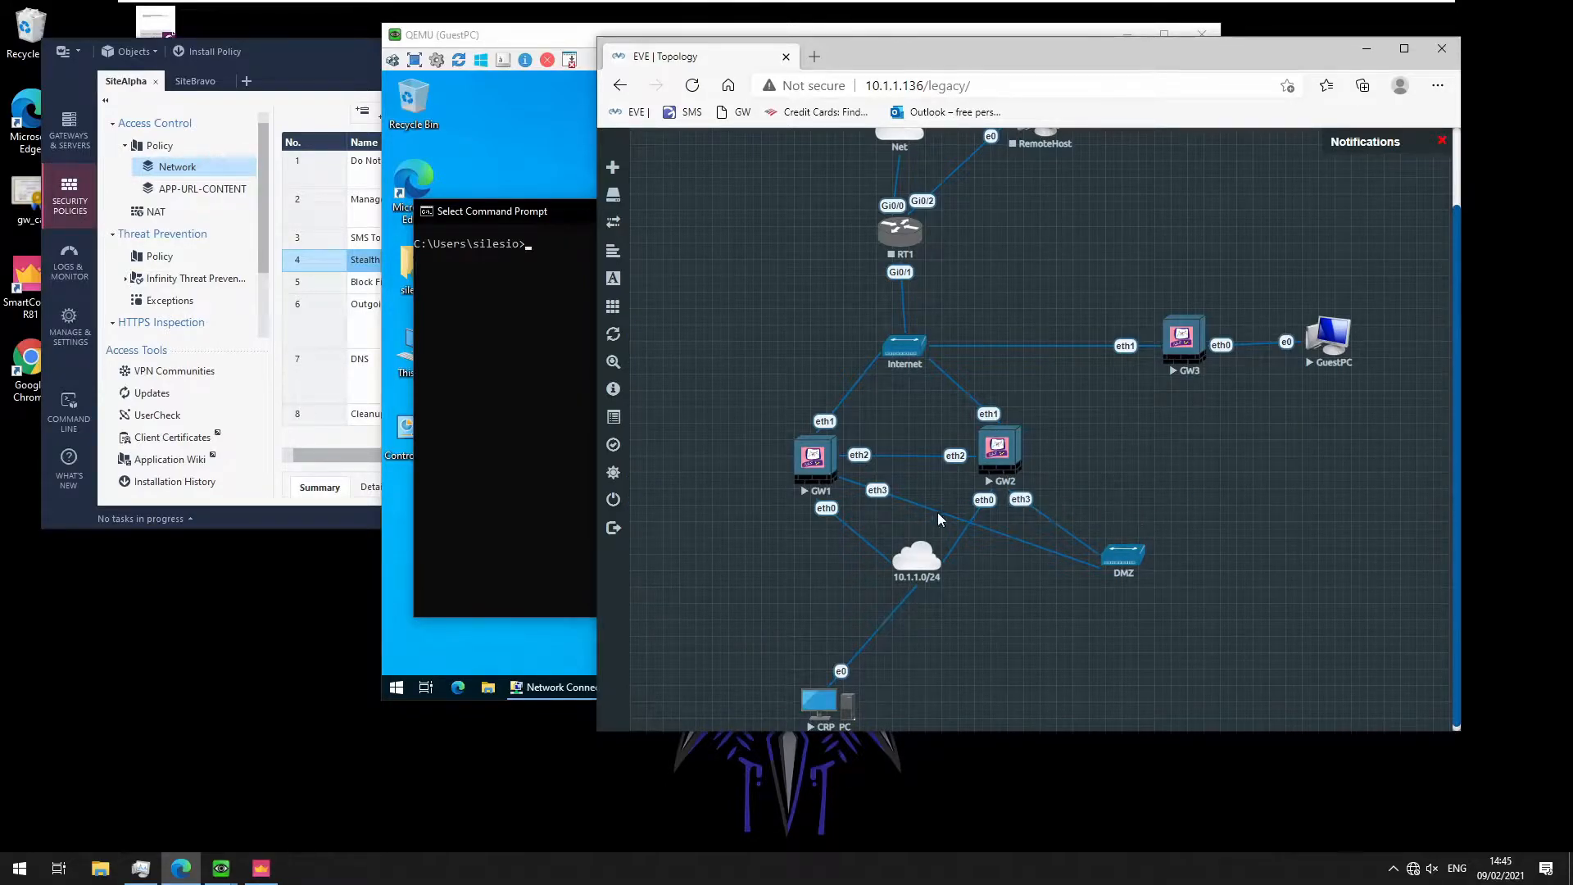
From the GuestPC Command Prompt, ping 10.1.1.101 and then 10.1.1.10; both time out
{"action": "left_click", "coordinate": [508, 353]}
{"action": "type", "text": "ping 10.1.1.101"}
{"action": "key", "text": "Return"}
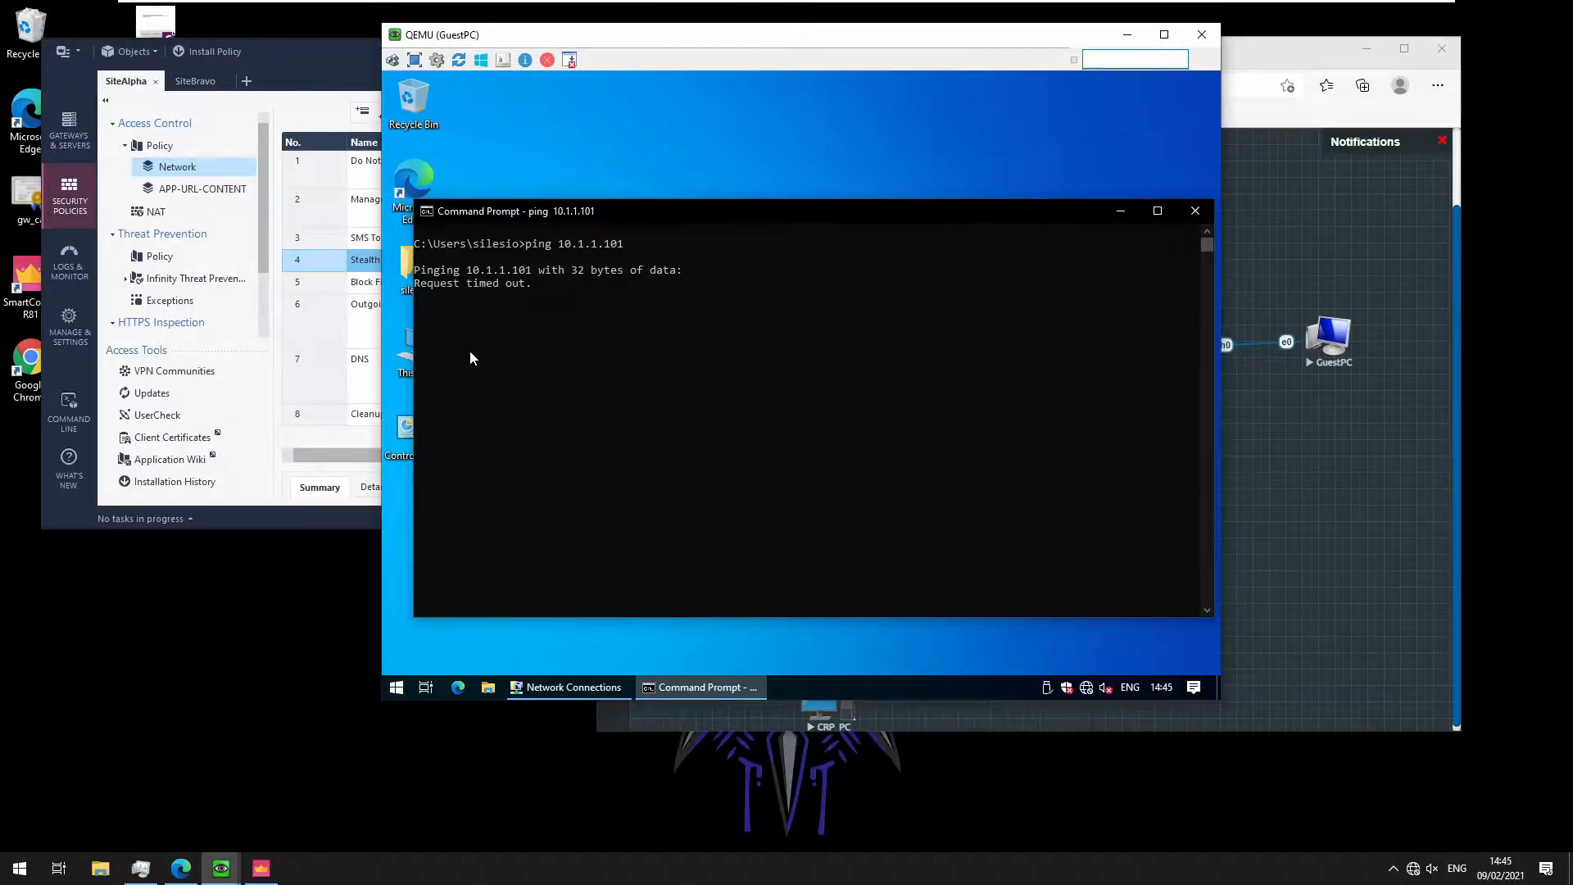
{"action": "key", "text": "ctrl+c"}
{"action": "key", "text": "Up"}
{"action": "key", "text": "Return"}
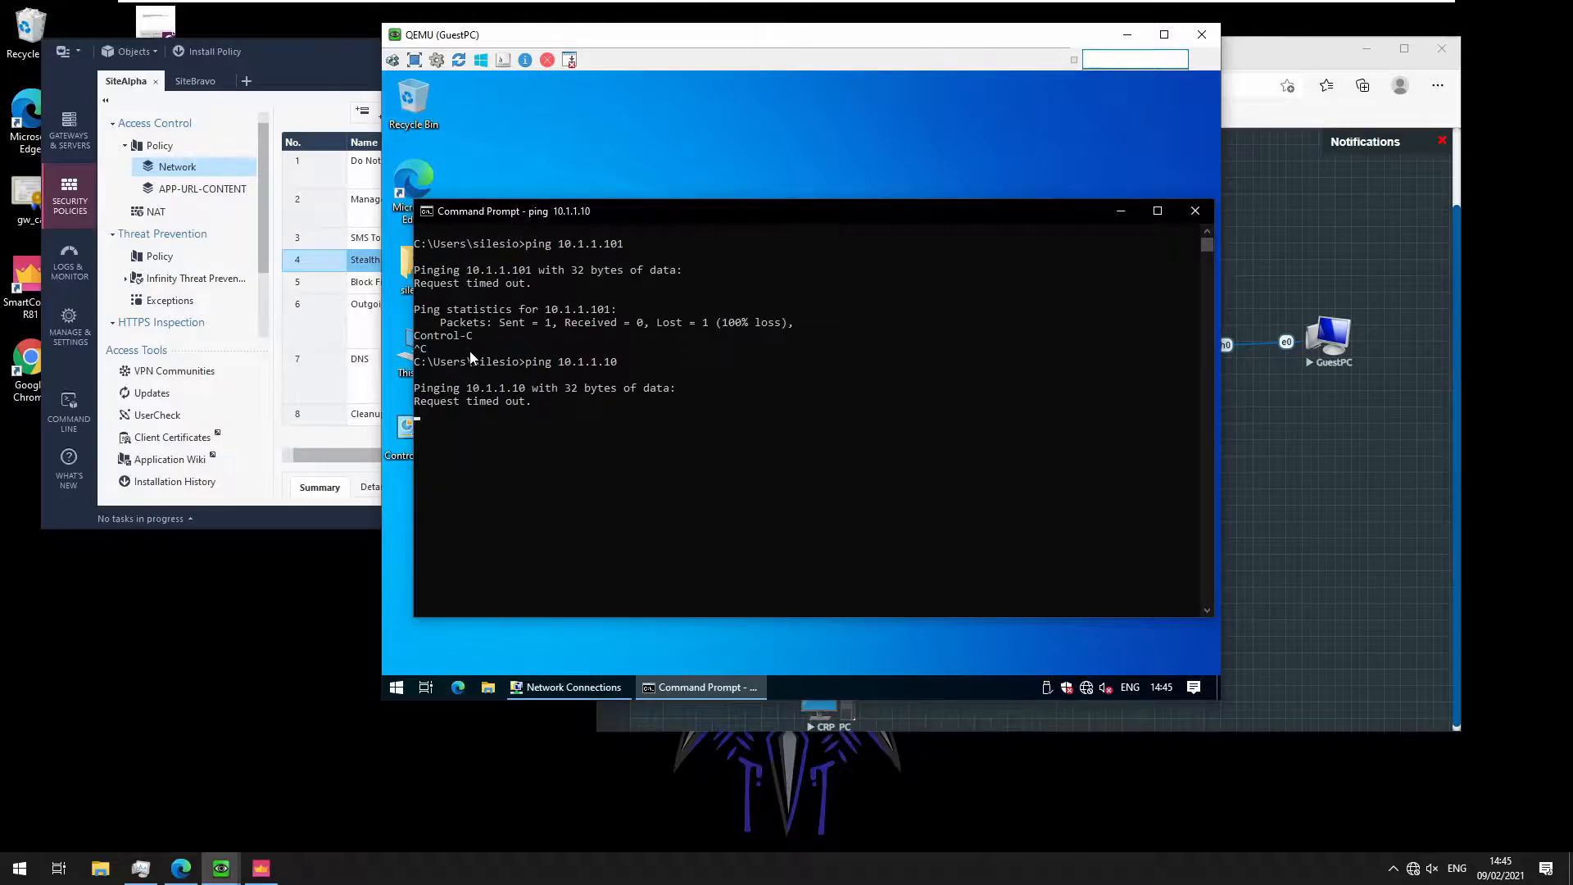
{"action": "key", "text": "ctrl+c"}
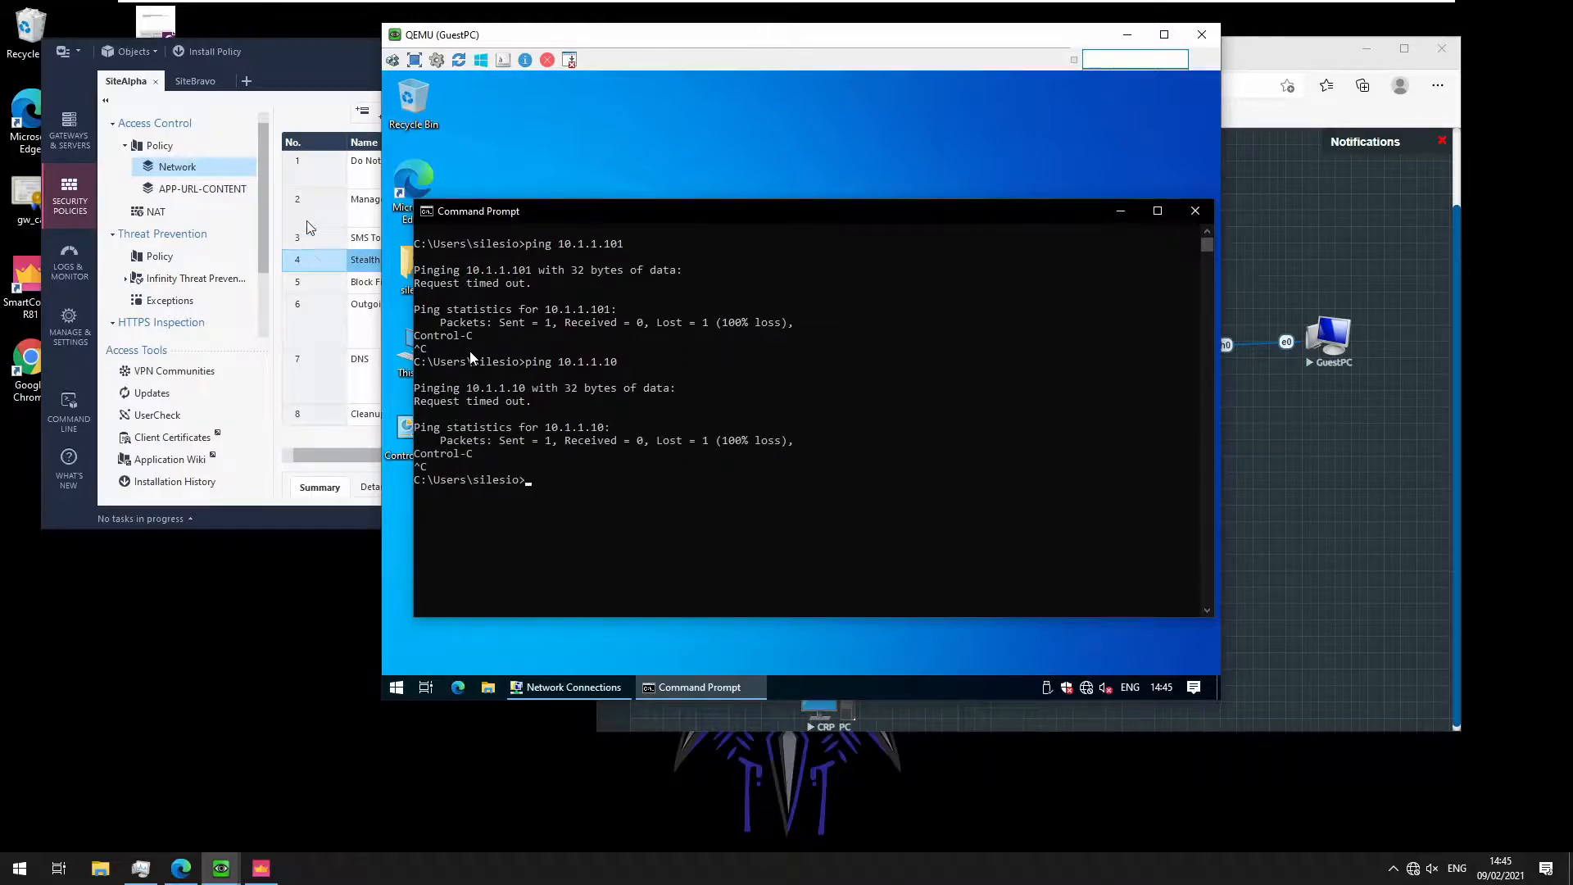
{"action": "left_click", "coordinate": [303, 277]}
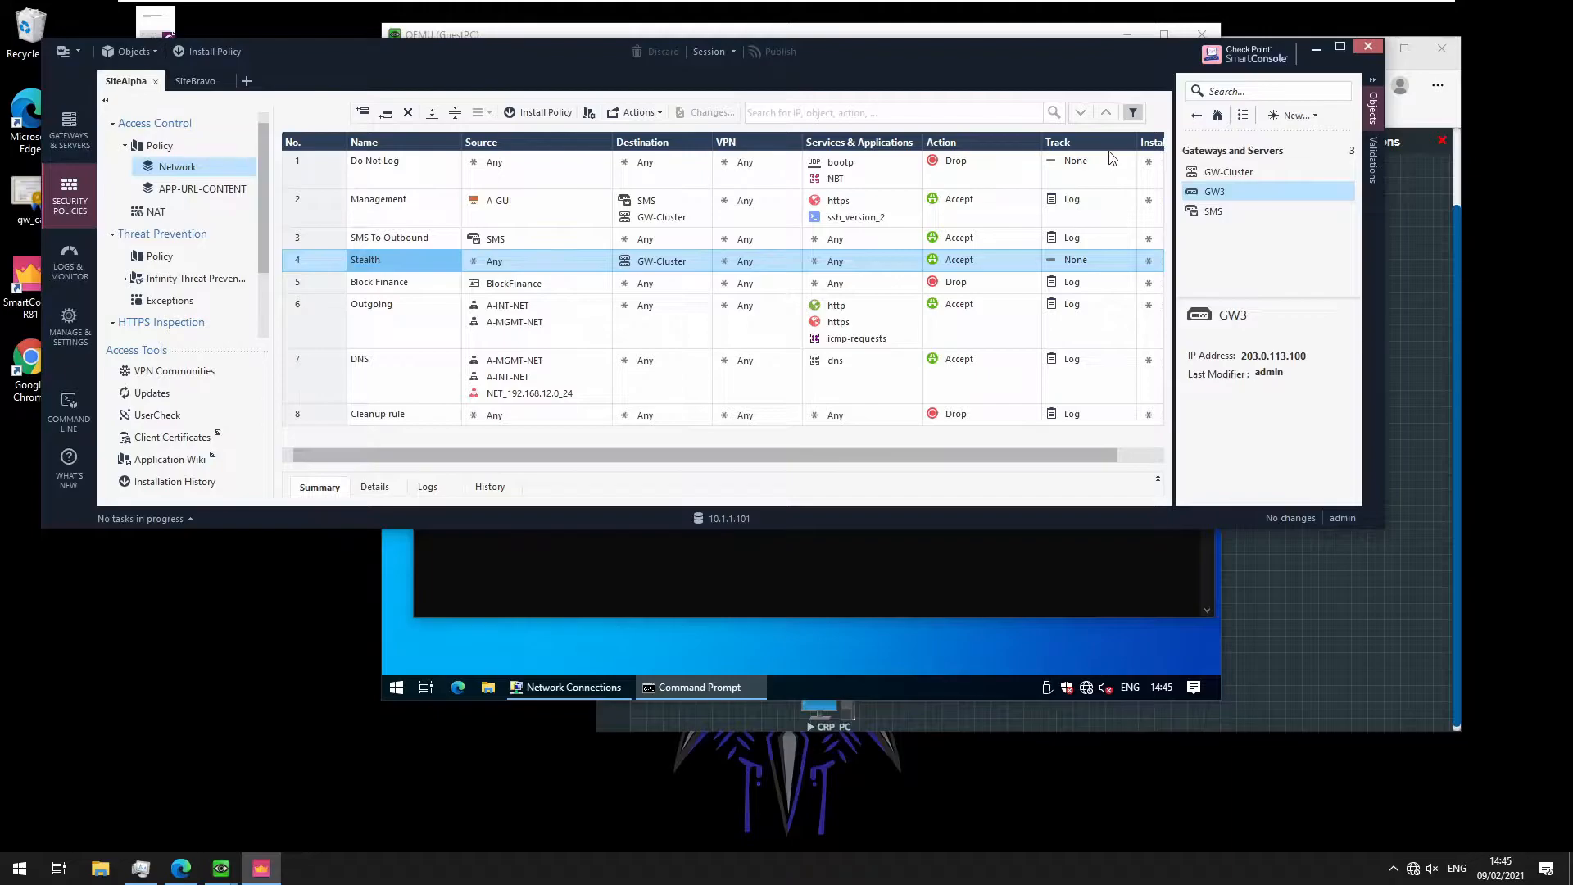
Enable the IPSec VPN blade in GW-Cluster's properties
{"action": "left_click", "coordinate": [1245, 172]}
{"action": "double_click", "coordinate": [1246, 172]}
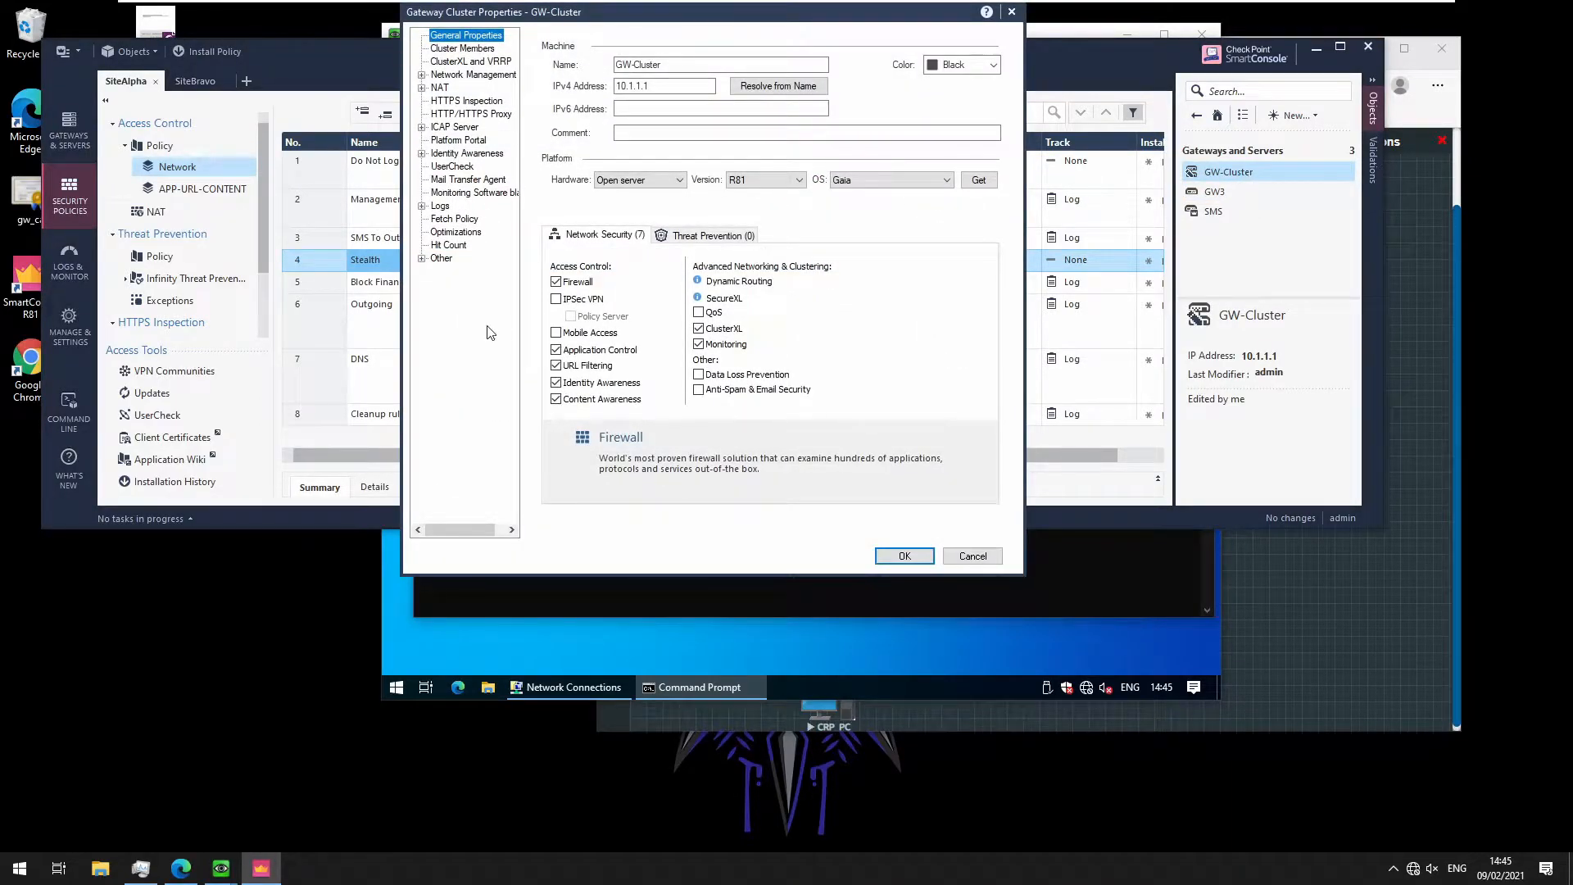
{"action": "left_click", "coordinate": [584, 300]}
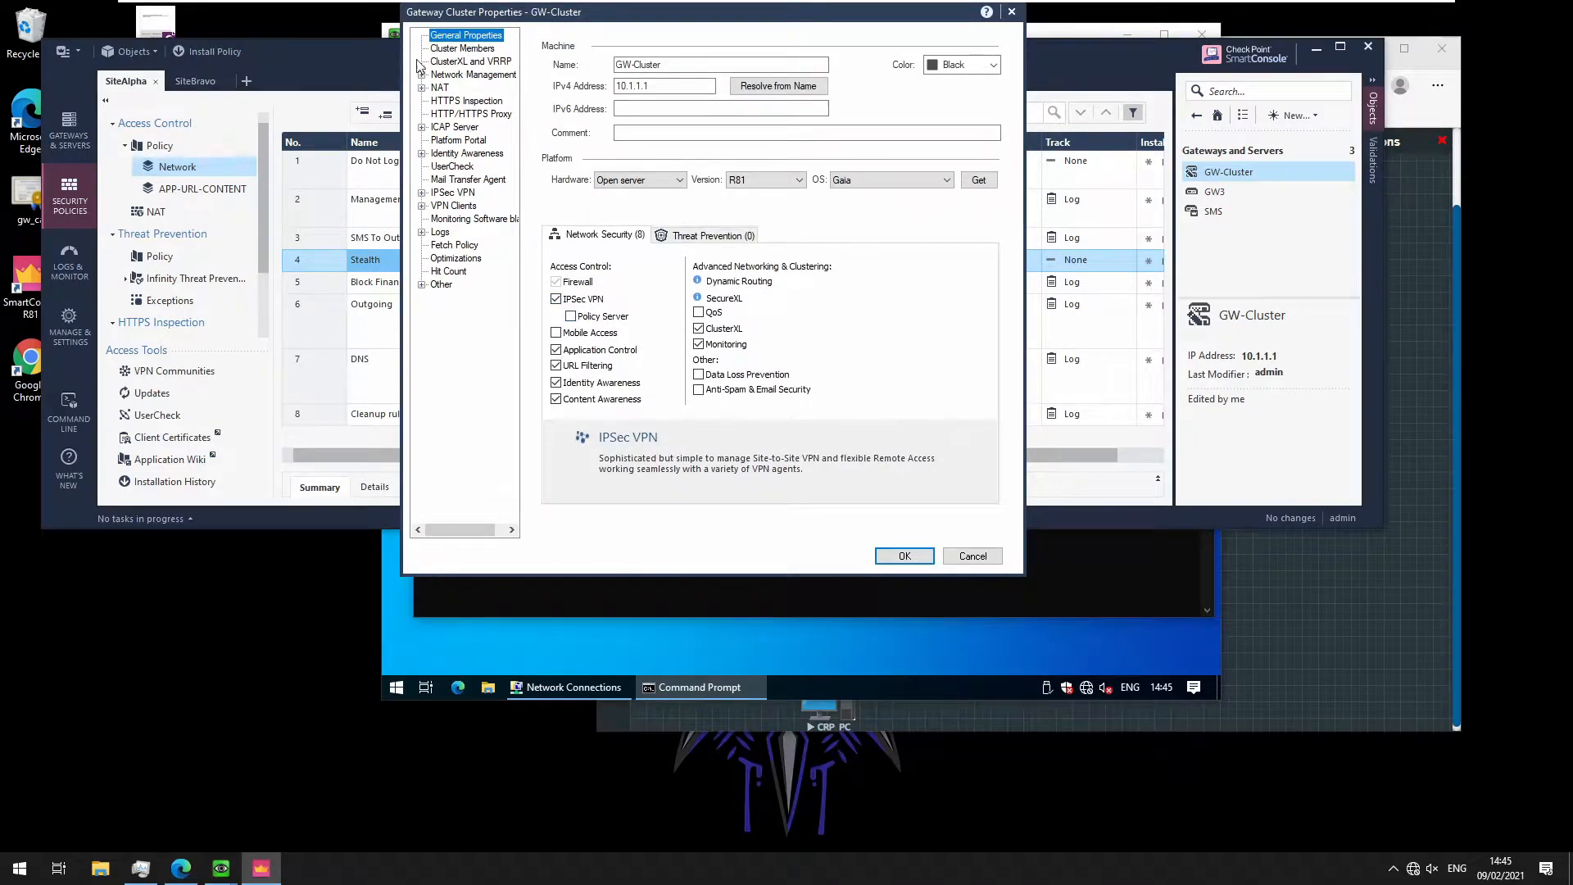
Set GW-Cluster's VPN domain to user-defined A-INT-NET
{"action": "left_click", "coordinate": [443, 76]}
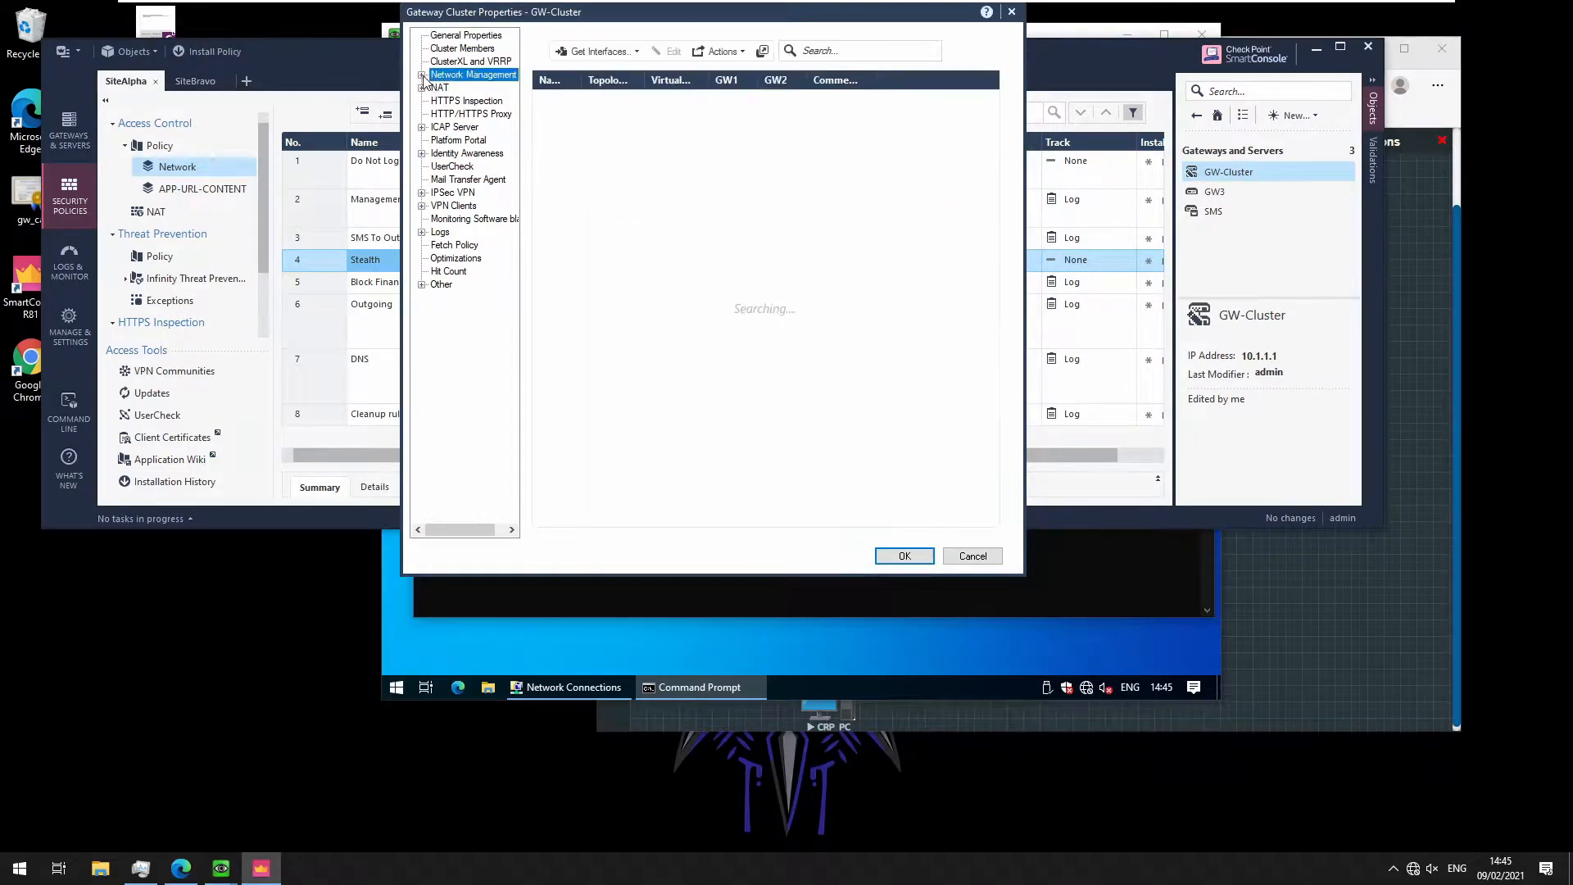
{"action": "left_click", "coordinate": [477, 114]}
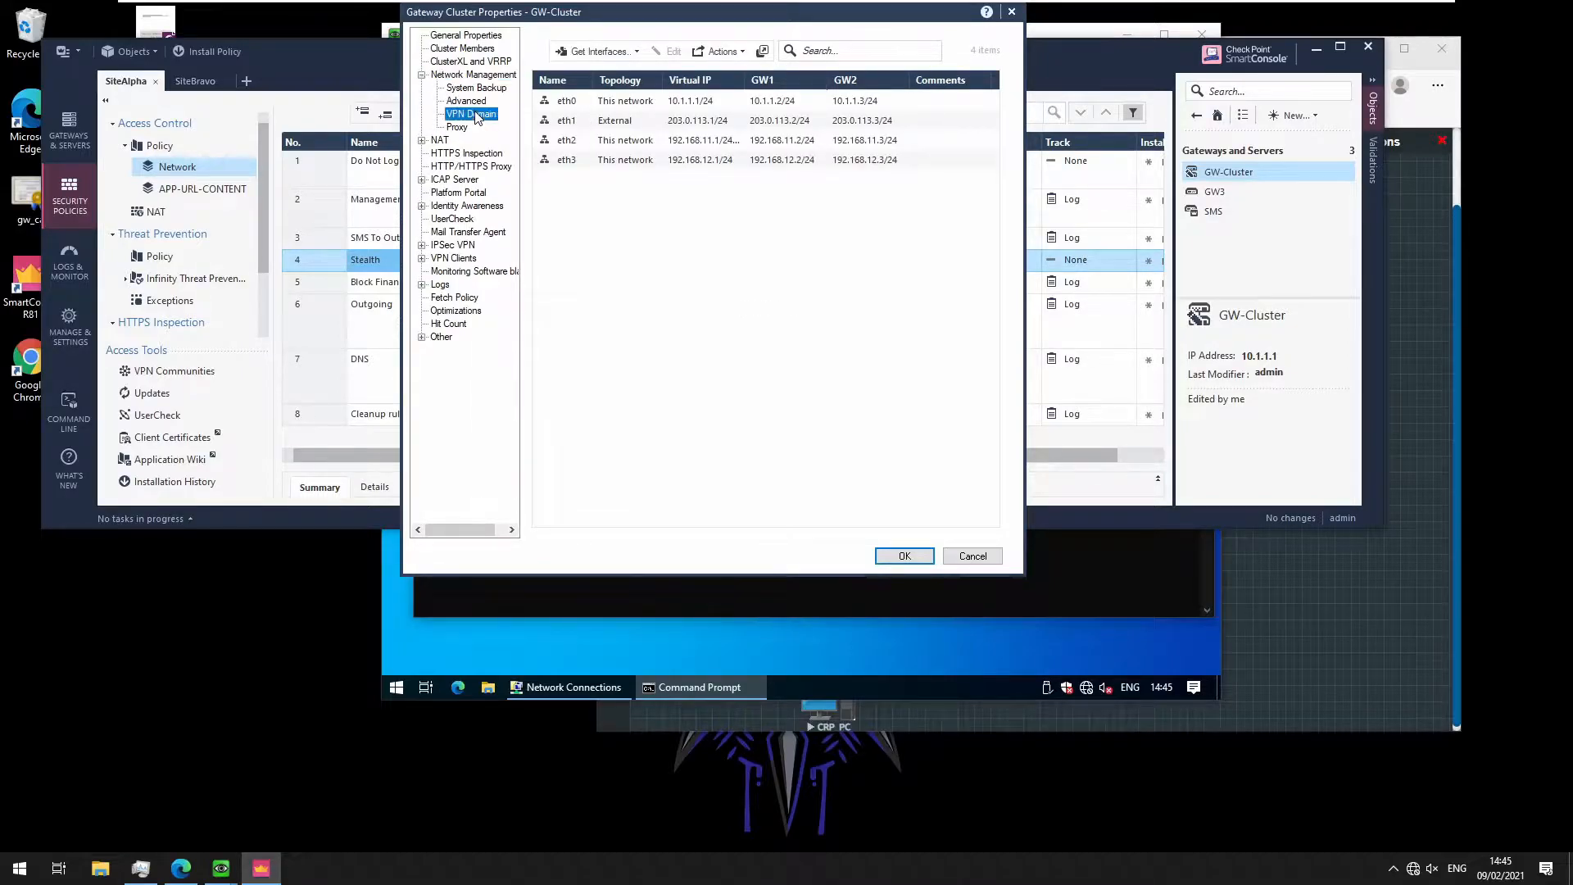
{"action": "left_click", "coordinate": [563, 82]}
{"action": "left_click", "coordinate": [932, 84]}
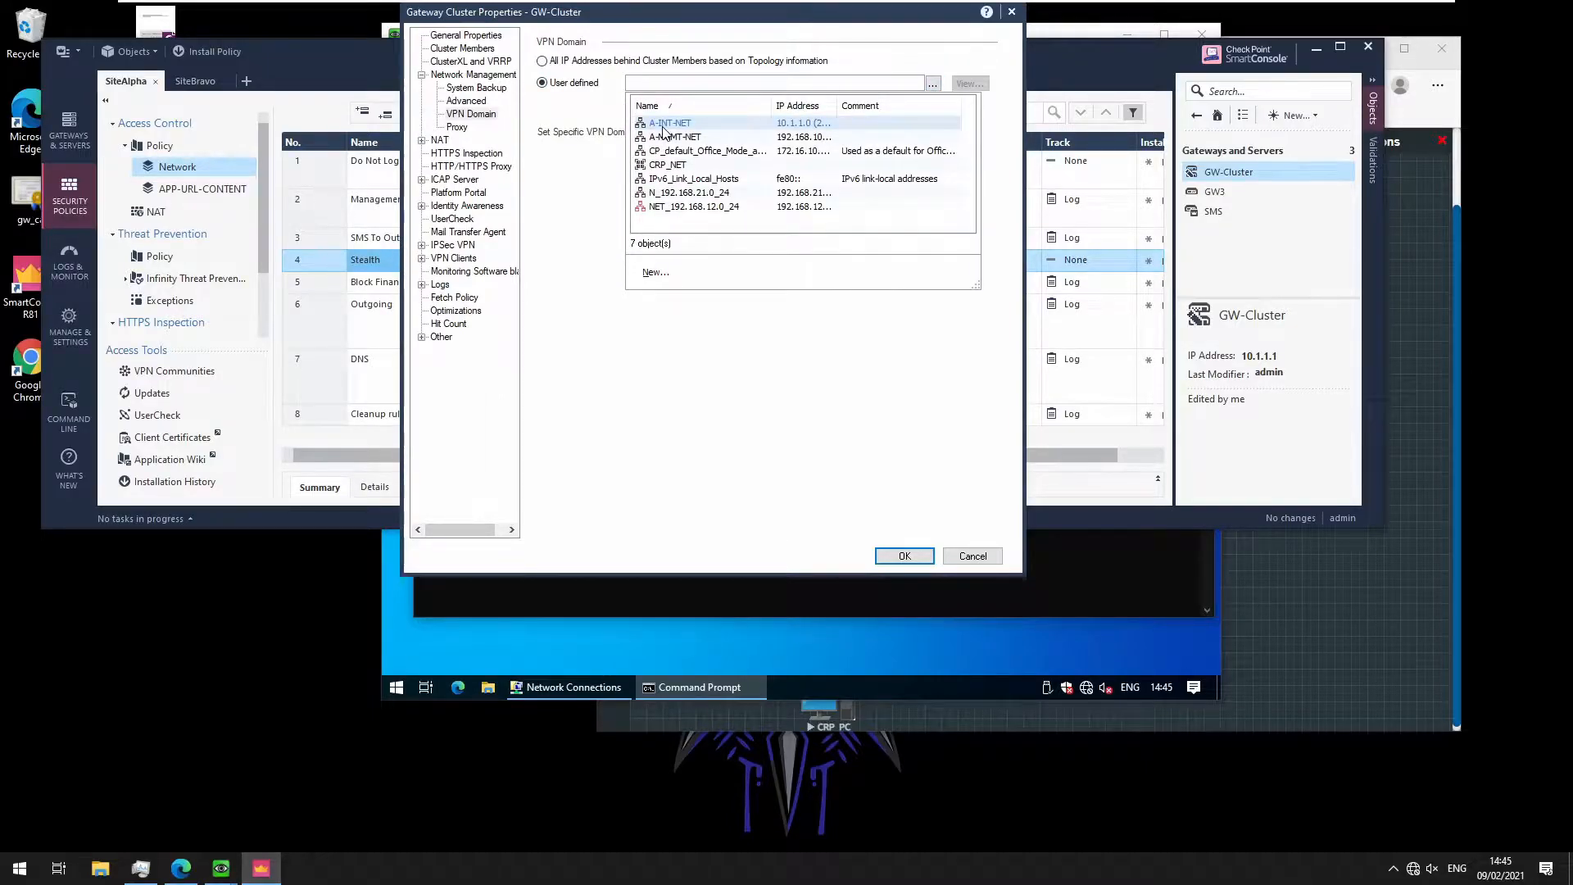
{"action": "left_click", "coordinate": [668, 124]}
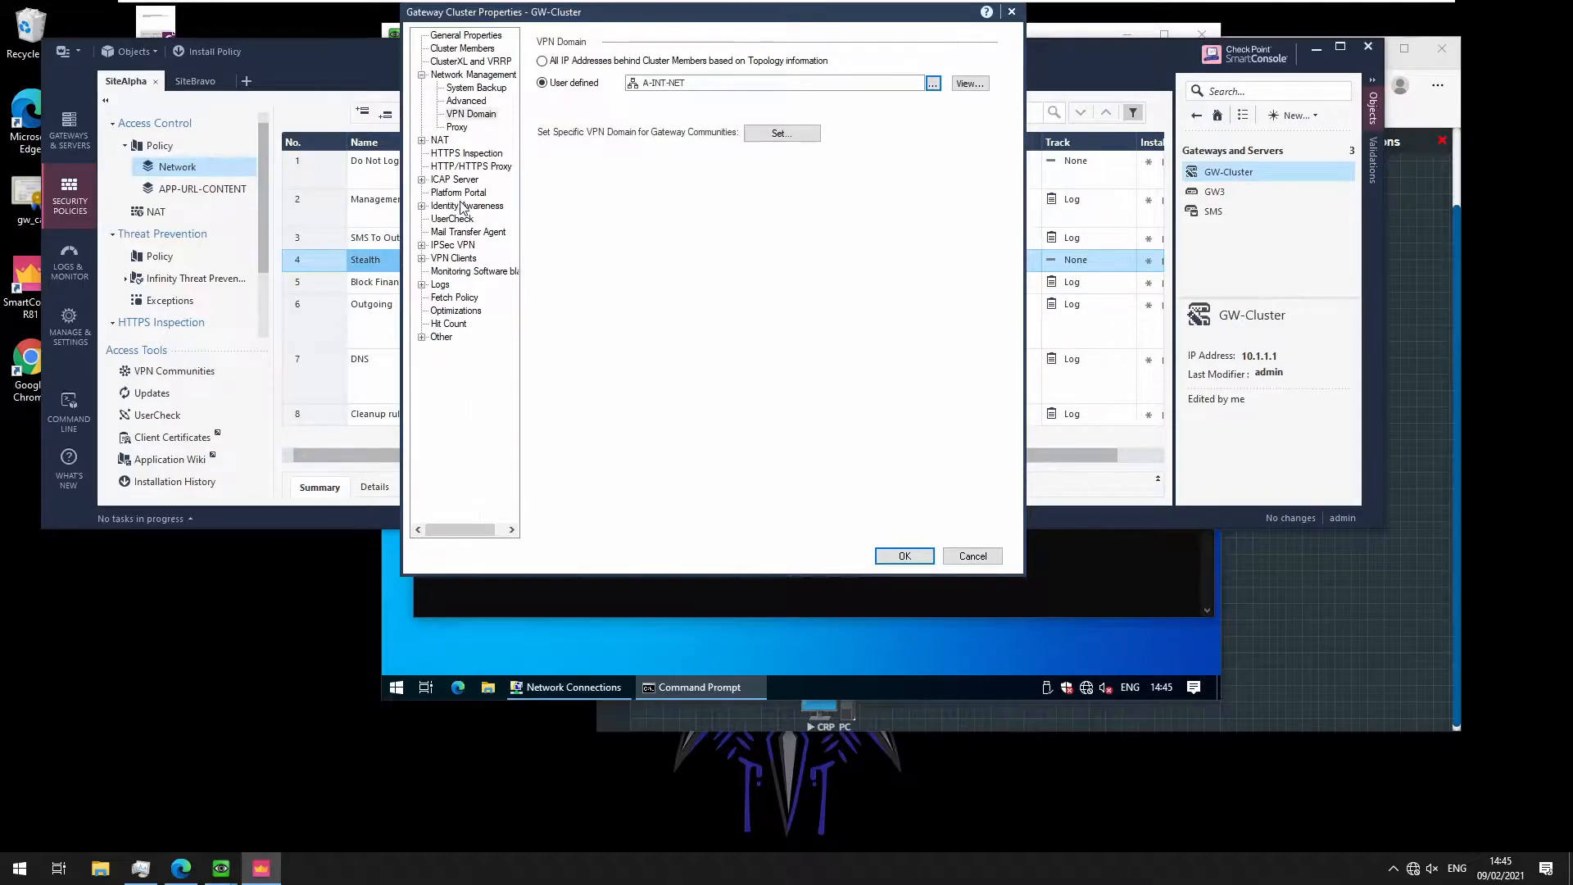
Make GW-Cluster's link selection use topology address 203.0.113.1, then save its properties
{"action": "left_click", "coordinate": [443, 245]}
{"action": "left_click", "coordinate": [422, 245]}
{"action": "left_click", "coordinate": [481, 259]}
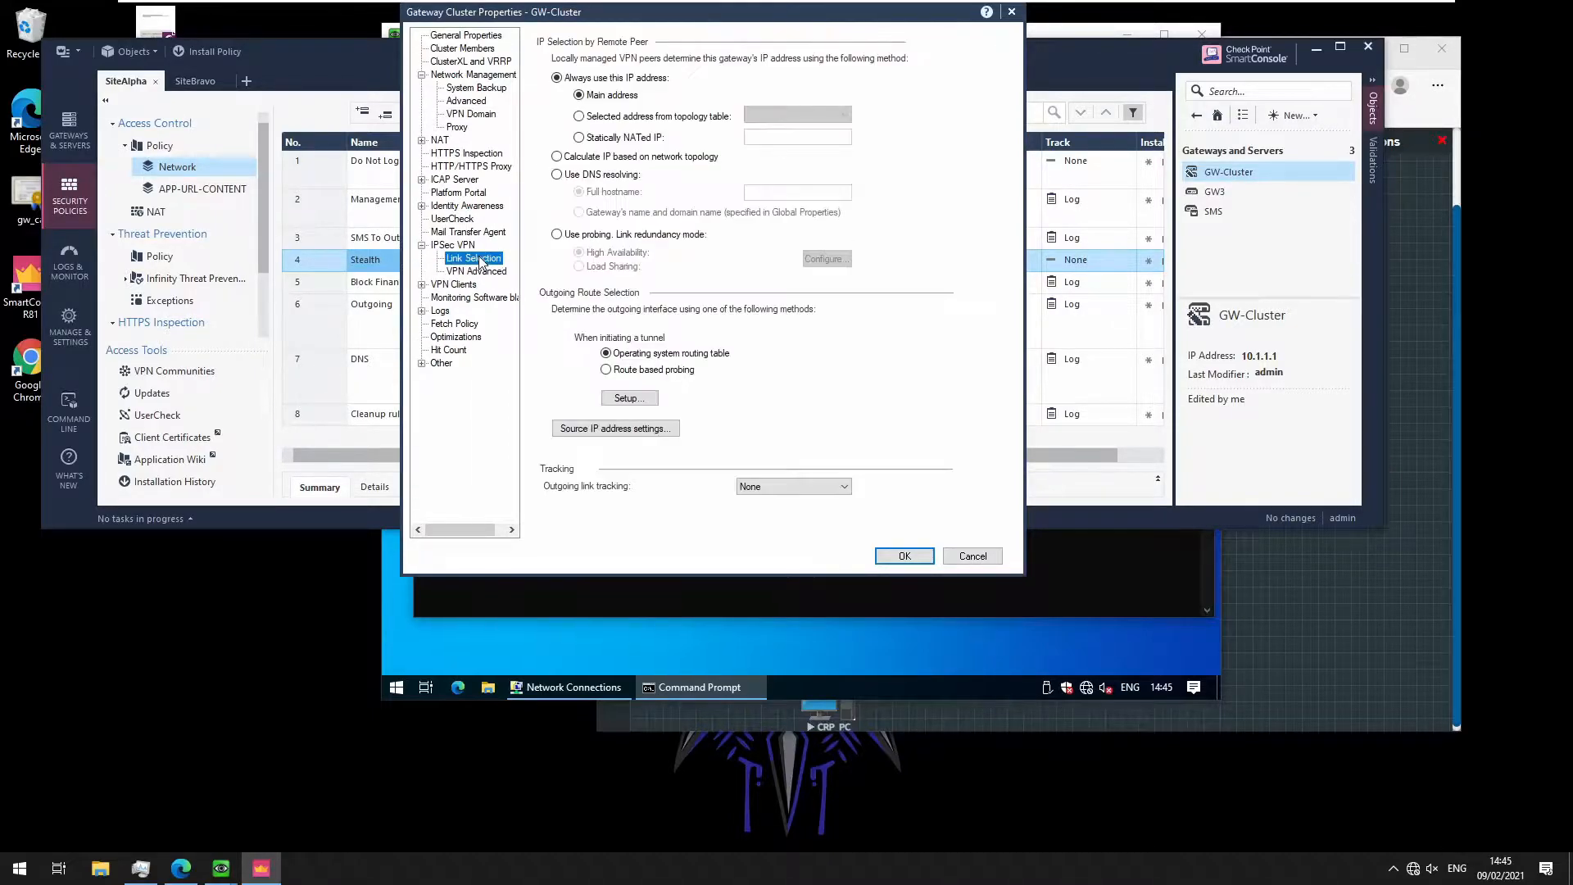
{"action": "left_click", "coordinate": [661, 116]}
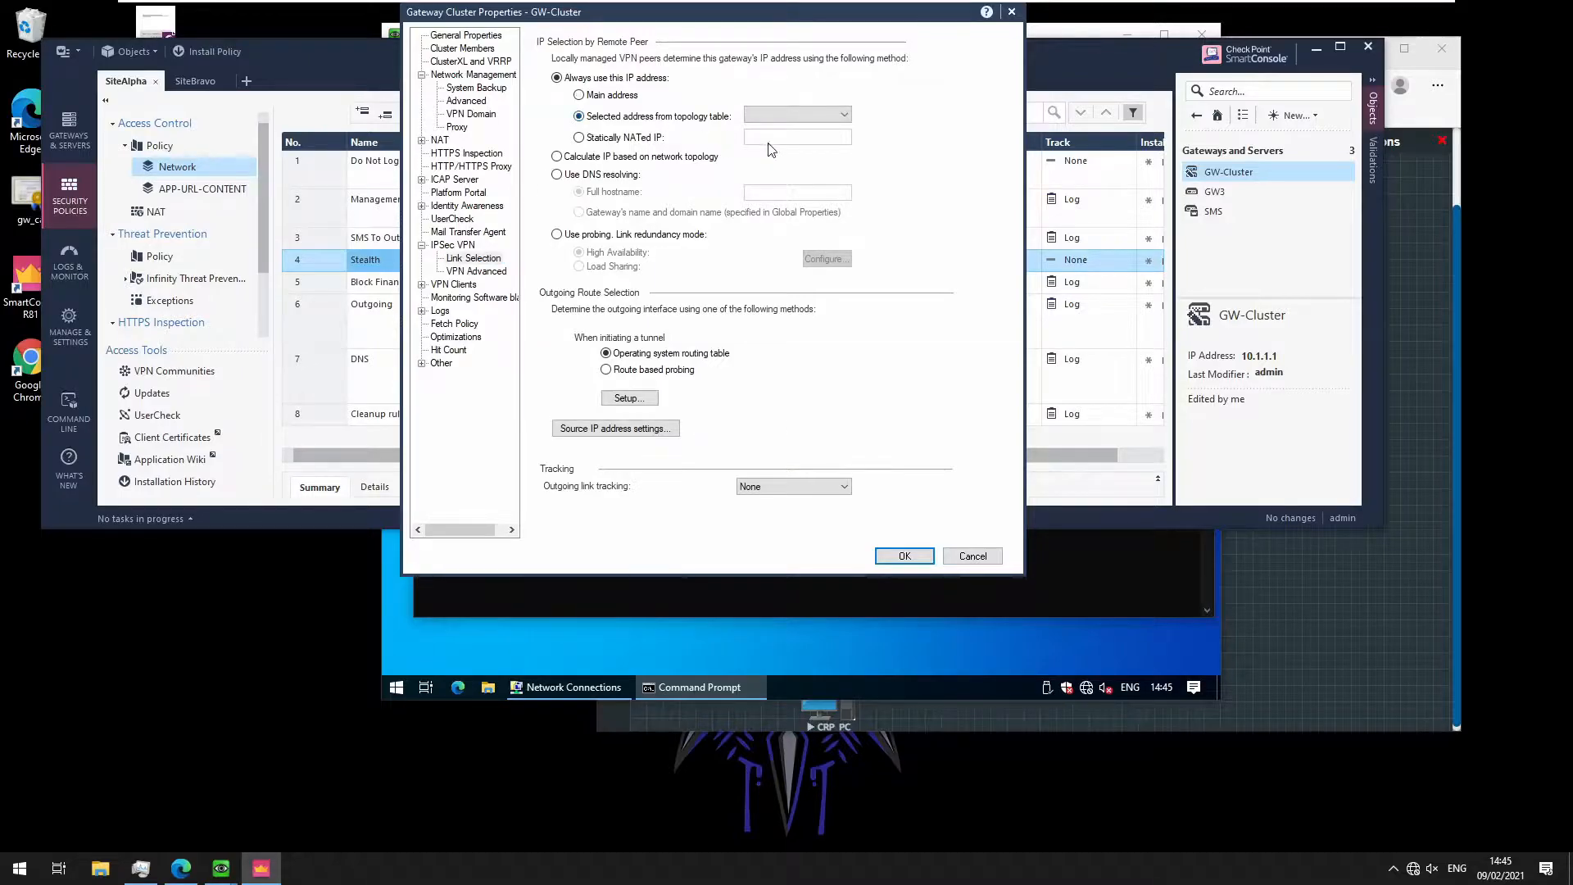
{"action": "left_click", "coordinate": [799, 115]}
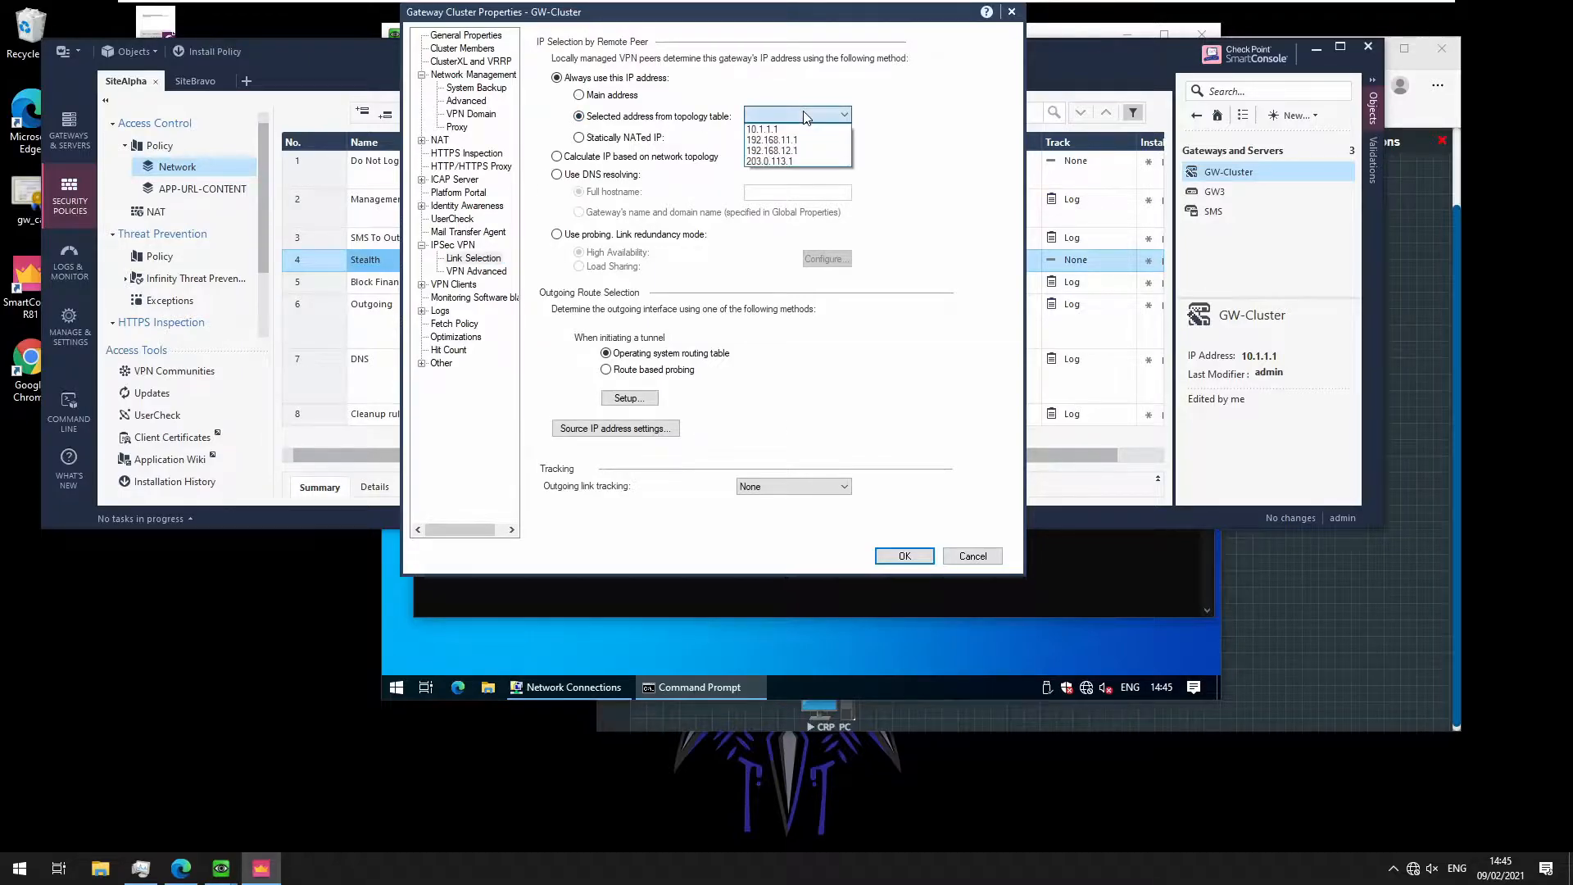
{"action": "left_click", "coordinate": [806, 162]}
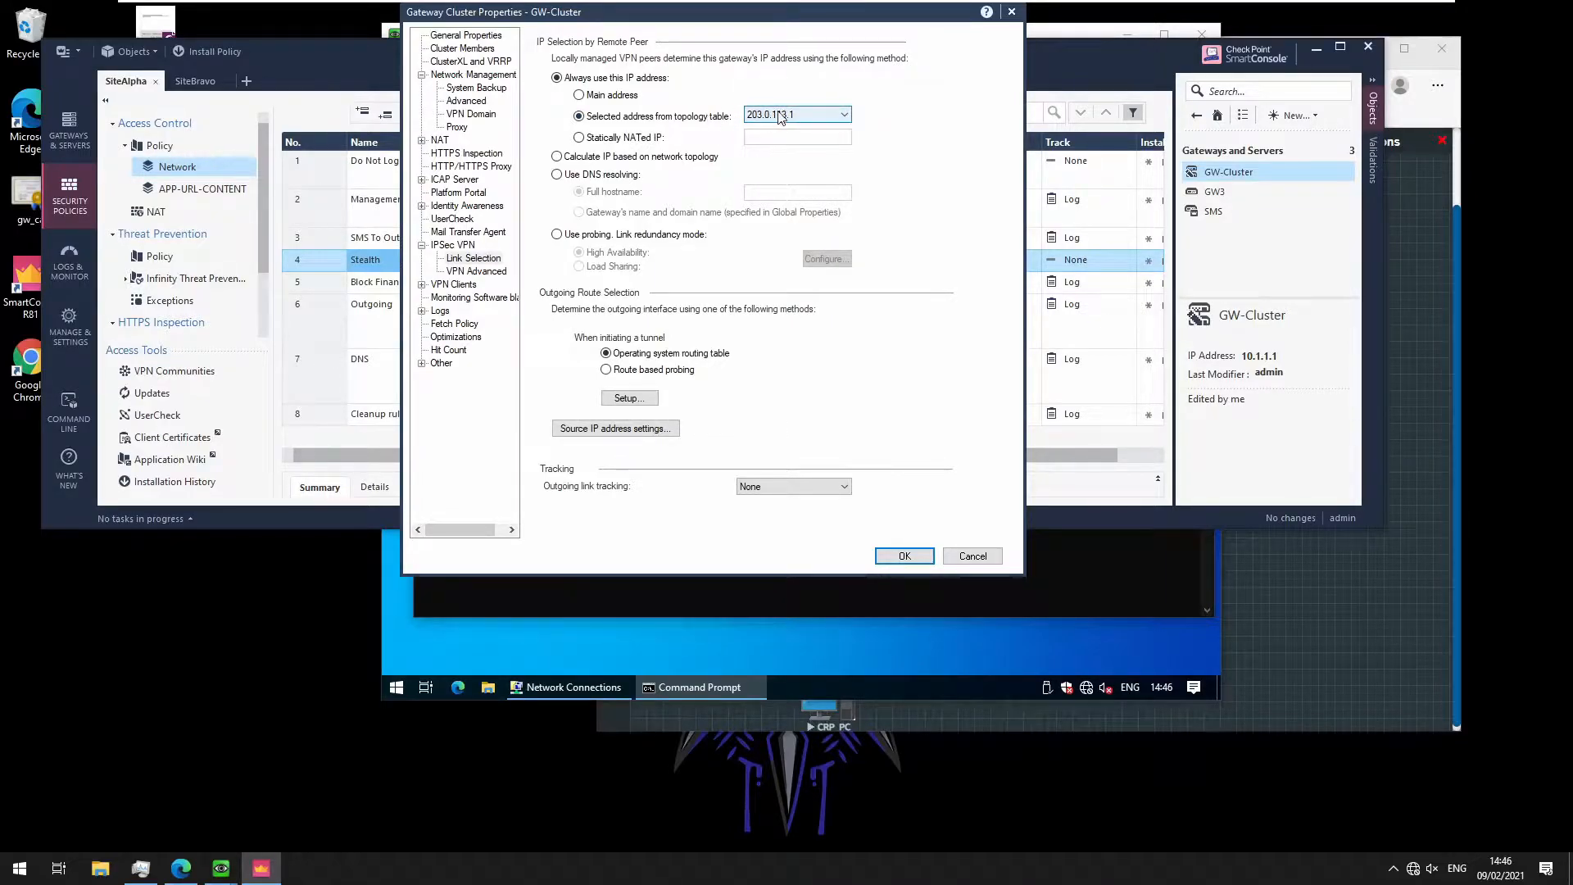
{"action": "left_click", "coordinate": [901, 556]}
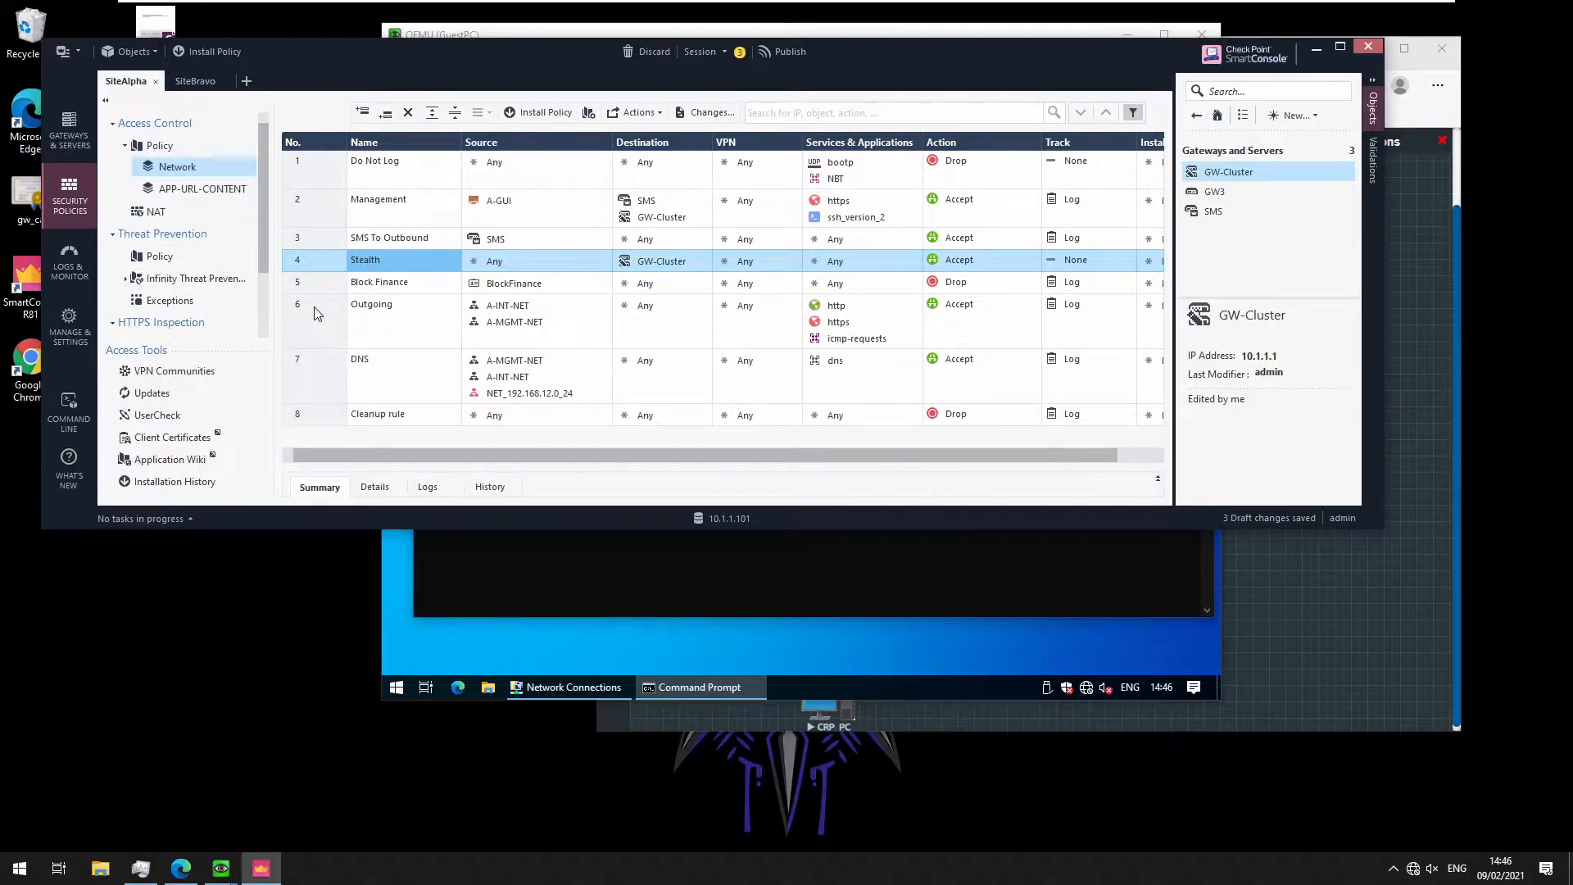
{"action": "left_click", "coordinate": [303, 265]}
Insert a new rule below Block Finance named 'Site to Site VPN'
{"action": "right_click", "coordinate": [303, 264]}
{"action": "key", "text": "Escape"}
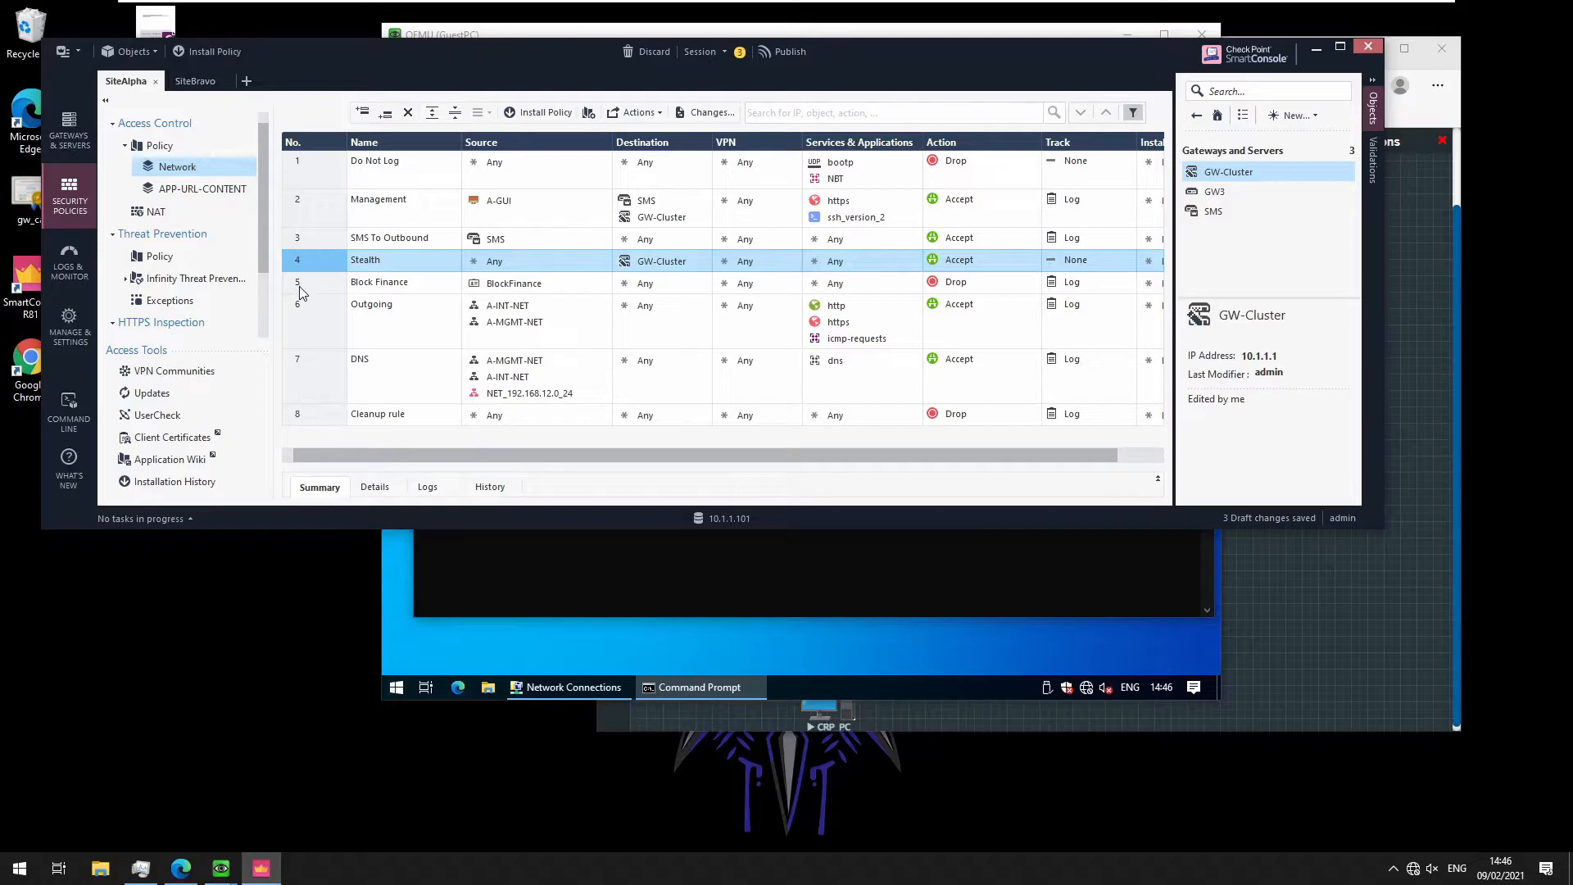
{"action": "left_click", "coordinate": [300, 286]}
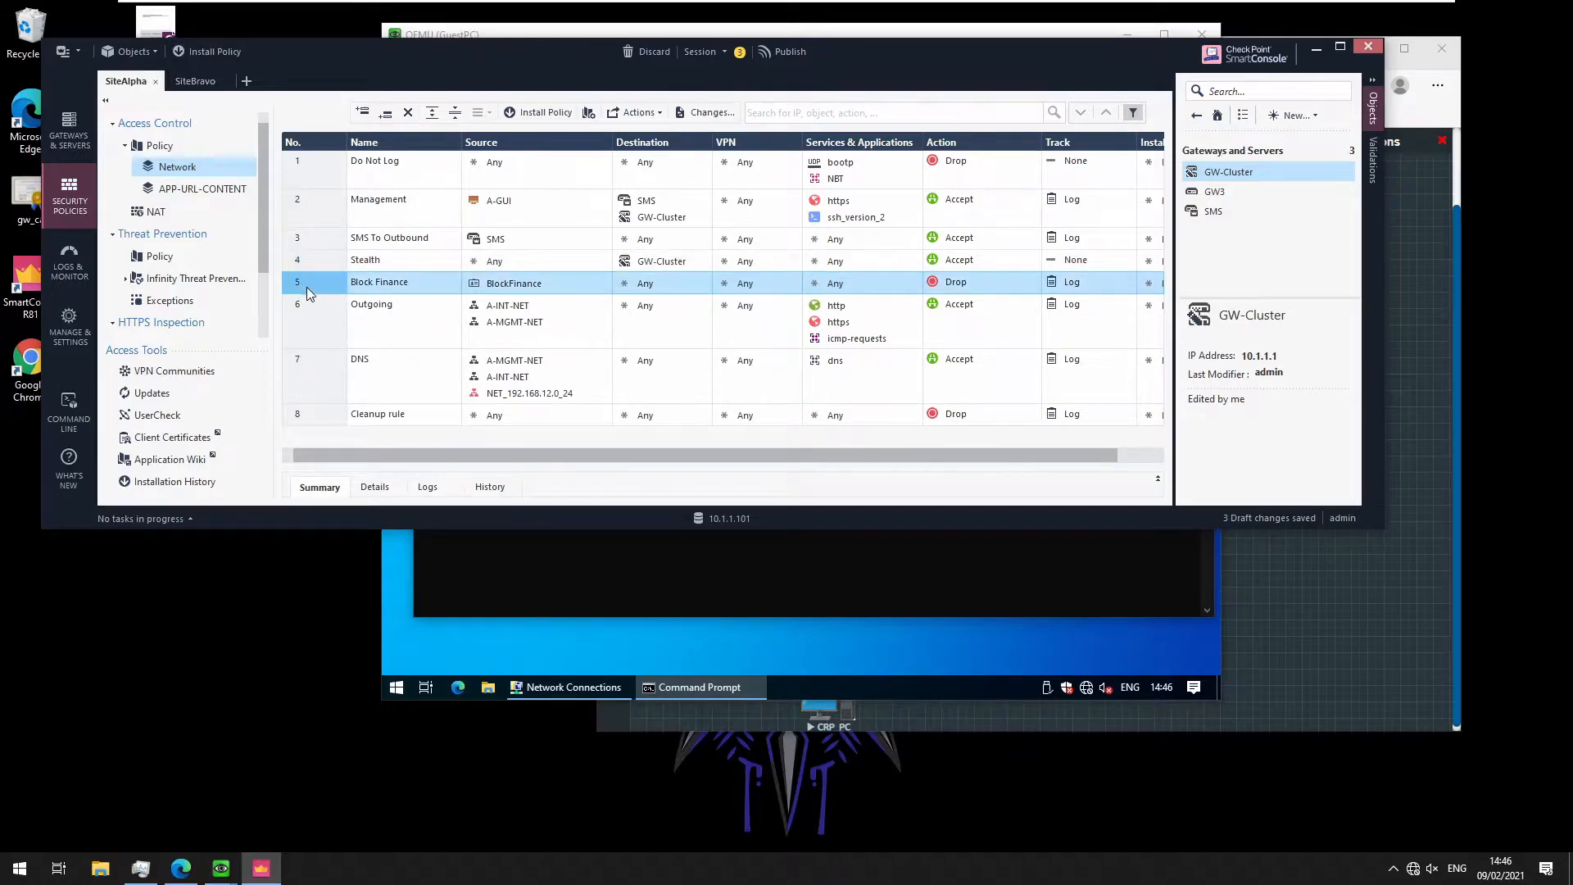
{"action": "right_click", "coordinate": [298, 286]}
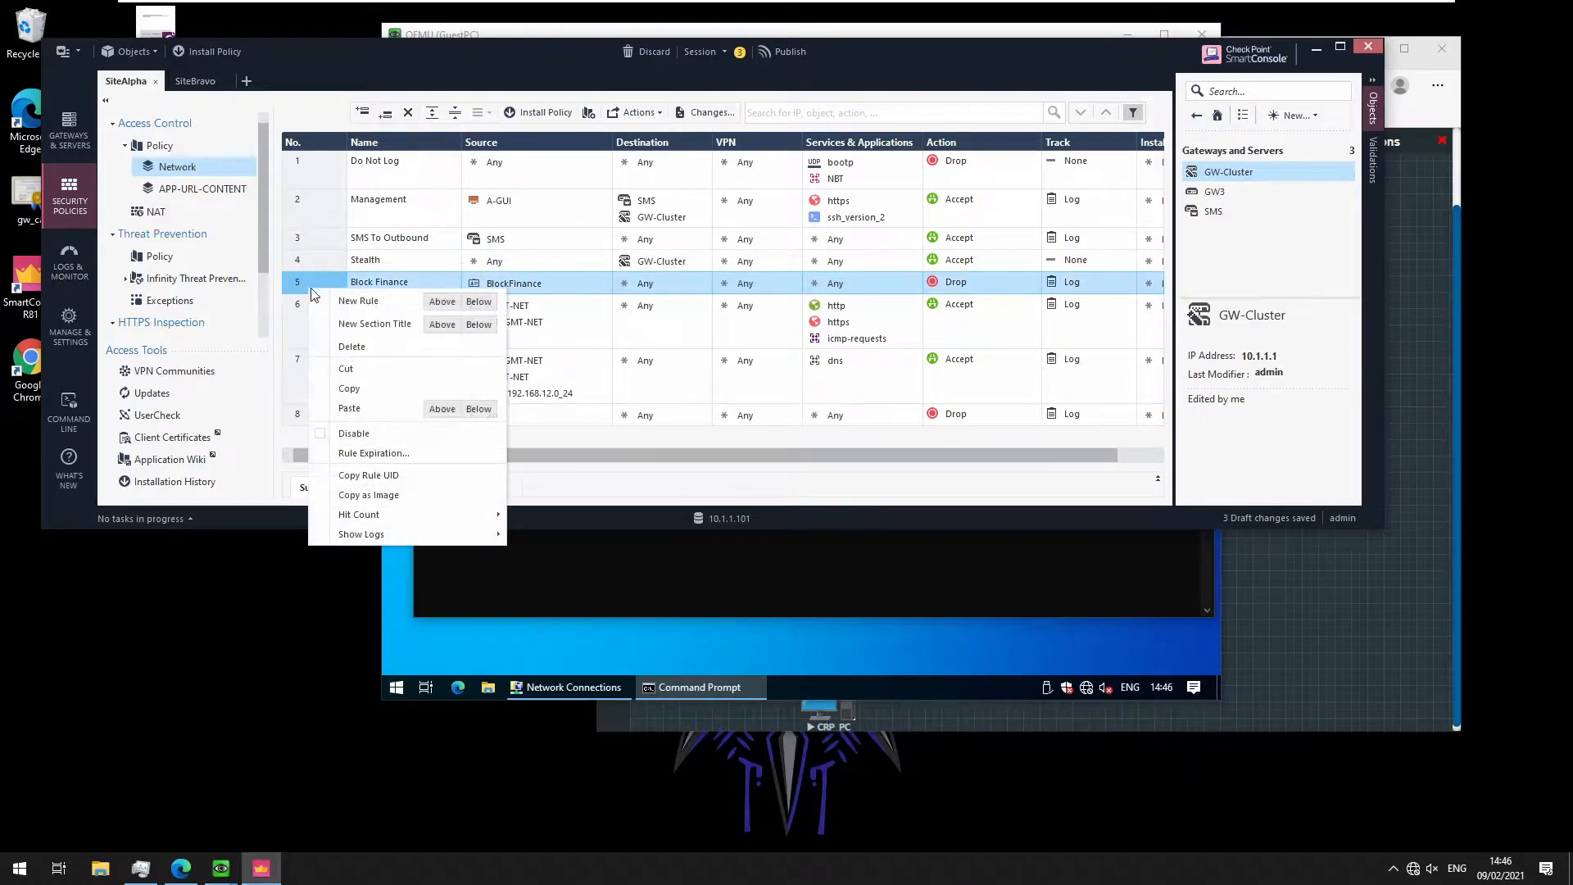
{"action": "left_click", "coordinate": [479, 302]}
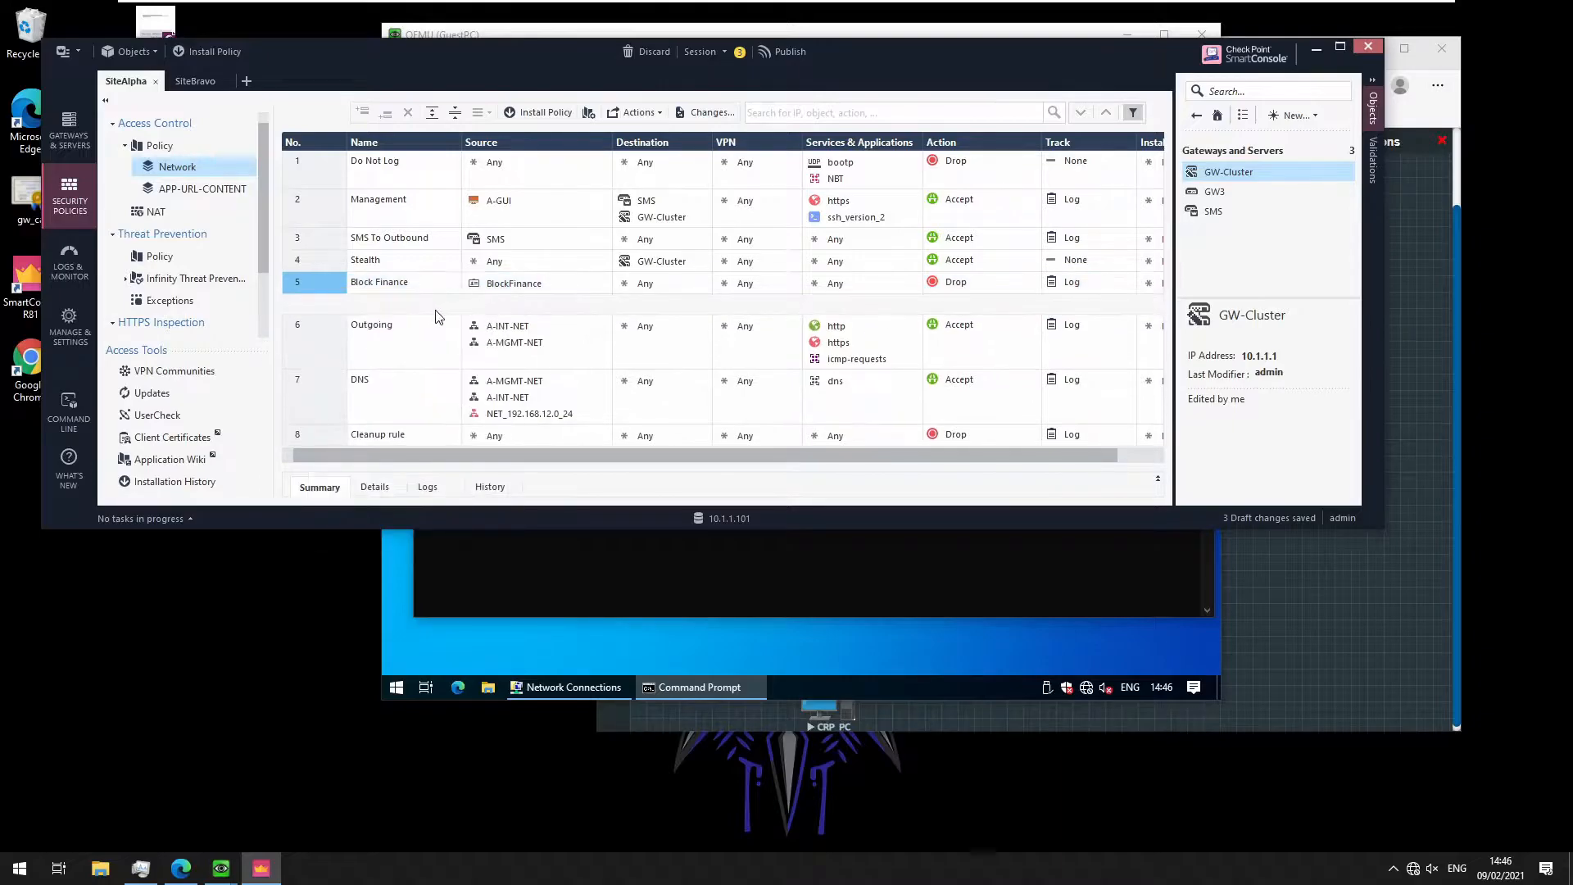
{"action": "type", "text": "Sis"}
{"action": "type", "text": "te to Site"}
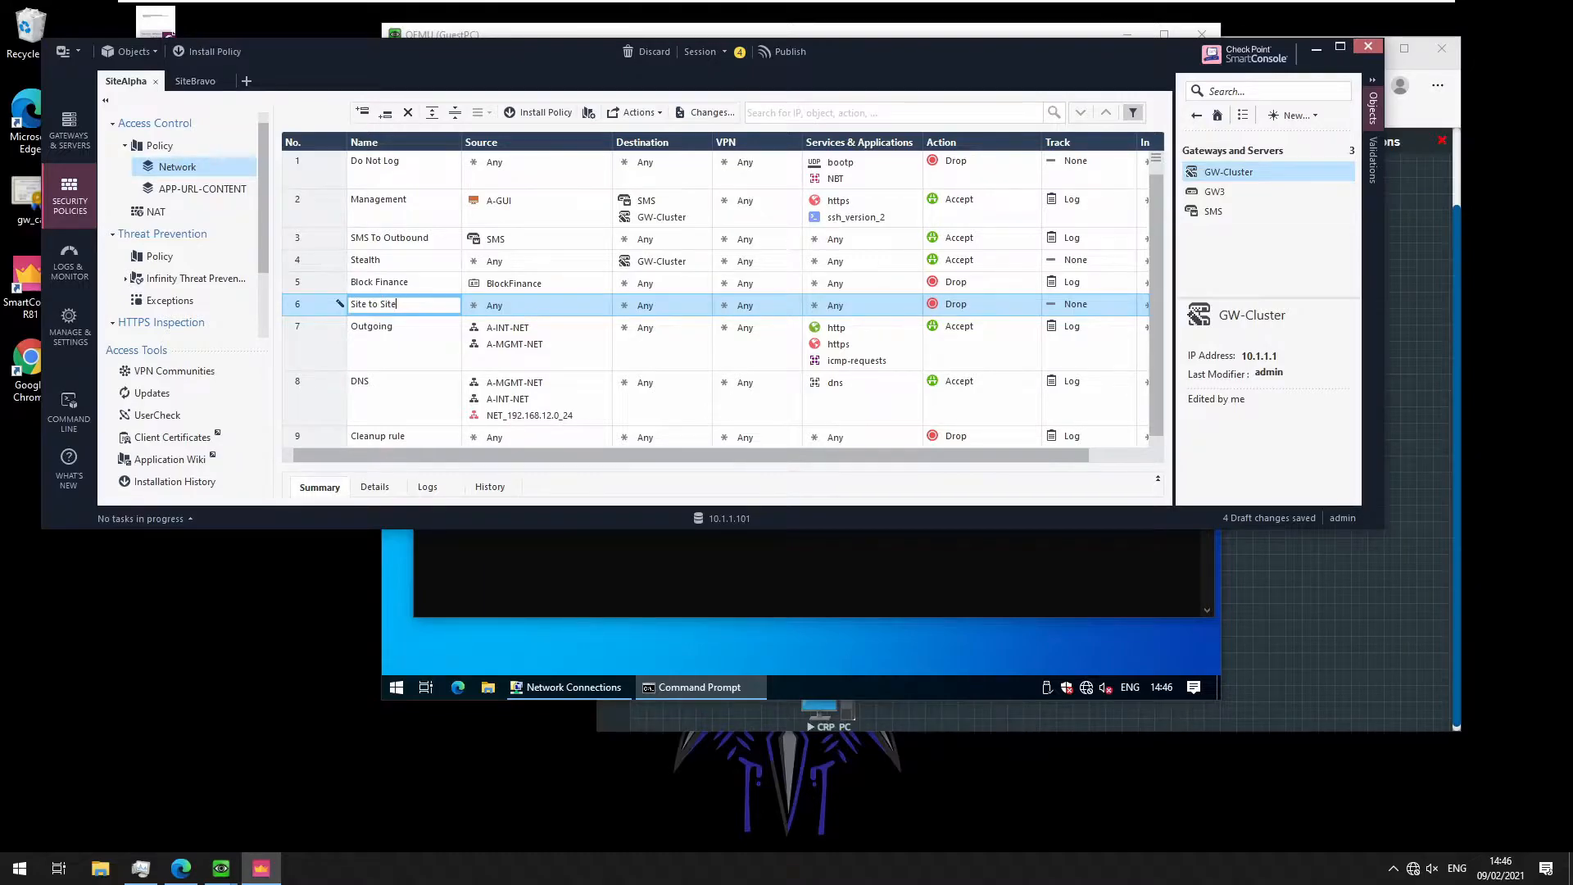
{"action": "type", "text": " VPN"}
{"action": "left_click", "coordinate": [584, 308]}
Set the rule's source and destination to both N_192.168.21.0_24 and A-INT-NET
{"action": "left_click", "coordinate": [604, 303]}
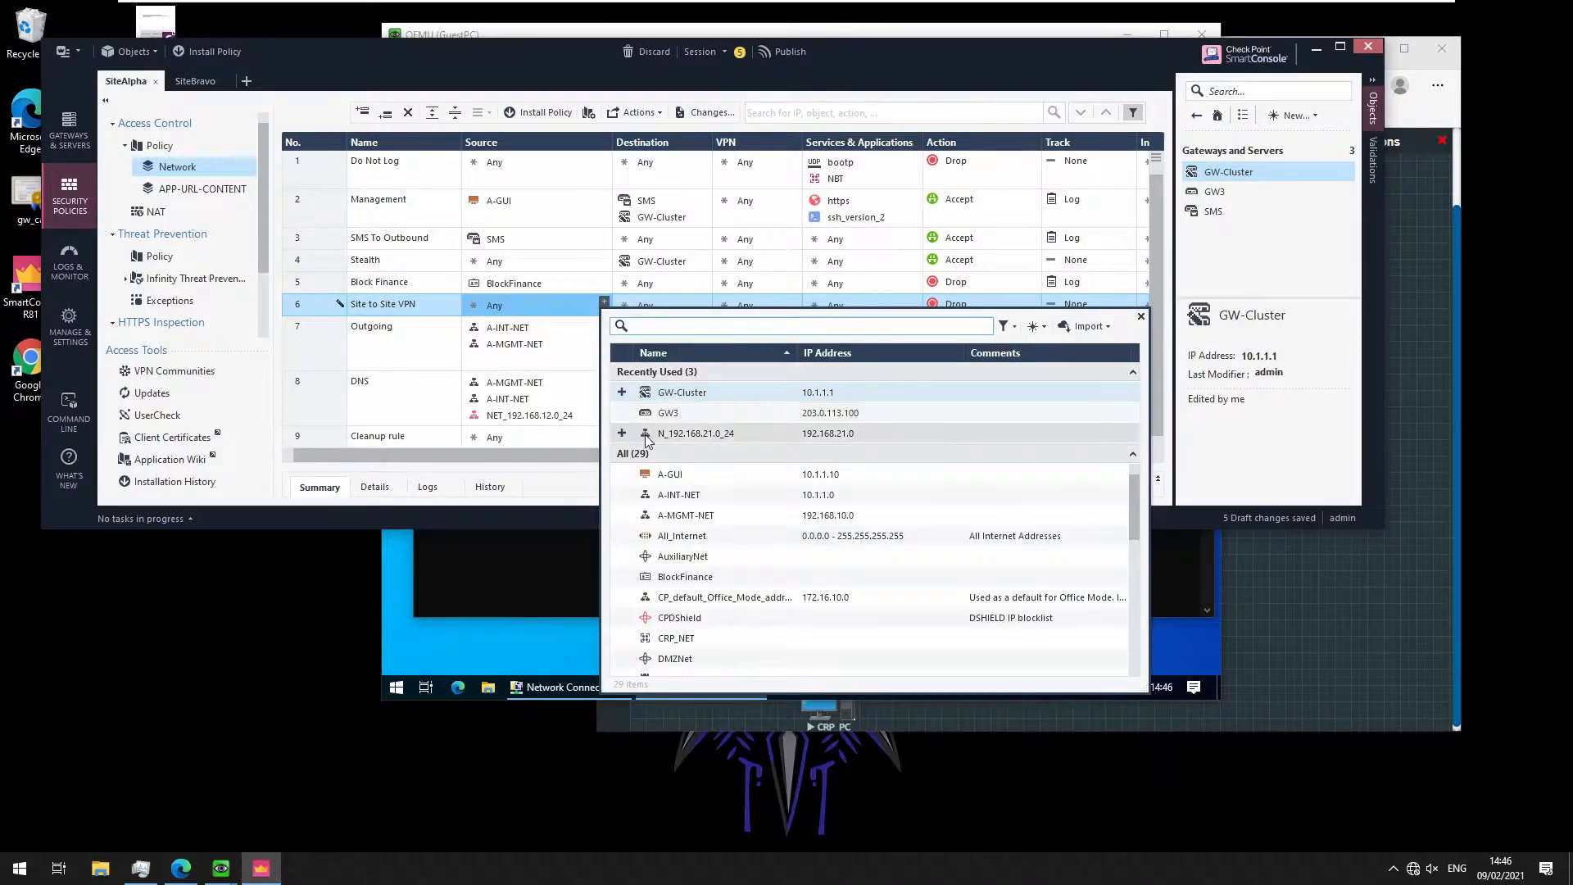
{"action": "left_click", "coordinate": [677, 436]}
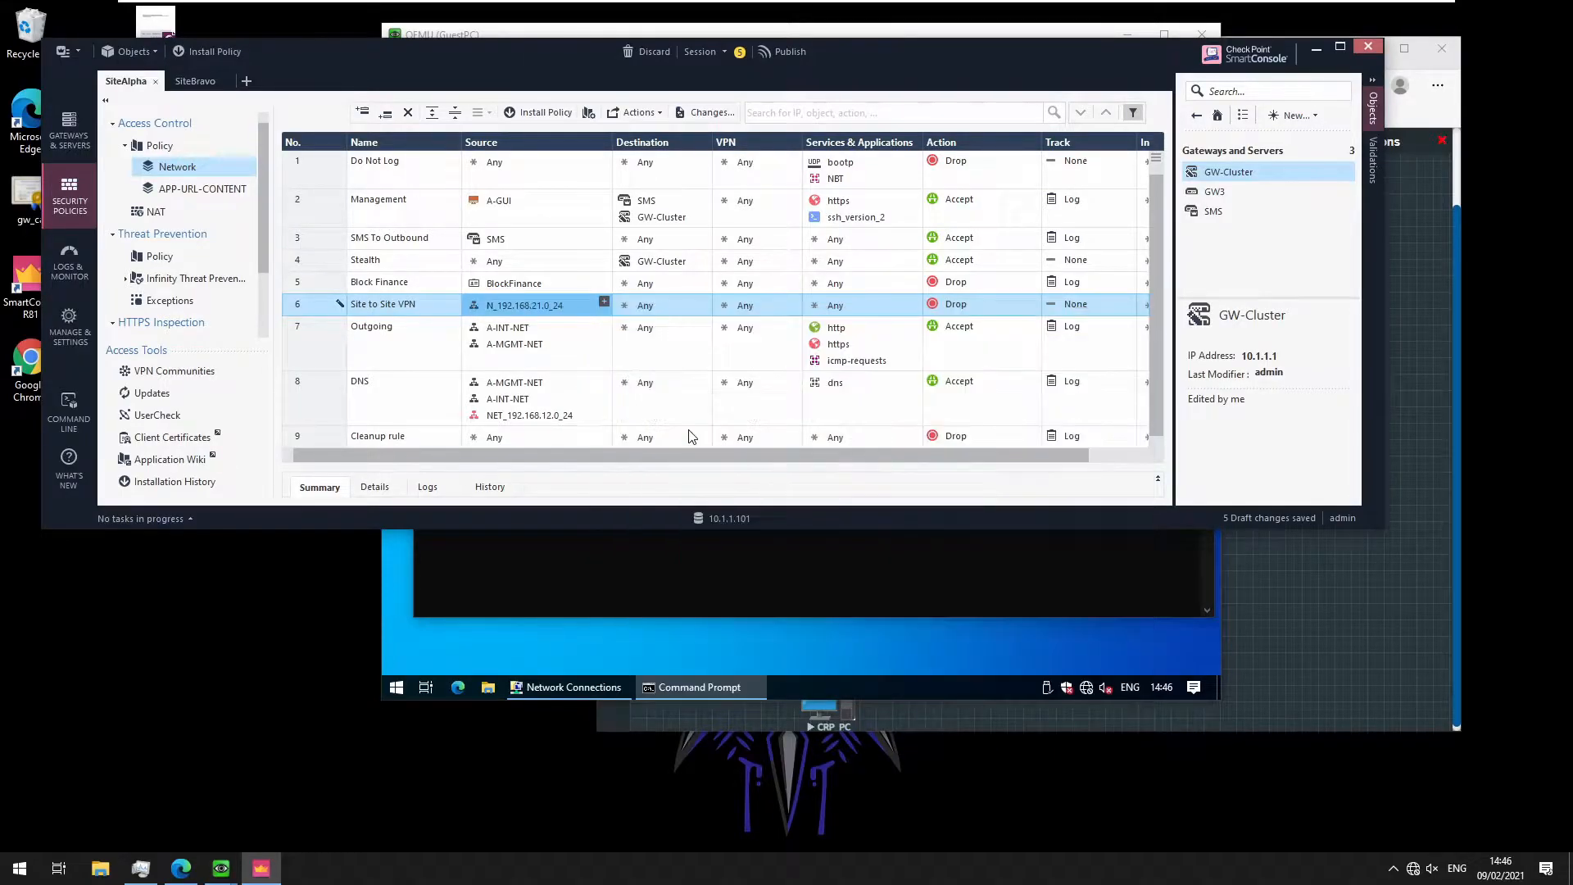
{"action": "left_click", "coordinate": [604, 301]}
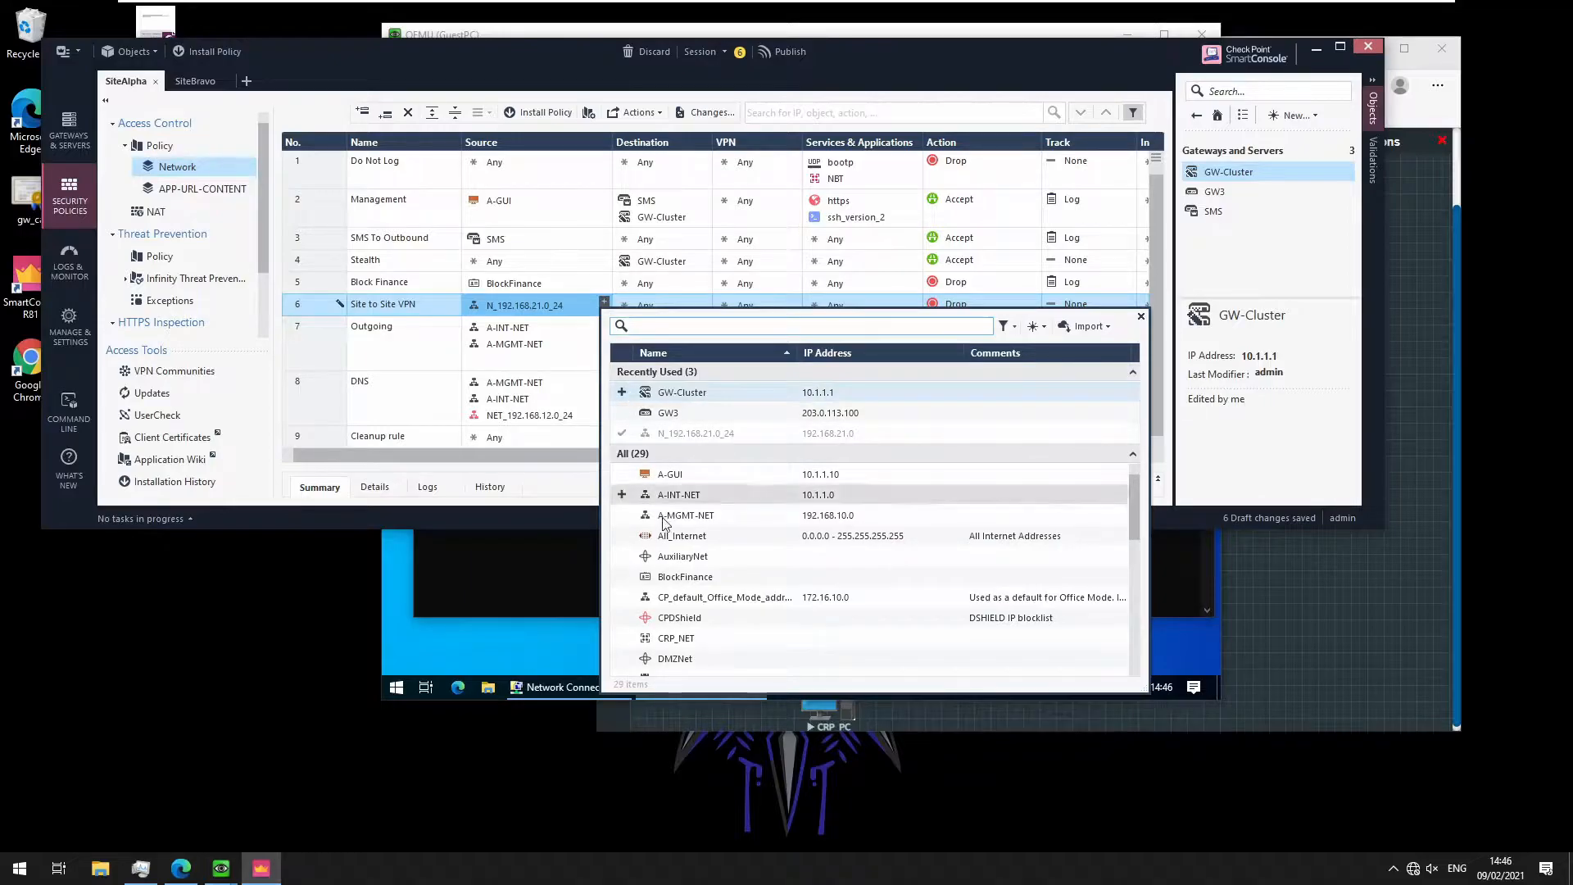
{"action": "left_click", "coordinate": [671, 497]}
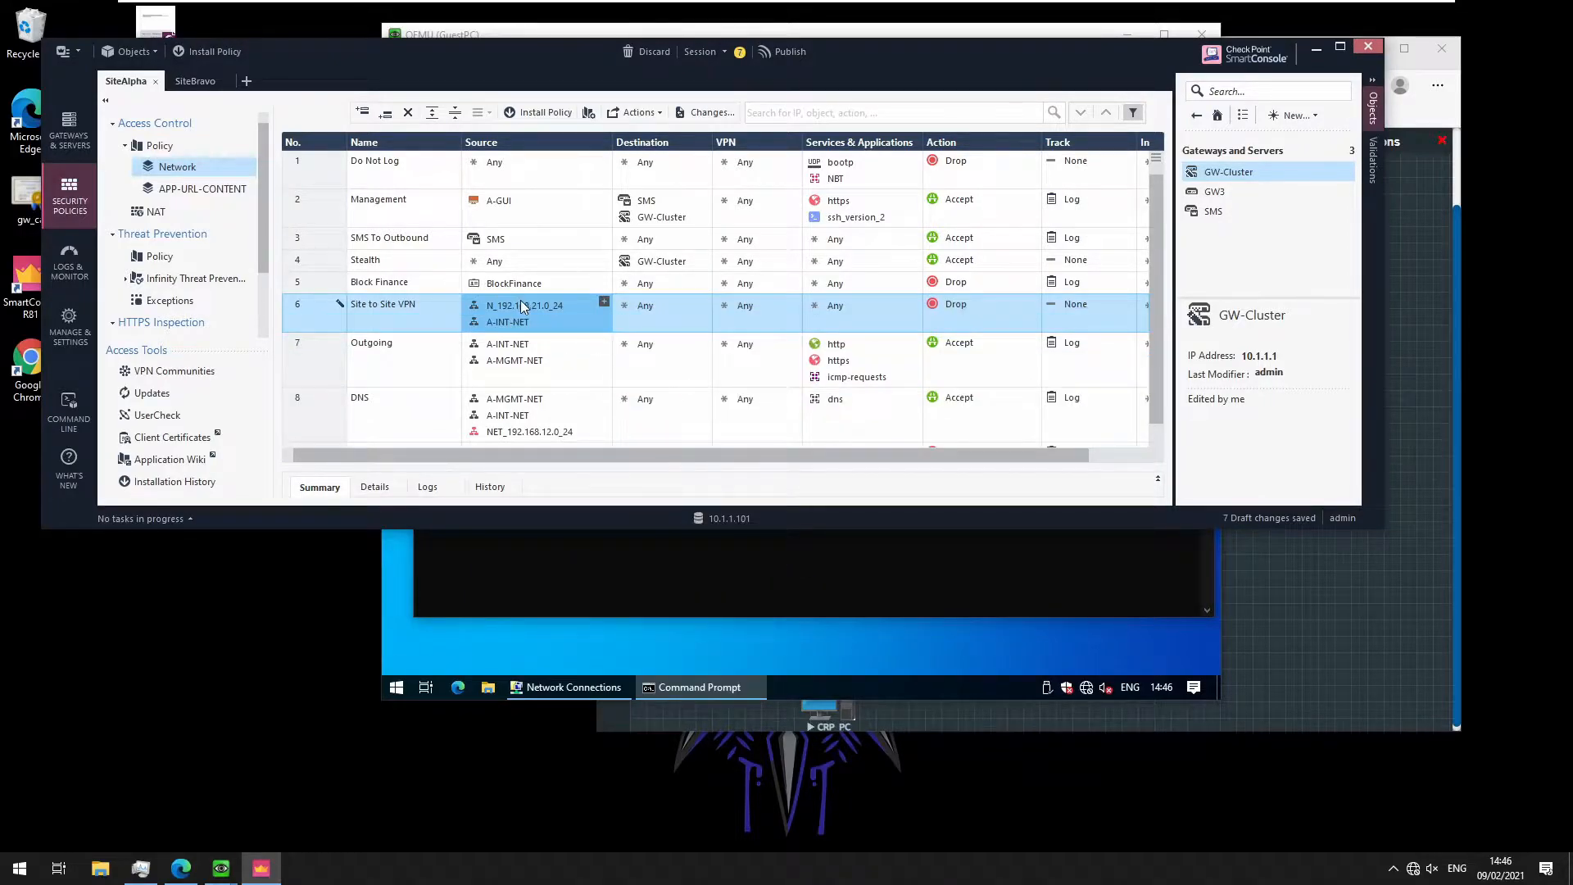
{"action": "left_click_drag", "start_coordinate": [528, 322], "coordinate": [631, 316]}
{"action": "left_click_drag", "start_coordinate": [505, 310], "coordinate": [650, 327]}
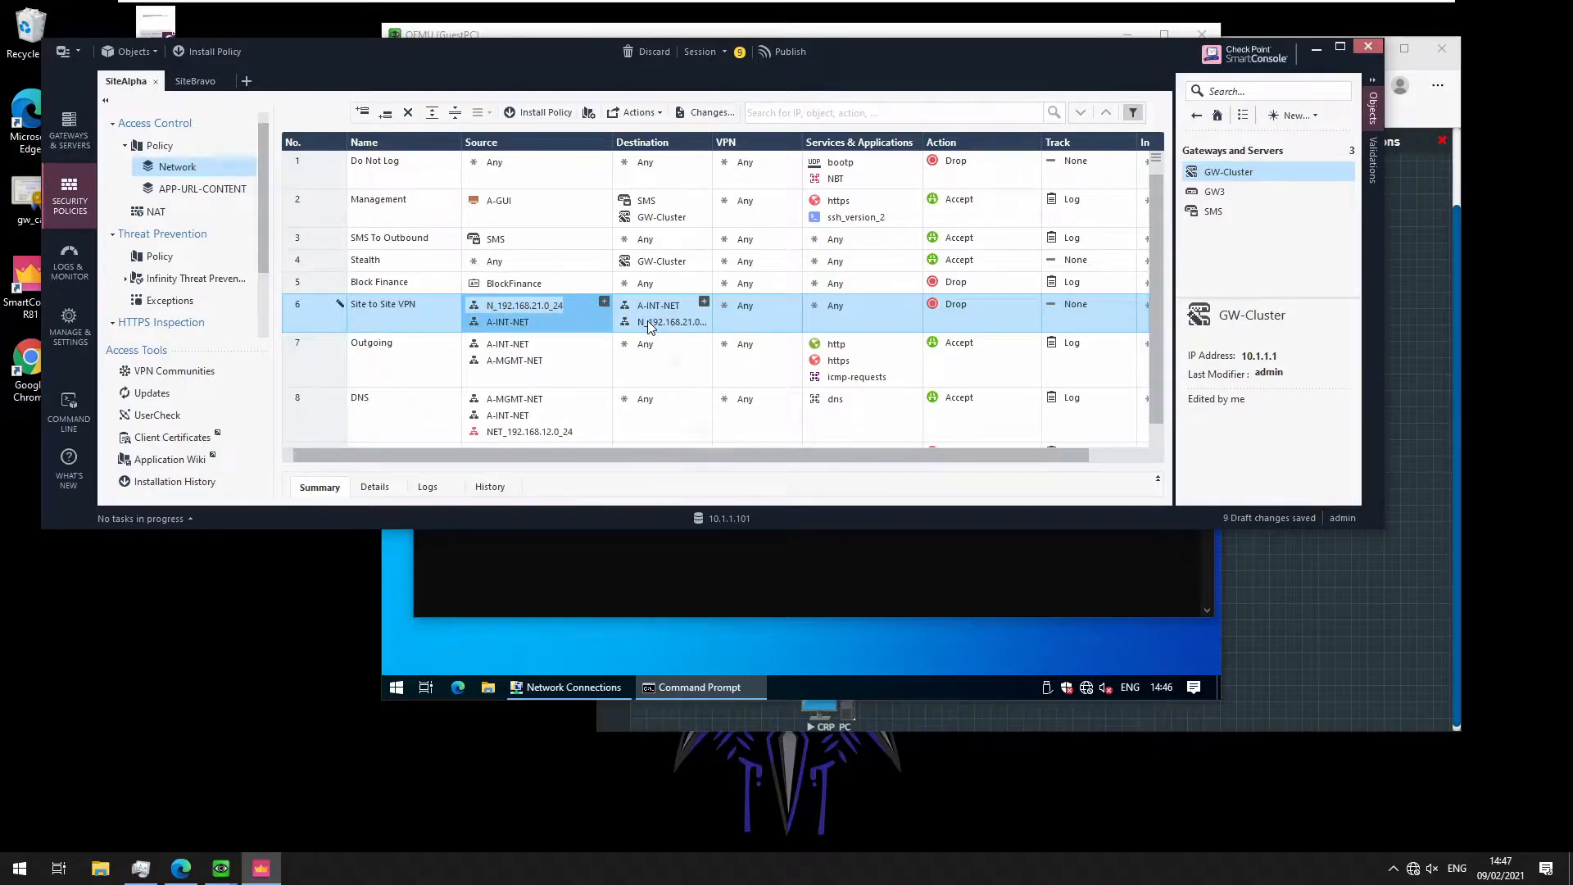
Set the rule's action to Accept and its tracking to Log
{"action": "left_click", "coordinate": [940, 309]}
{"action": "left_click", "coordinate": [986, 318]}
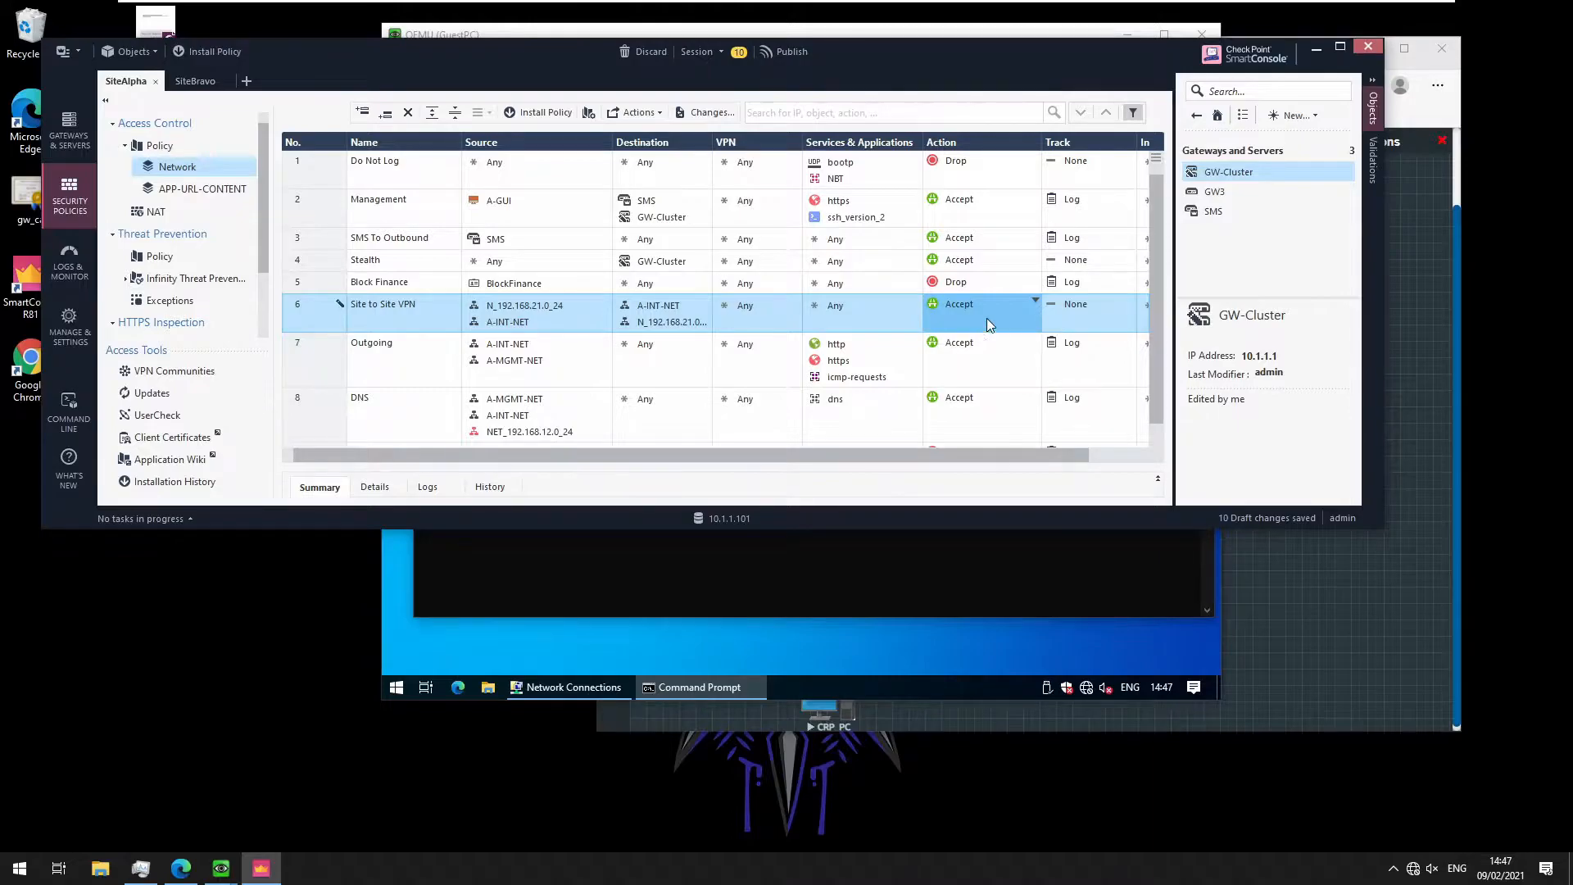
{"action": "left_click", "coordinate": [1076, 305]}
{"action": "left_click", "coordinate": [1104, 338]}
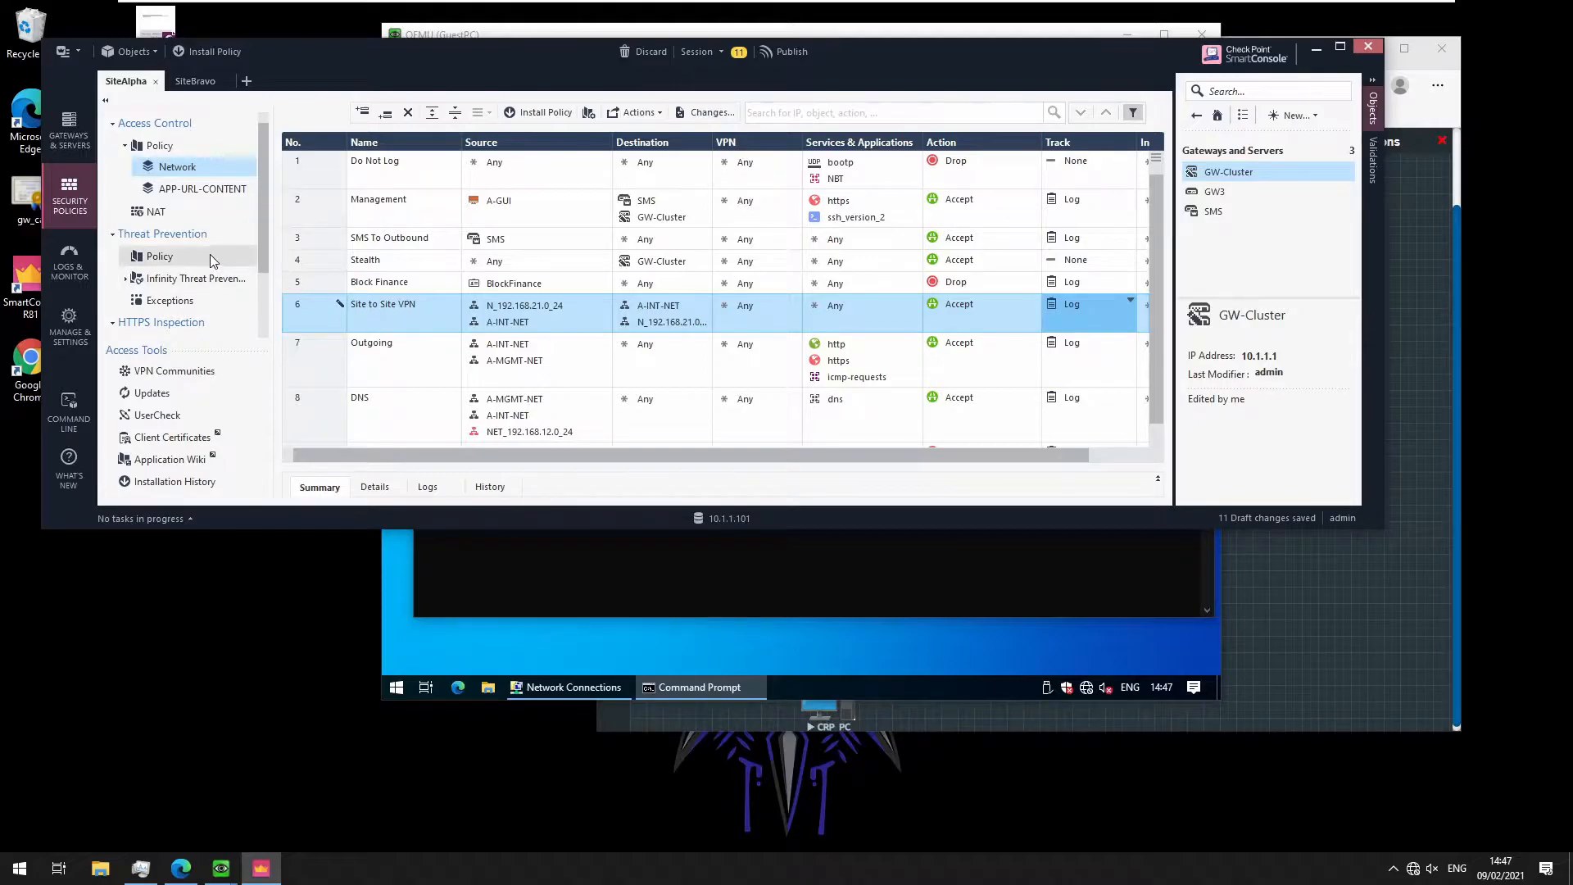
Add a new top NAT rule named 'NO NAT' in SiteAlpha's NAT rulebase
{"action": "left_click", "coordinate": [164, 213]}
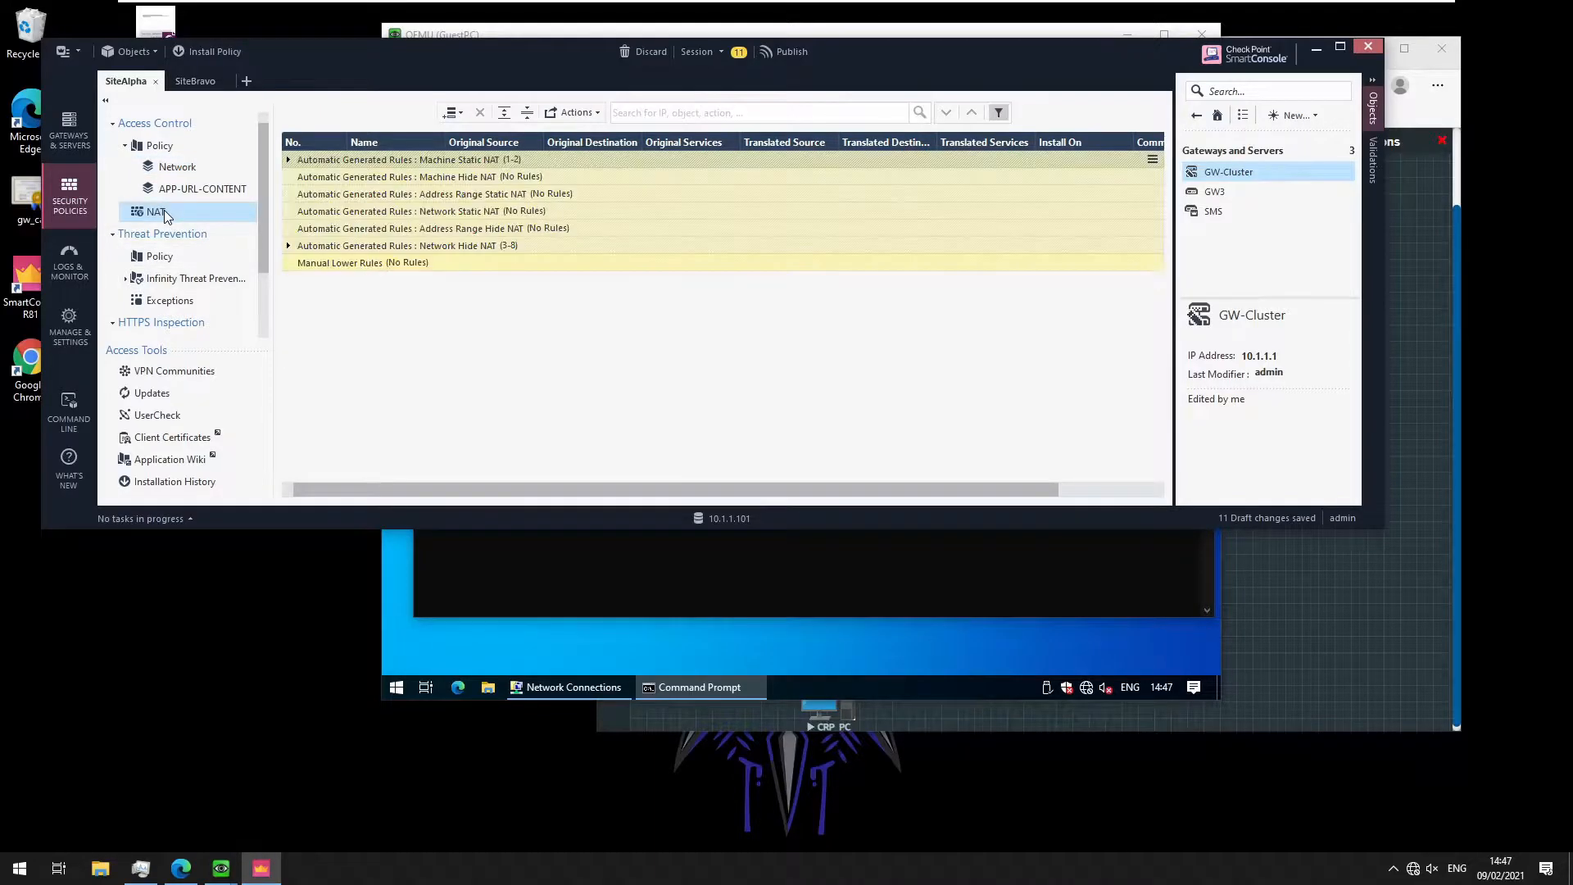
{"action": "right_click", "coordinate": [293, 161]}
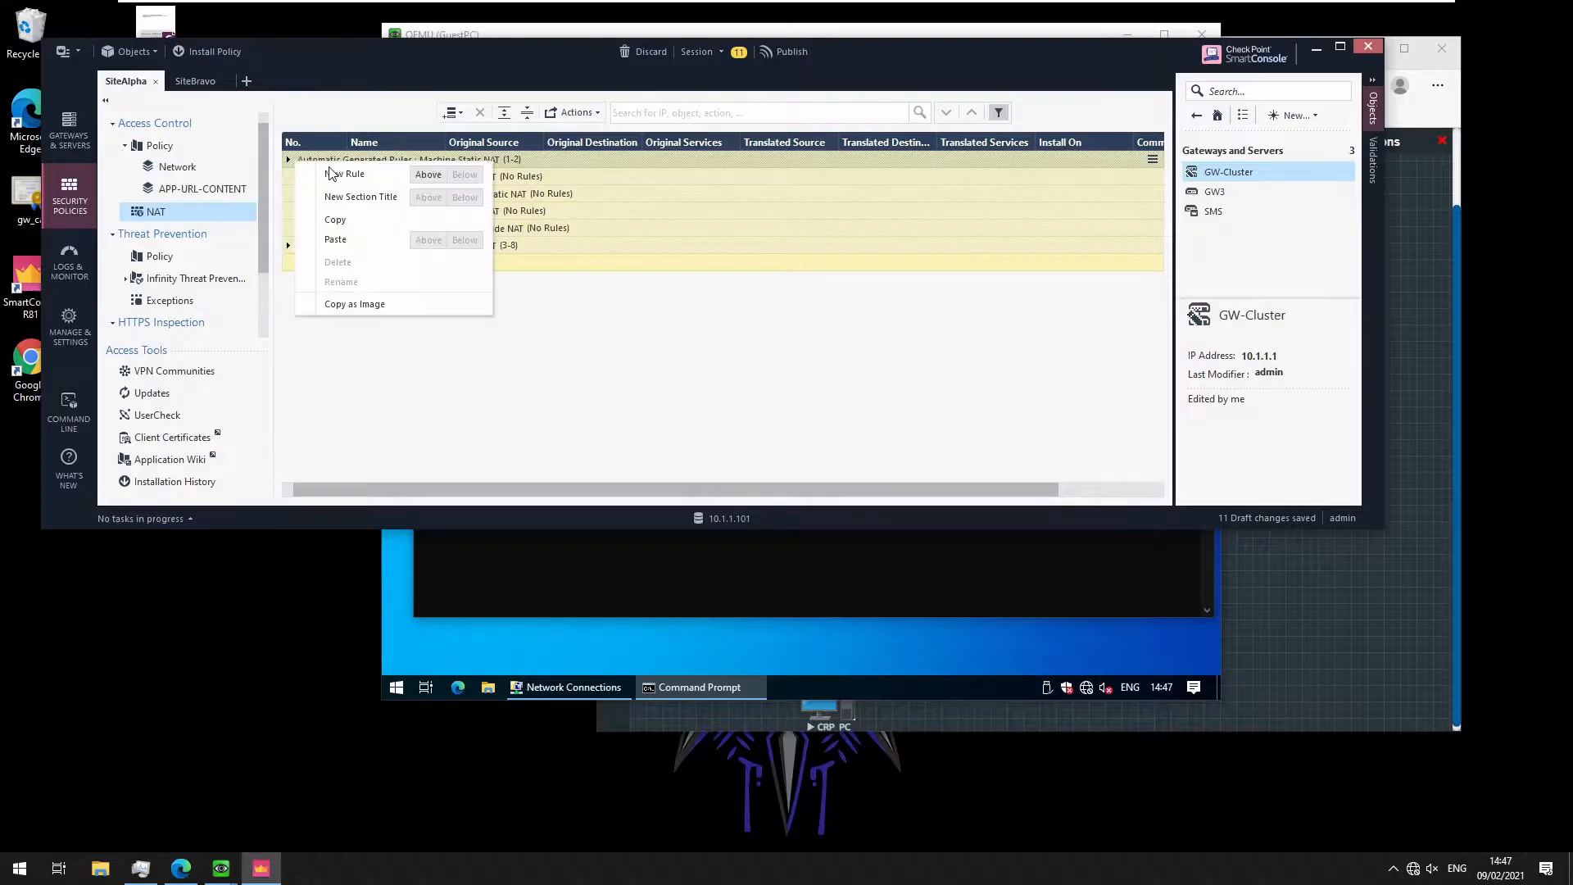
{"action": "left_click", "coordinate": [427, 174]}
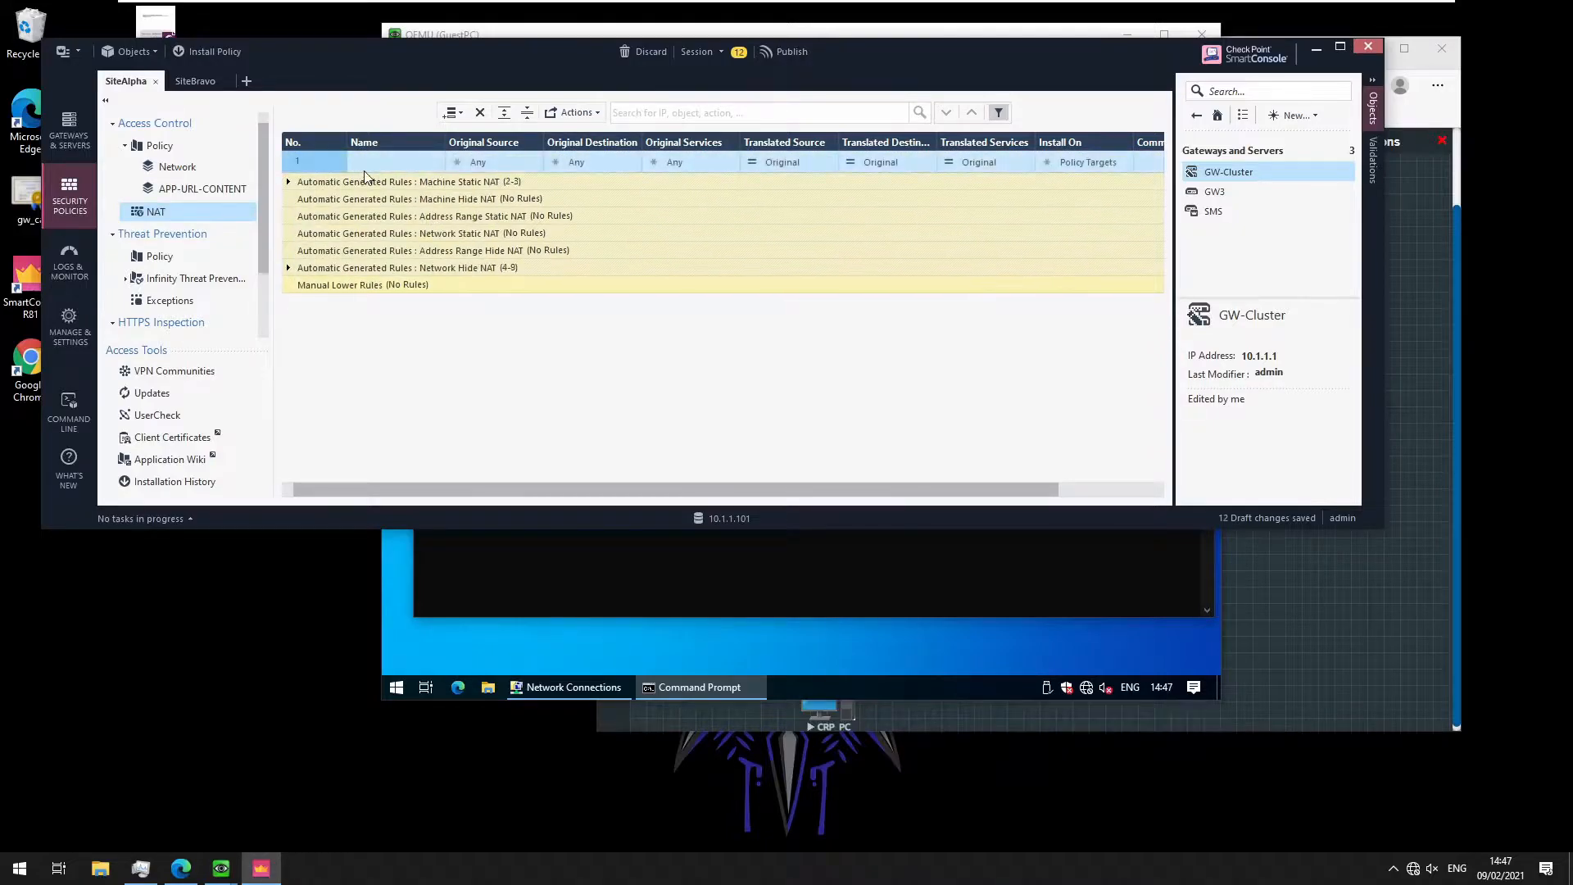
{"action": "double_click", "coordinate": [405, 162]}
{"action": "type", "text": "NOT NA"}
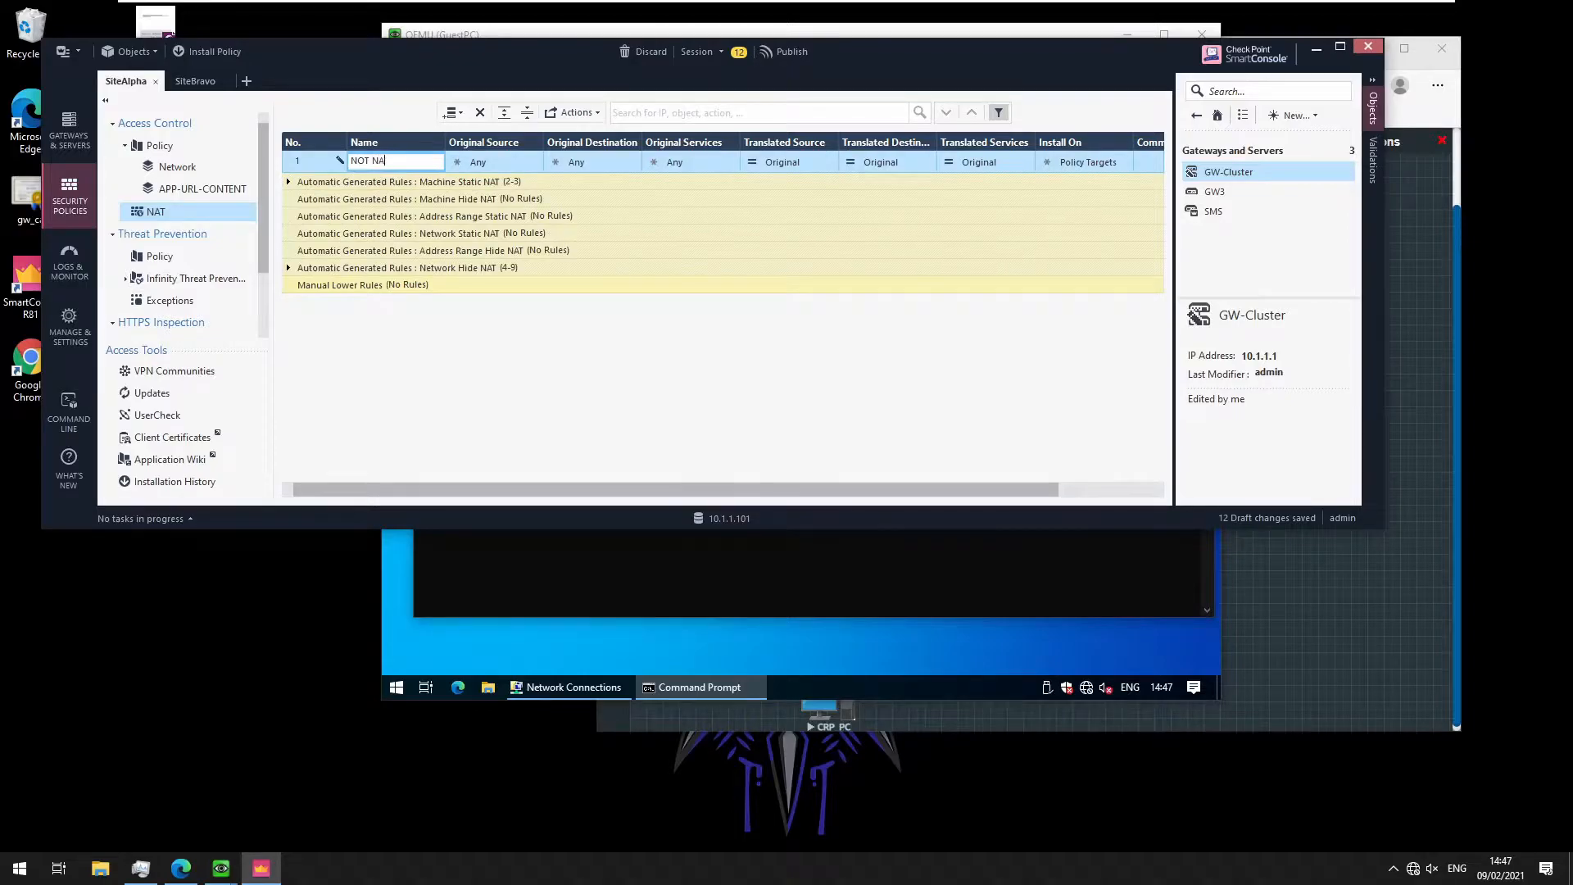
{"action": "type", "text": "NAT"}
{"action": "left_click", "coordinate": [493, 166]}
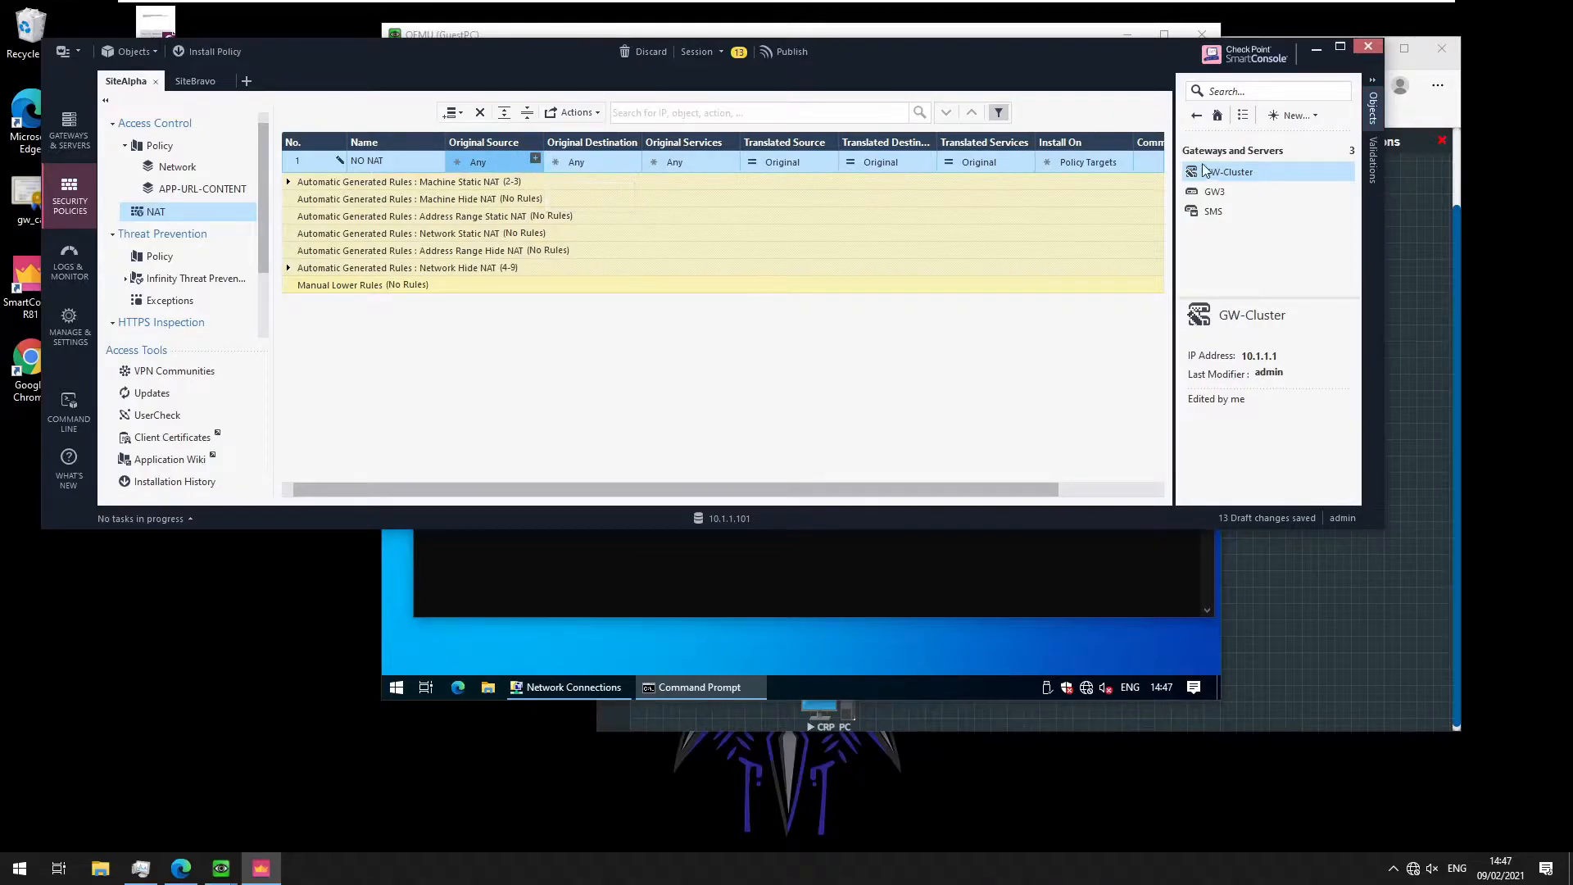
Use CRP_NET as the NO NAT rule's original source and original destination
{"action": "left_click", "coordinate": [536, 160]}
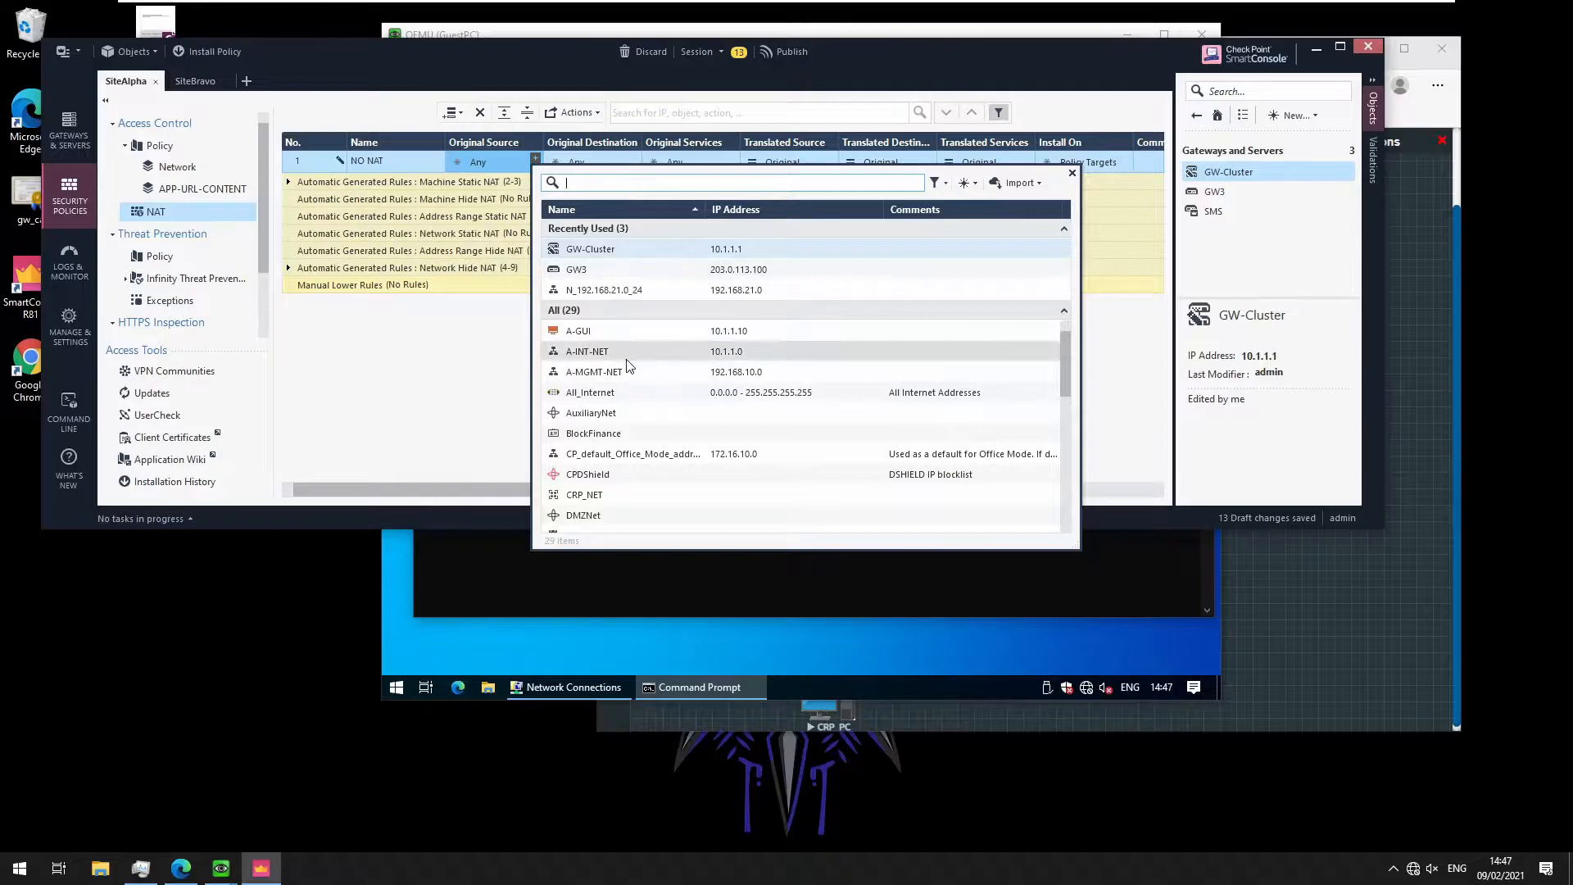
{"action": "scroll", "coordinate": [636, 434], "scroll_direction": "down", "scroll_amount": 2}
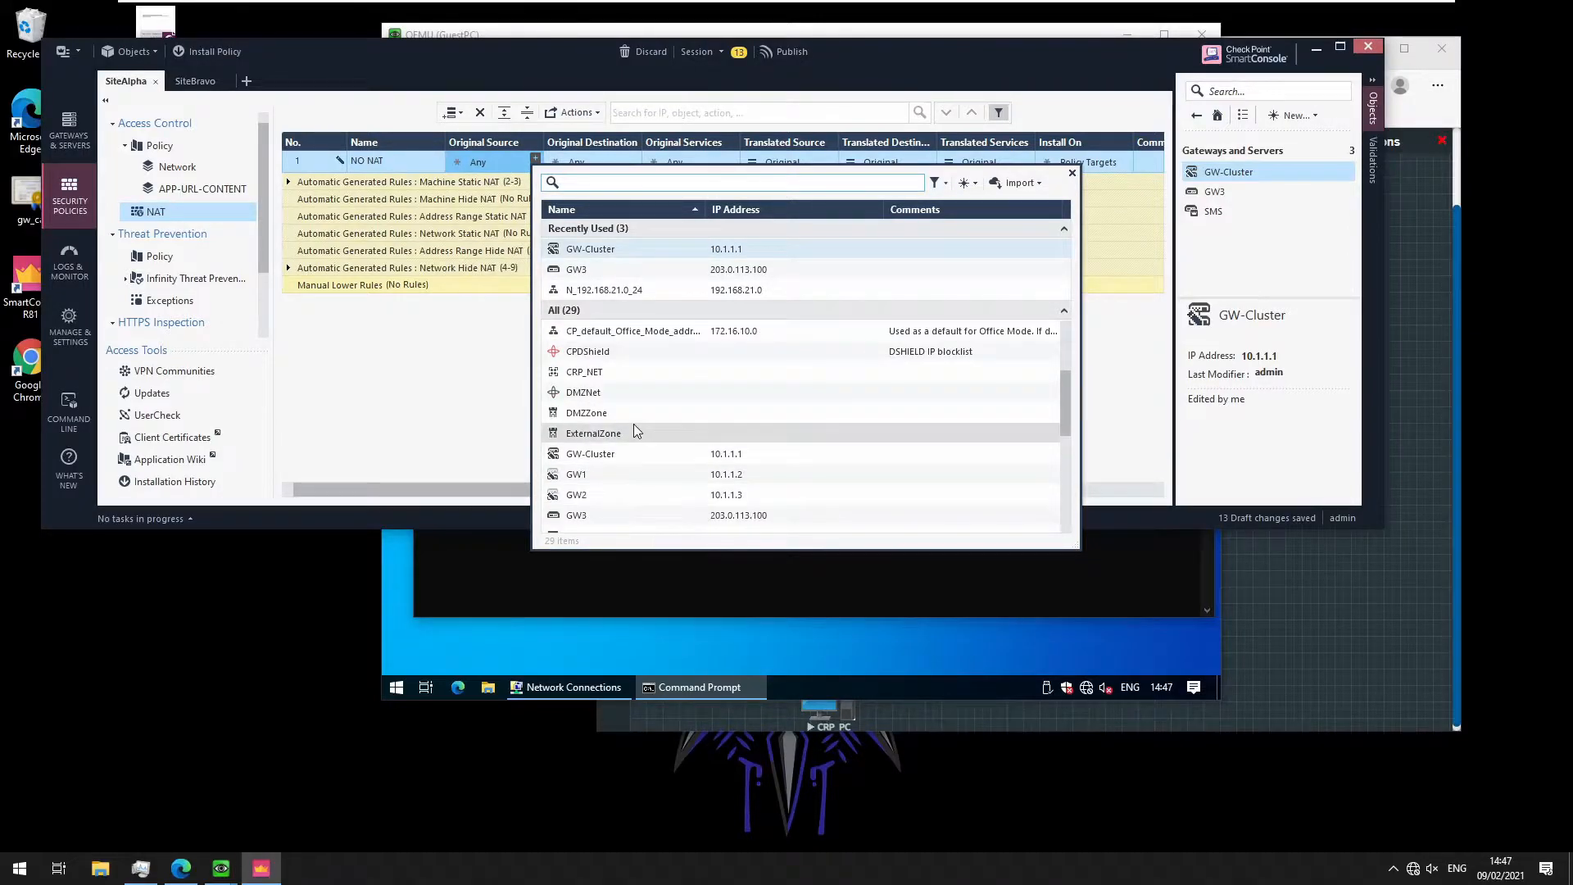
{"action": "left_click", "coordinate": [607, 372]}
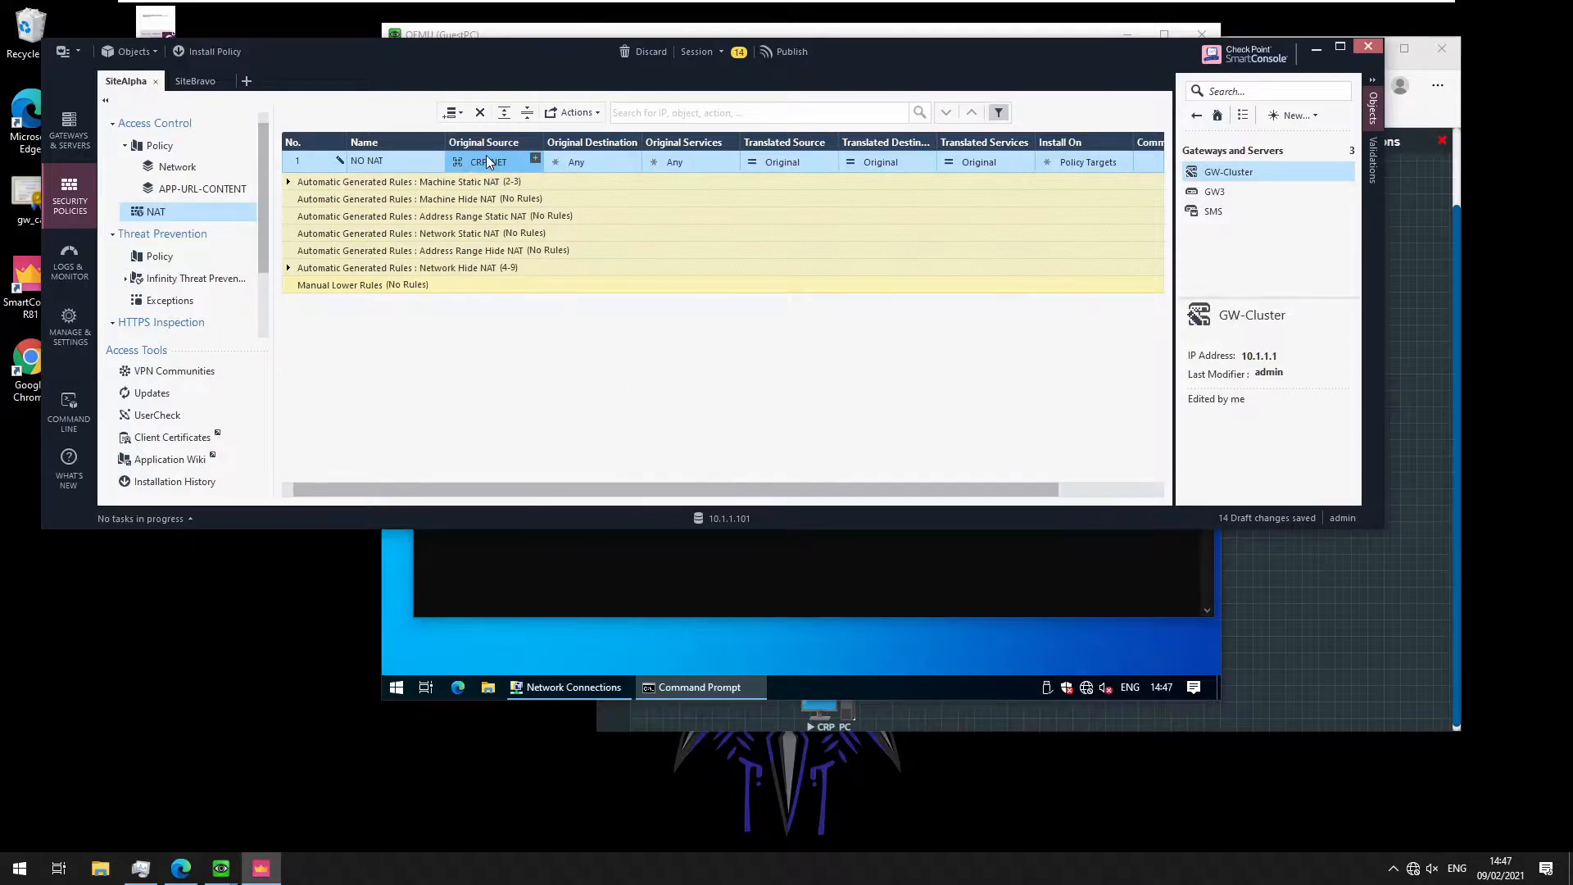
{"action": "mouse_move", "coordinate": [488, 161]}
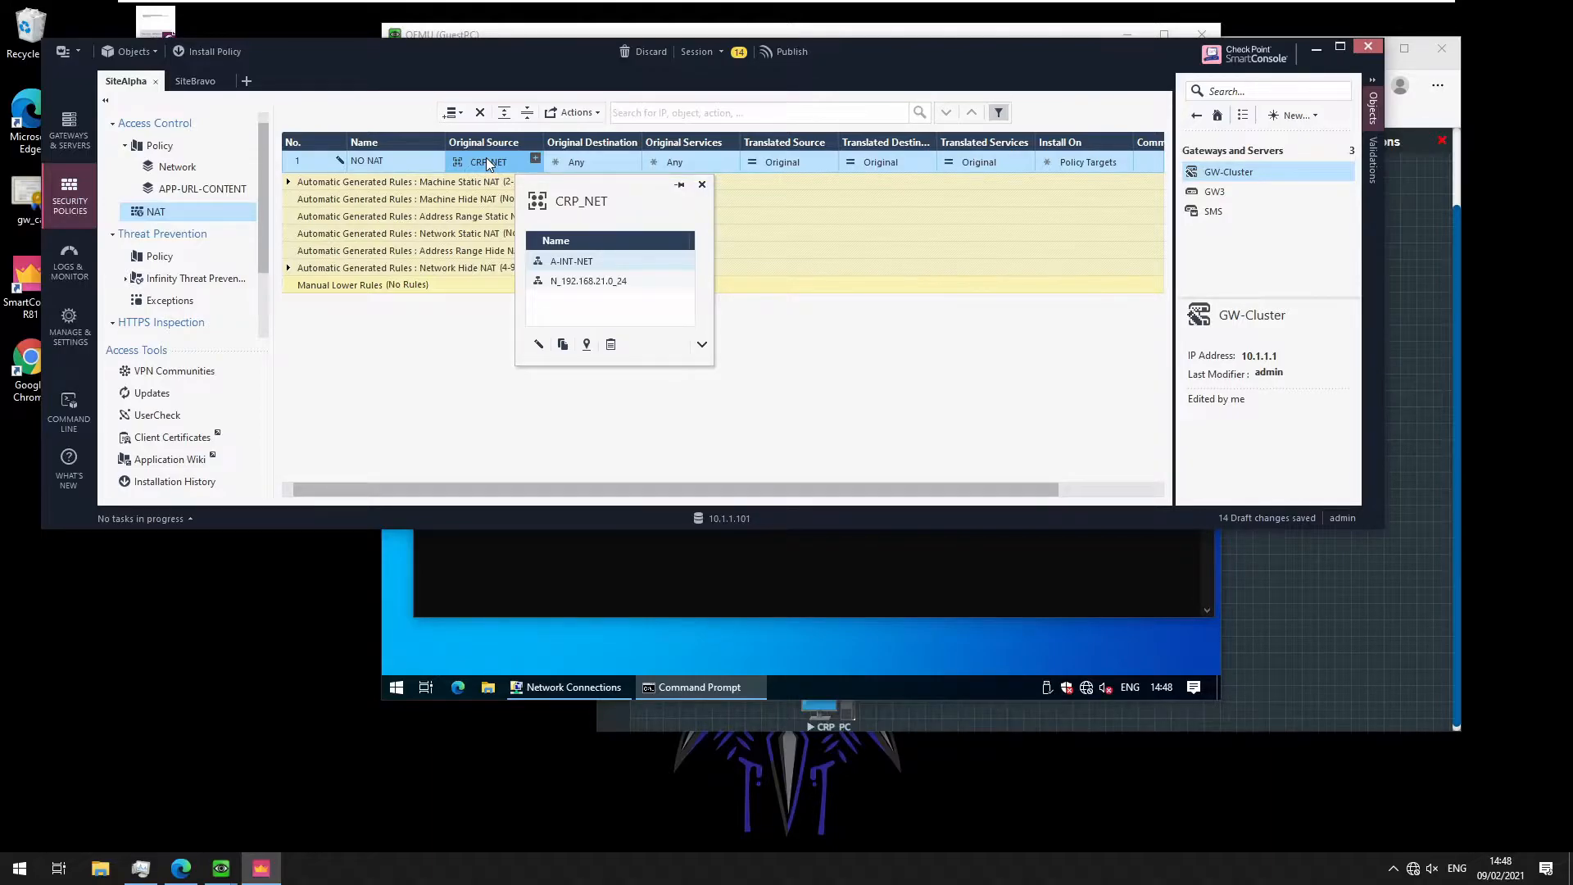
{"action": "left_click_drag", "start_coordinate": [486, 160], "coordinate": [557, 162]}
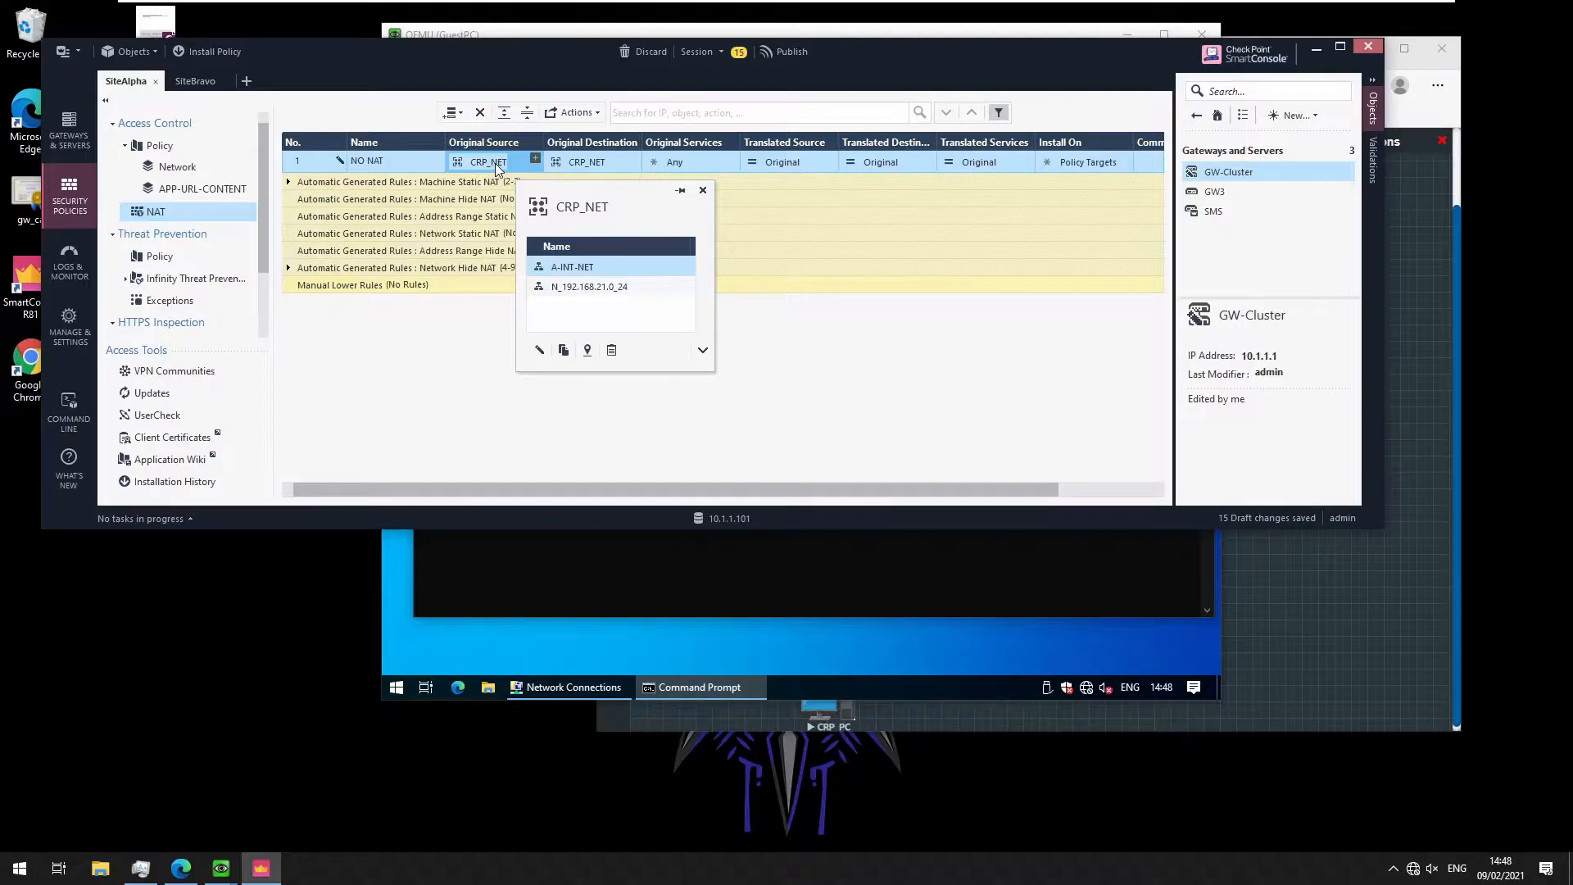
{"action": "mouse_move", "coordinate": [586, 161]}
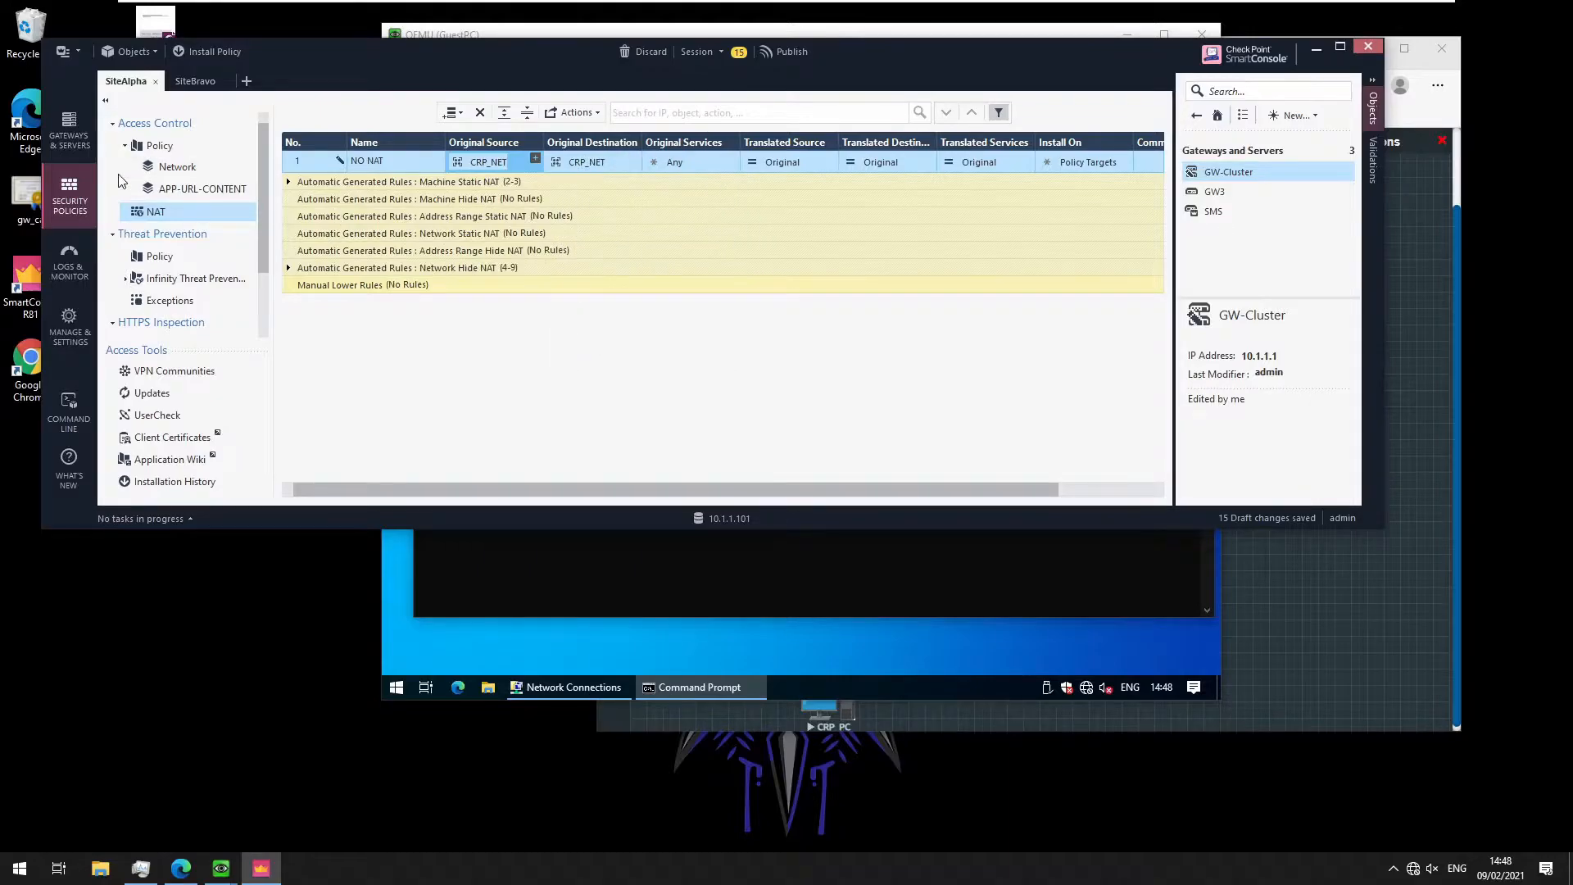
Publish the 15 draft changes
{"action": "left_click", "coordinate": [179, 168]}
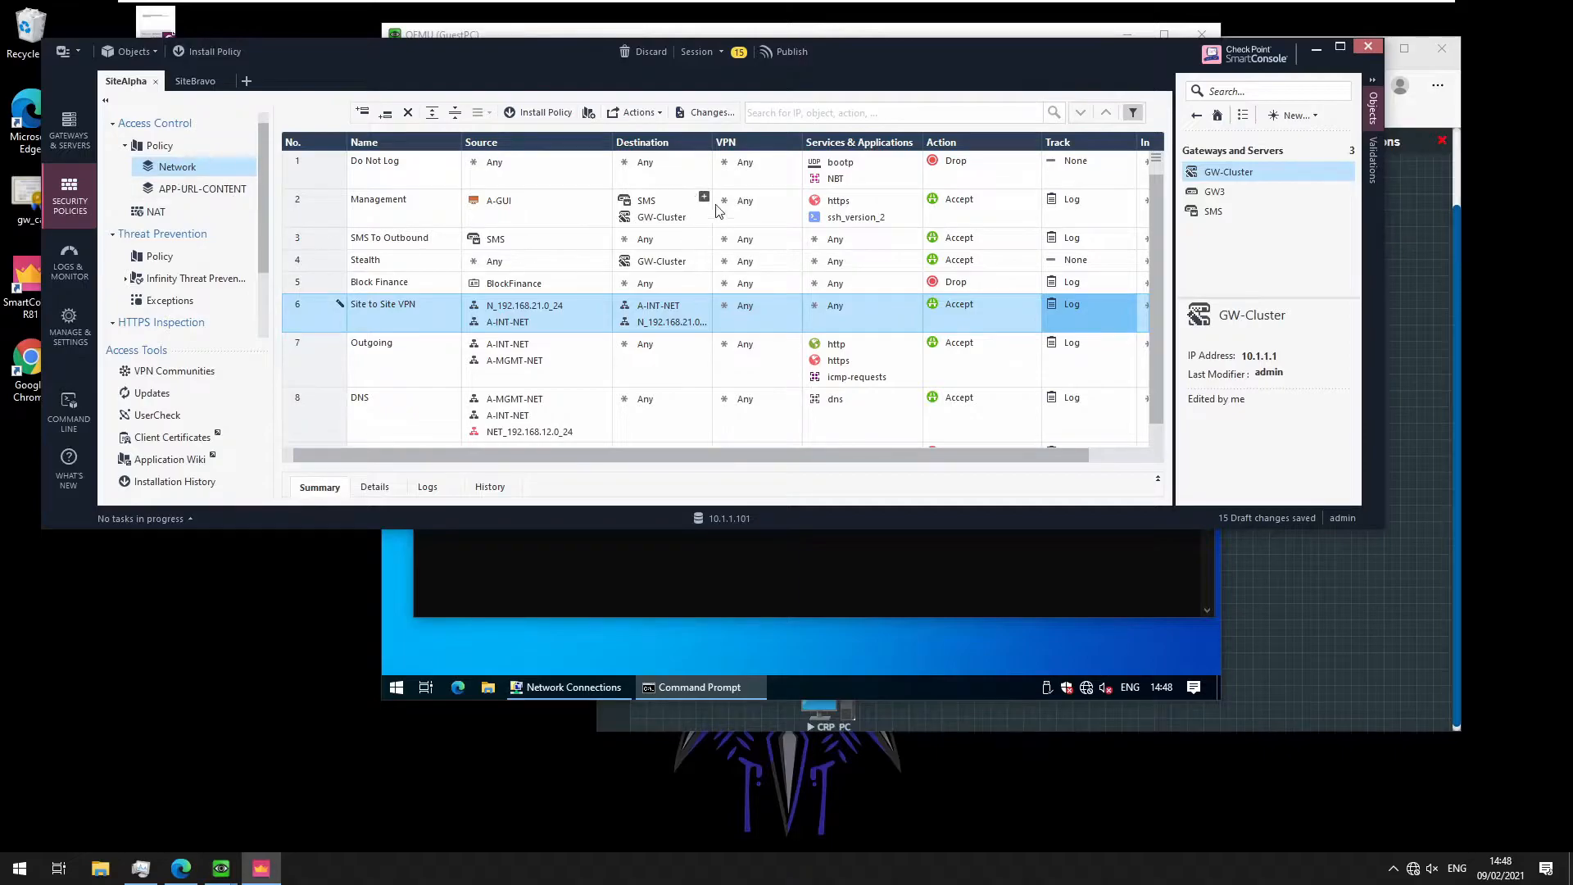
{"action": "left_click", "coordinate": [785, 52]}
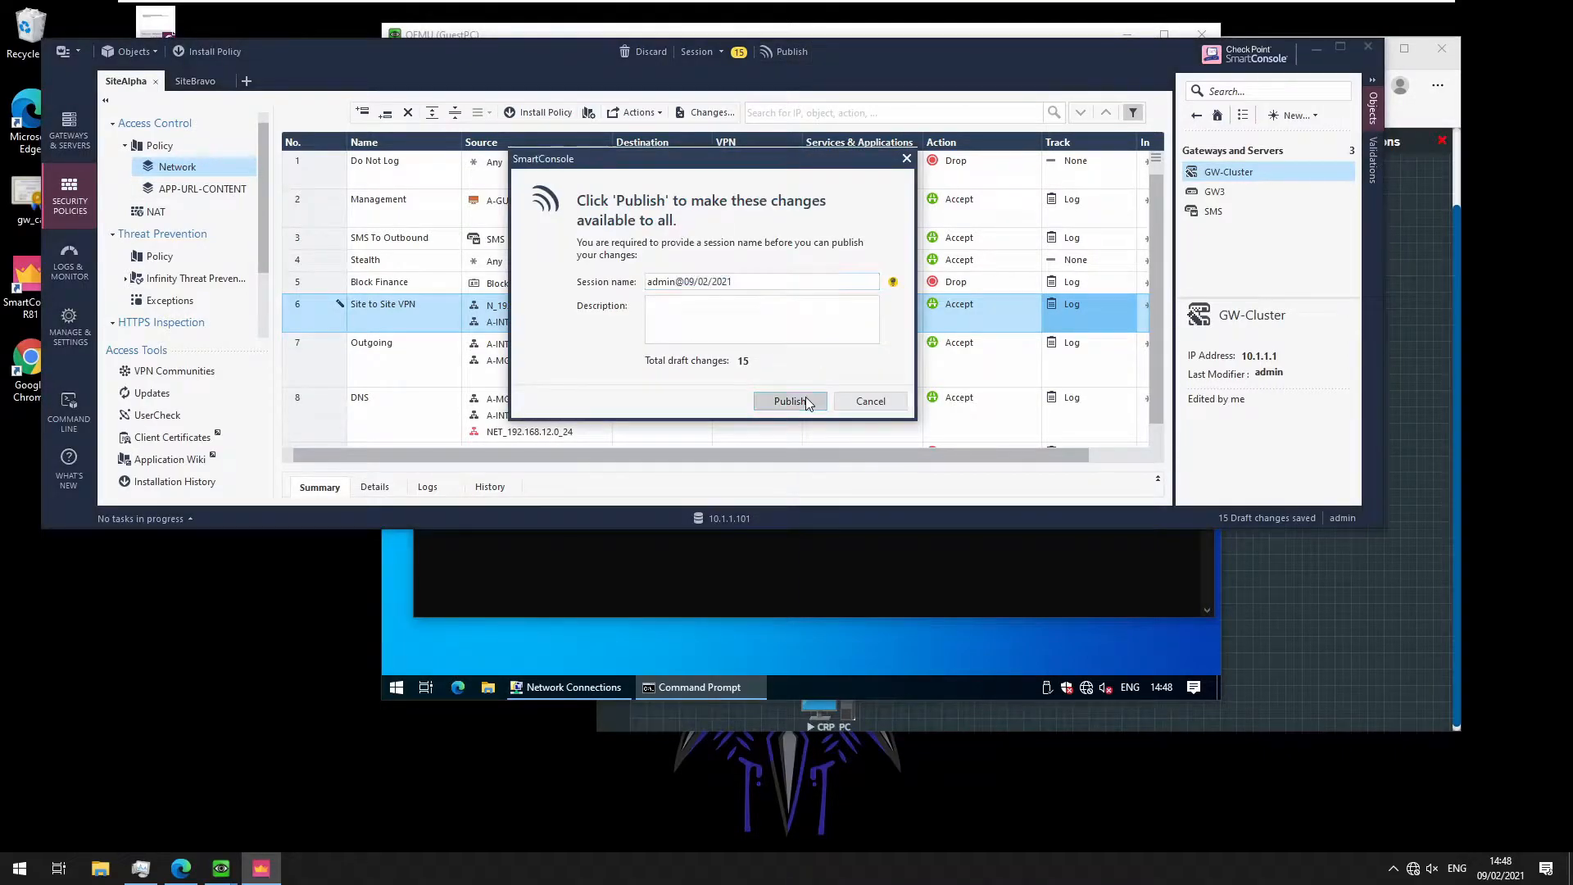
{"action": "left_click", "coordinate": [799, 399]}
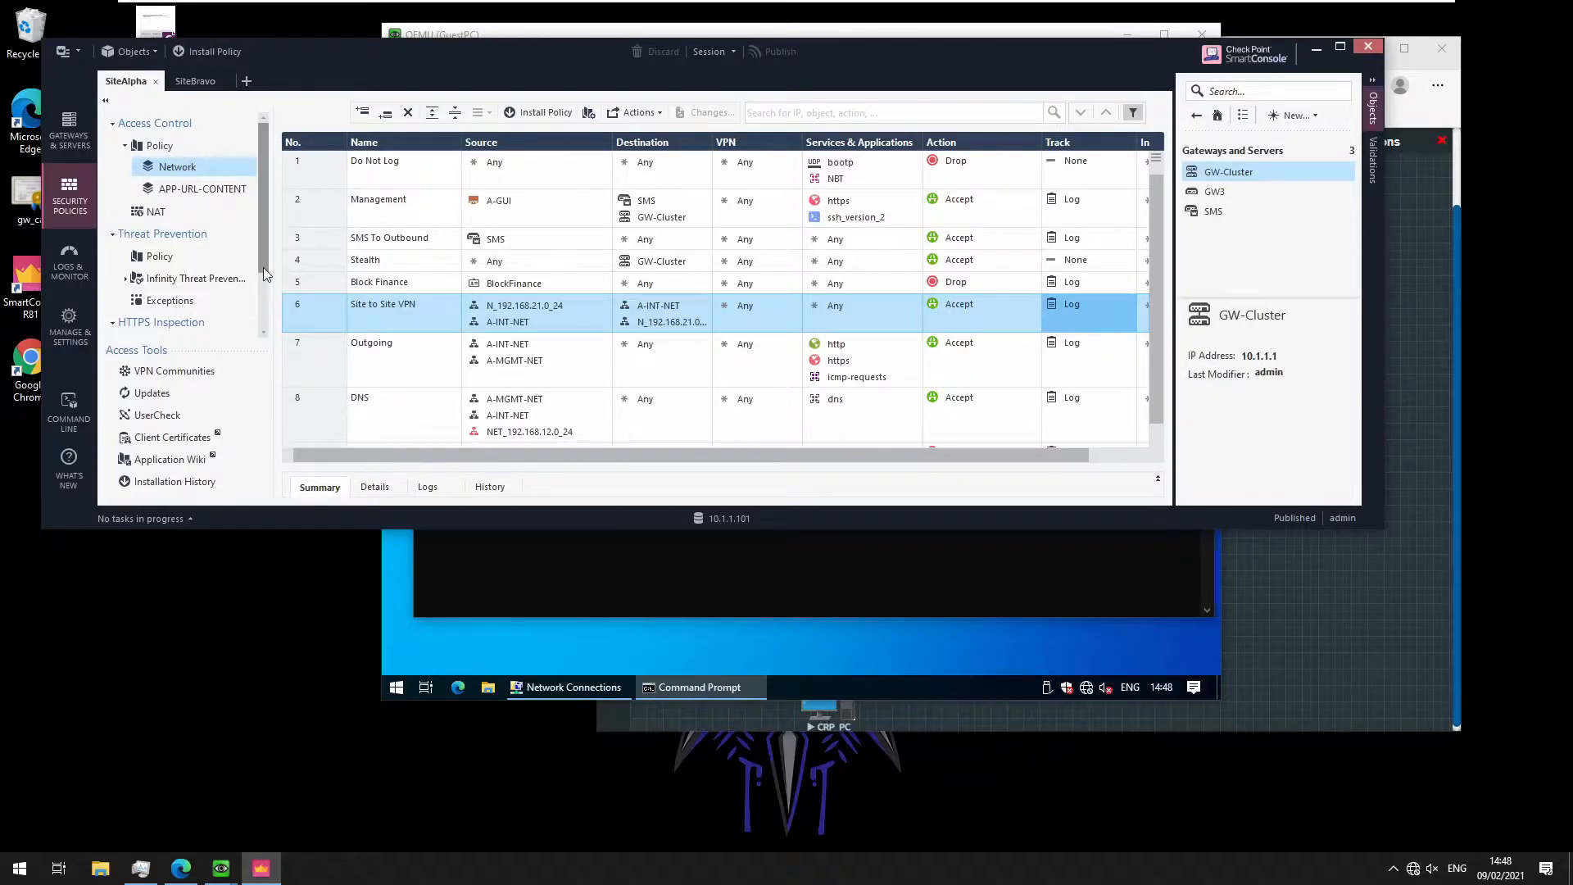
Copy the Site to Site VPN rule and move to the SiteBravo policy
{"action": "right_click", "coordinate": [299, 307]}
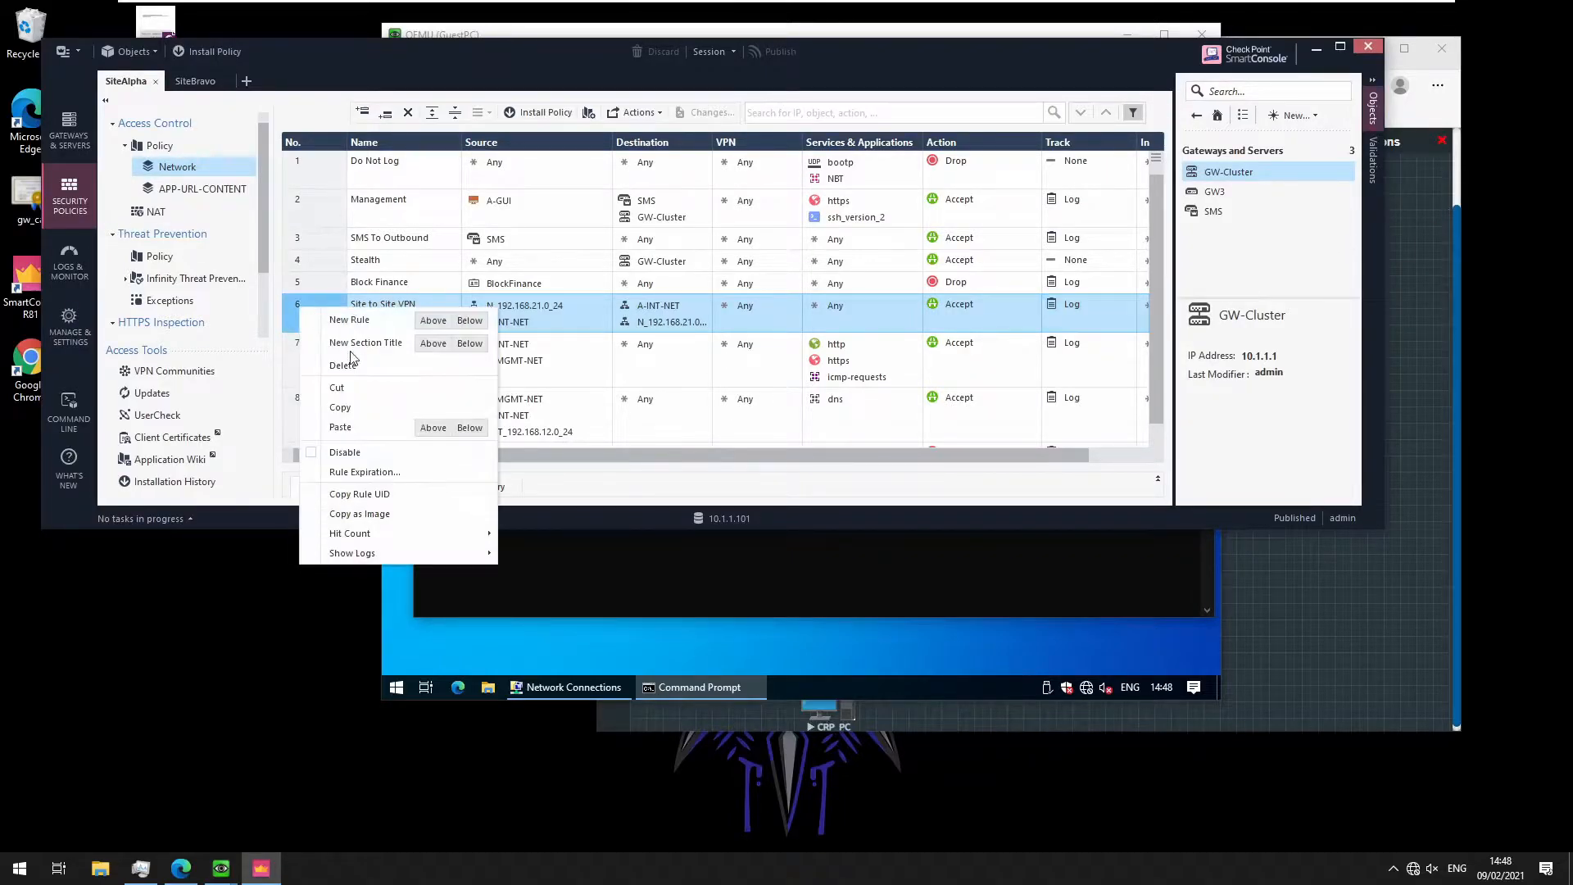
{"action": "left_click", "coordinate": [362, 405]}
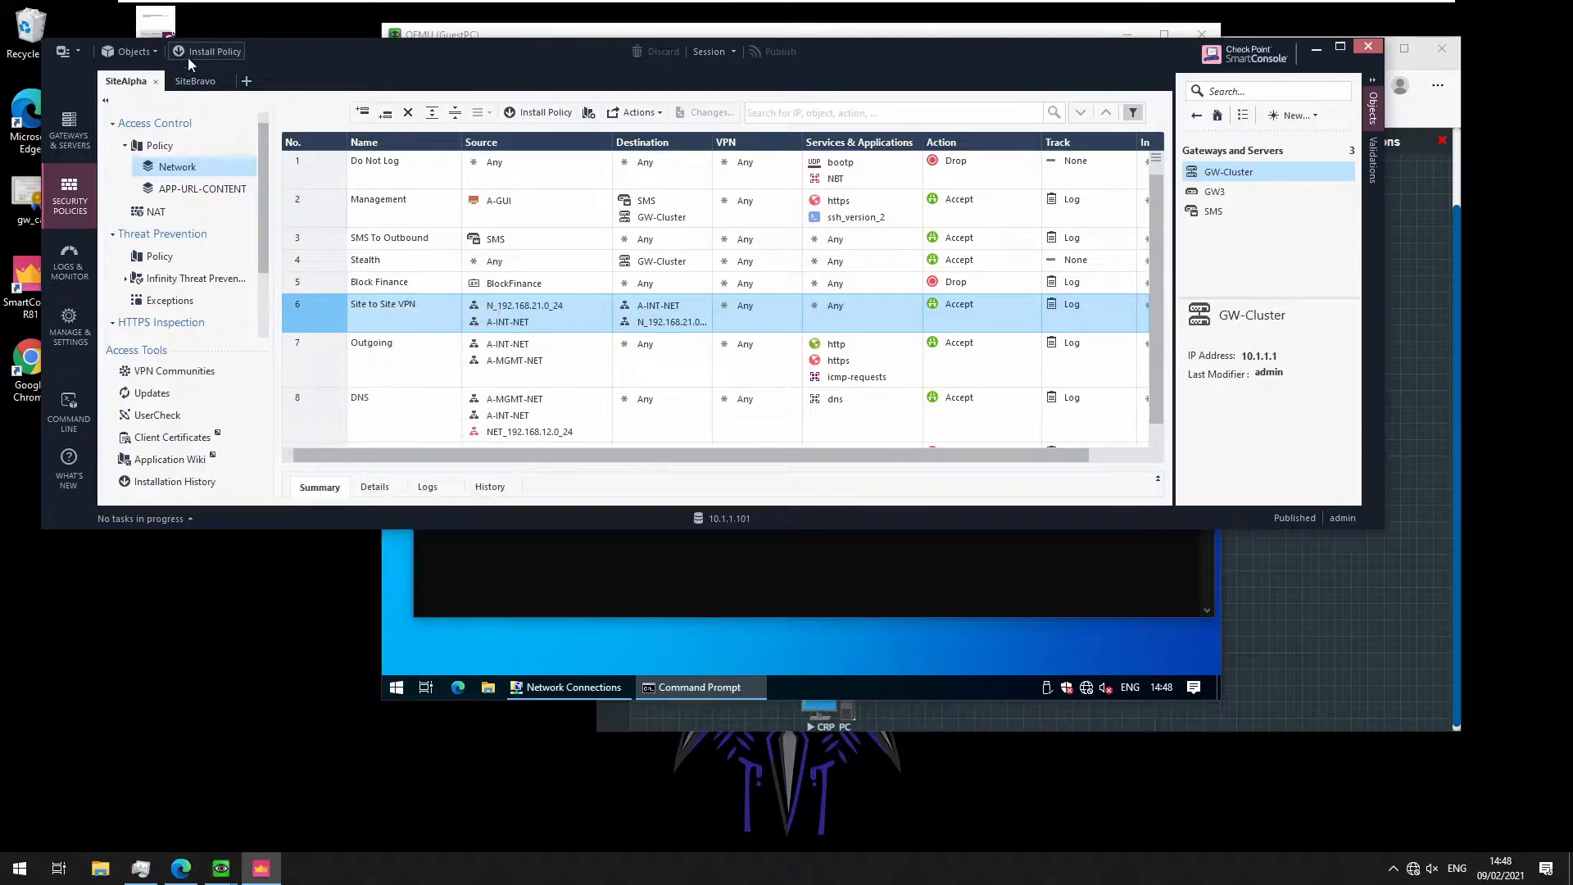
{"action": "left_click", "coordinate": [197, 81]}
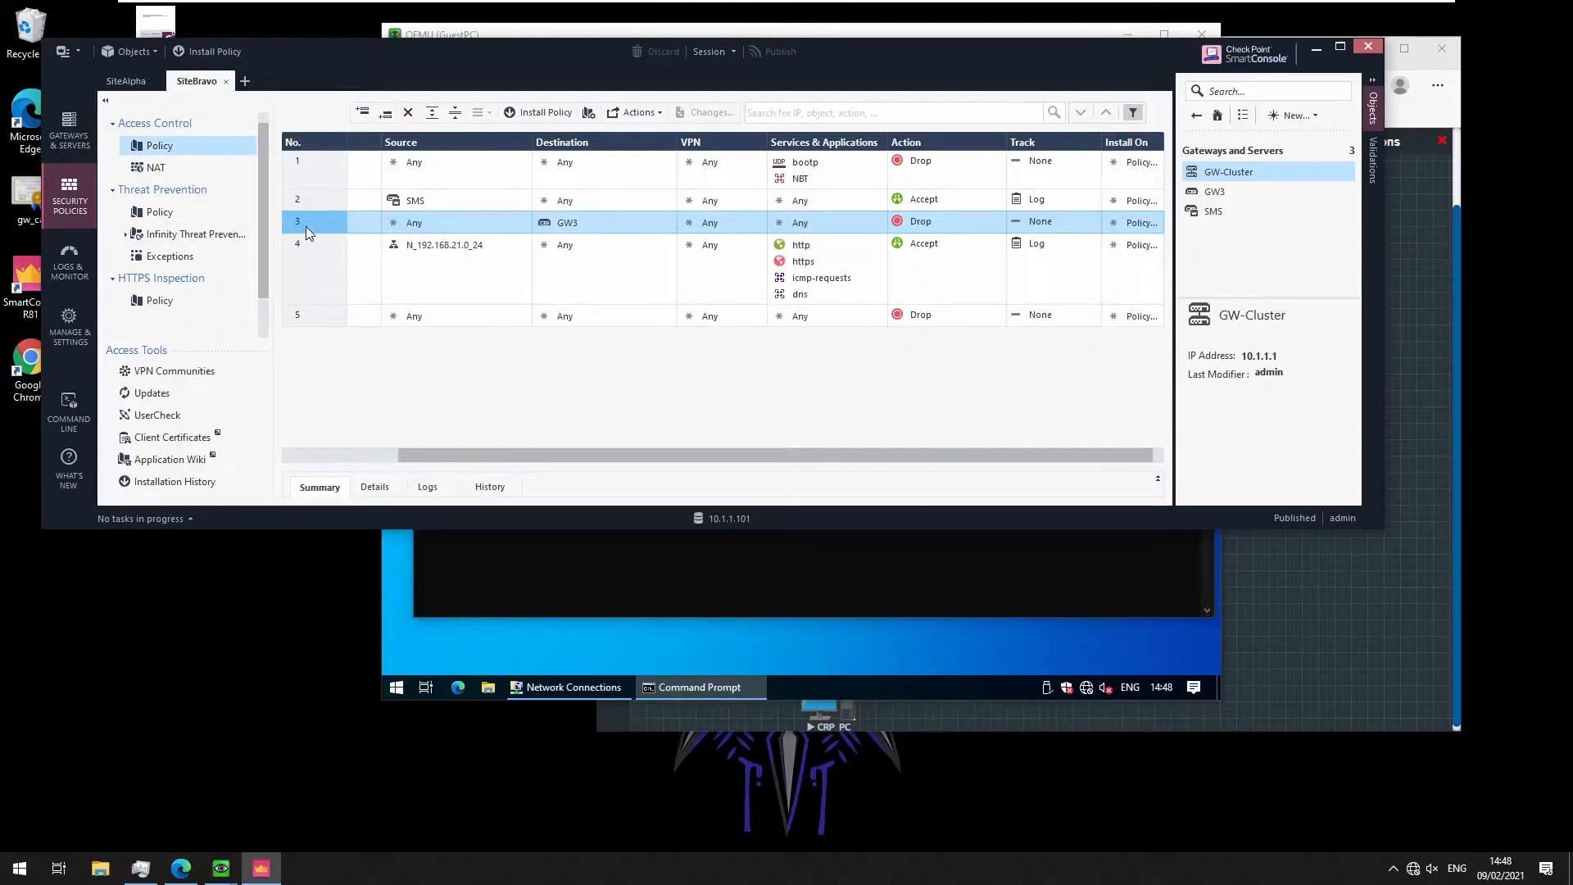
Paste the Site to Site VPN rule below rule 3 in SiteBravo's access policy
{"action": "right_click", "coordinate": [307, 226]}
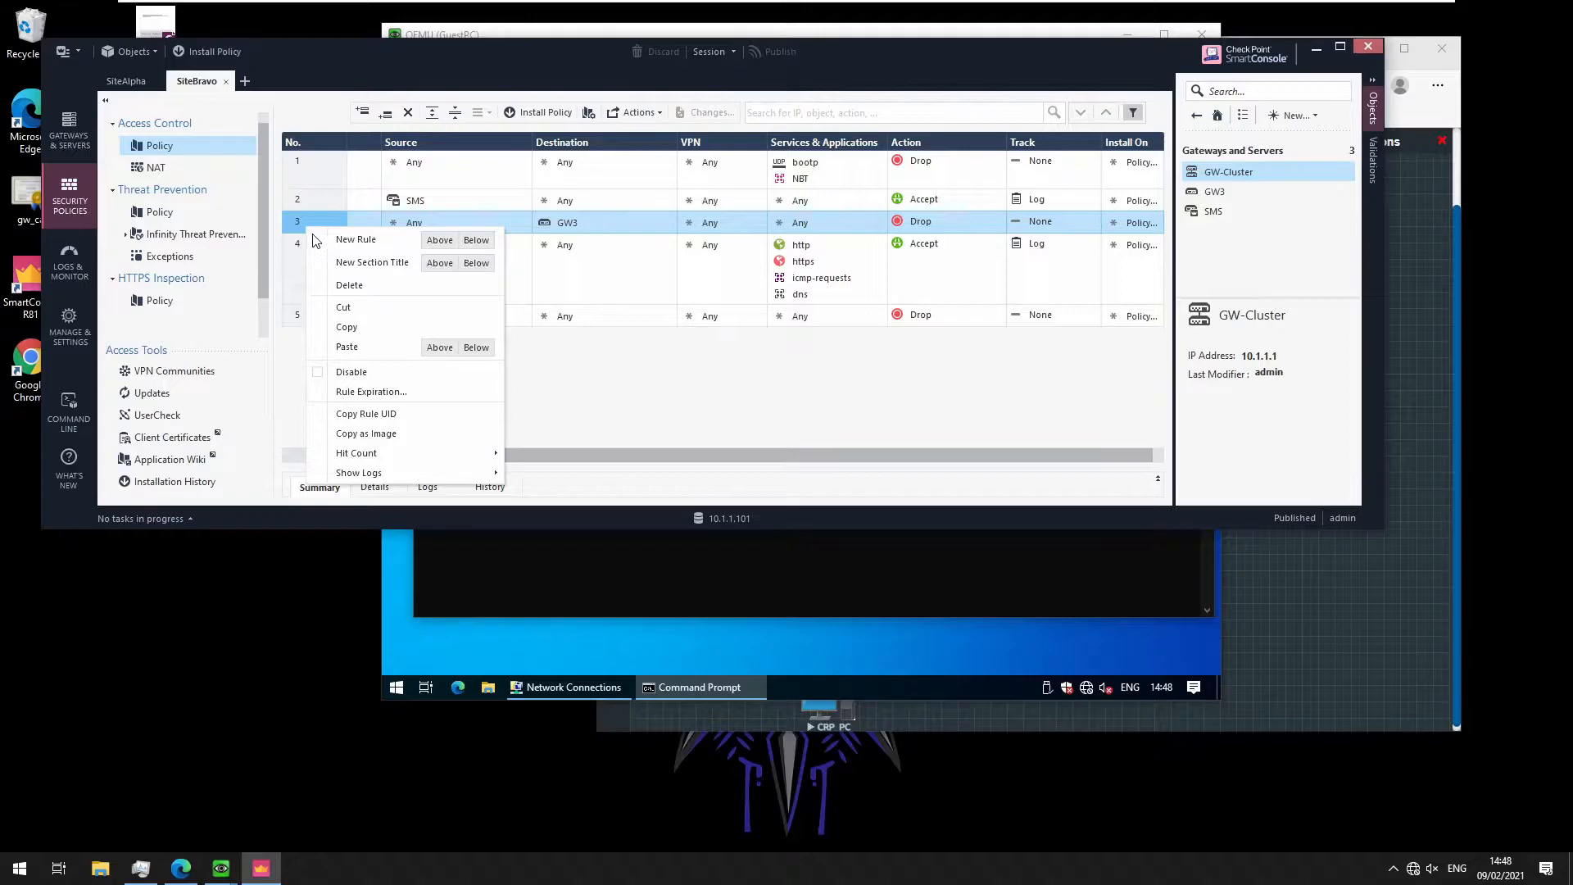
{"action": "left_click", "coordinate": [467, 347]}
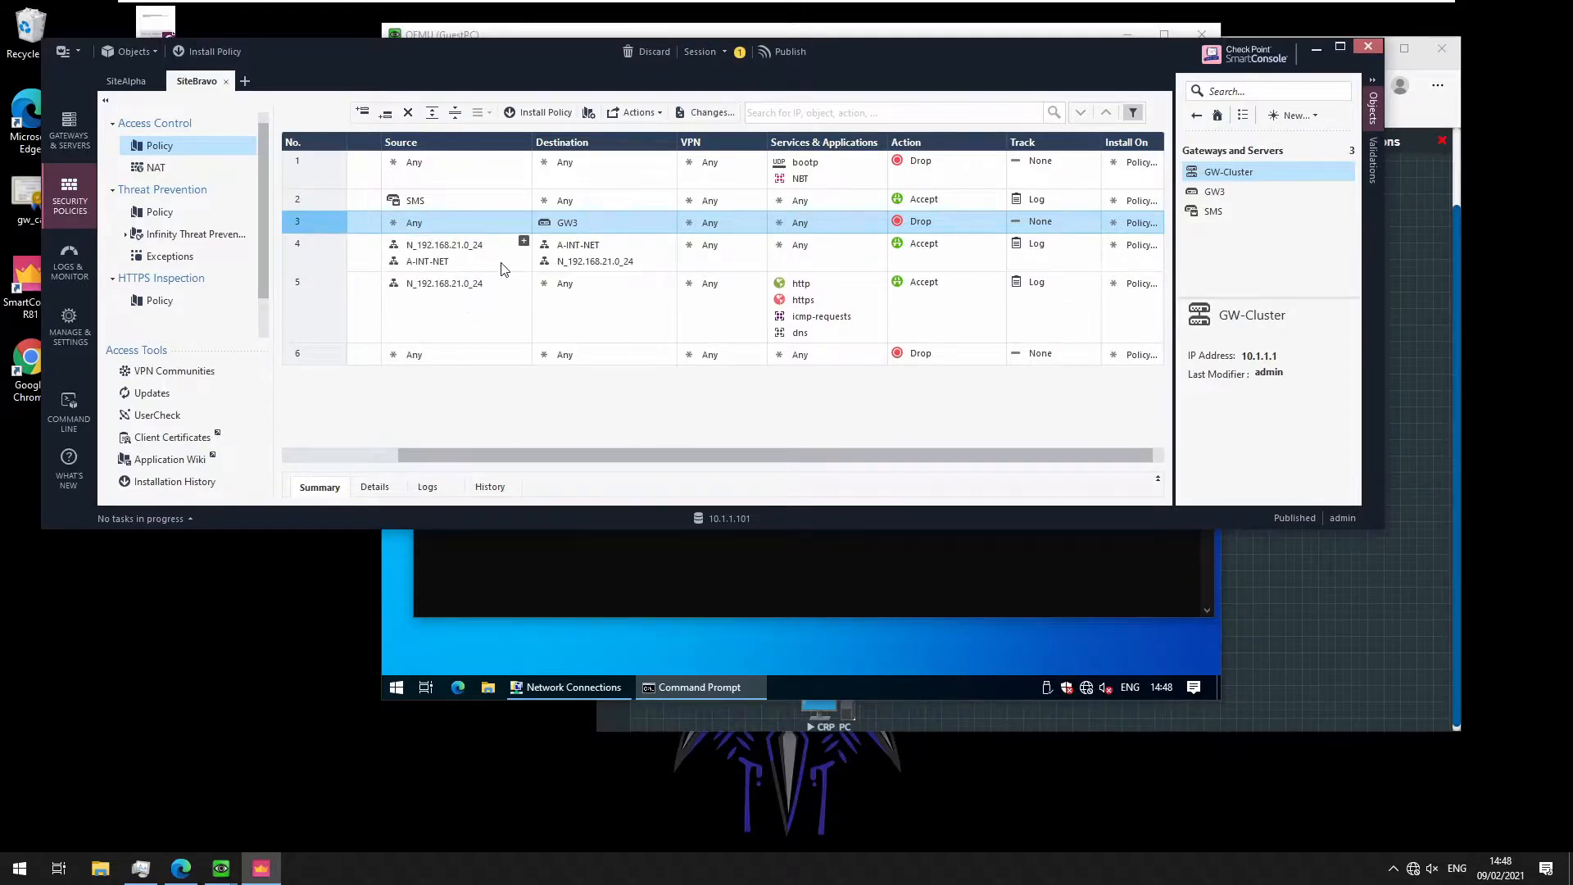
{"action": "left_click", "coordinate": [125, 80]}
{"action": "left_click", "coordinate": [174, 214]}
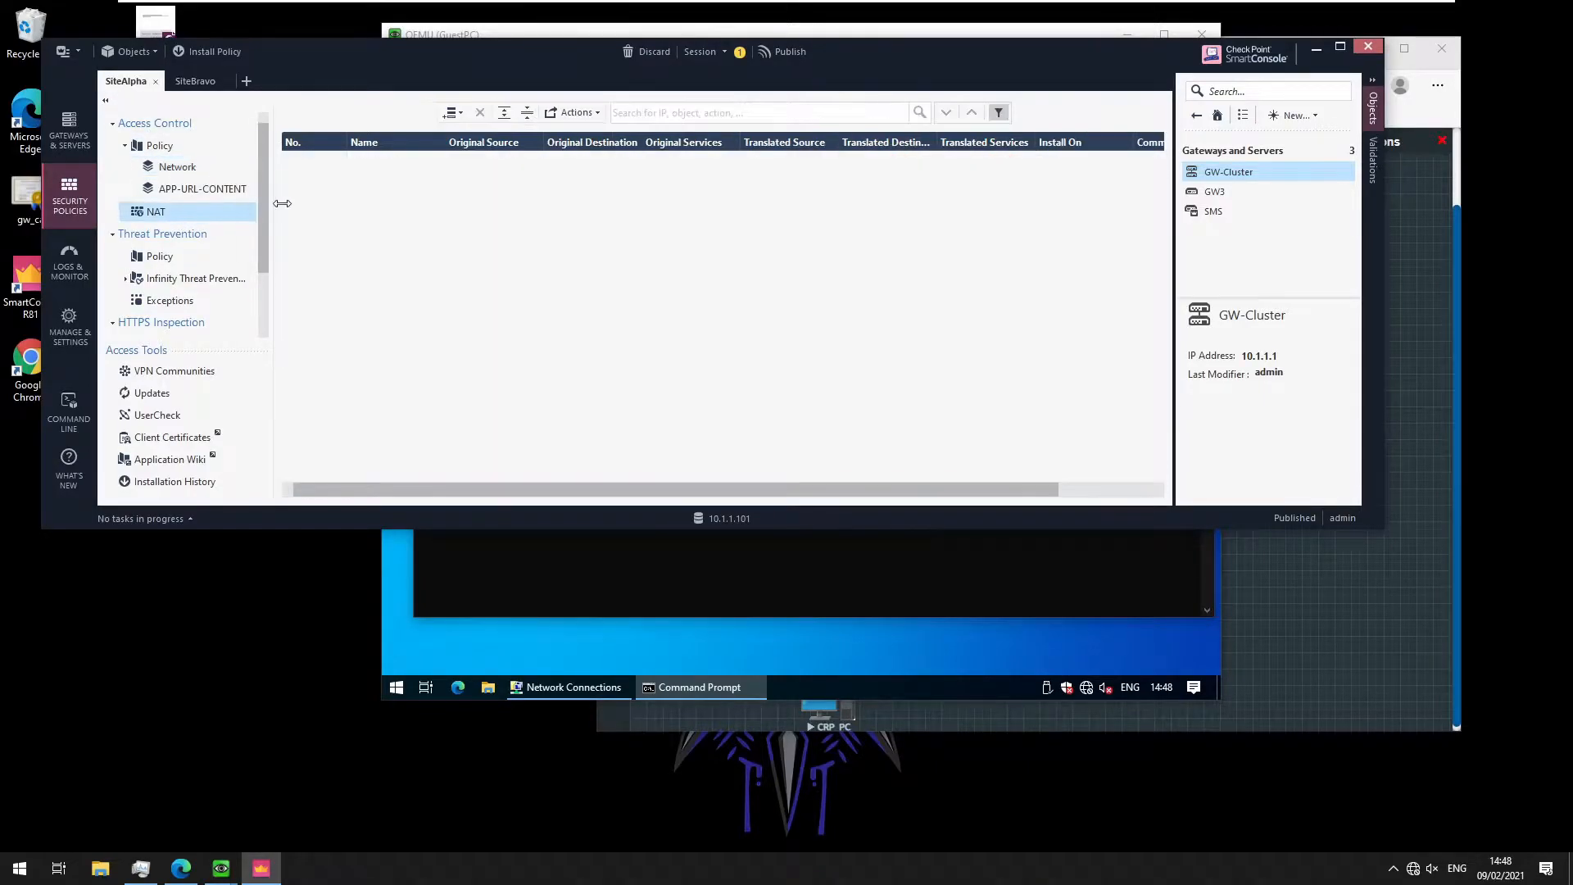
Copy SiteAlpha's NO NAT rule to the top of SiteBravo's NAT rulebase
{"action": "right_click", "coordinate": [317, 163]}
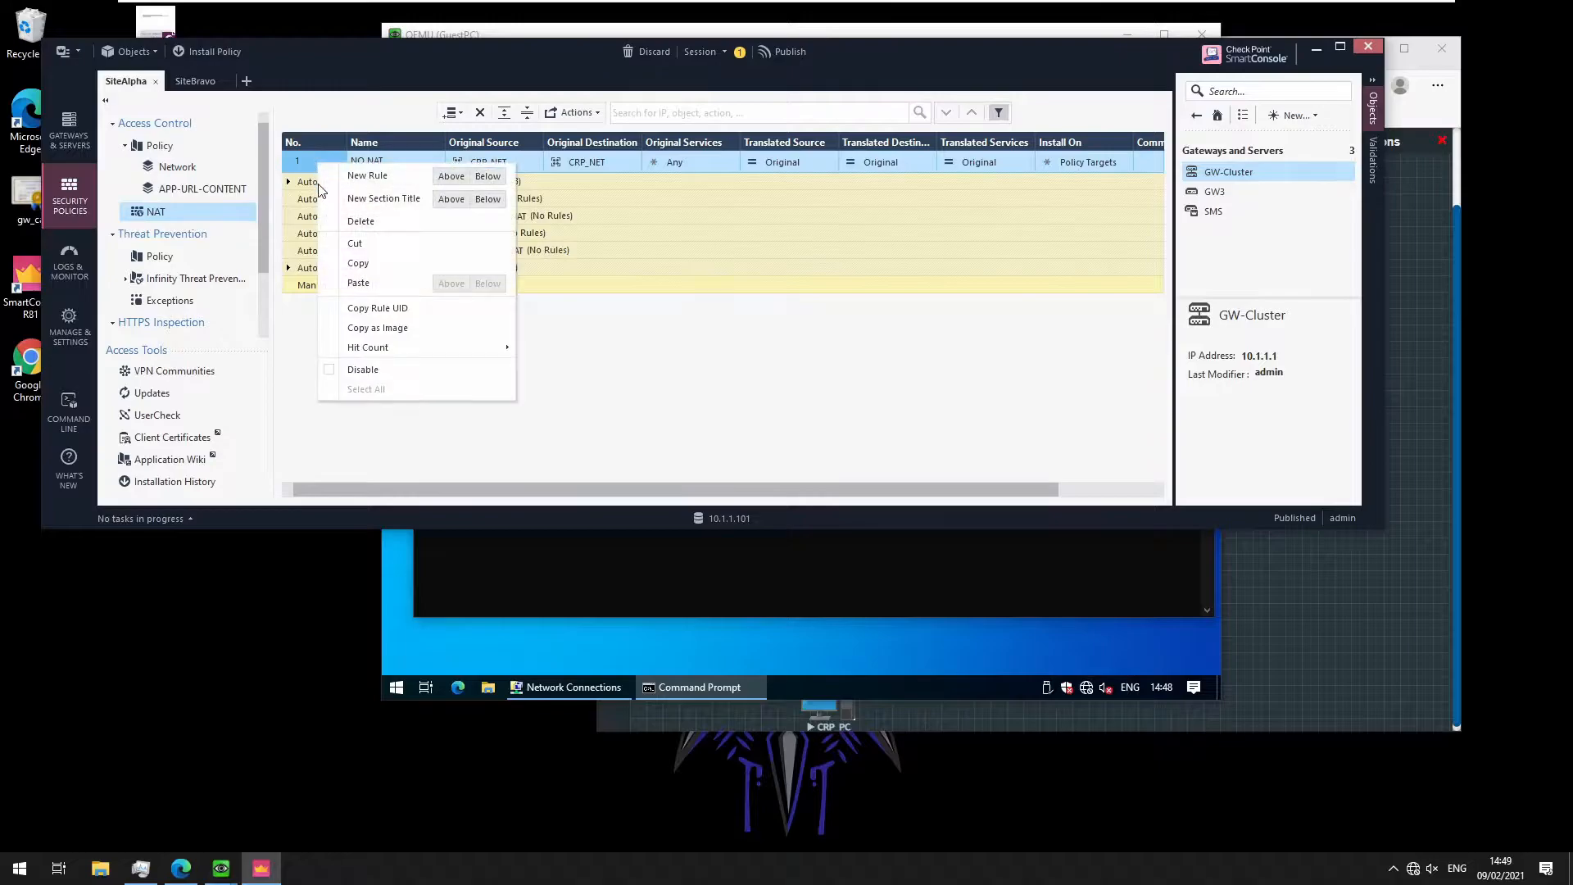
{"action": "left_click", "coordinate": [361, 263]}
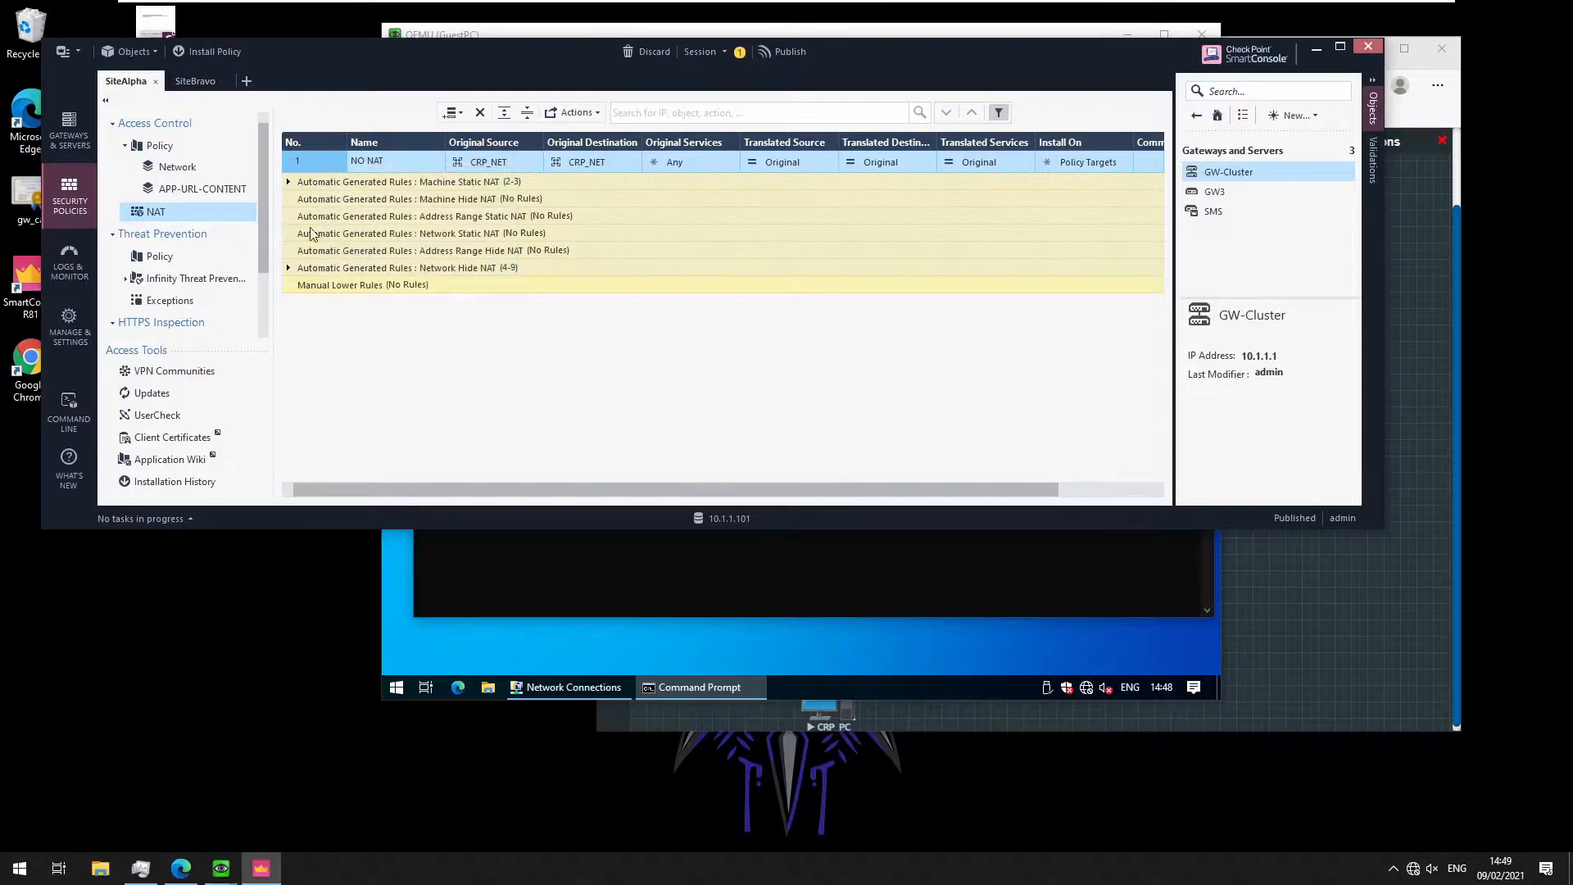
{"action": "left_click", "coordinate": [207, 82]}
{"action": "left_click", "coordinate": [155, 163]}
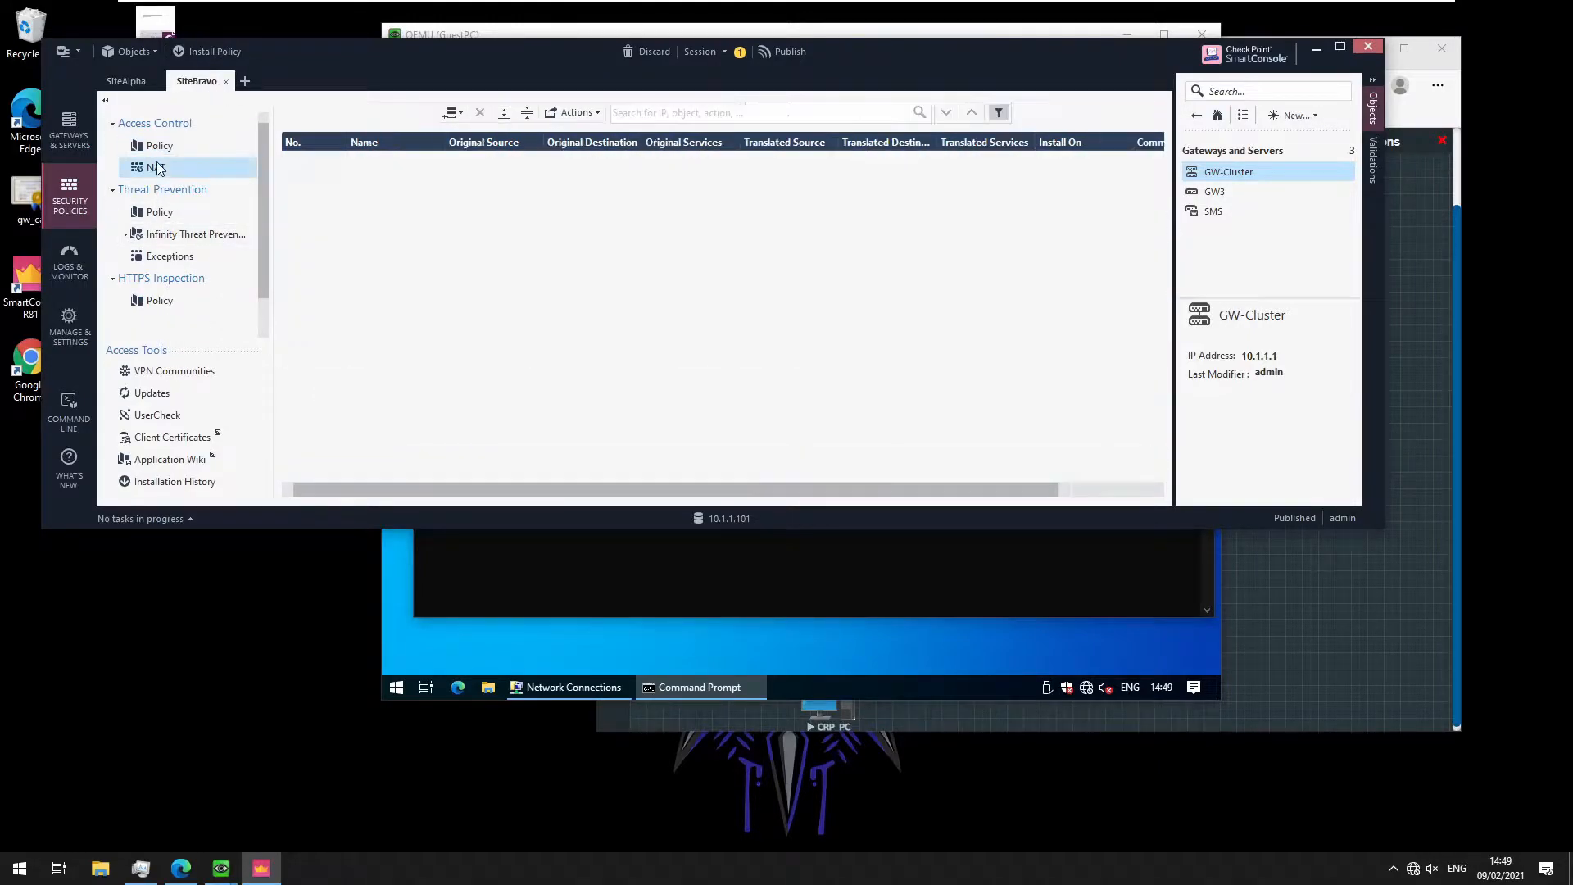
{"action": "right_click", "coordinate": [293, 159]}
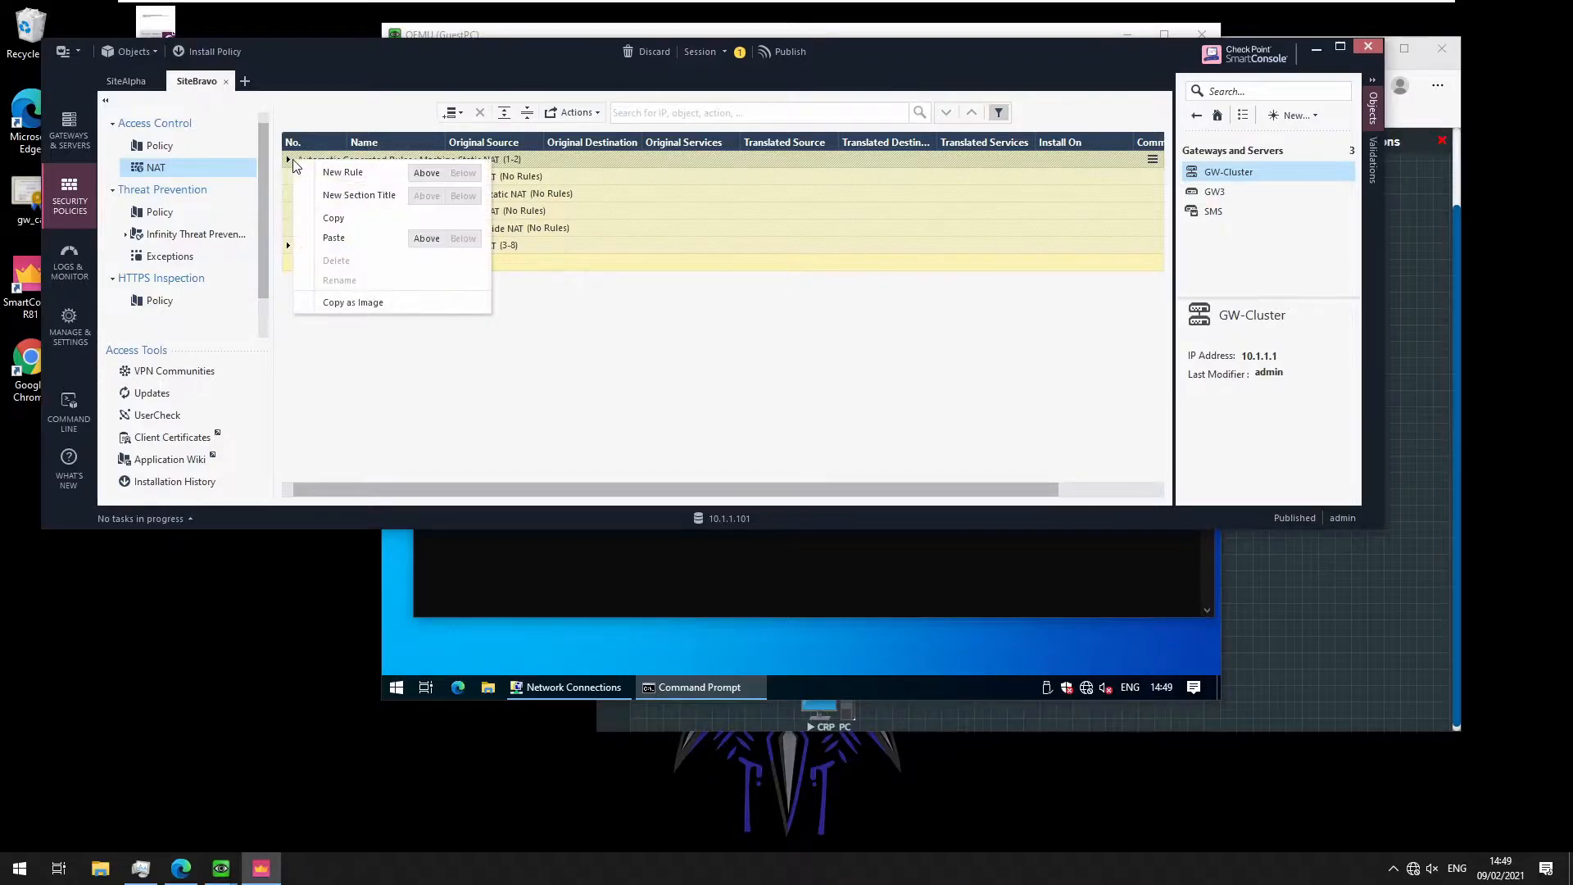
{"action": "left_click", "coordinate": [426, 239]}
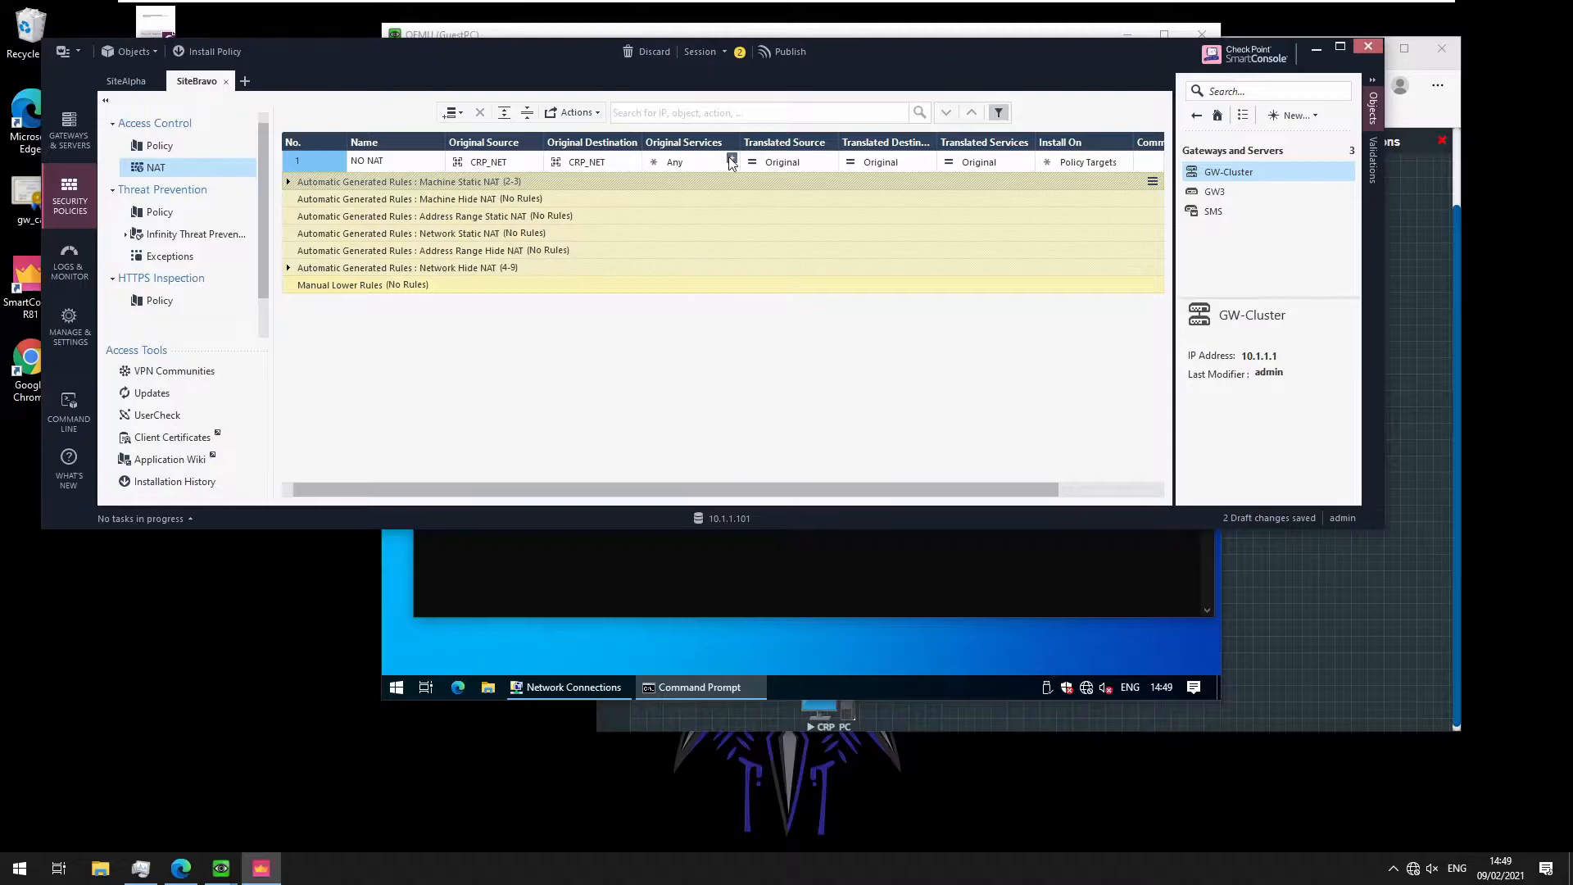
Enable IPSec VPN on GW3 and set its VPN domain to user-defined N_192.168.21.0_24
{"action": "left_click", "coordinate": [1200, 188]}
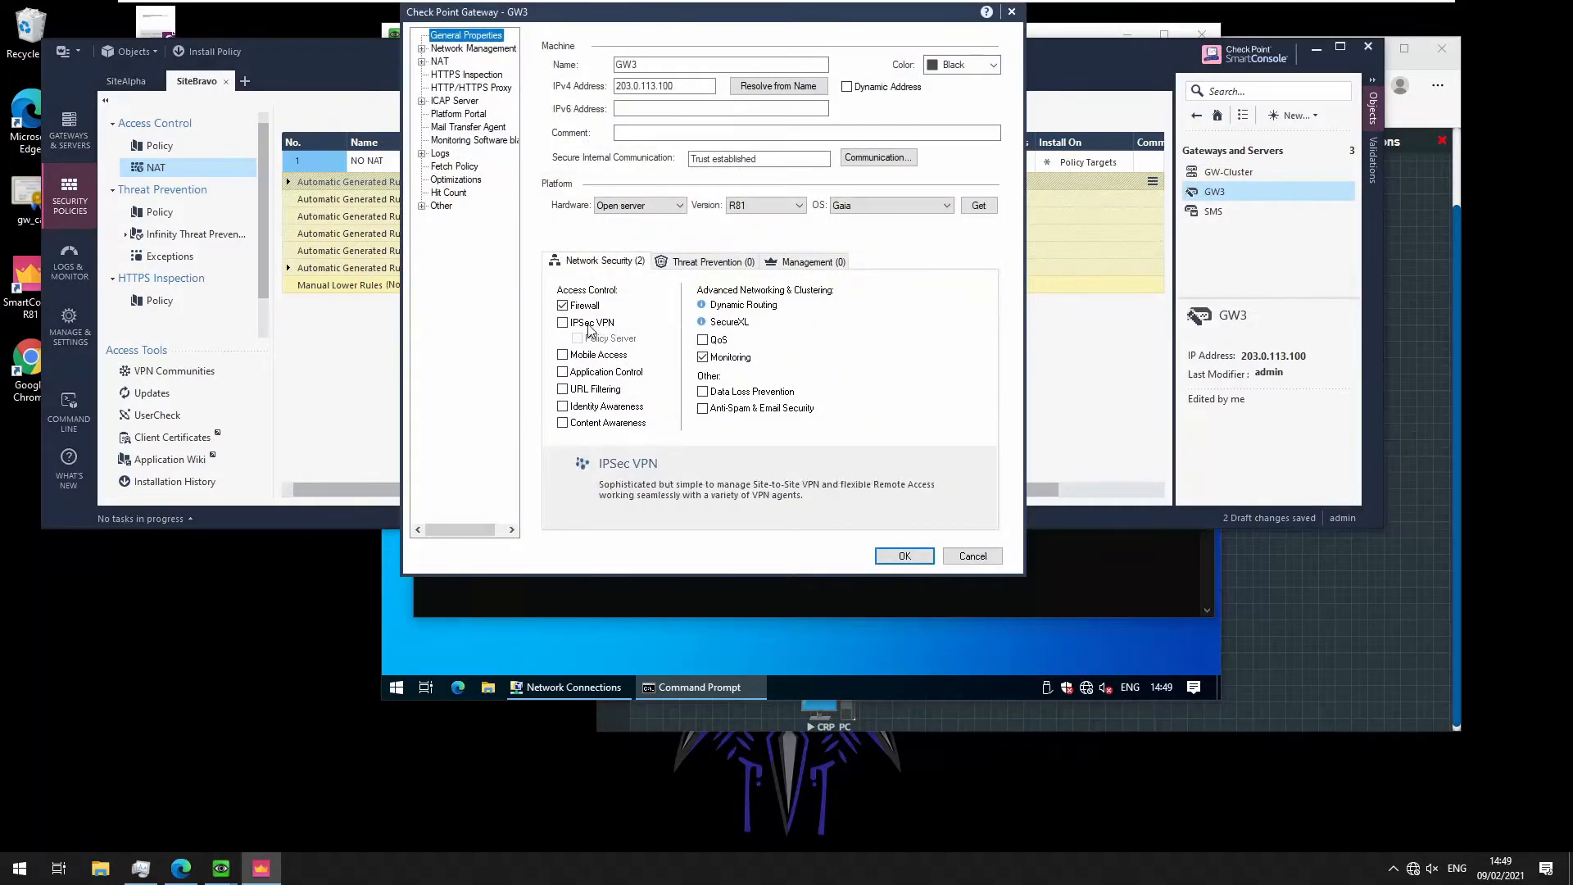
{"action": "left_click", "coordinate": [591, 325]}
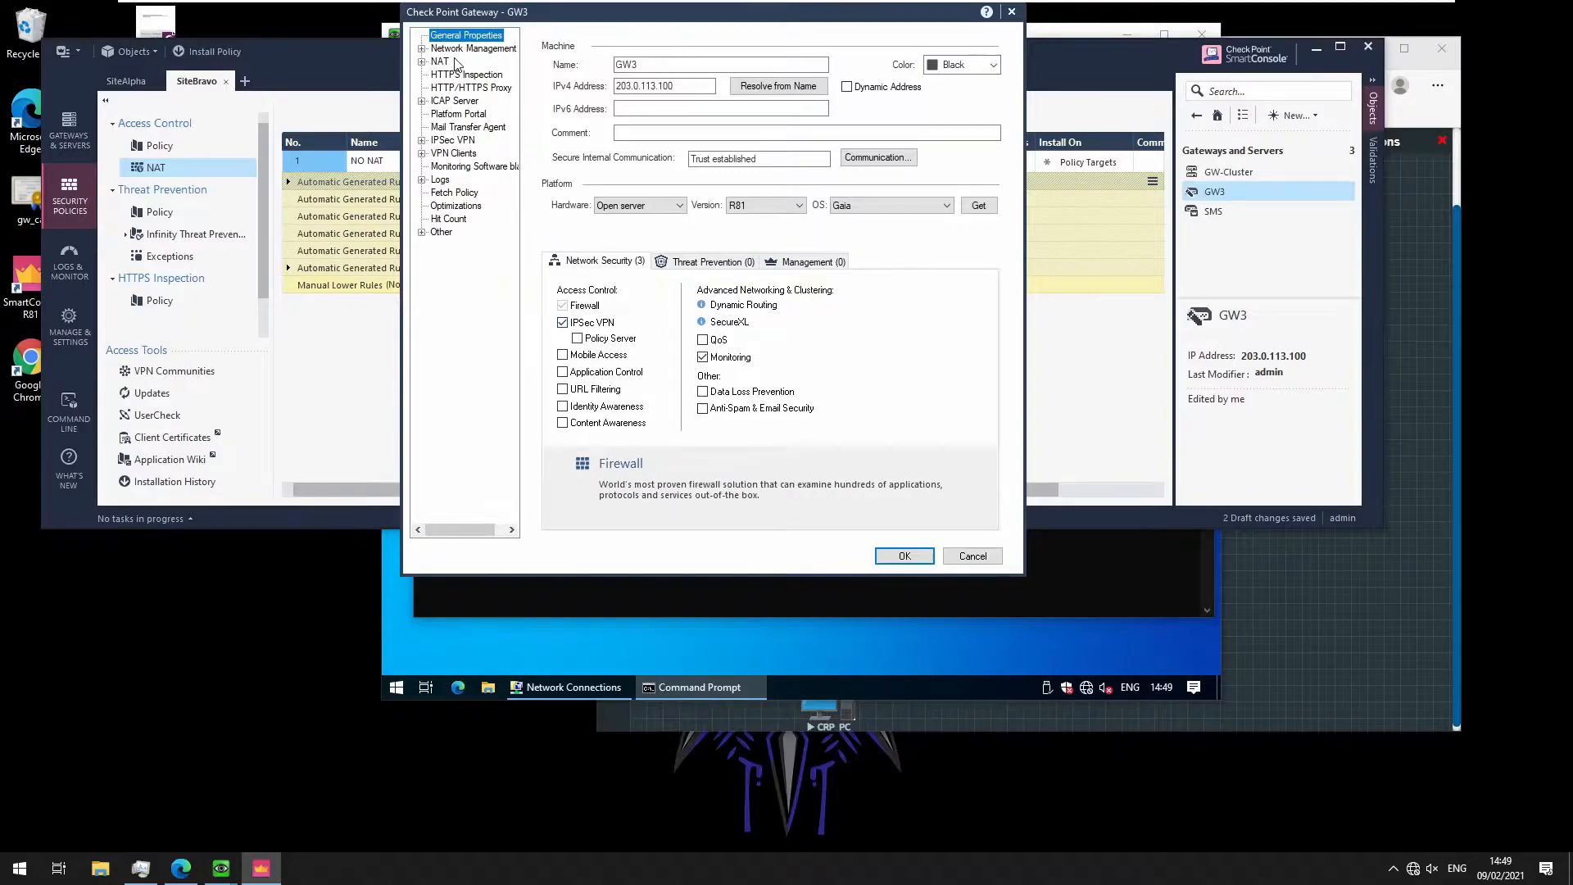
{"action": "left_click", "coordinate": [422, 48]}
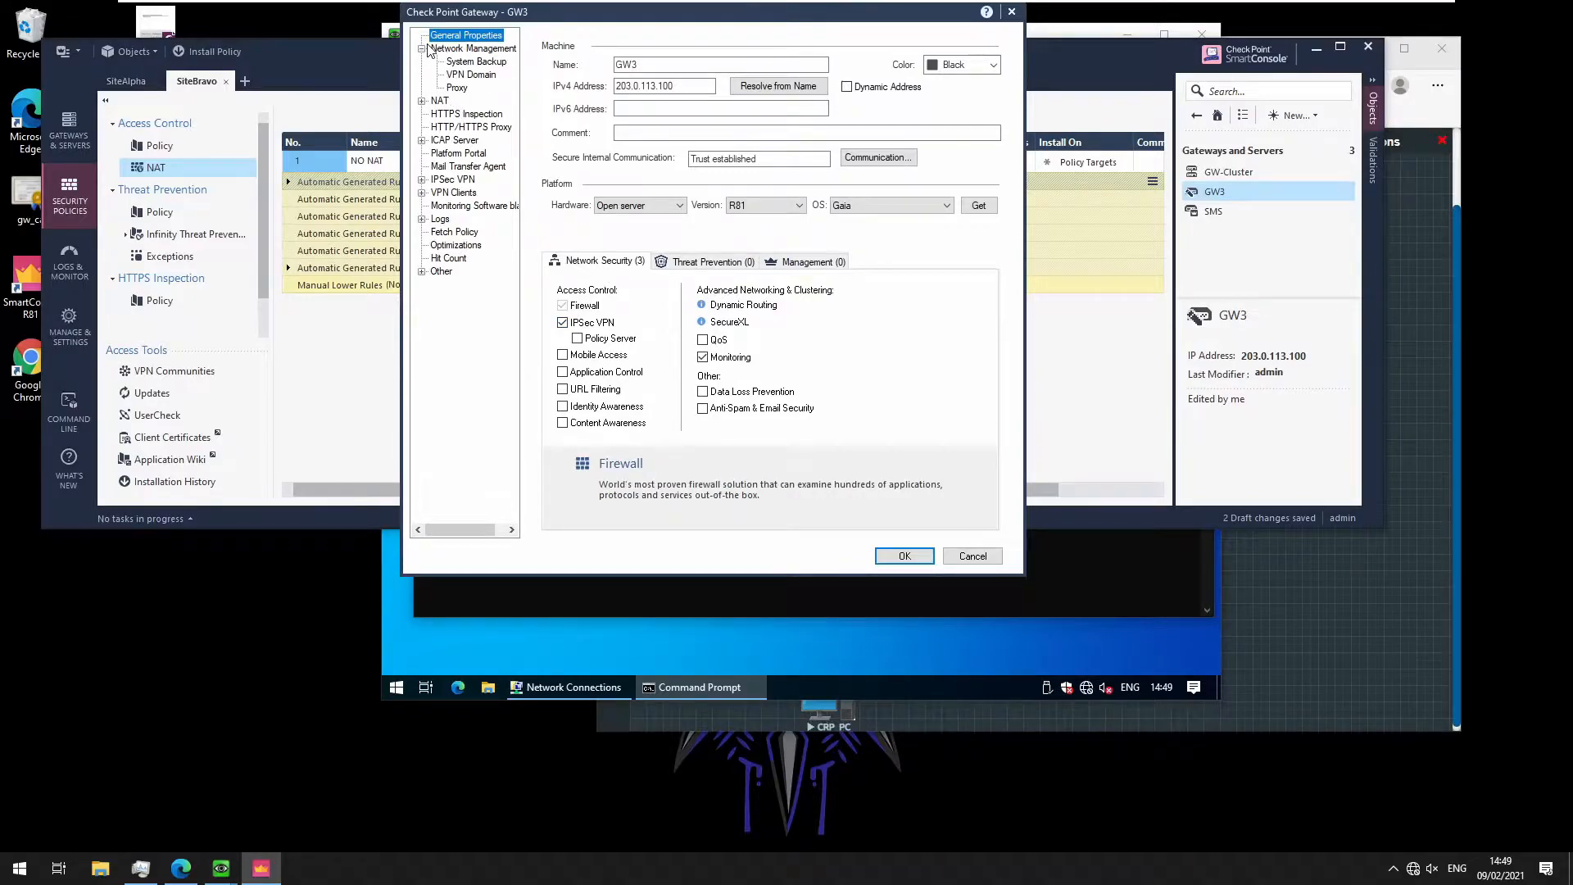
{"action": "left_click", "coordinate": [471, 74]}
{"action": "left_click", "coordinate": [585, 83]}
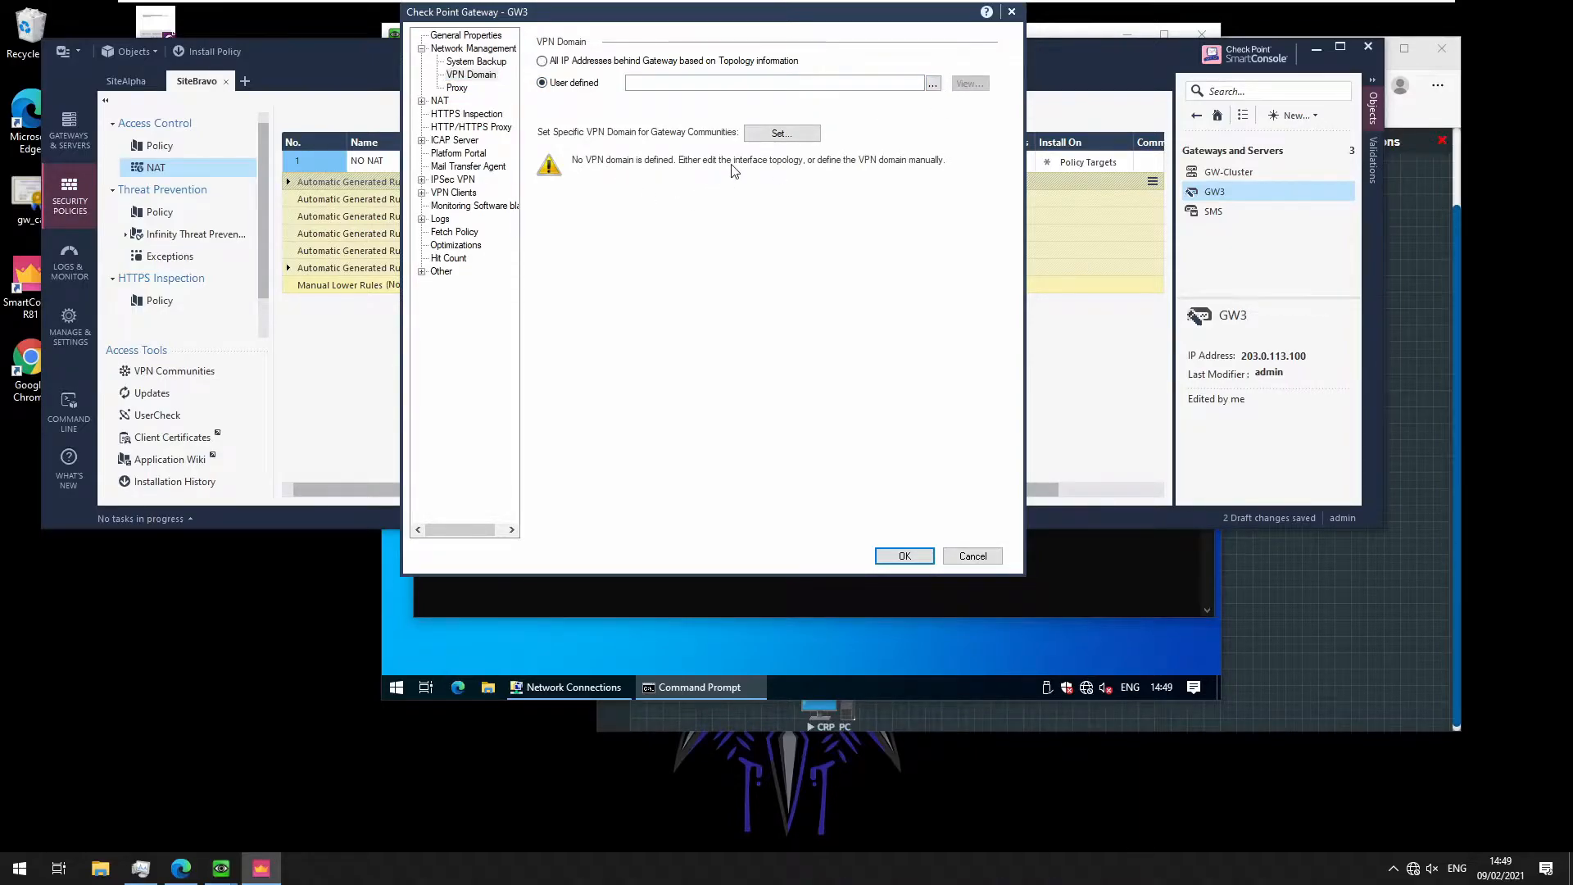
{"action": "left_click", "coordinate": [933, 84]}
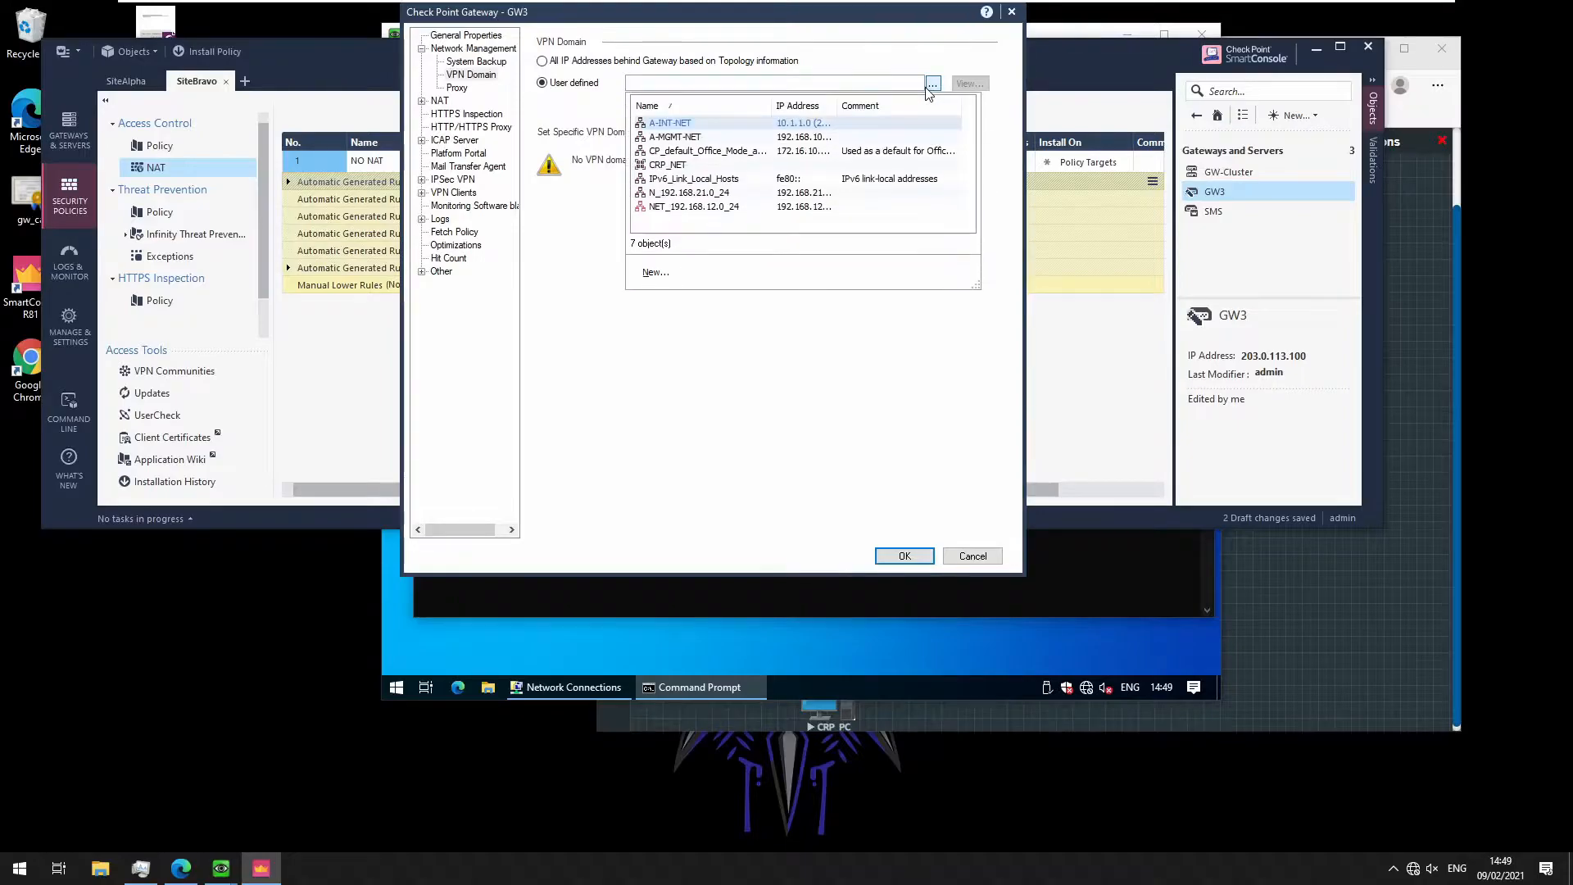
{"action": "left_click", "coordinate": [713, 193]}
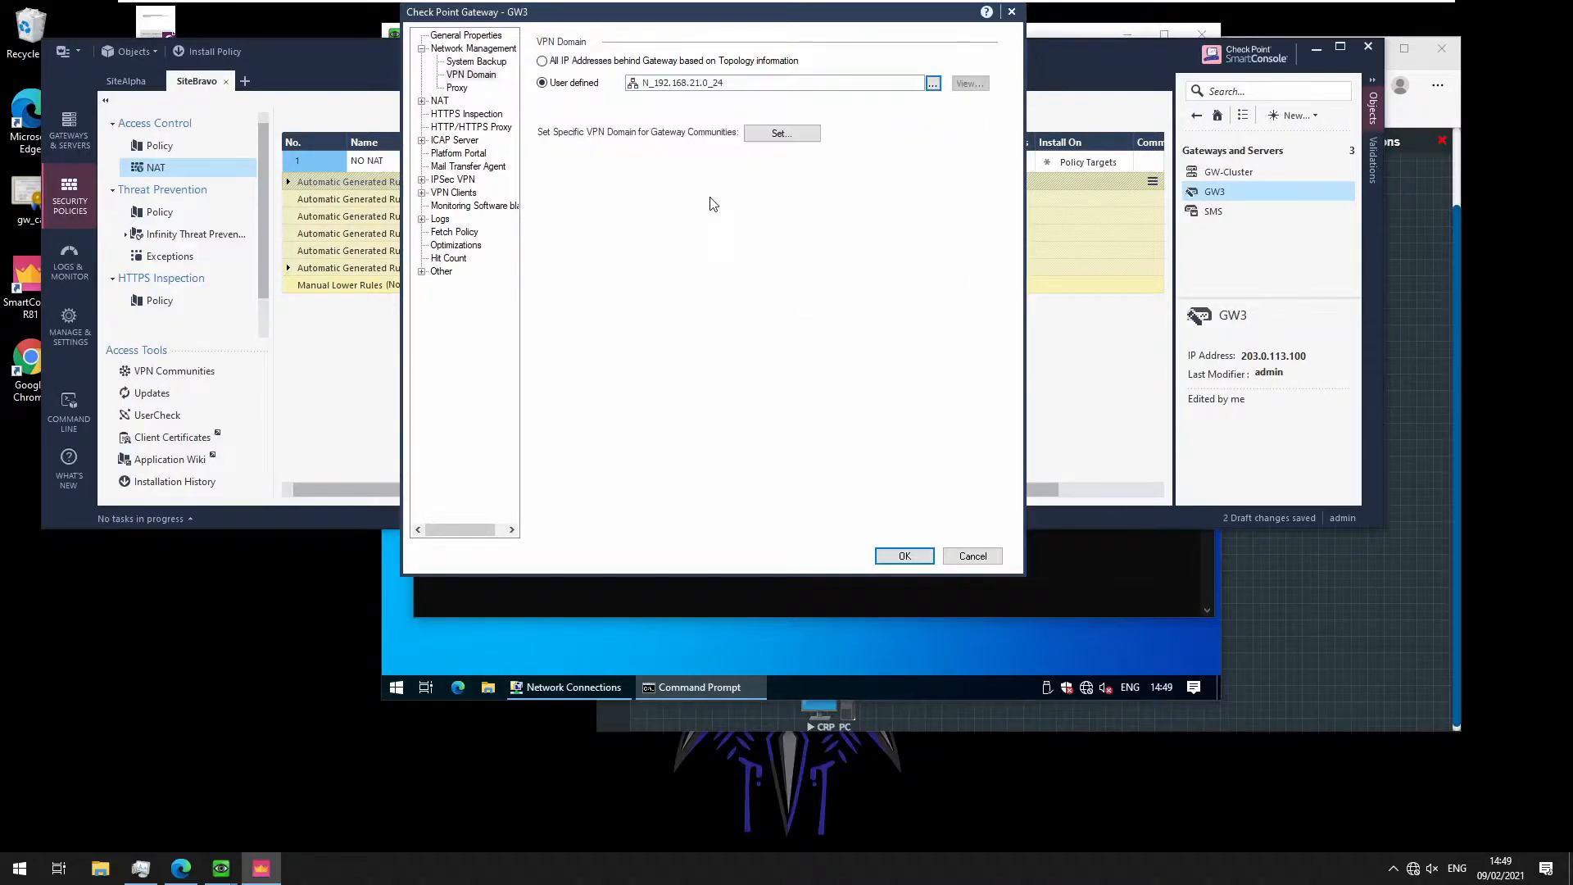
Make GW3's link selection use topology address 203.0.113.100, then save its properties
{"action": "left_click", "coordinate": [426, 182]}
{"action": "left_click", "coordinate": [422, 179]}
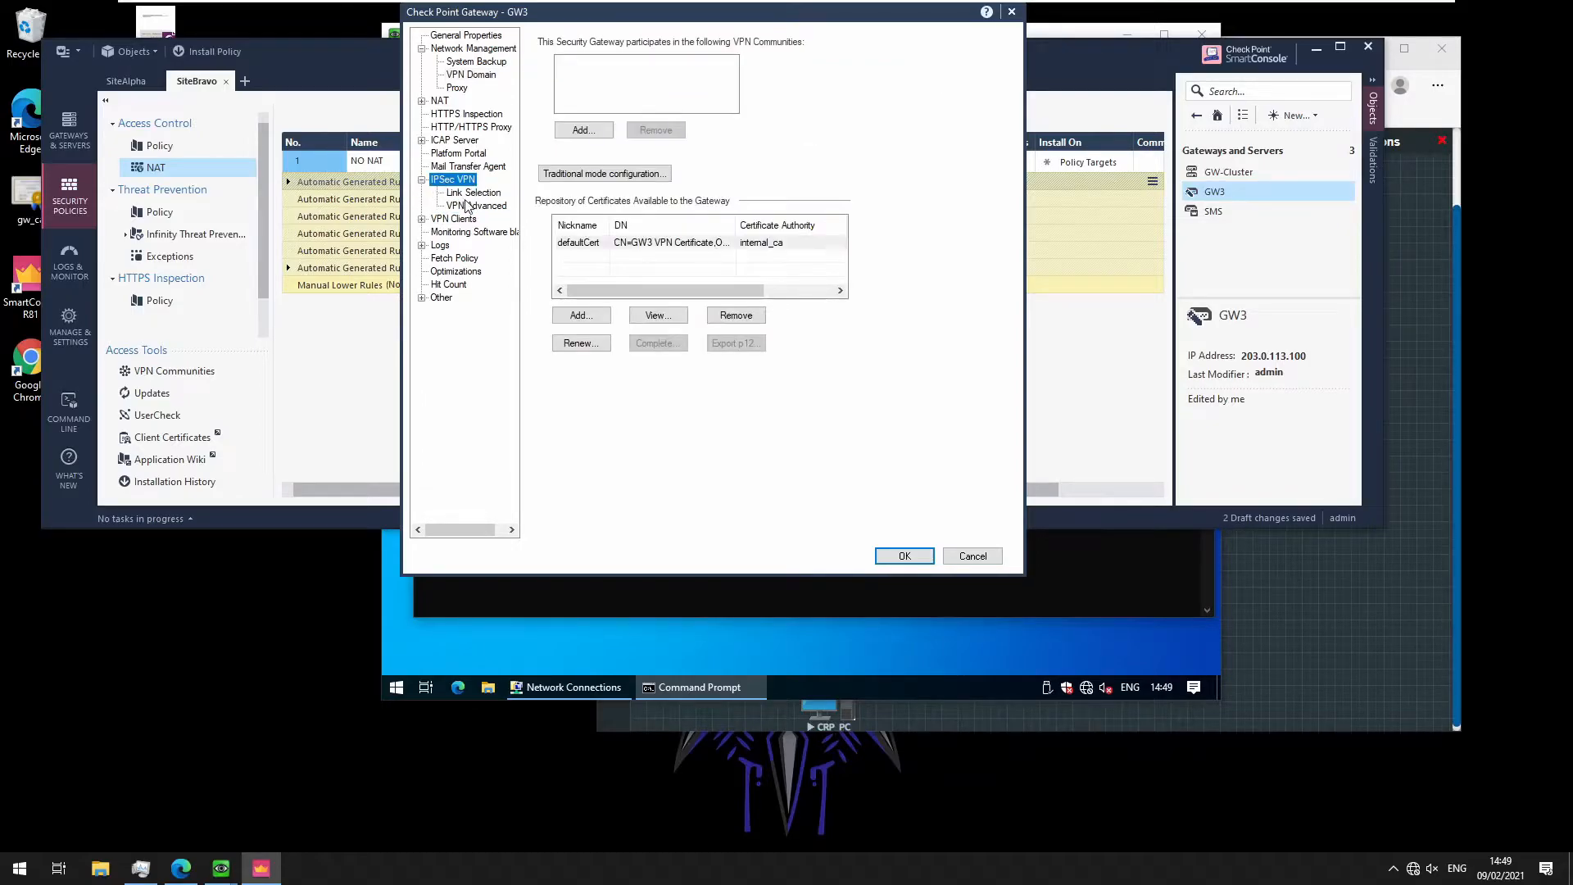
{"action": "left_click", "coordinate": [473, 193]}
{"action": "left_click", "coordinate": [621, 121]}
{"action": "left_click", "coordinate": [791, 115]}
{"action": "left_click", "coordinate": [805, 129]}
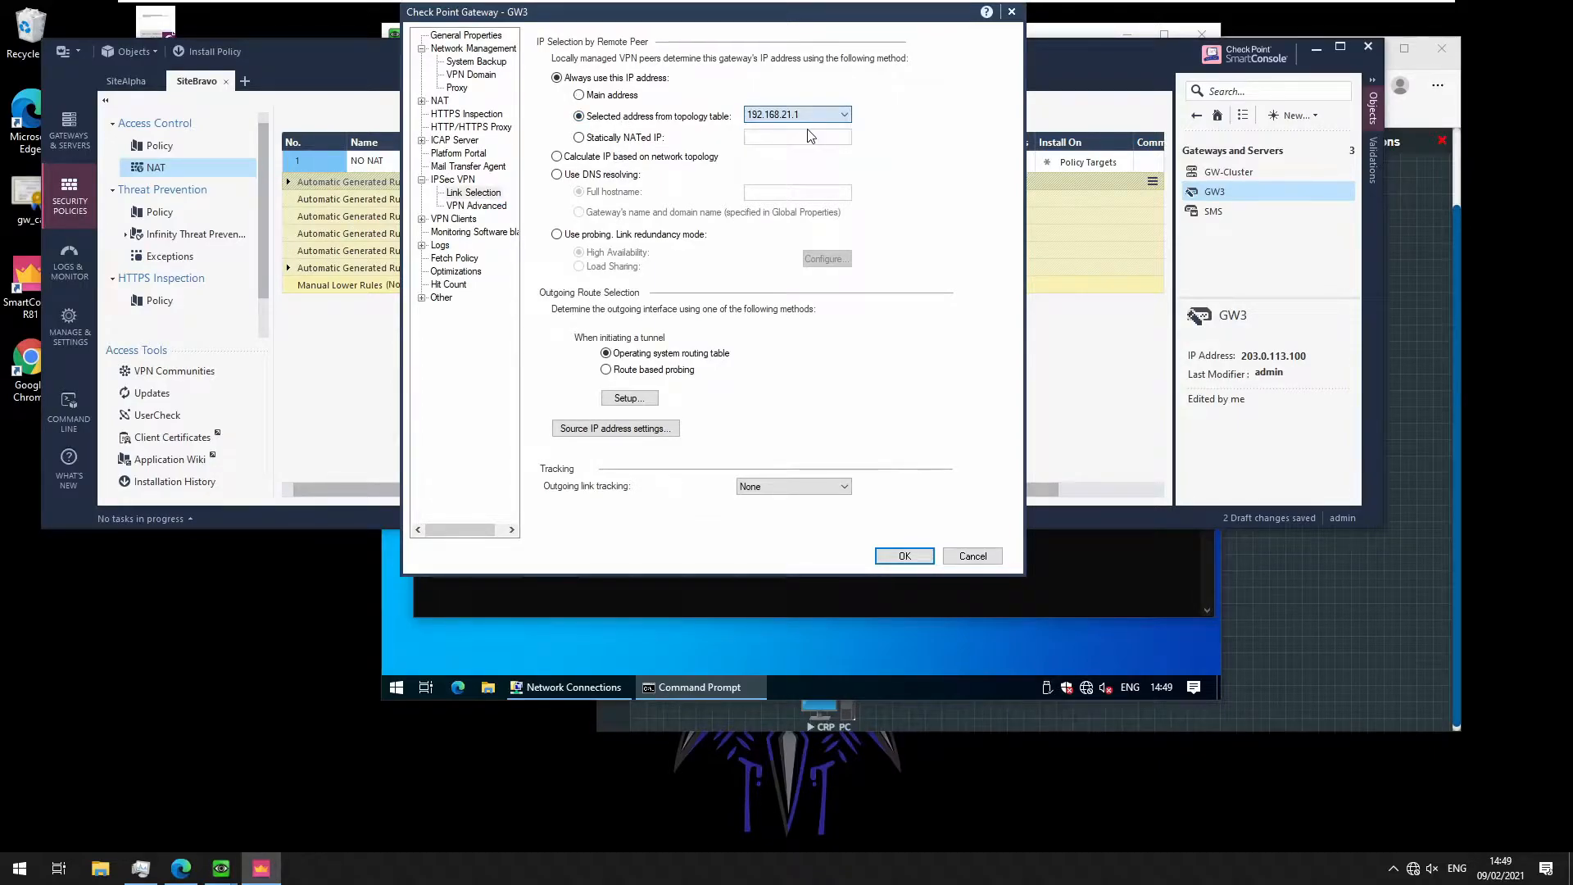
{"action": "left_click", "coordinate": [800, 114]}
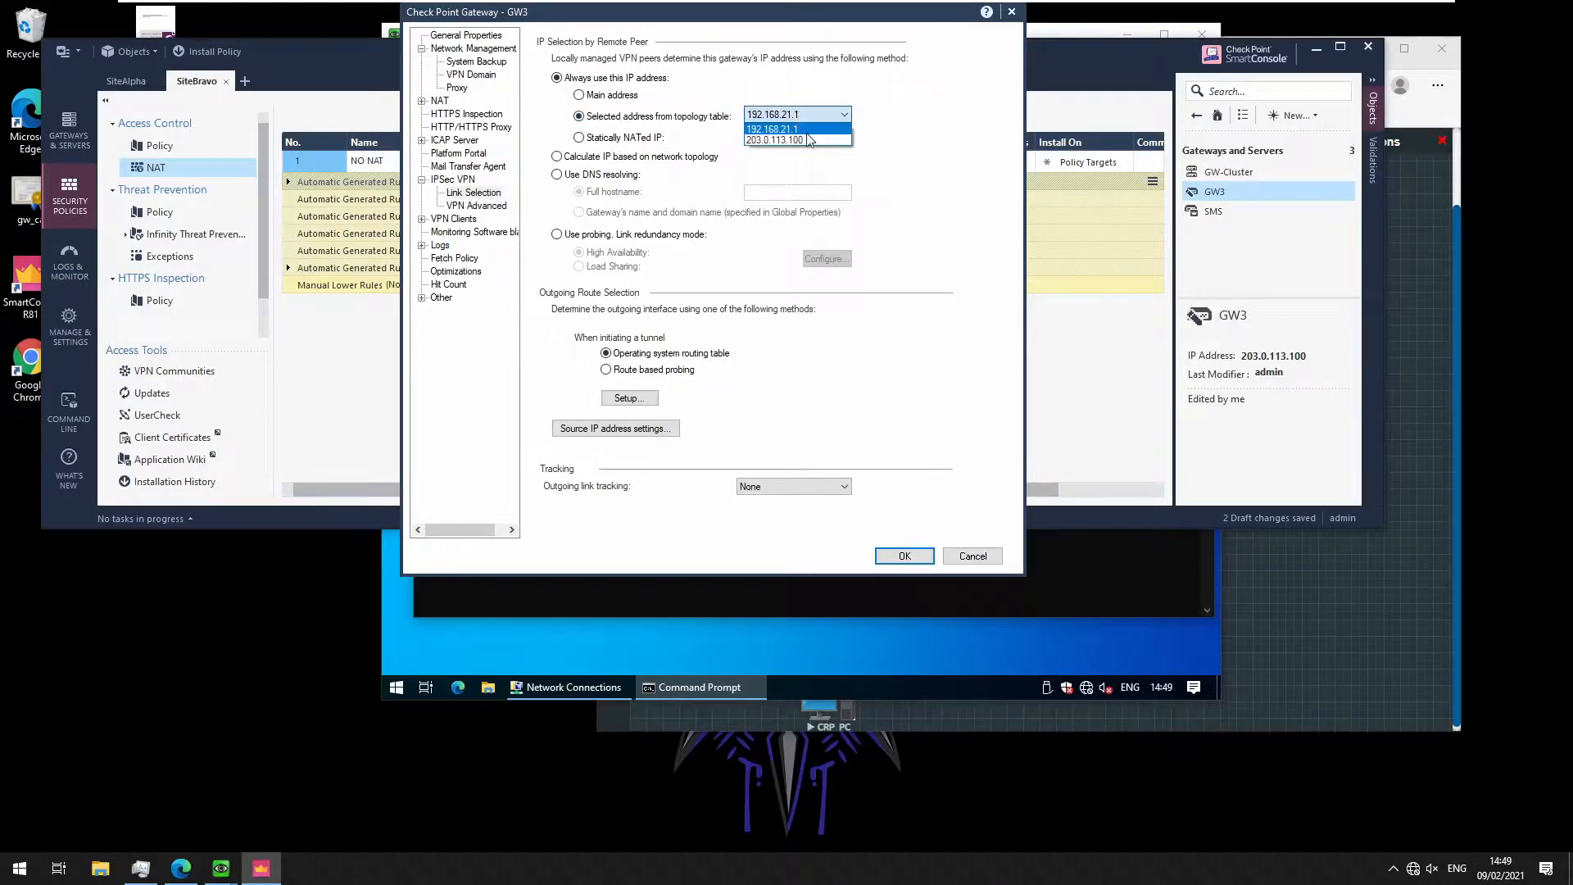
{"action": "left_click", "coordinate": [808, 140]}
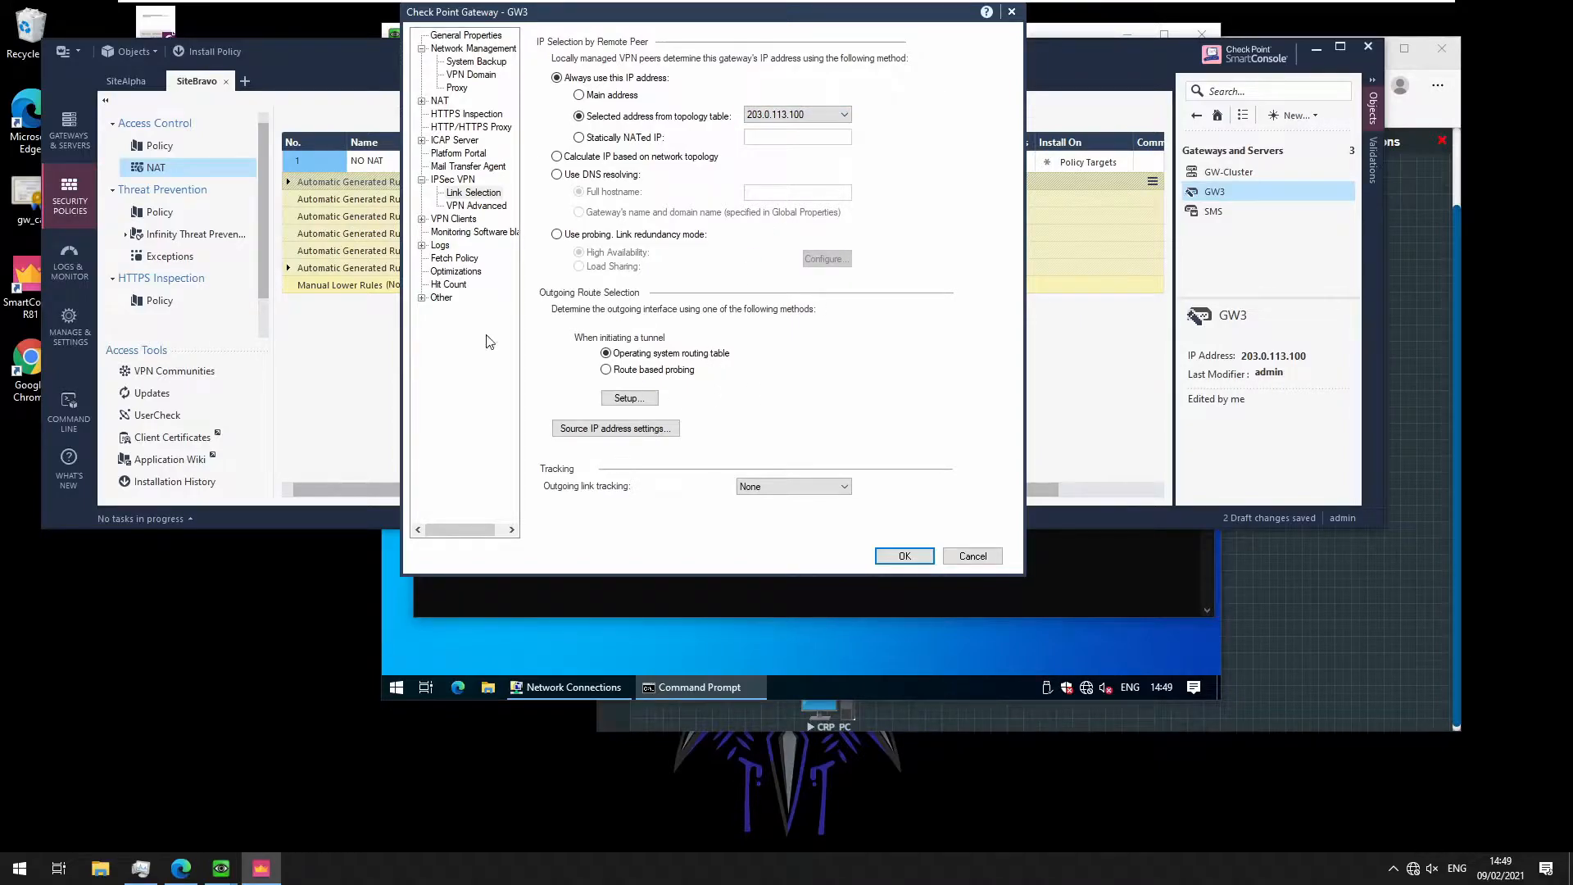
{"action": "left_click", "coordinate": [905, 555]}
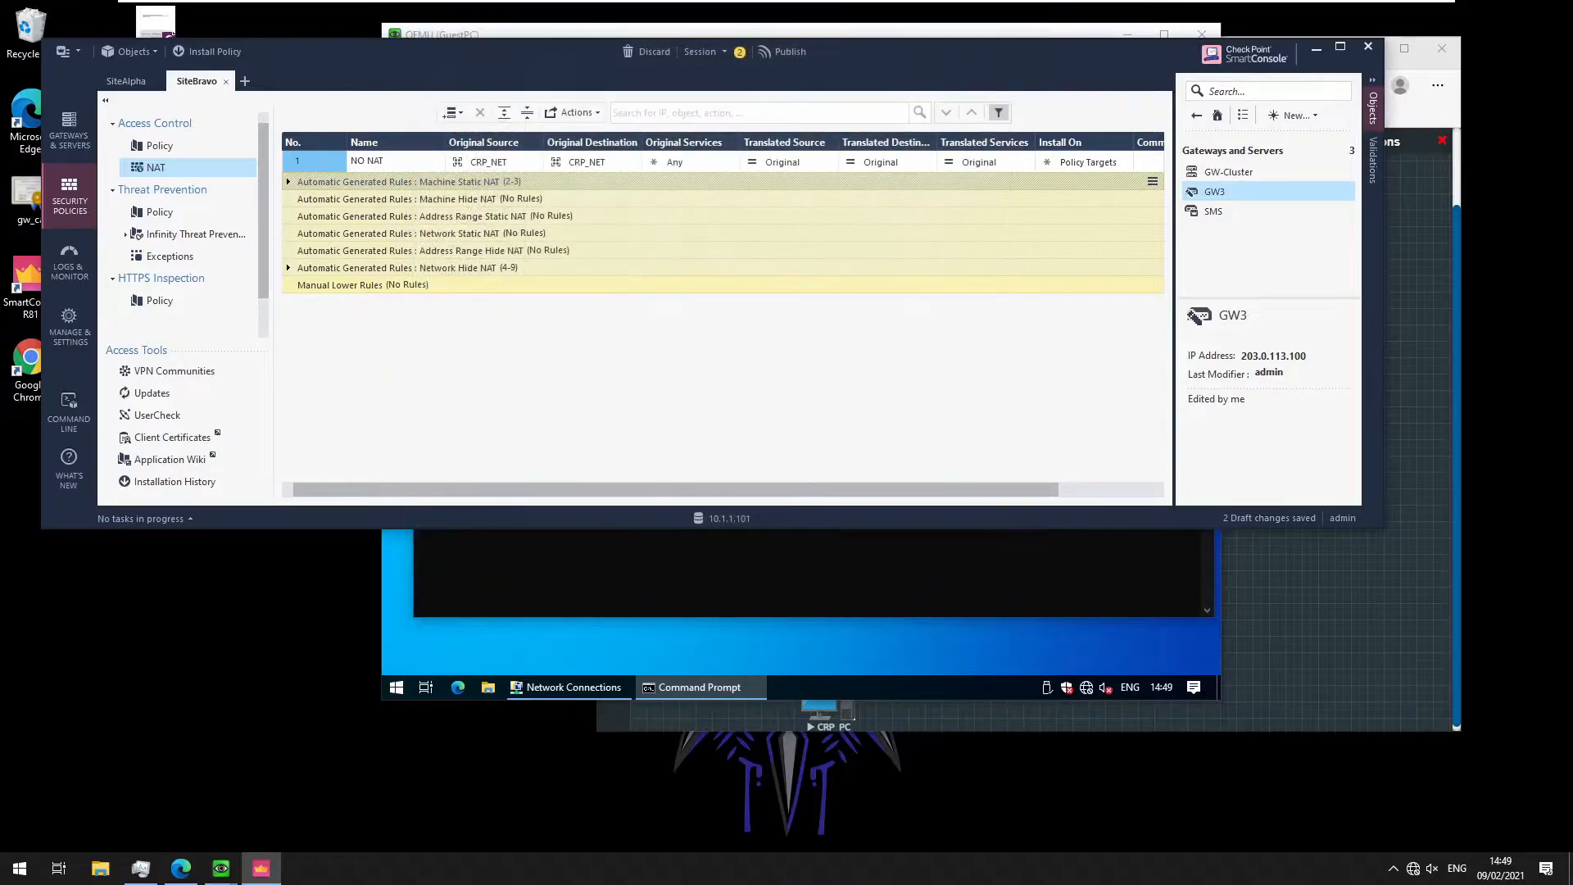
Publish the session's changes and bring up the VPN Communities list
{"action": "left_click", "coordinate": [790, 49]}
{"action": "left_click", "coordinate": [790, 400]}
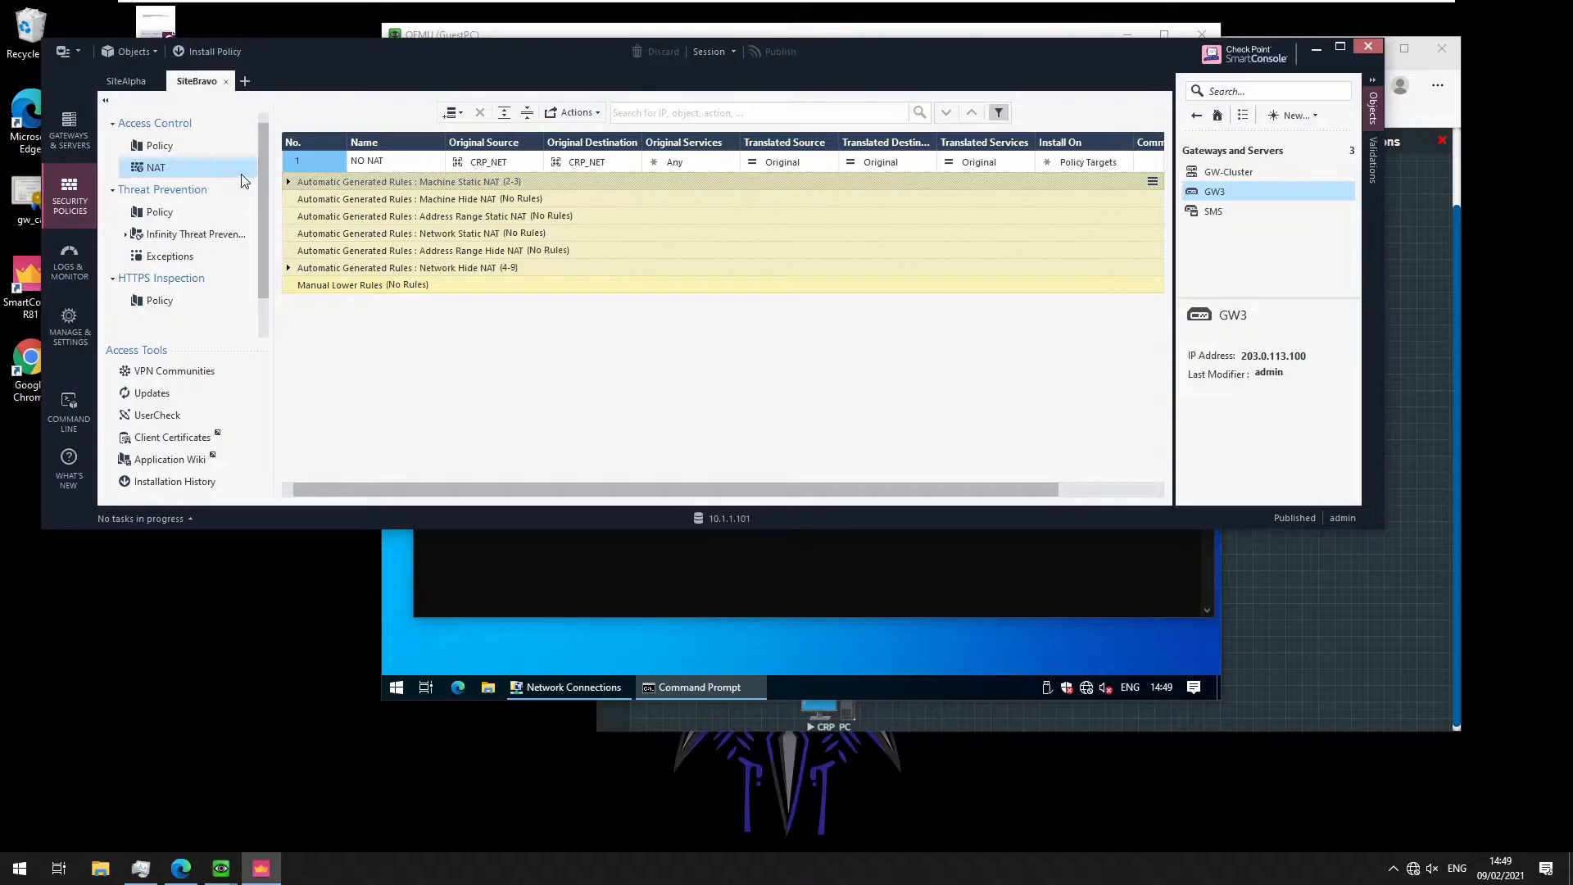
{"action": "left_click", "coordinate": [182, 375]}
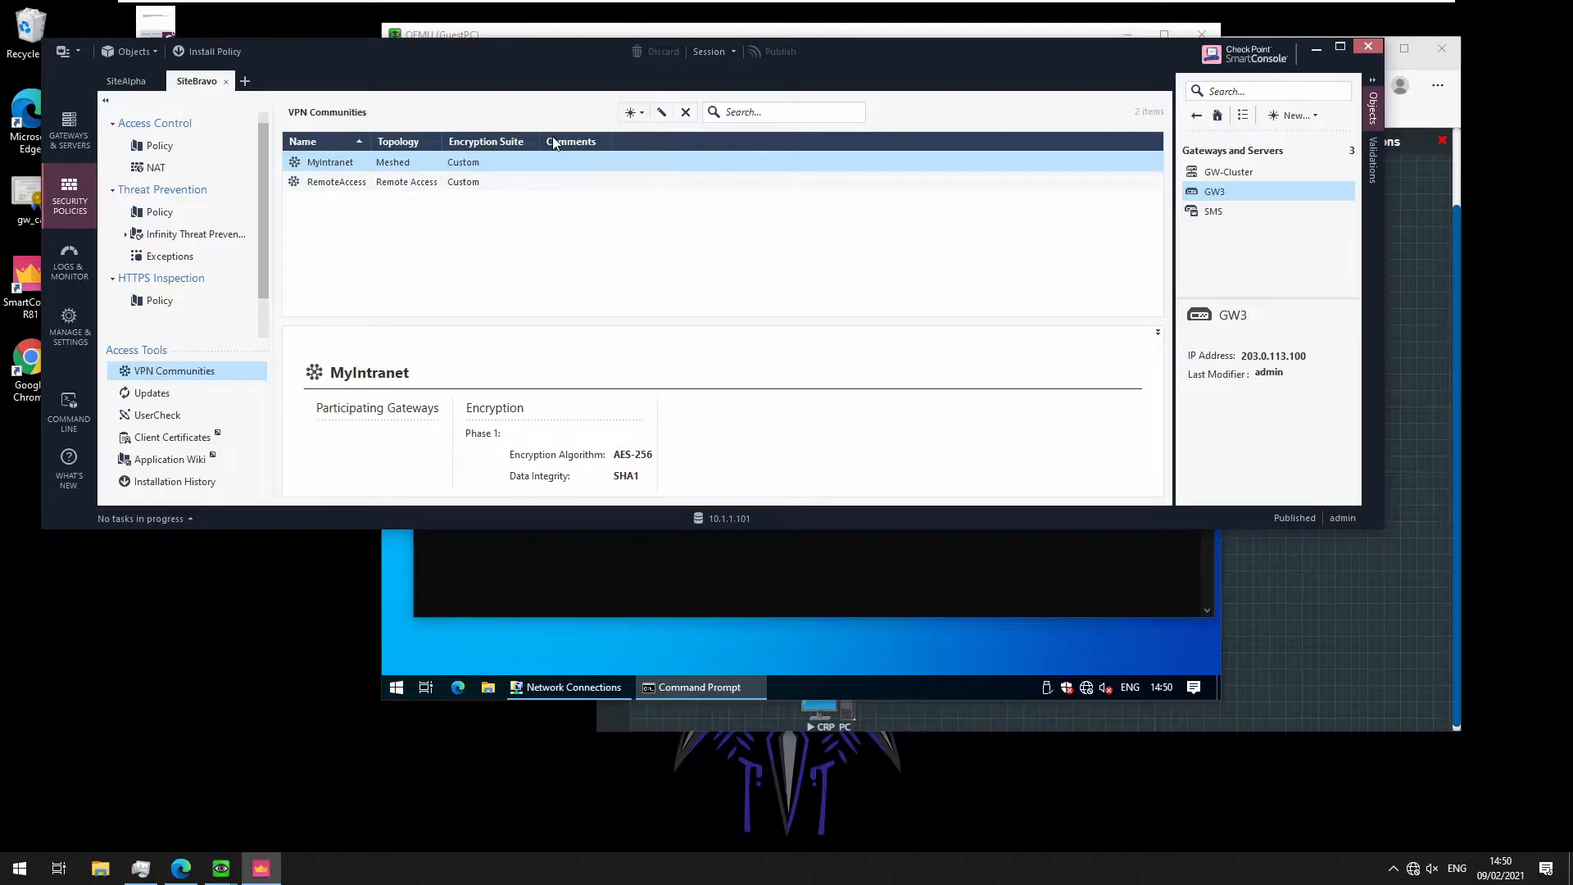
Add GW-Cluster and GW3 as participating gateways of the MyIntranet community
{"action": "double_click", "coordinate": [330, 162]}
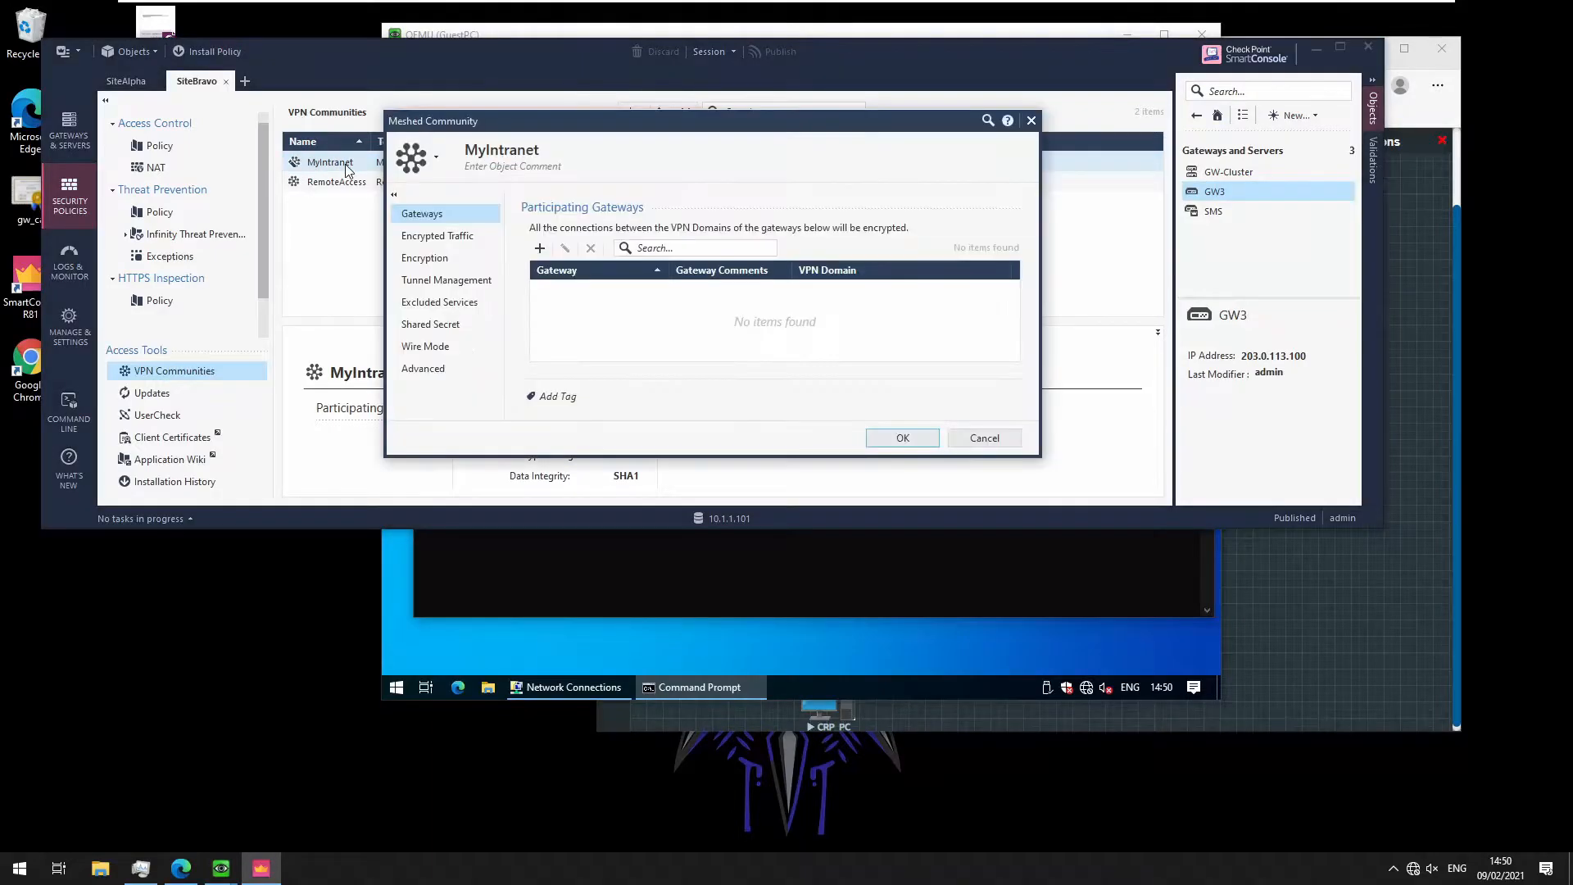
{"action": "left_click", "coordinate": [539, 250]}
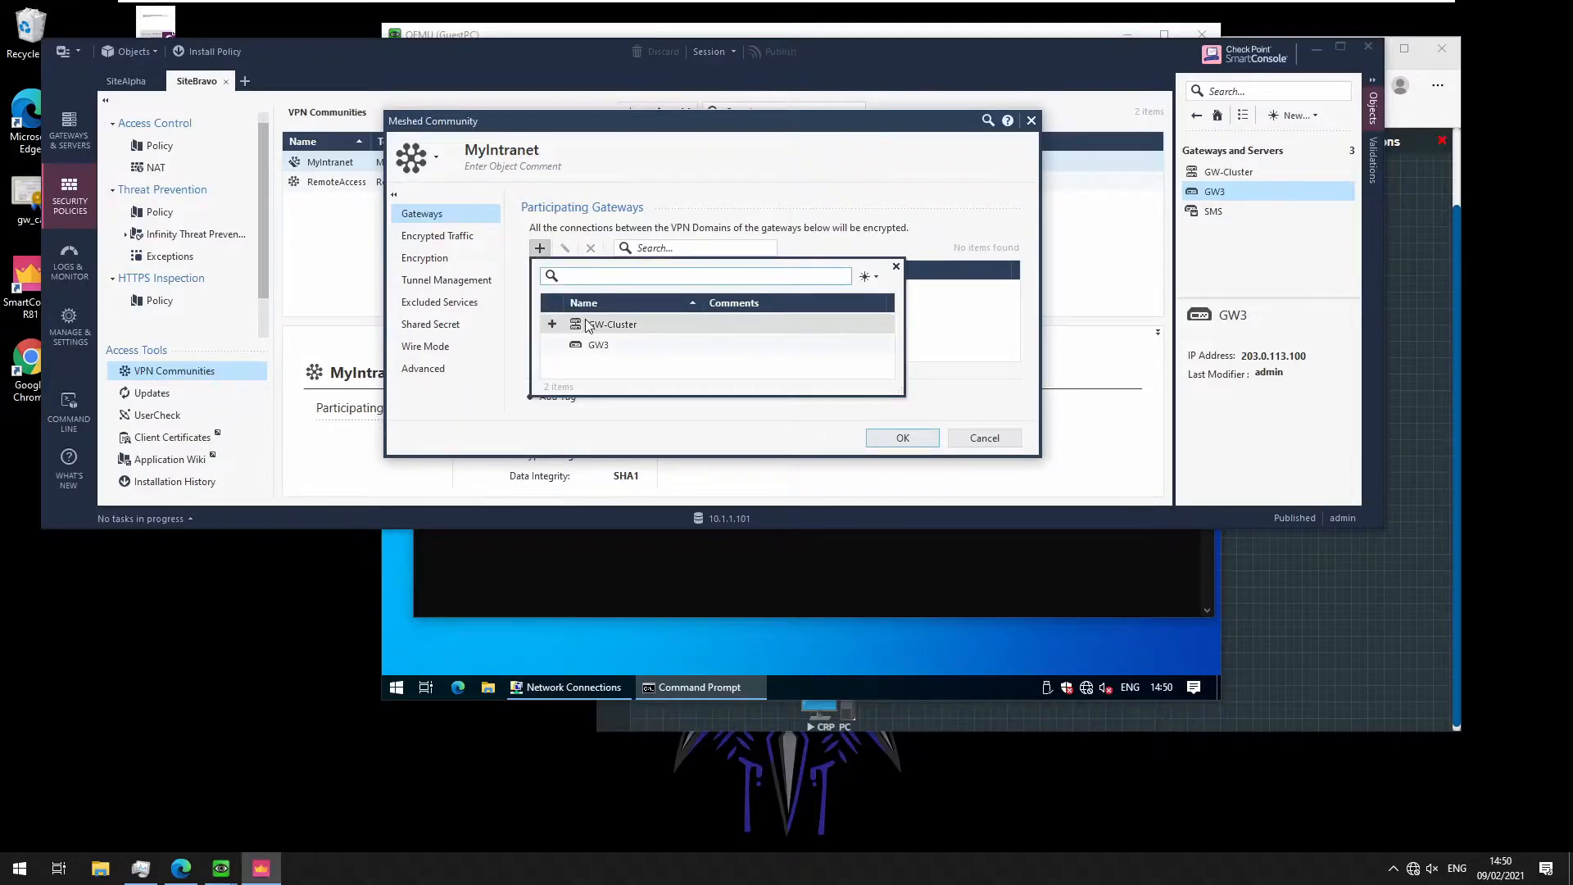
{"action": "left_click", "coordinate": [551, 323]}
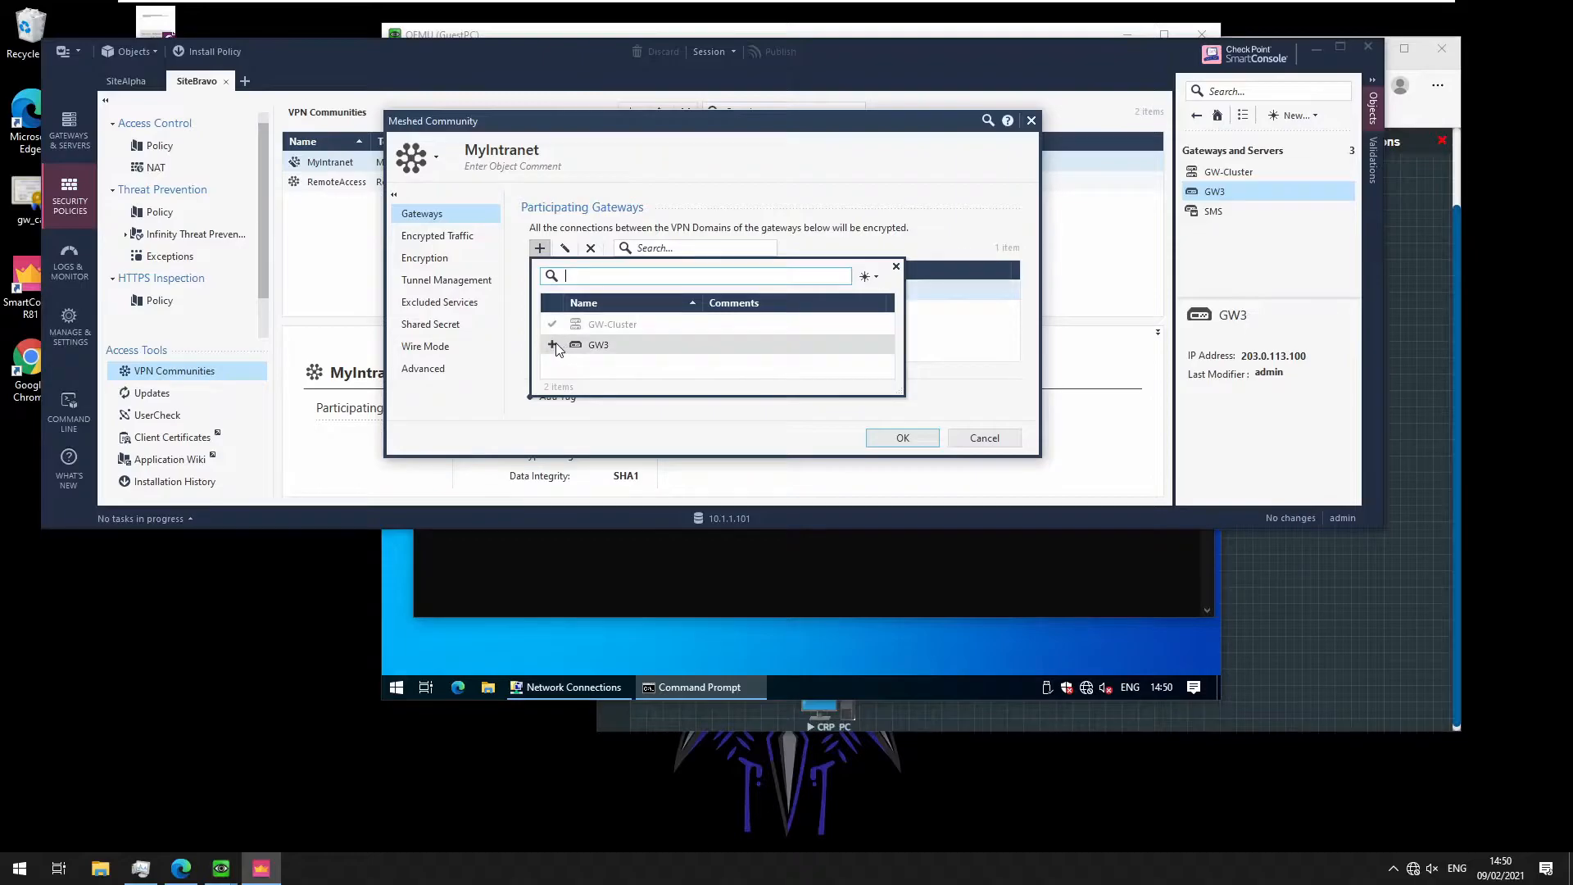
{"action": "left_click", "coordinate": [552, 344]}
{"action": "left_click", "coordinate": [599, 213]}
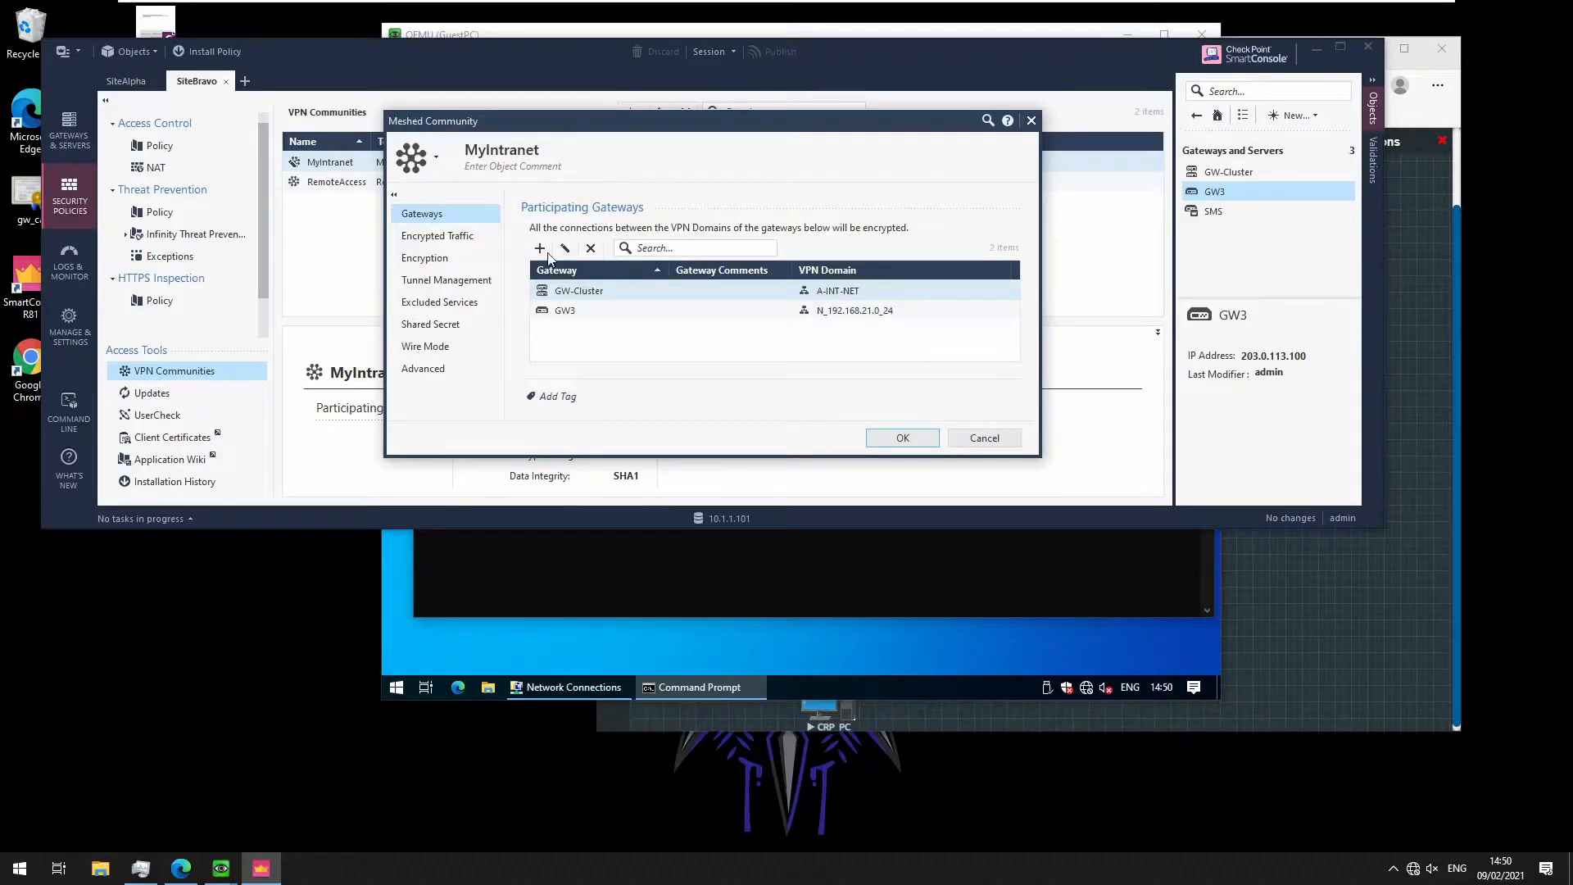
Review MyIntranet's encrypted traffic, encryption and advanced settings, then save the community
{"action": "left_click", "coordinate": [458, 237]}
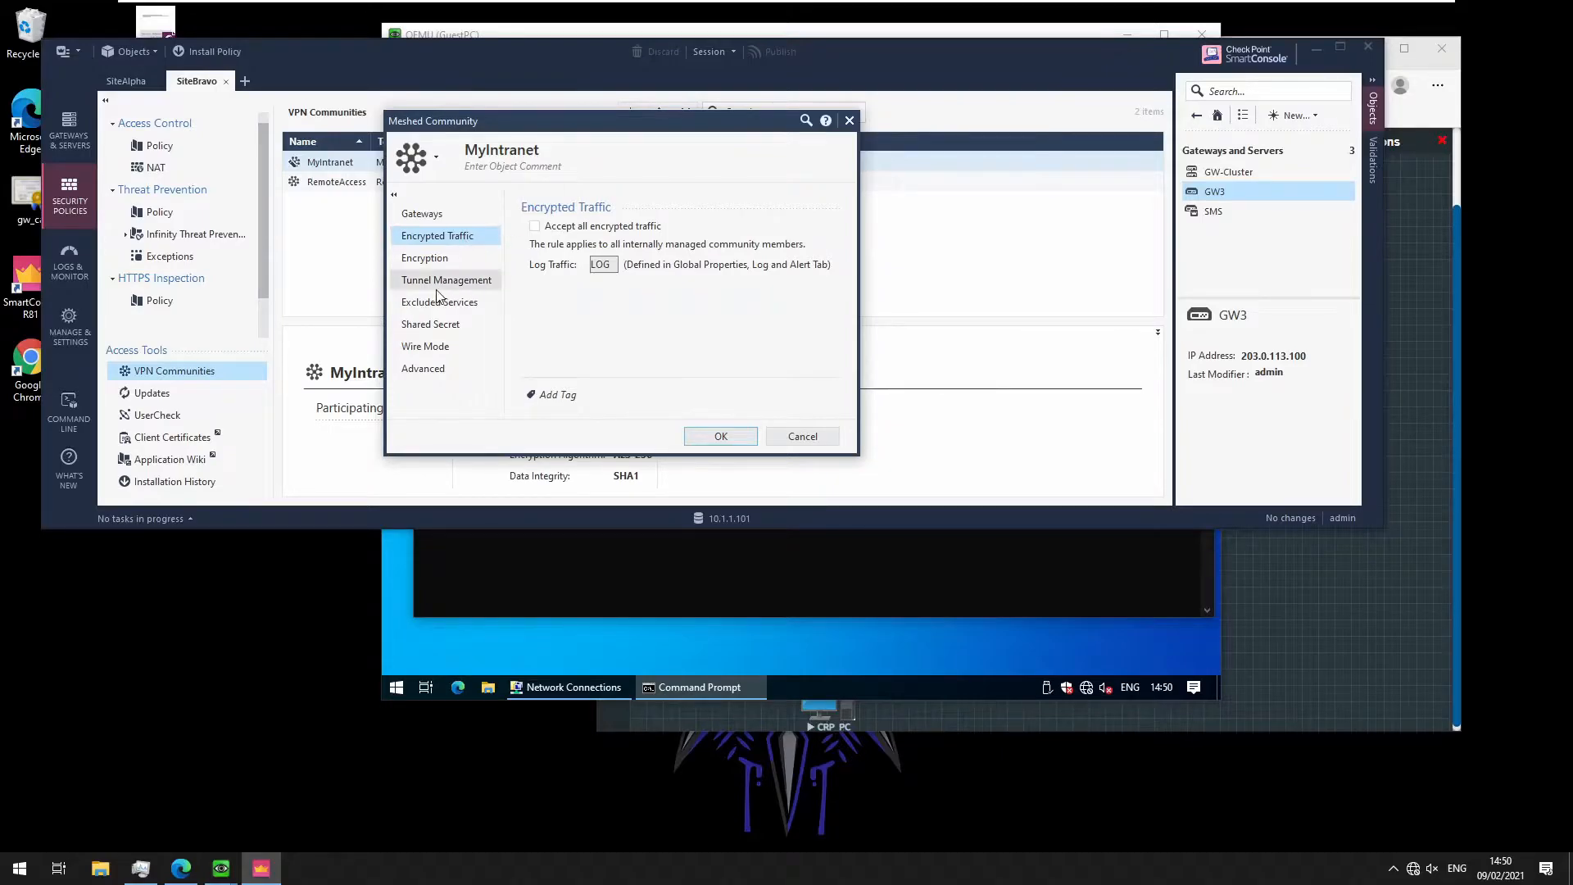
{"action": "left_click", "coordinate": [445, 263]}
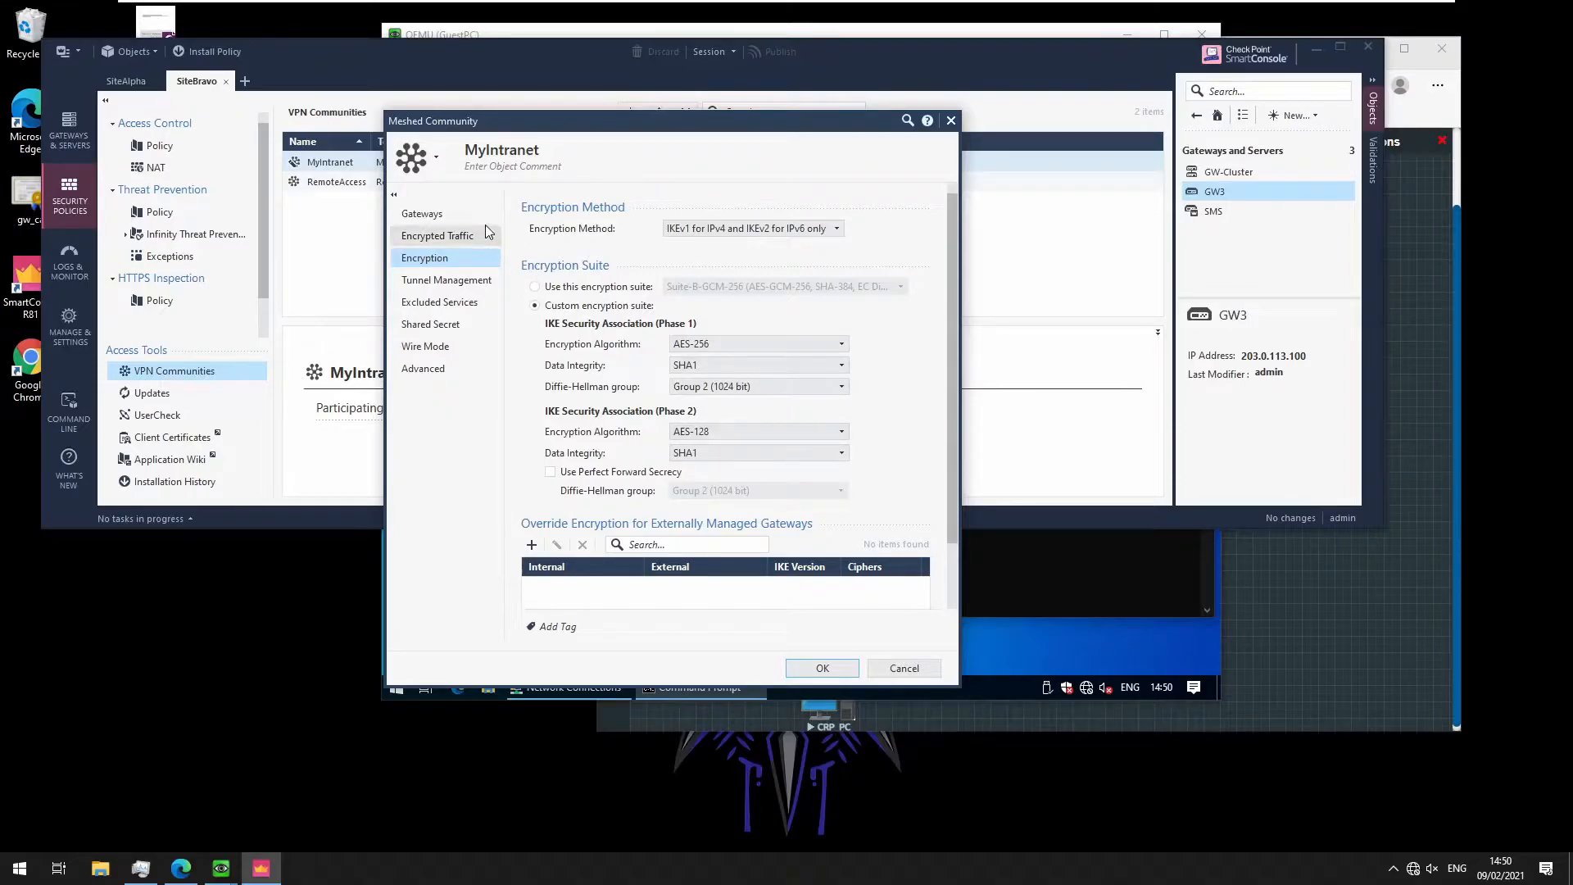
{"action": "left_click", "coordinate": [441, 369]}
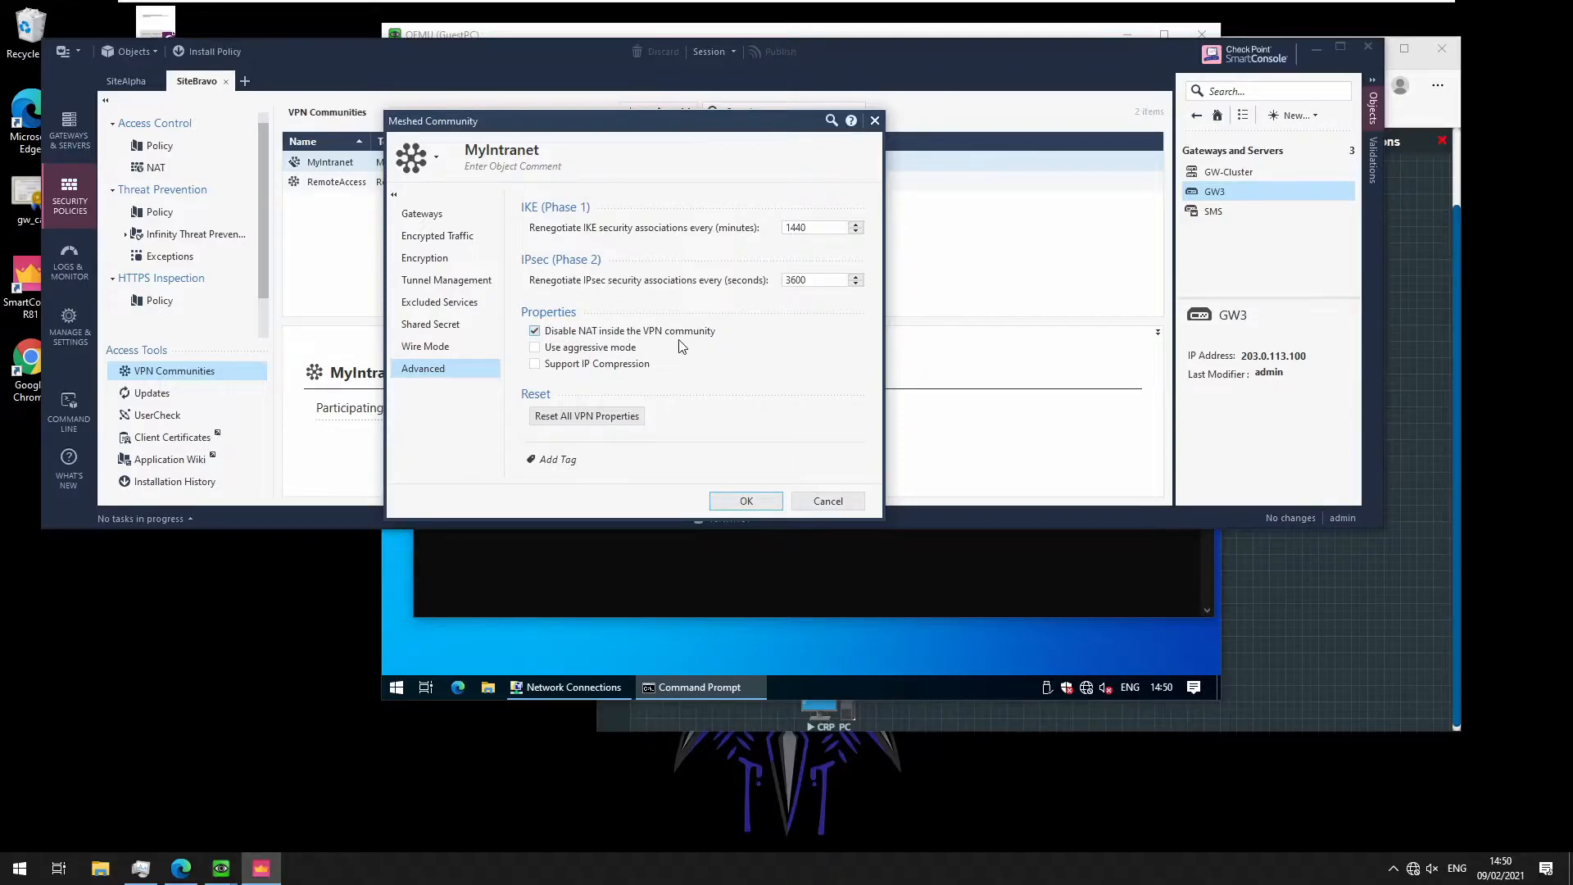
{"action": "left_click", "coordinate": [745, 503]}
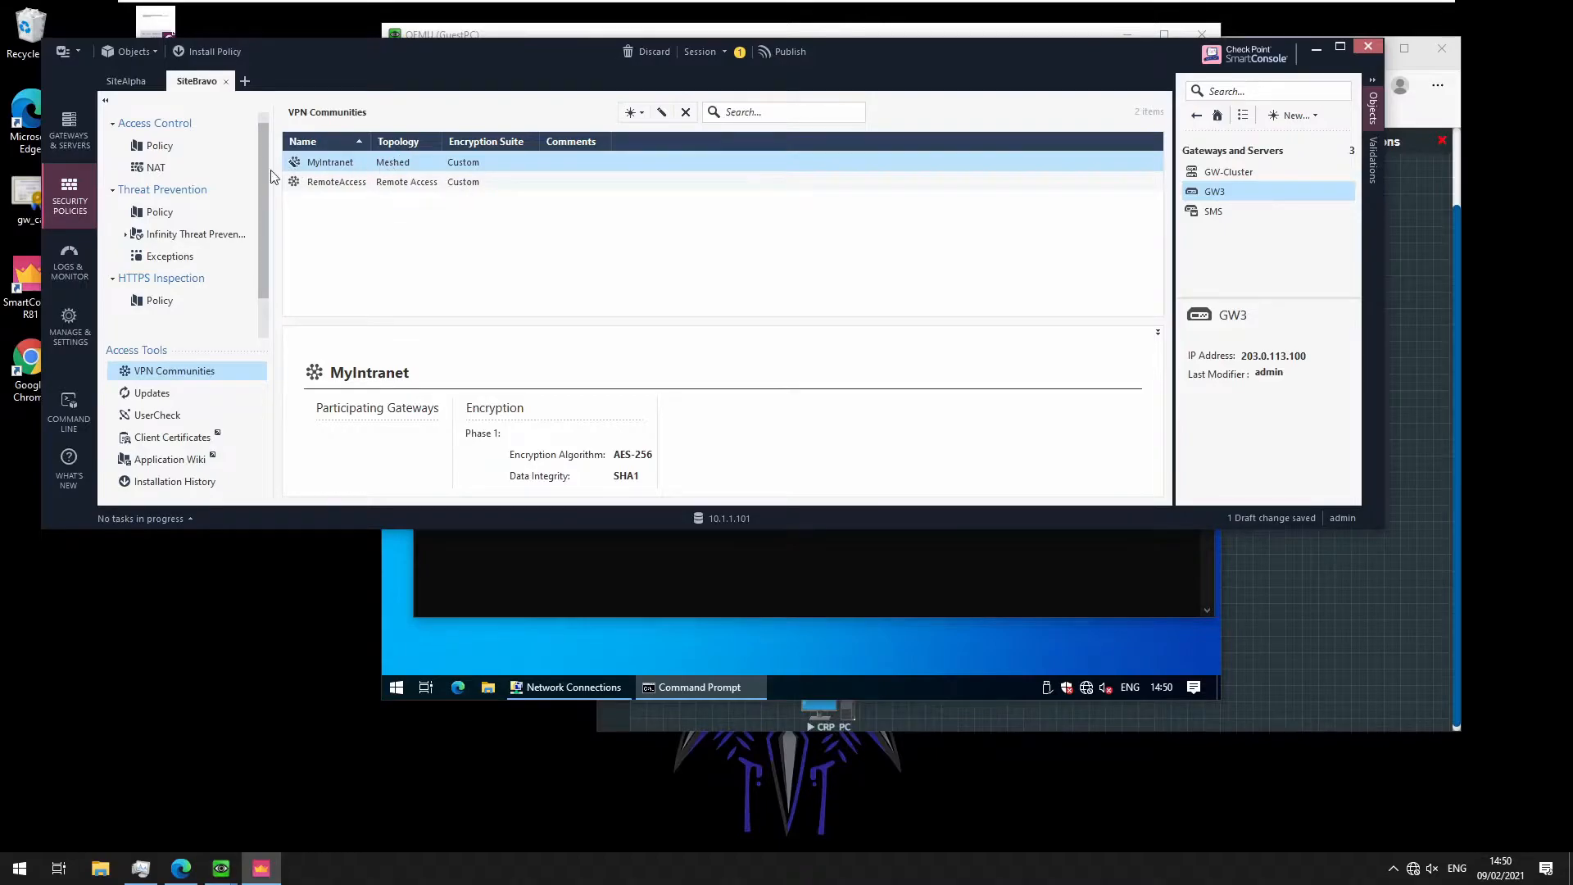
Open SiteBravo's access control rules and widen the columns to show rule 4
{"action": "left_click", "coordinate": [153, 147]}
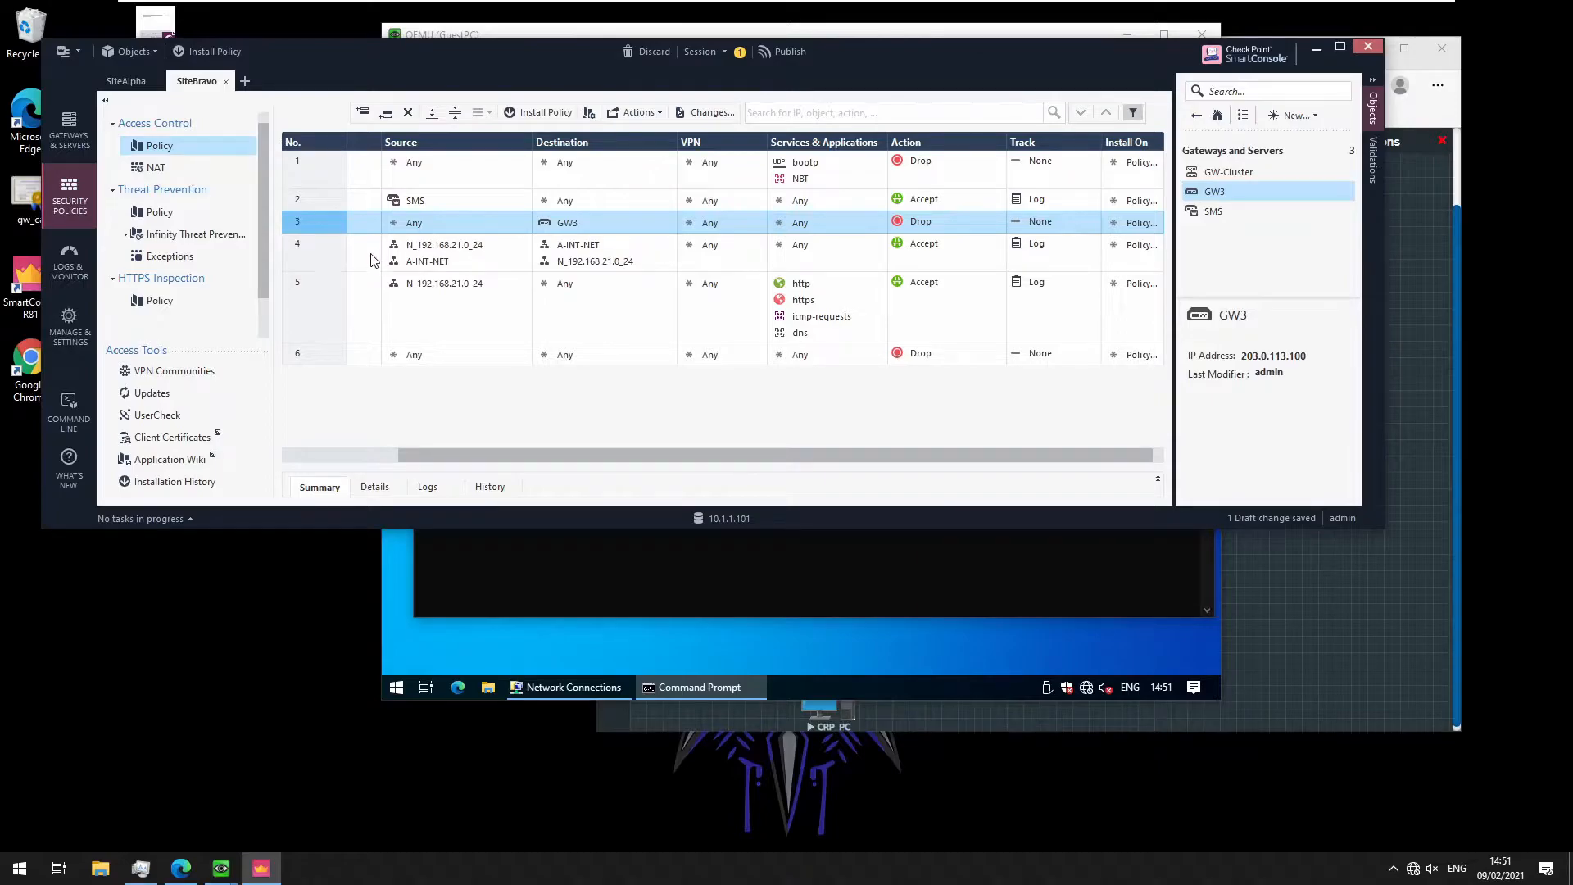
{"action": "left_click", "coordinate": [344, 257]}
{"action": "left_click_drag", "start_coordinate": [377, 140], "coordinate": [402, 145]}
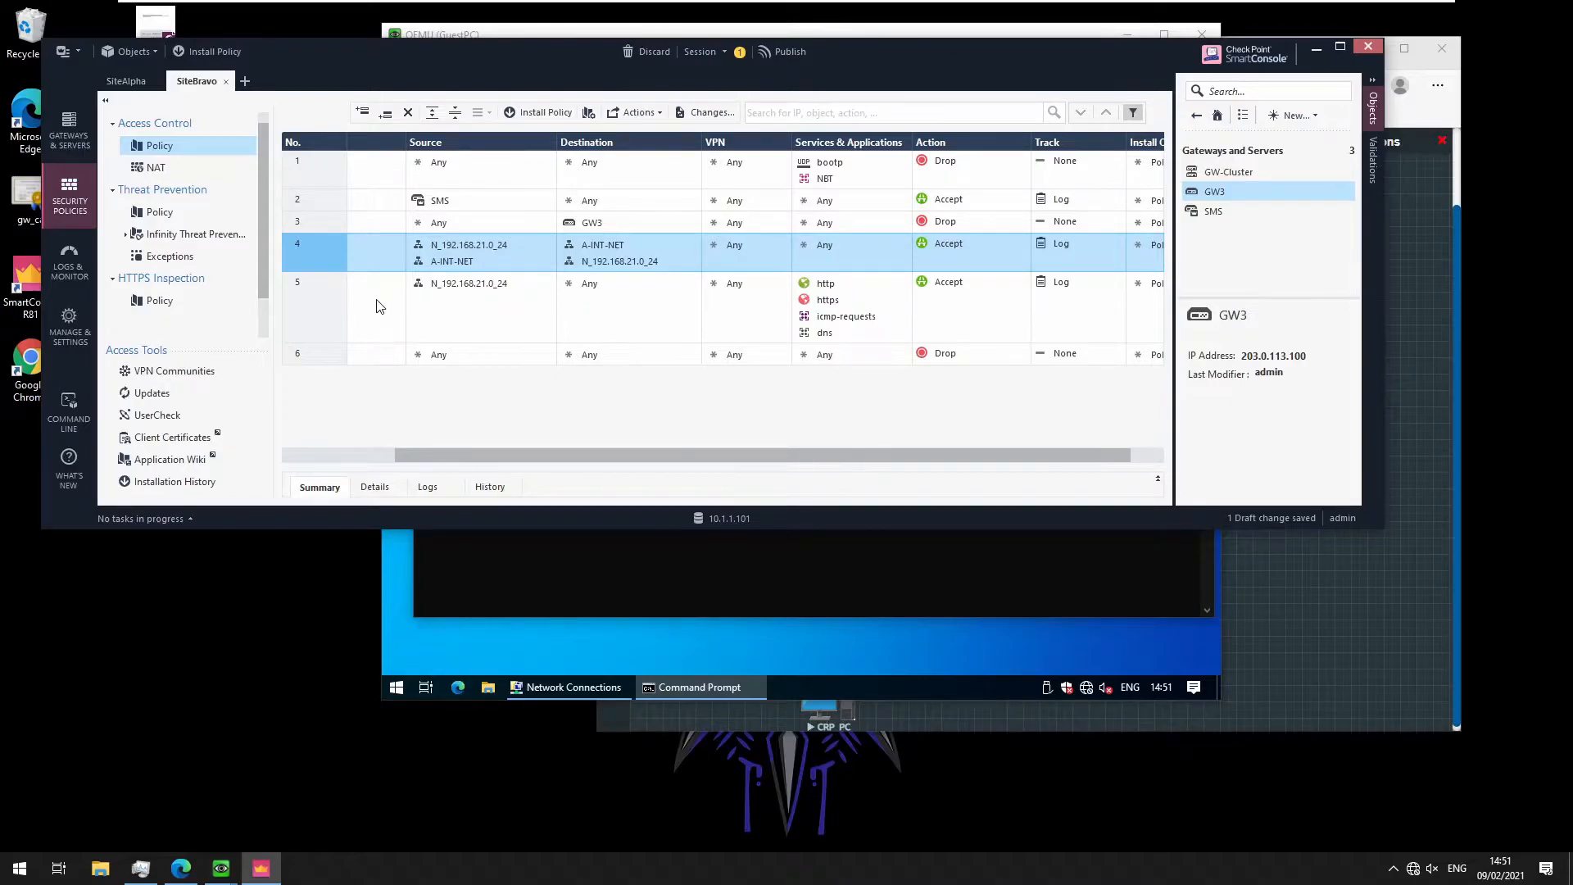
{"action": "left_click", "coordinate": [387, 255]}
{"action": "left_click", "coordinate": [303, 259]}
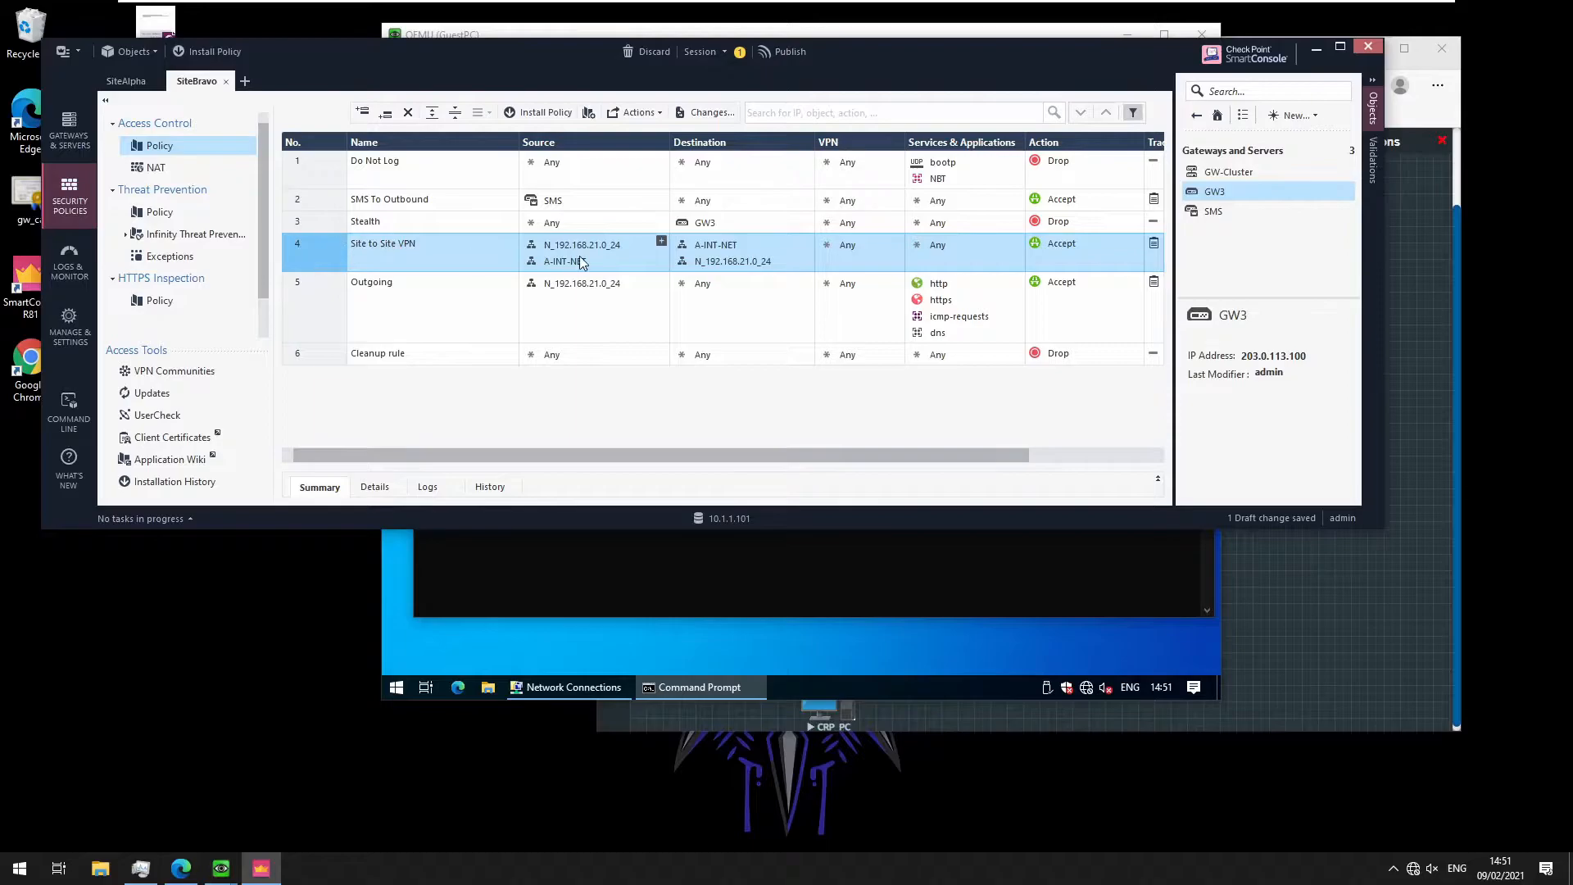
Restrict rule 4's VPN column to the MyIntranet community and begin policy installation
{"action": "right_click", "coordinate": [846, 243]}
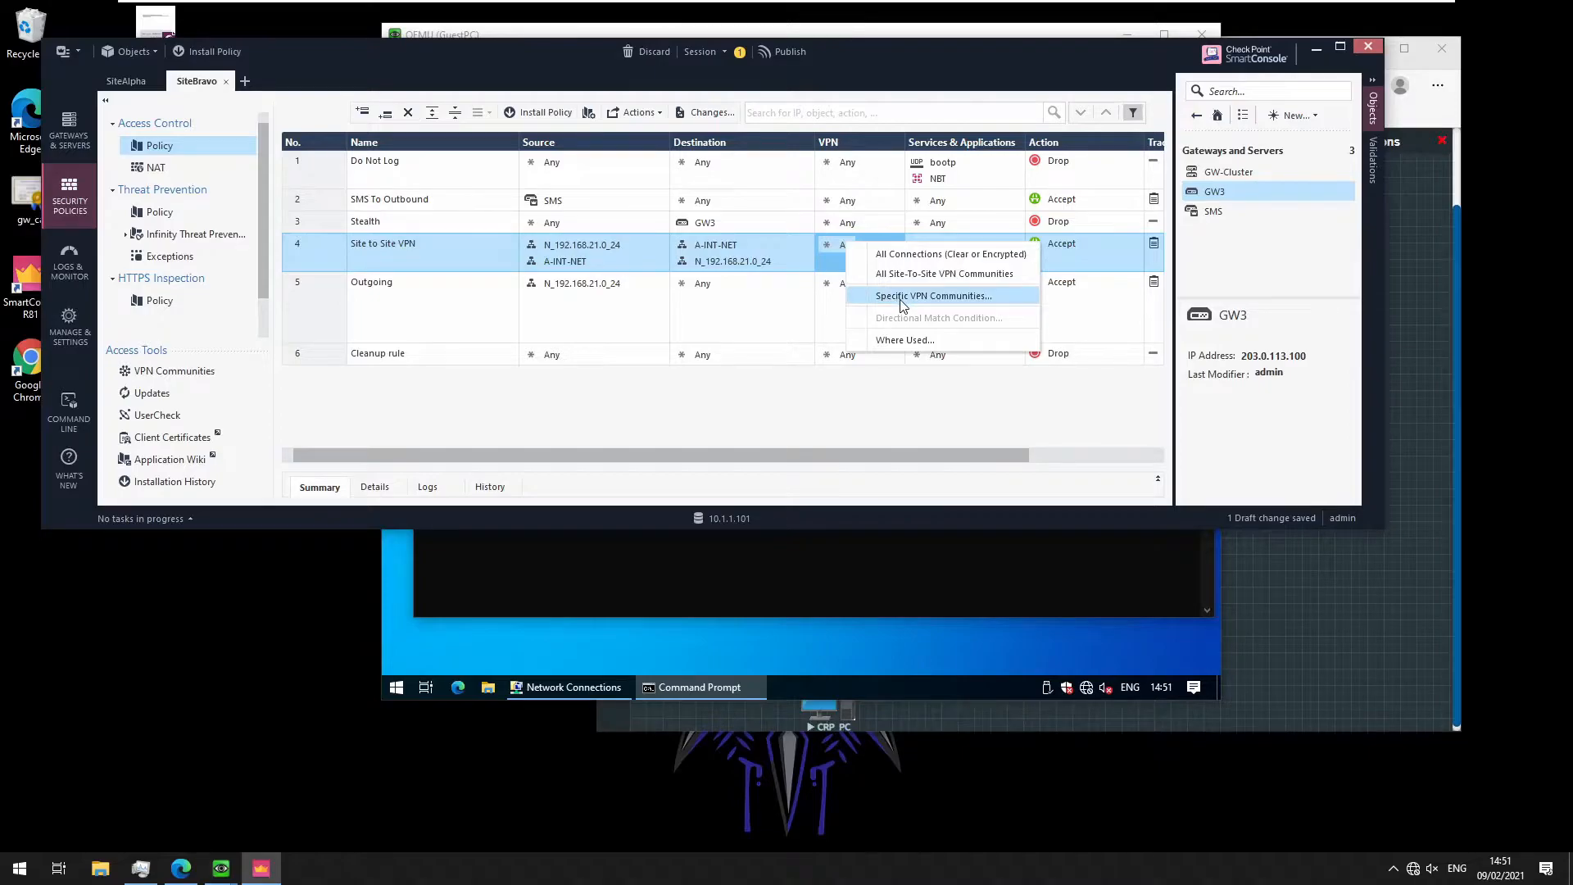
{"action": "left_click", "coordinate": [903, 296]}
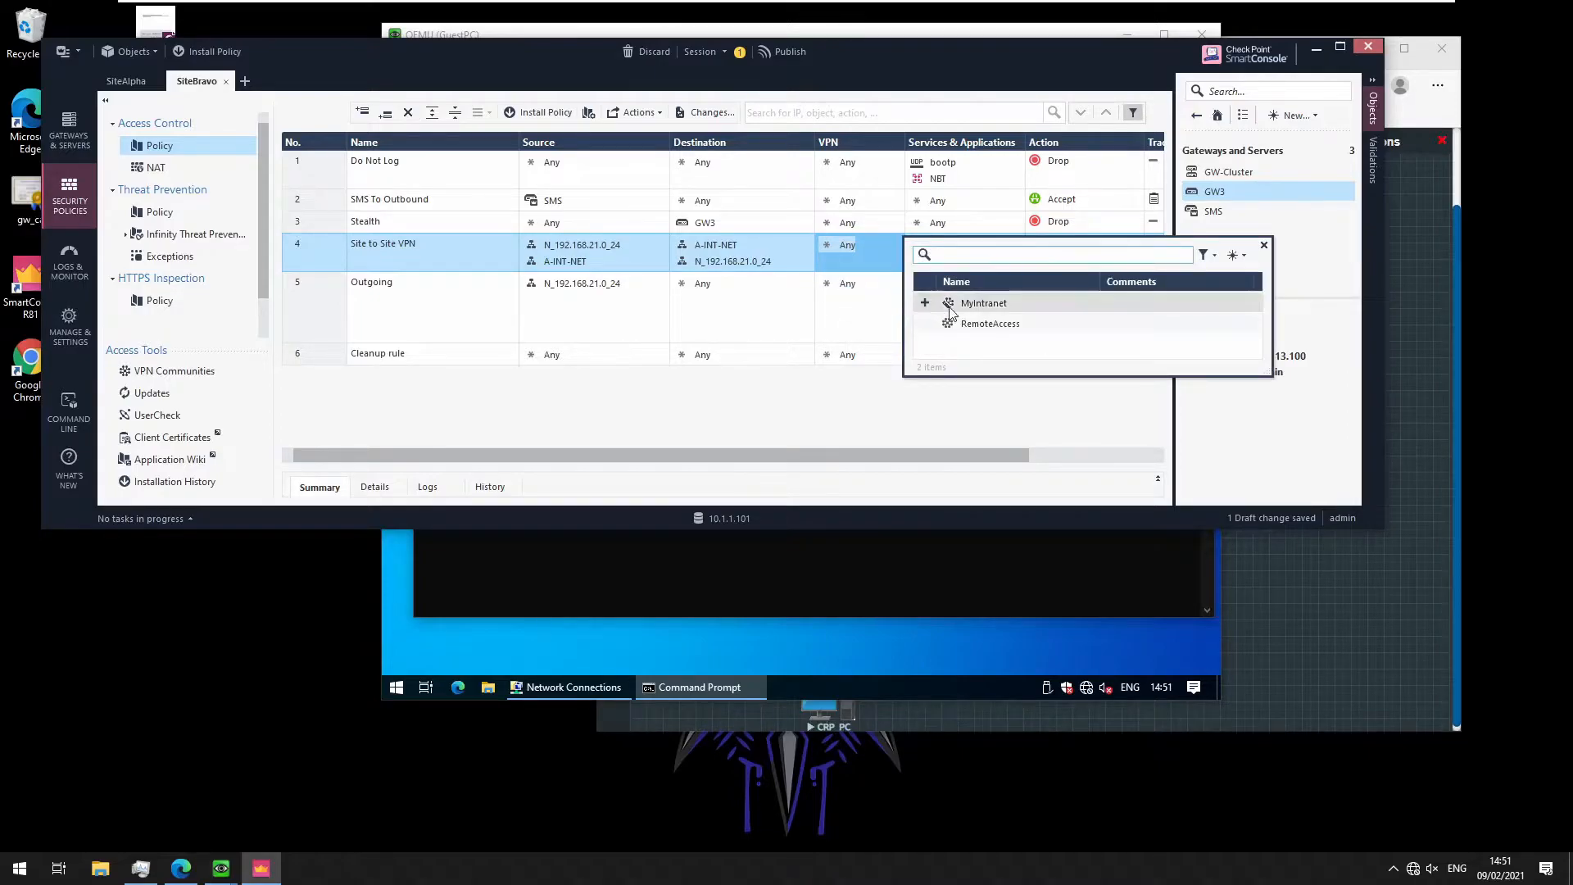
{"action": "left_click", "coordinate": [960, 308]}
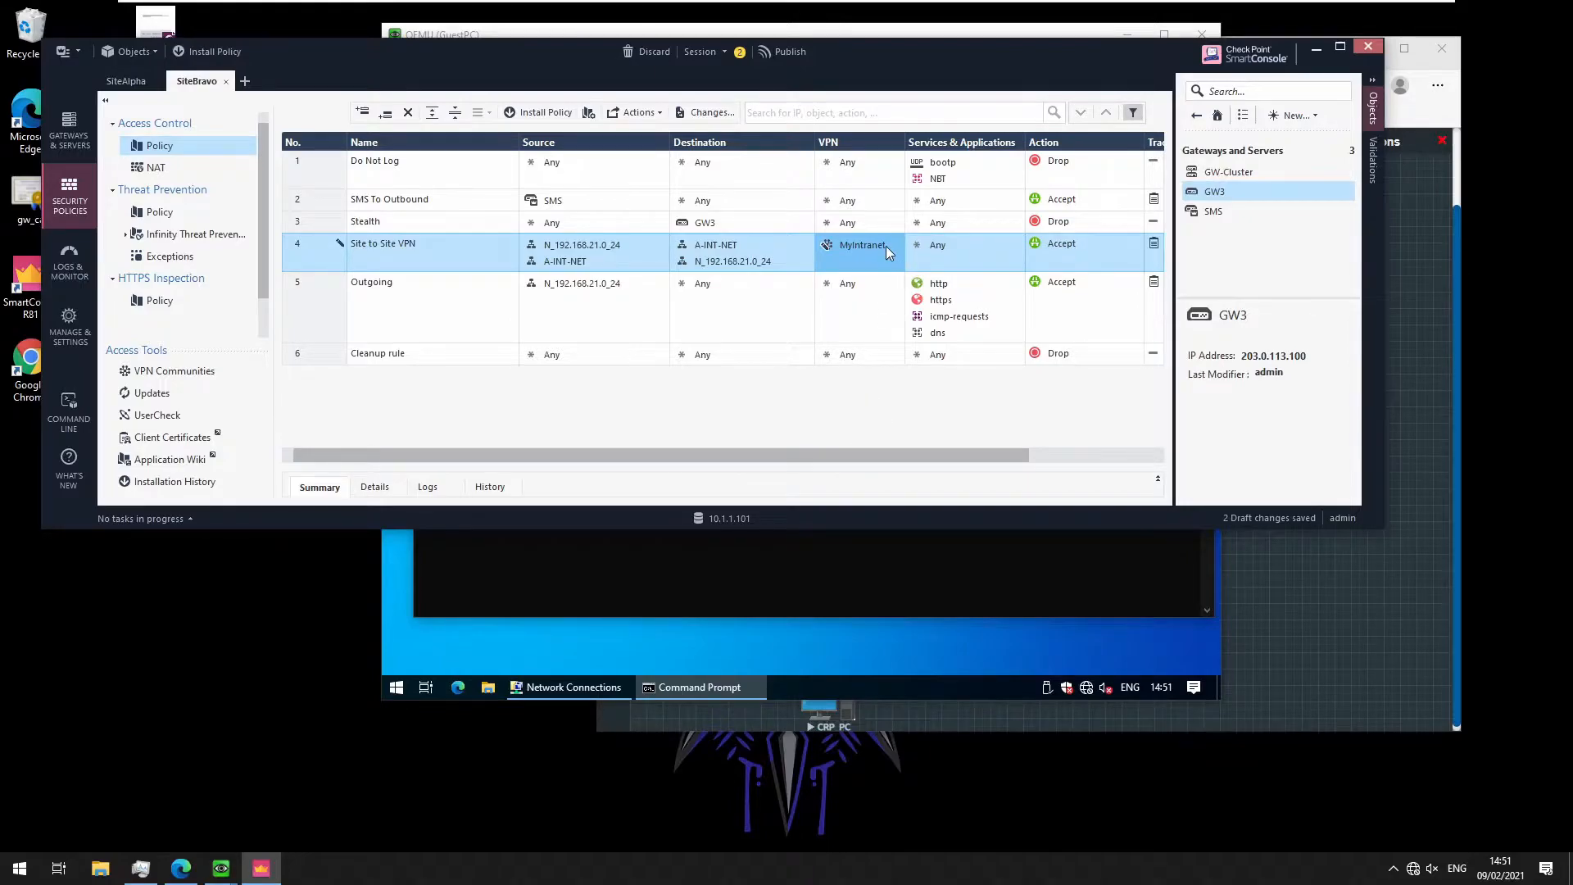
{"action": "left_click", "coordinate": [553, 115]}
Publish the SiteBravo changes, install the policy on GW3, and switch to SiteAlpha
{"action": "left_click", "coordinate": [778, 393]}
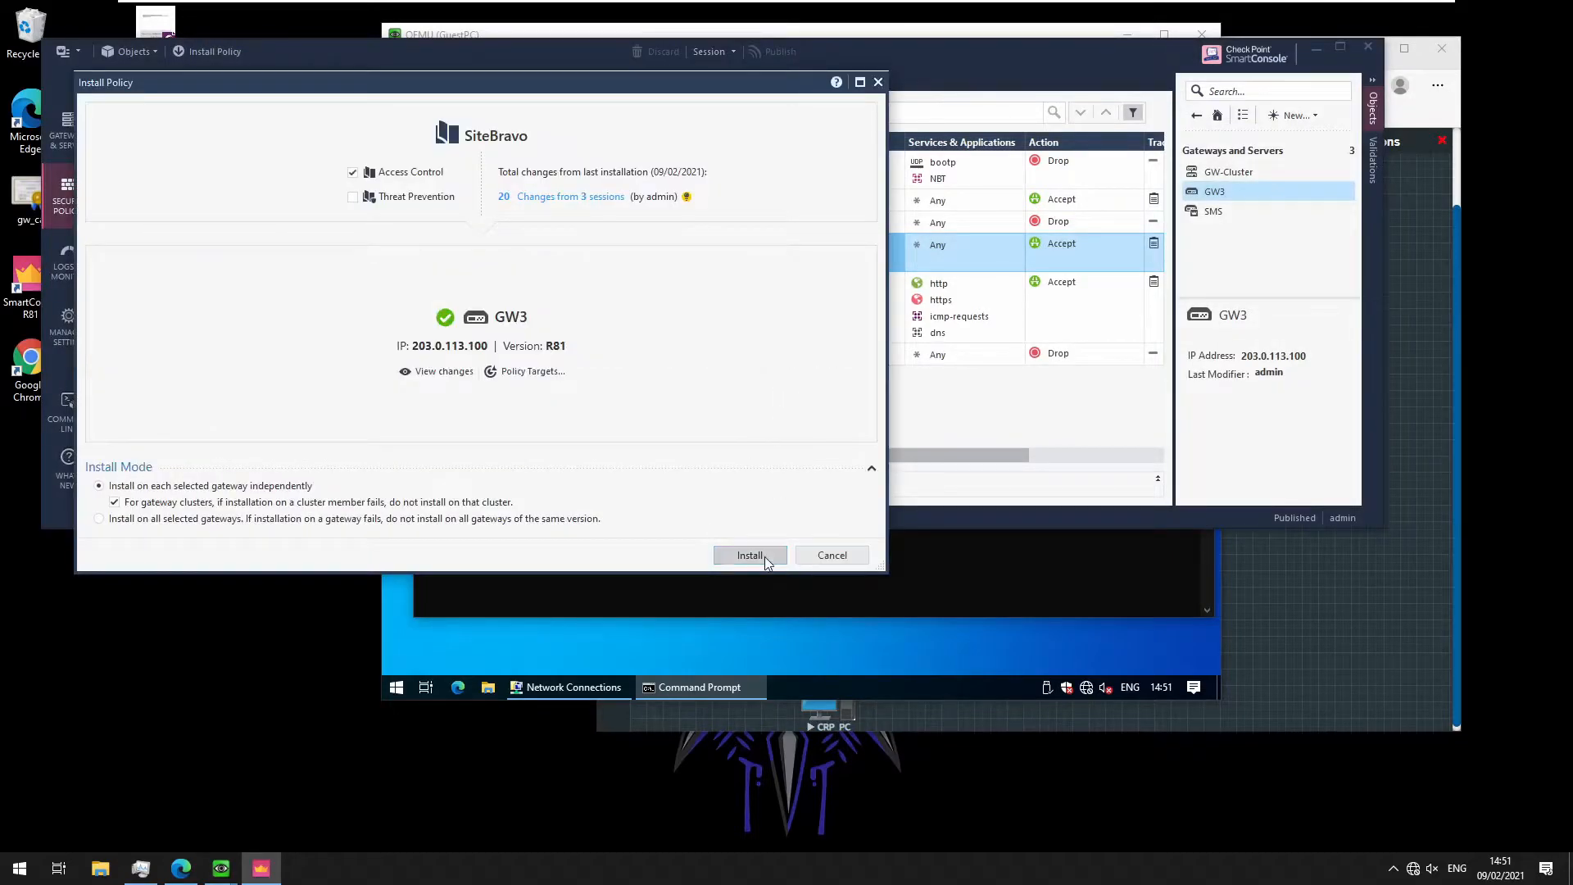
{"action": "left_click", "coordinate": [750, 556]}
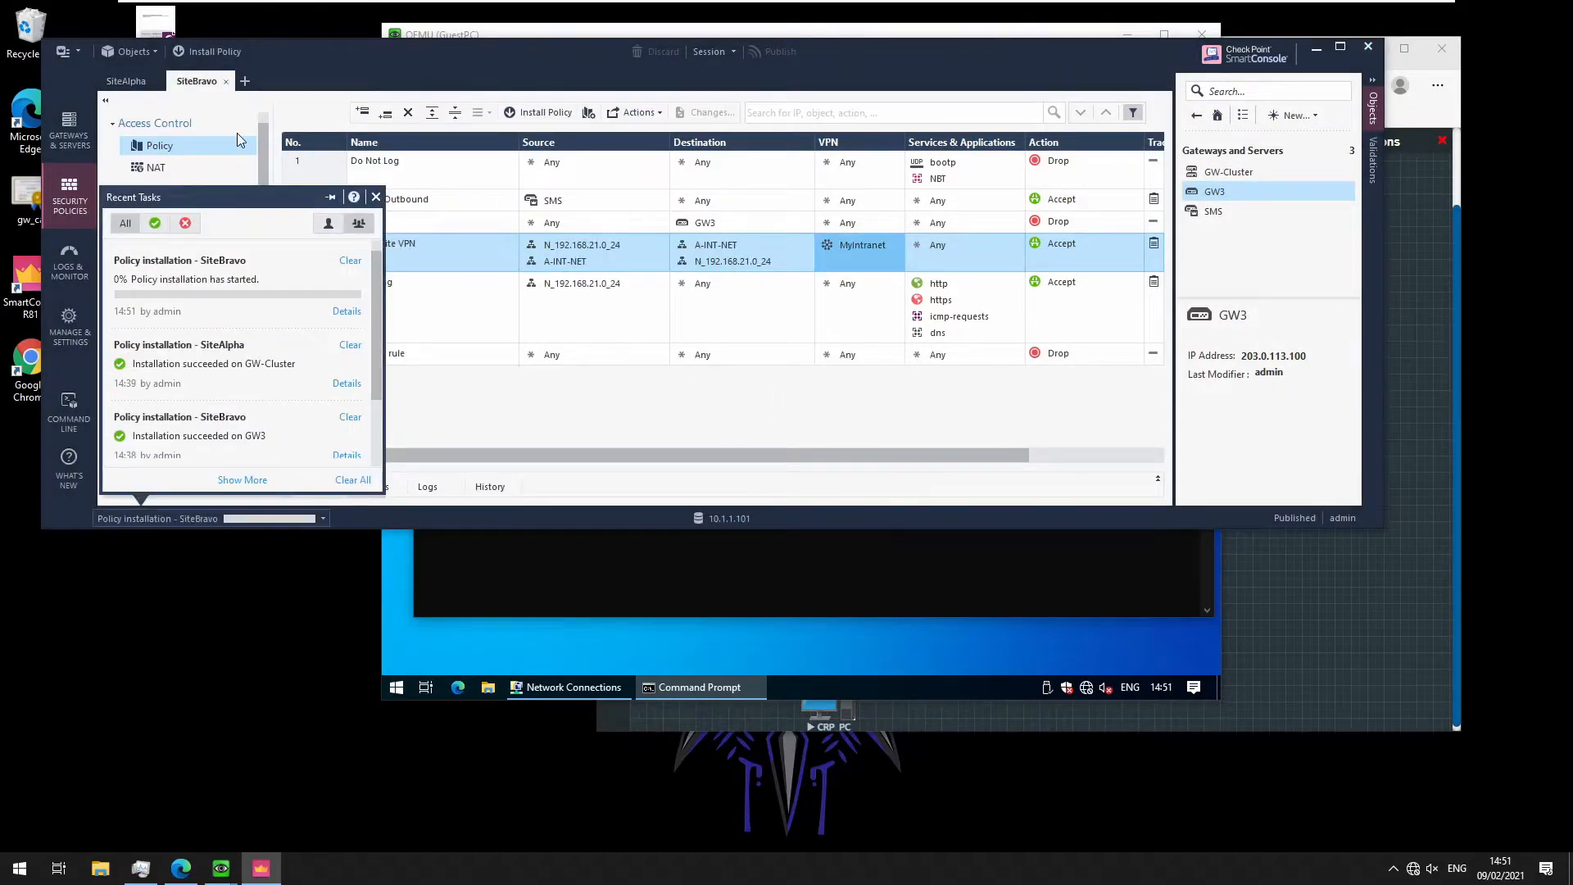
{"action": "left_click", "coordinate": [107, 79]}
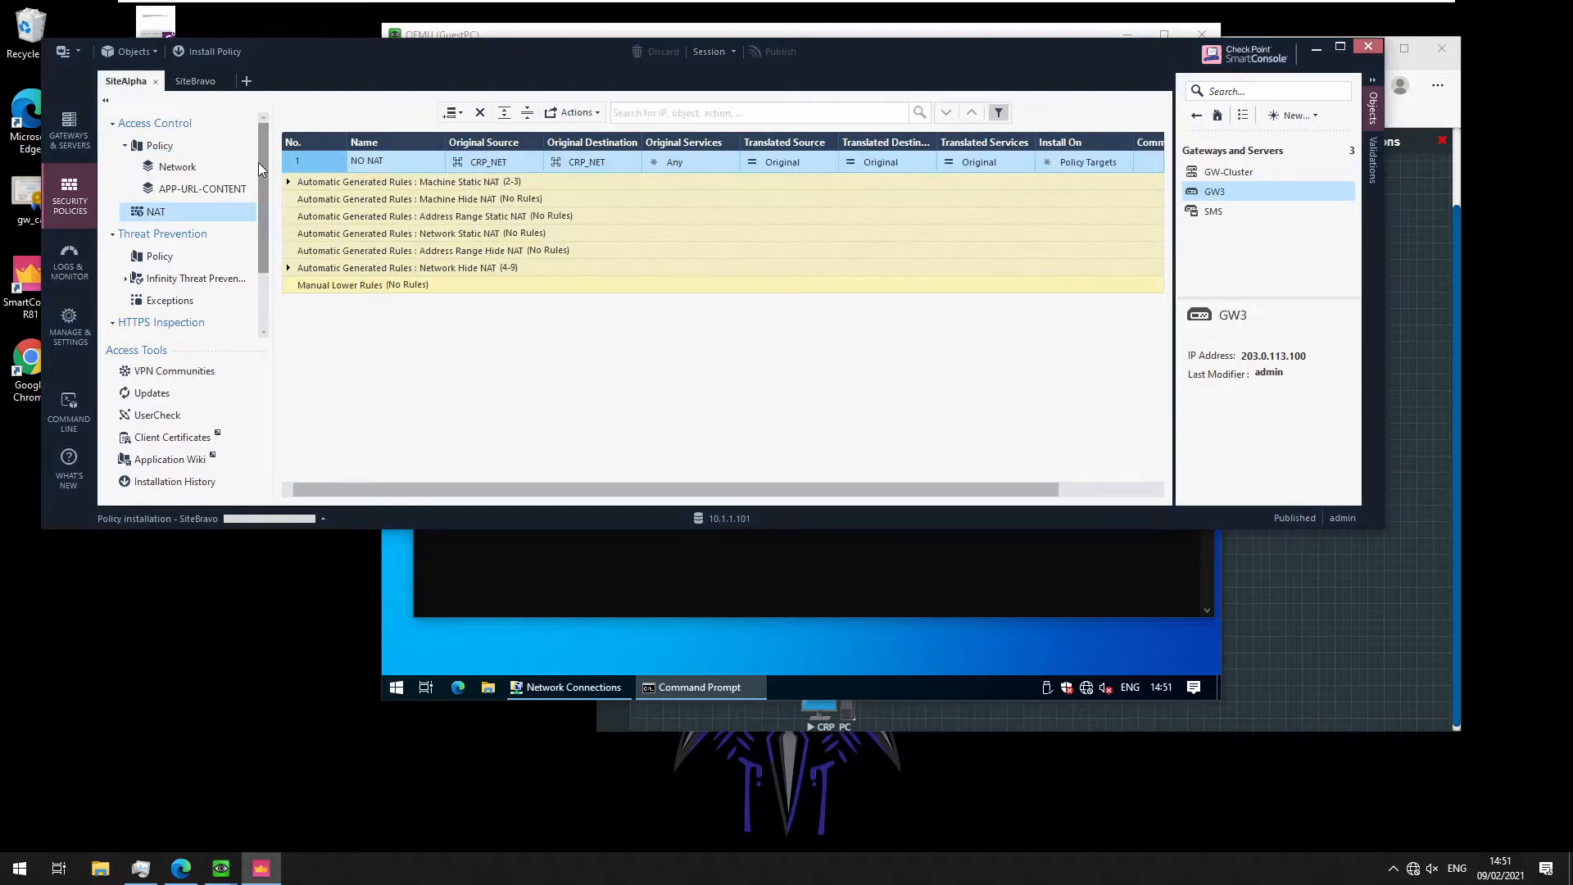
Set SiteAlpha's rule 6 VPN column to MyIntranet and publish the changes for installation
{"action": "left_click", "coordinate": [177, 166]}
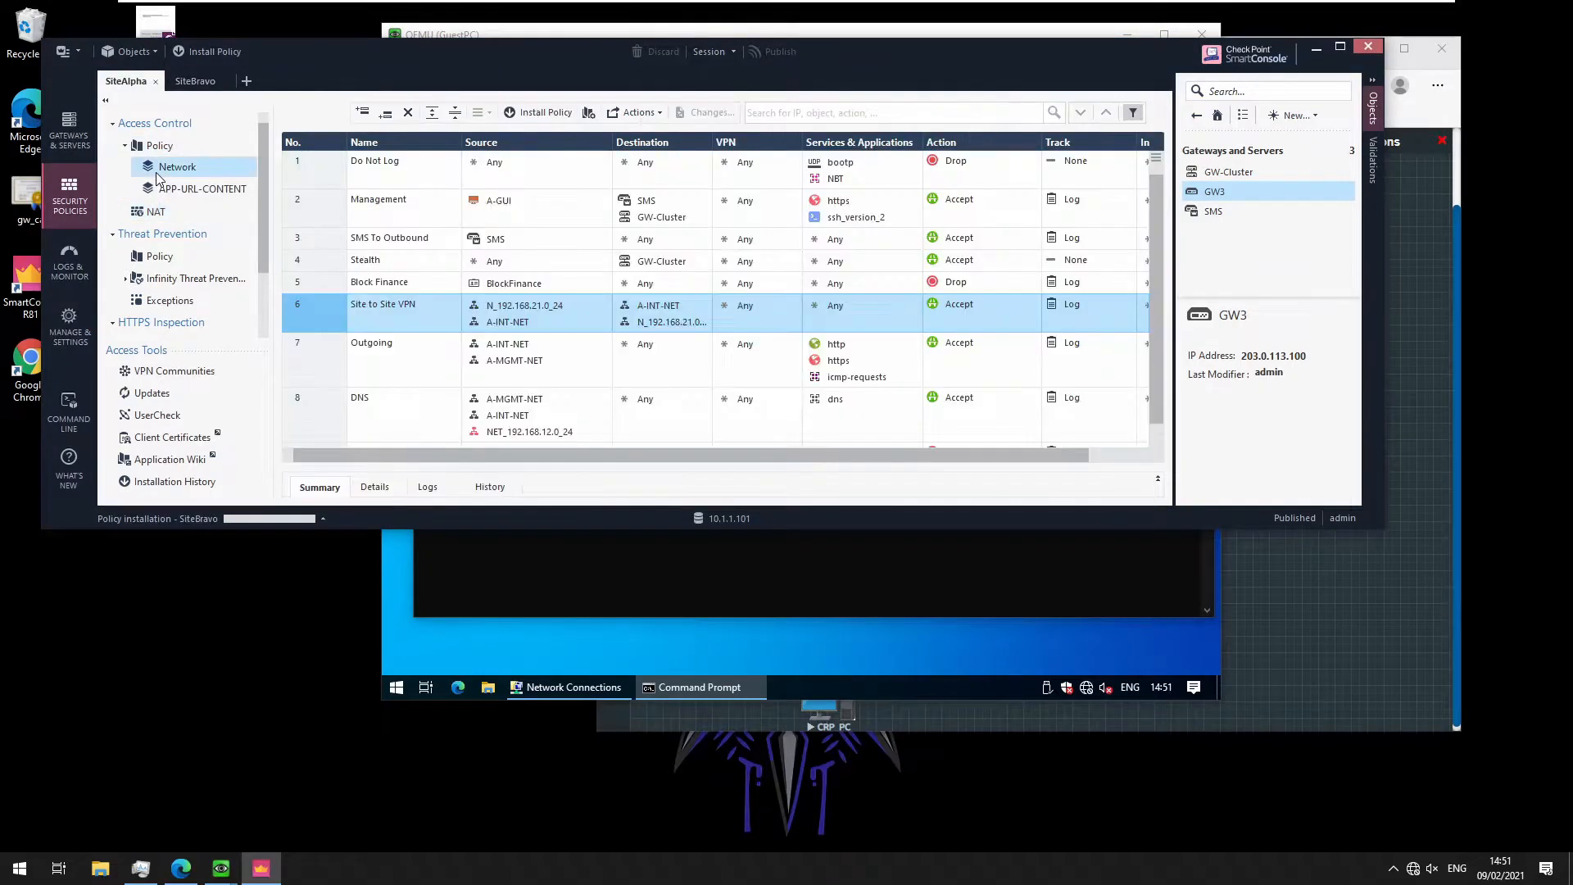
{"action": "left_click", "coordinate": [751, 319]}
{"action": "left_click", "coordinate": [769, 312]}
{"action": "right_click", "coordinate": [770, 311]}
{"action": "left_click", "coordinate": [810, 362]}
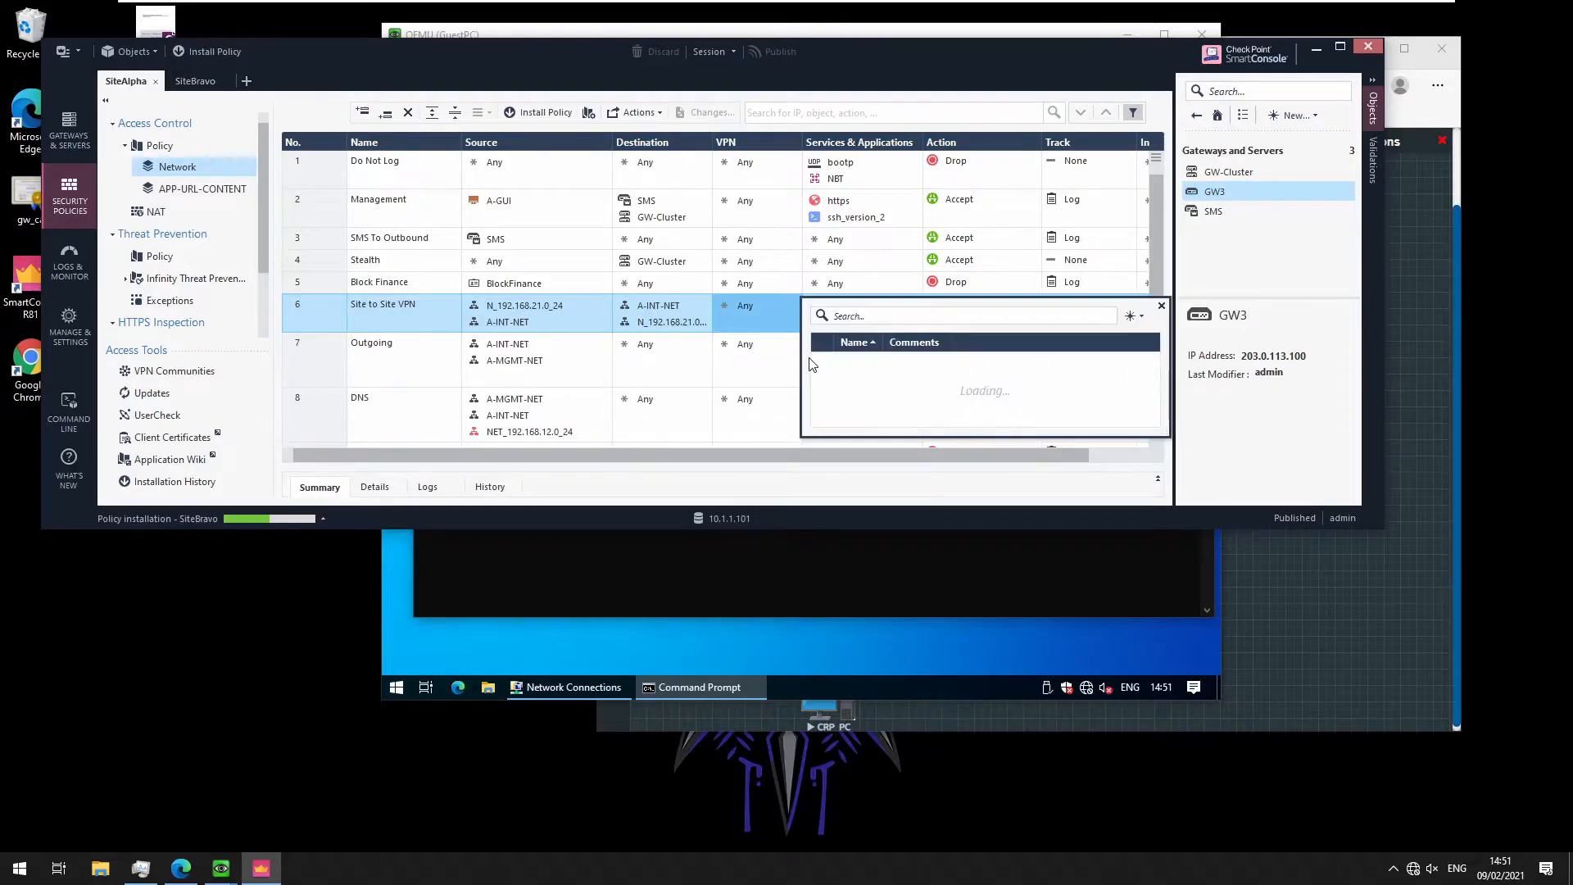
{"action": "left_click", "coordinate": [828, 363]}
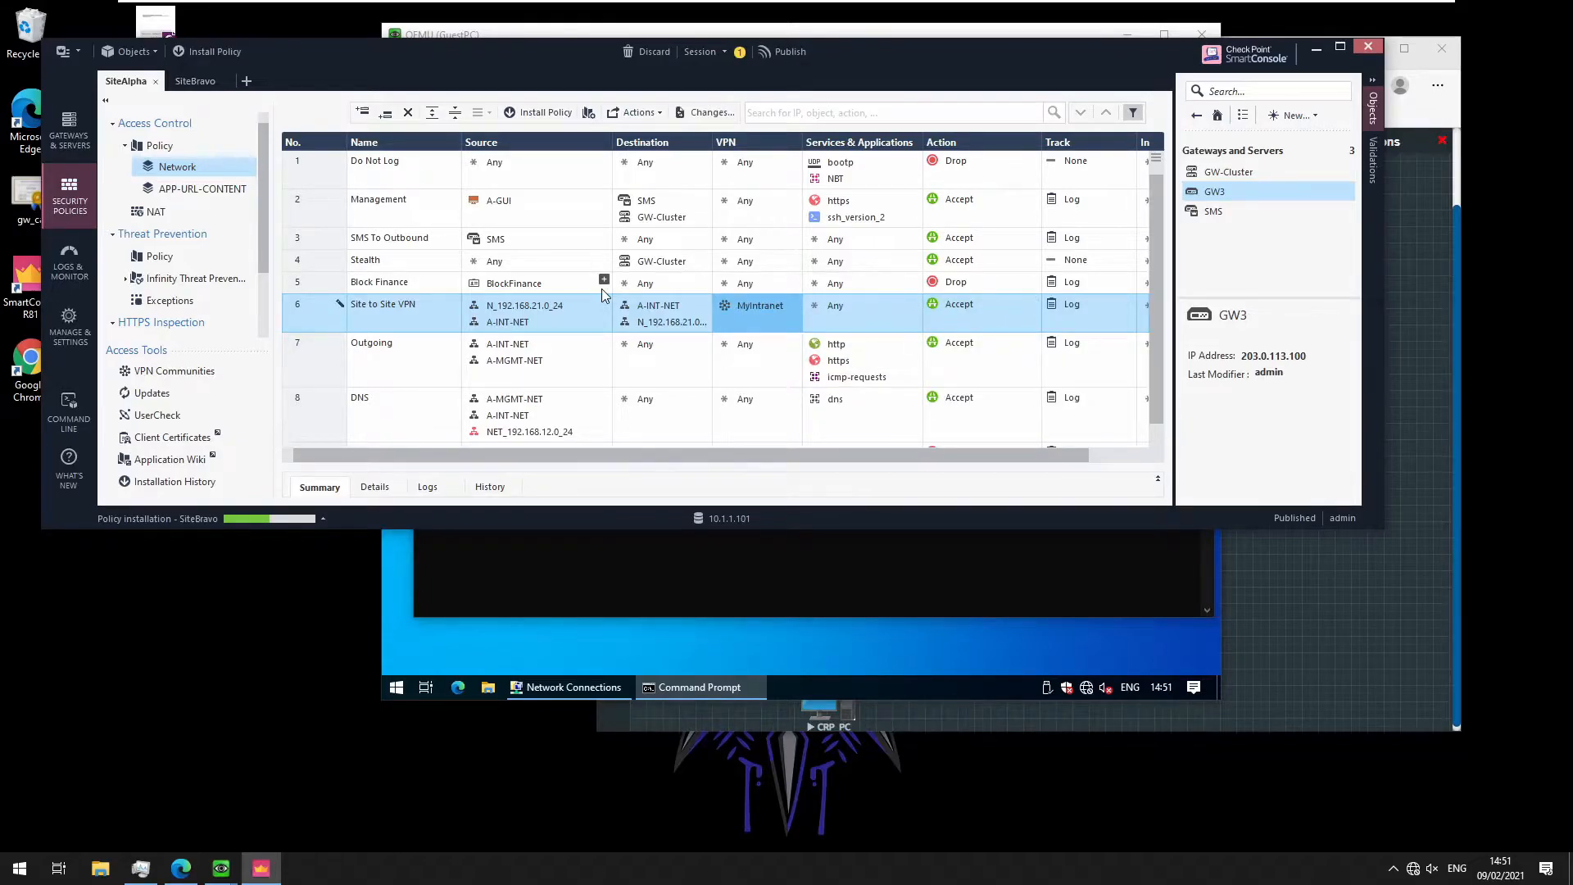
{"action": "left_click", "coordinate": [564, 119]}
{"action": "left_click", "coordinate": [770, 391]}
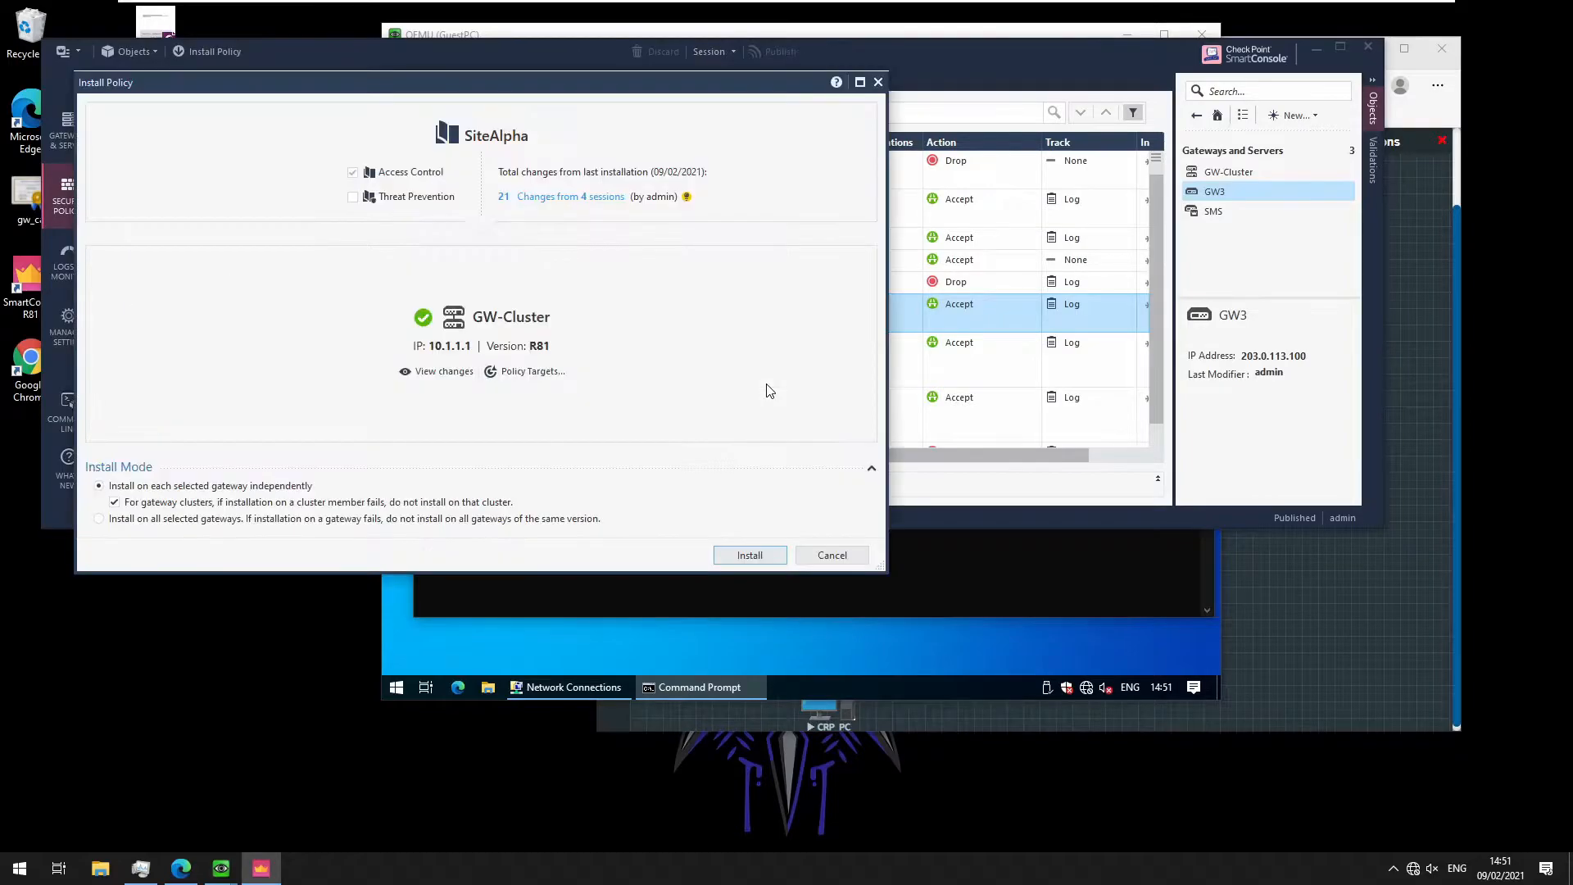
Install the SiteAlpha policy on GW-Cluster, check Recent Tasks, and view the fw.log
{"action": "left_click", "coordinate": [749, 554]}
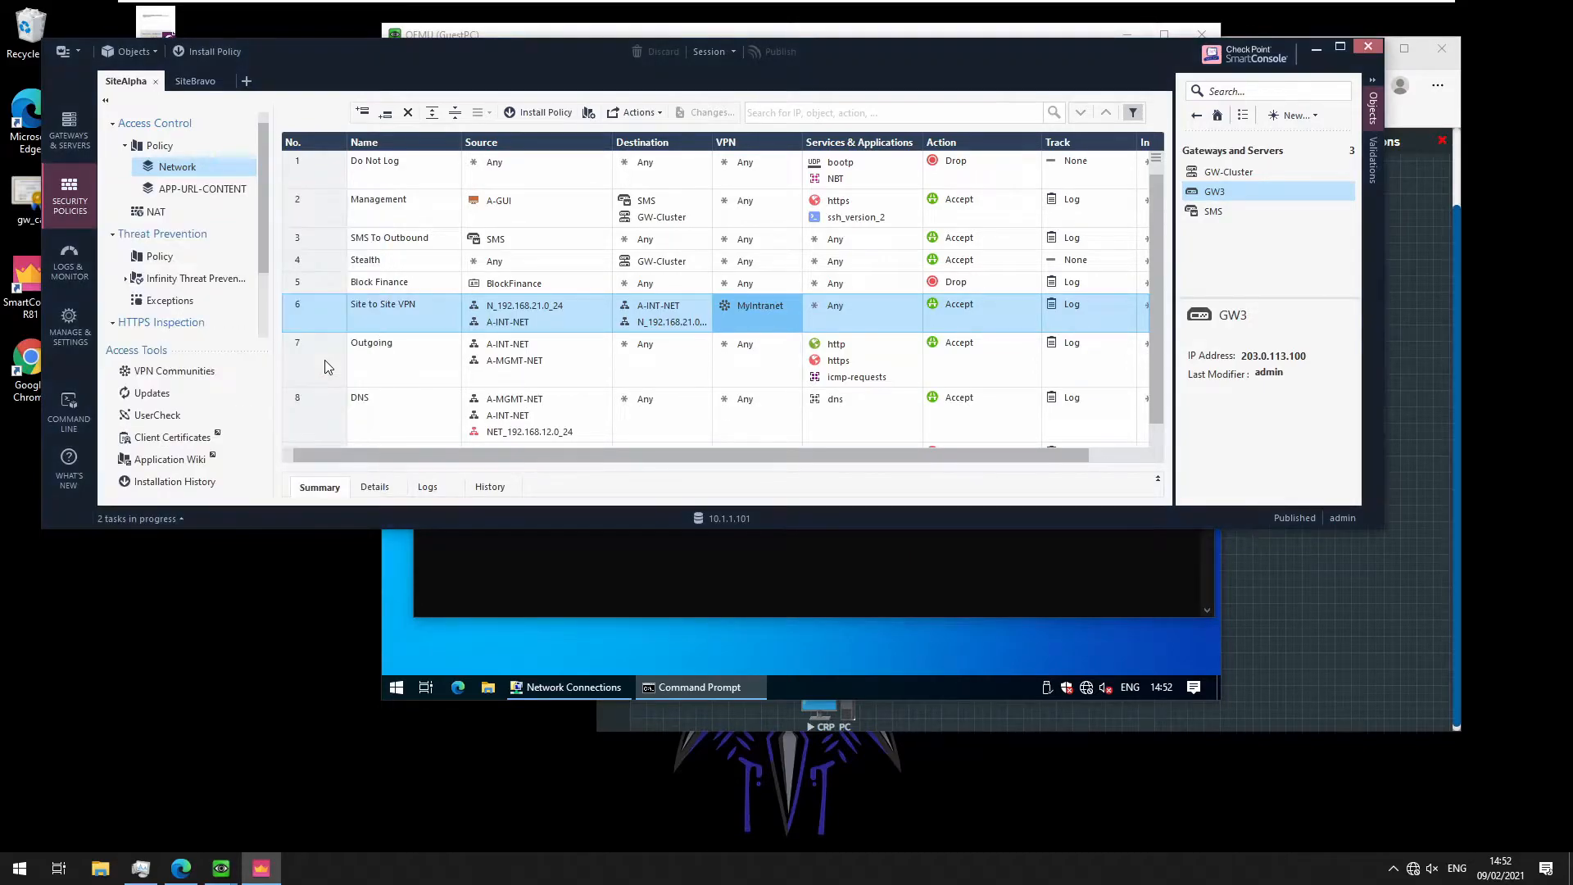
{"action": "left_click", "coordinate": [162, 520]}
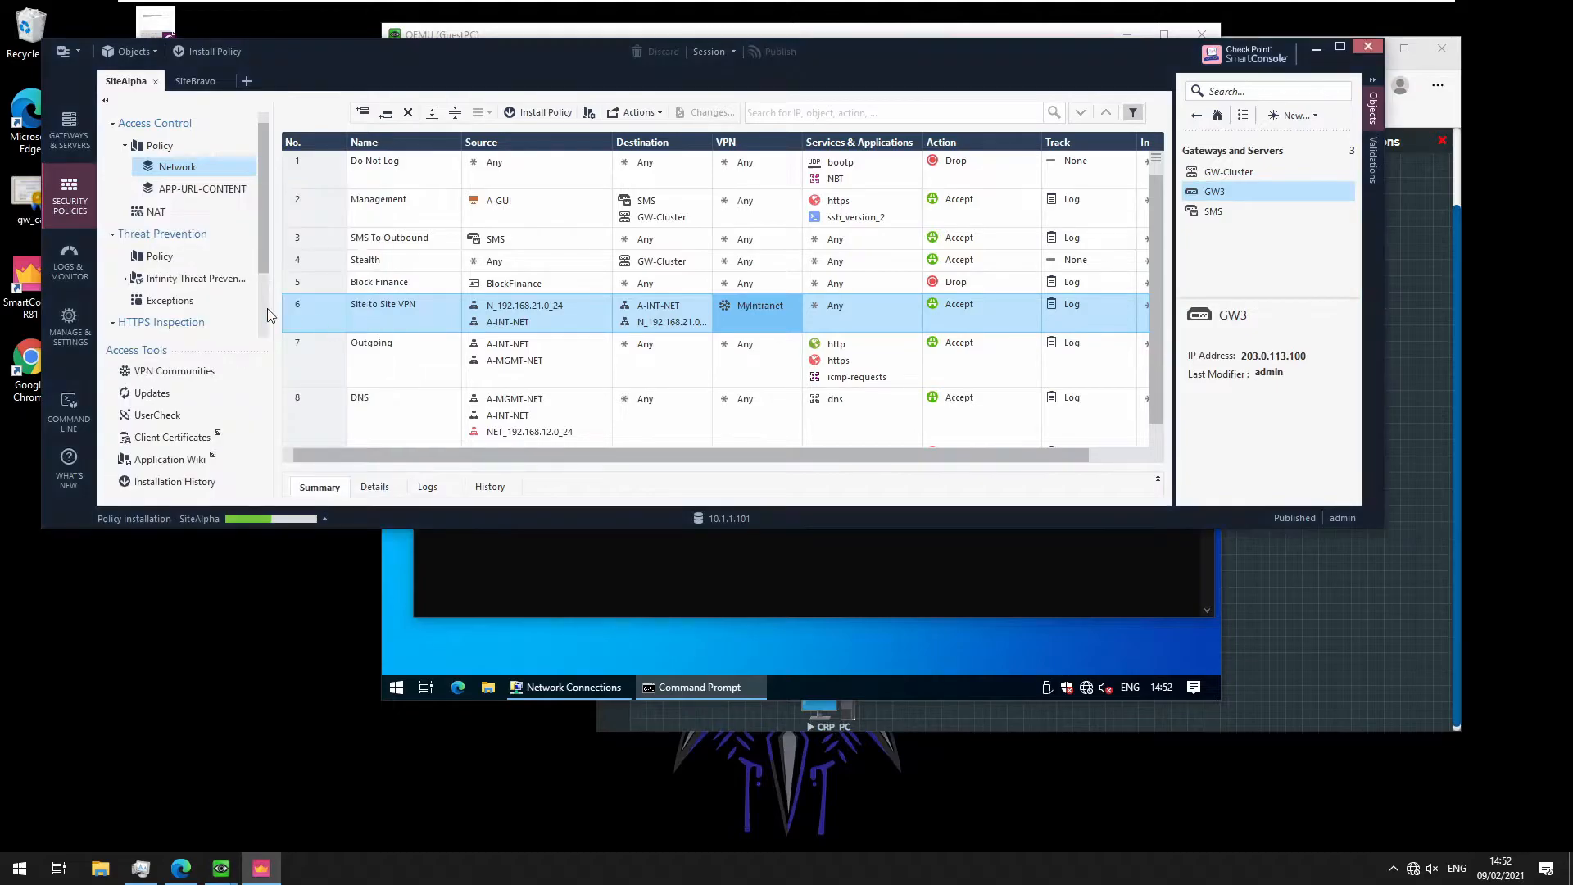
{"action": "left_click", "coordinate": [70, 268]}
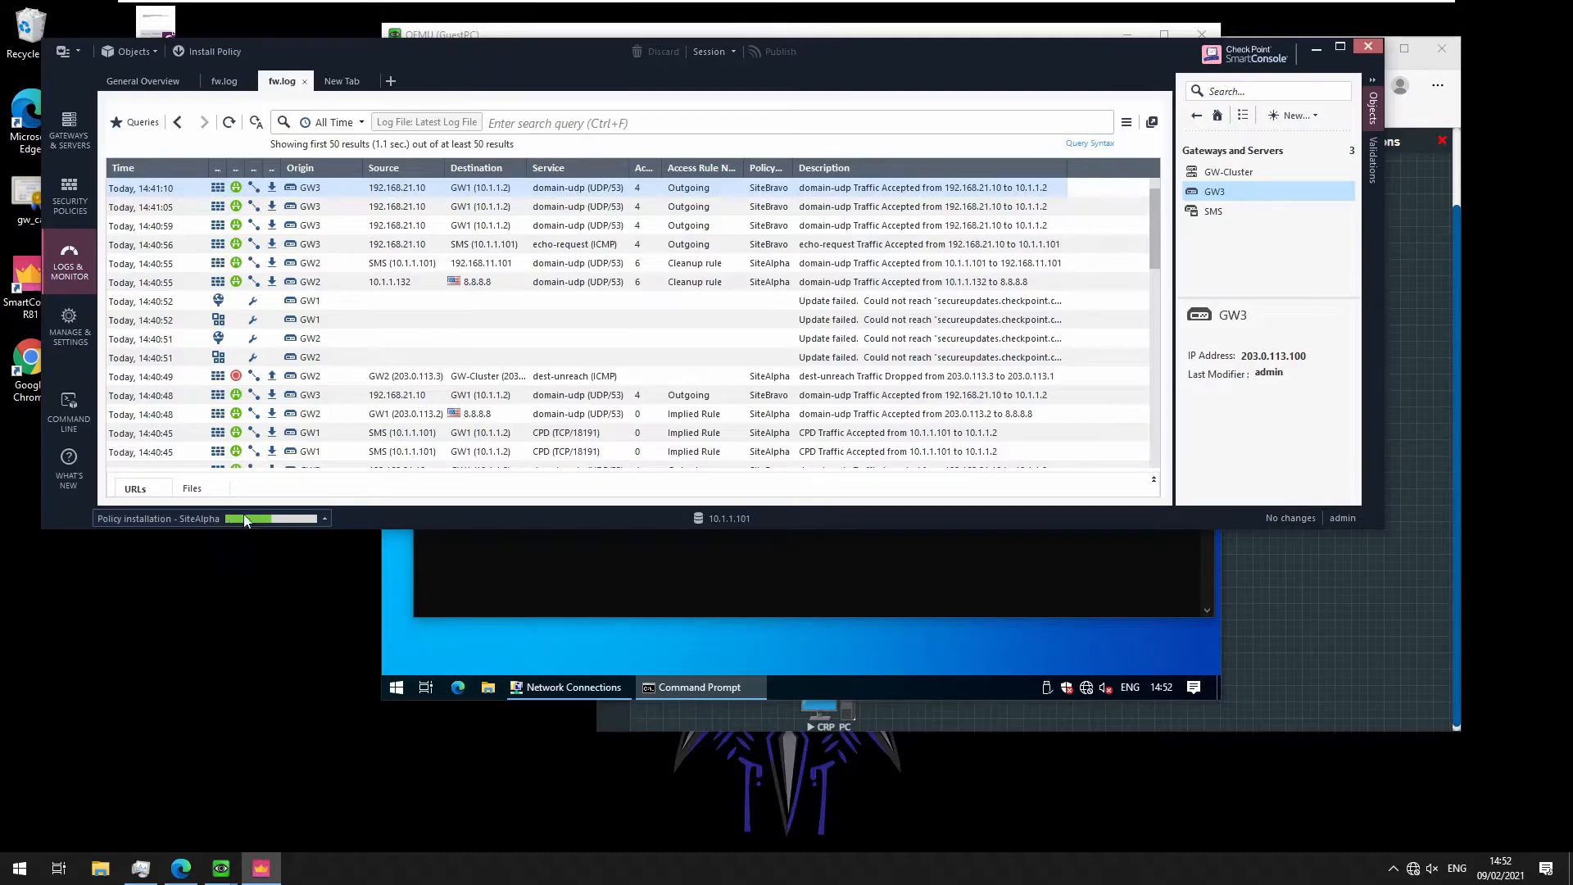
Refresh fw.log and review the SiteAlpha installation details showing success on GW-Cluster, GW1, GW2
{"action": "left_click", "coordinate": [229, 123]}
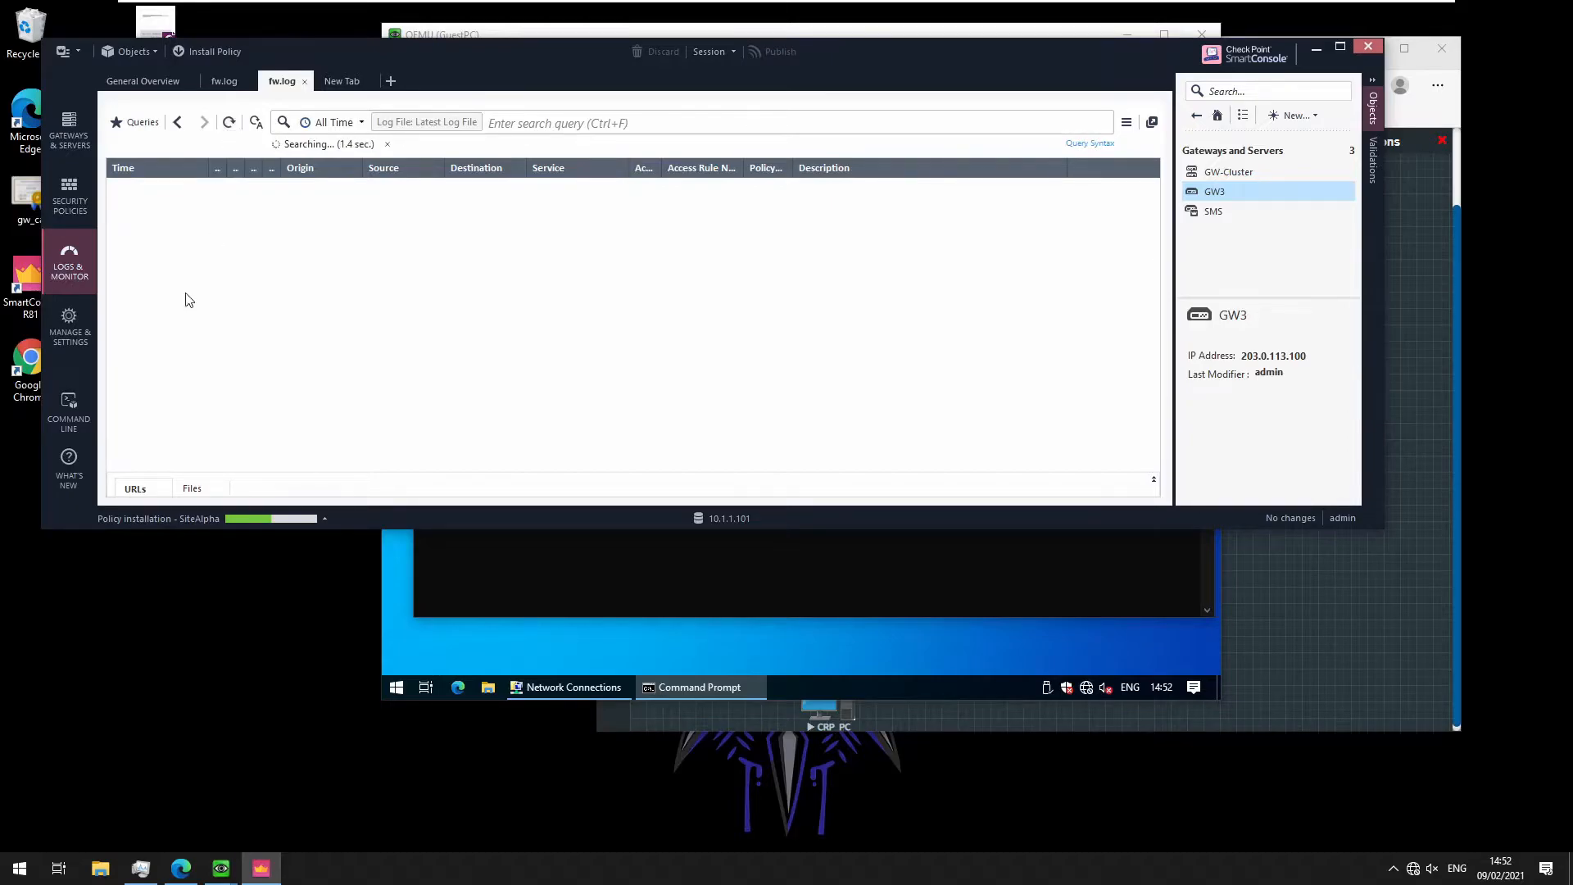
{"action": "left_click", "coordinate": [167, 522]}
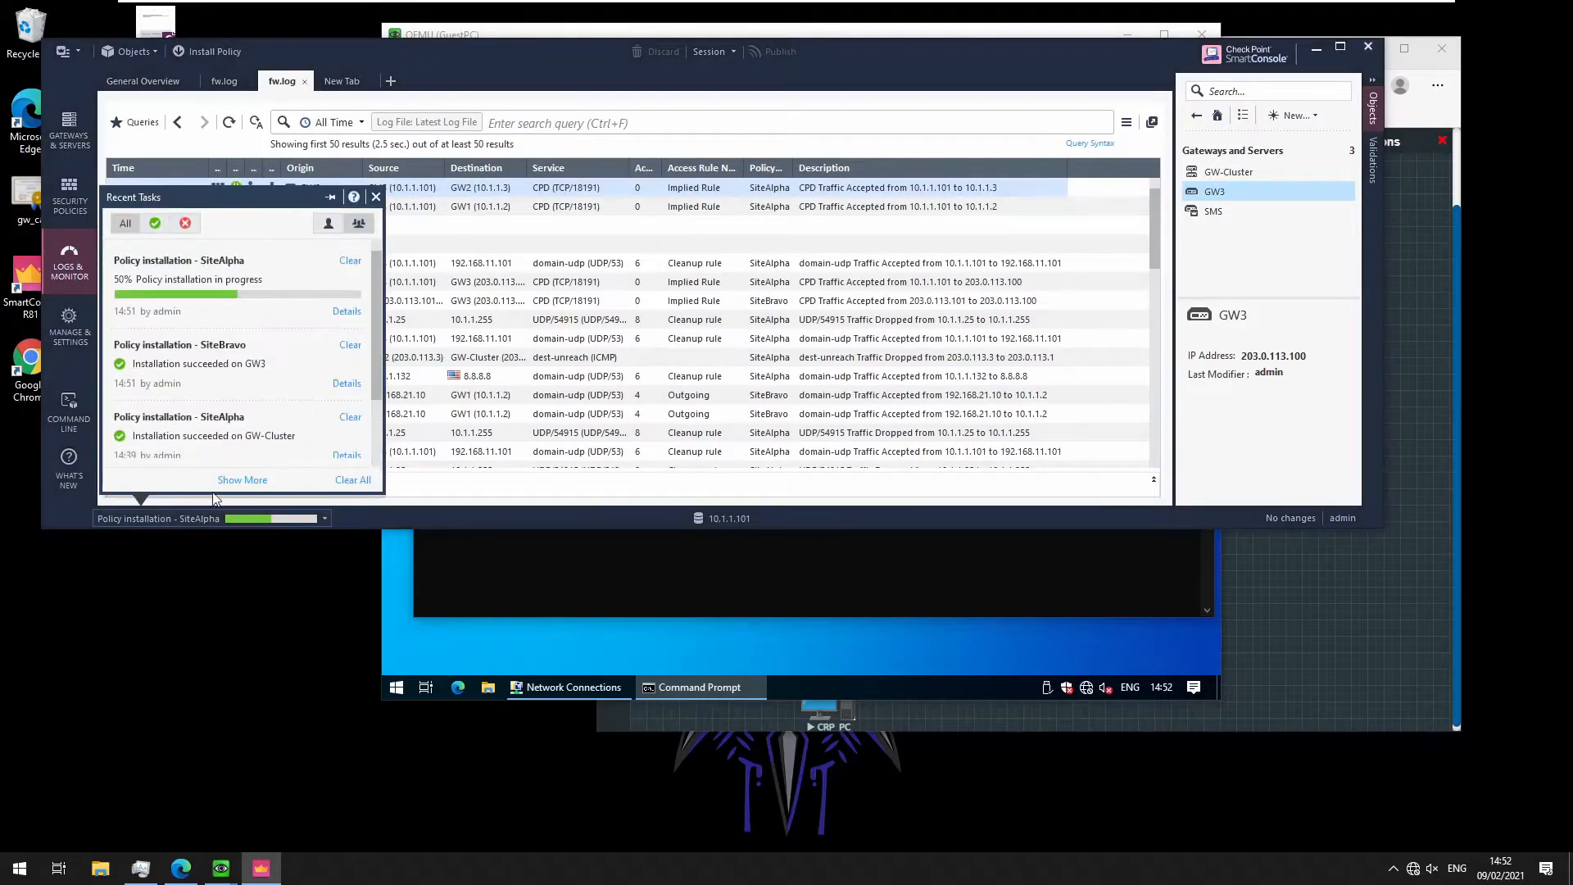
{"action": "left_click", "coordinate": [351, 314]}
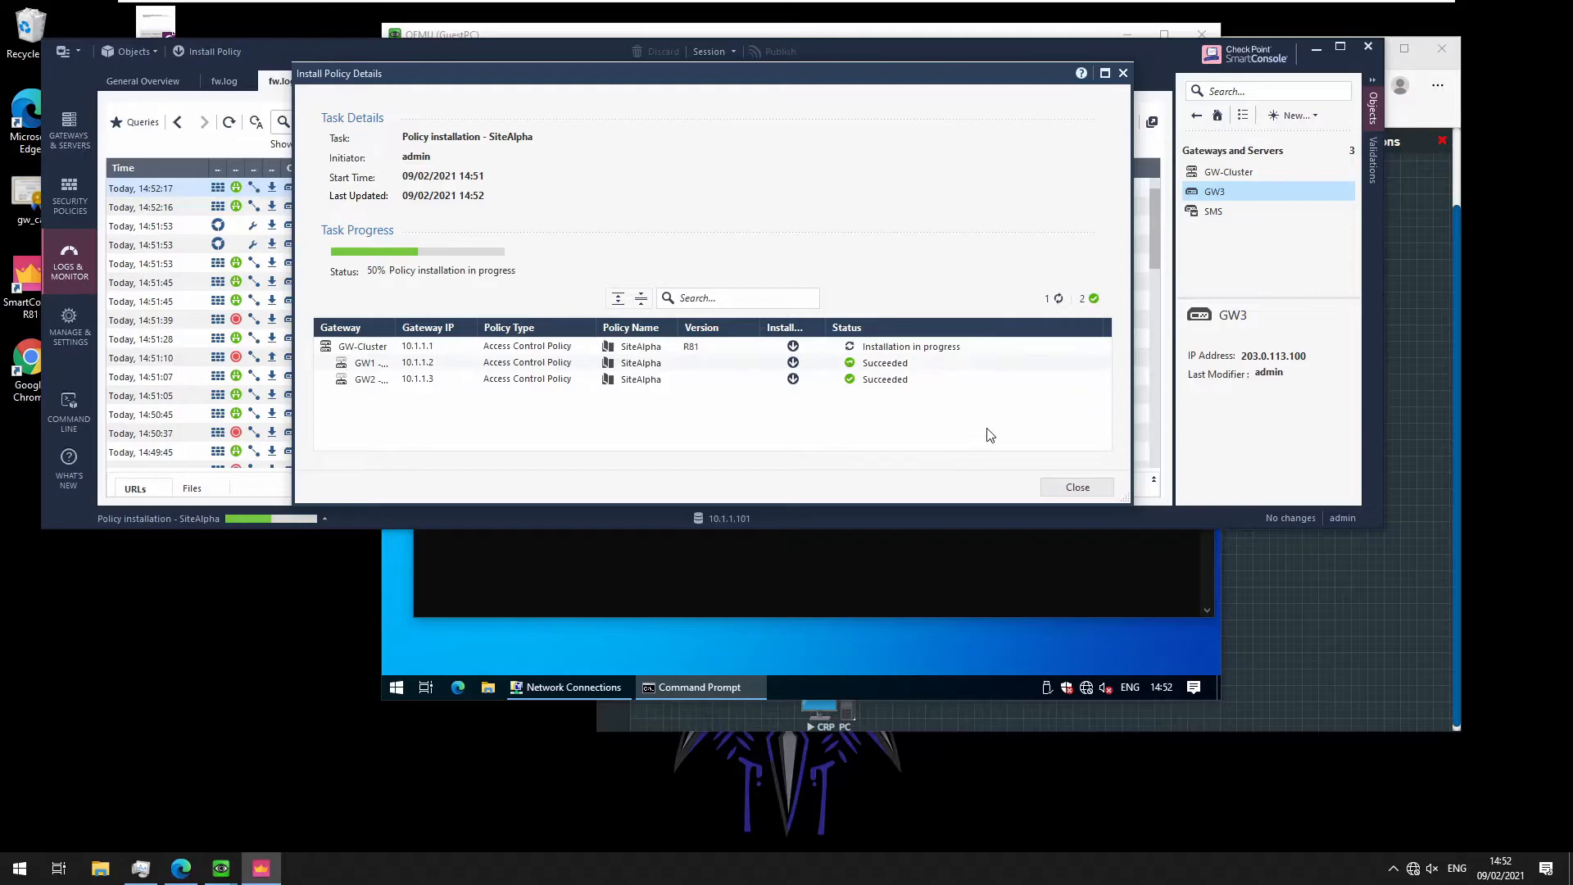
{"action": "left_click", "coordinate": [1079, 490]}
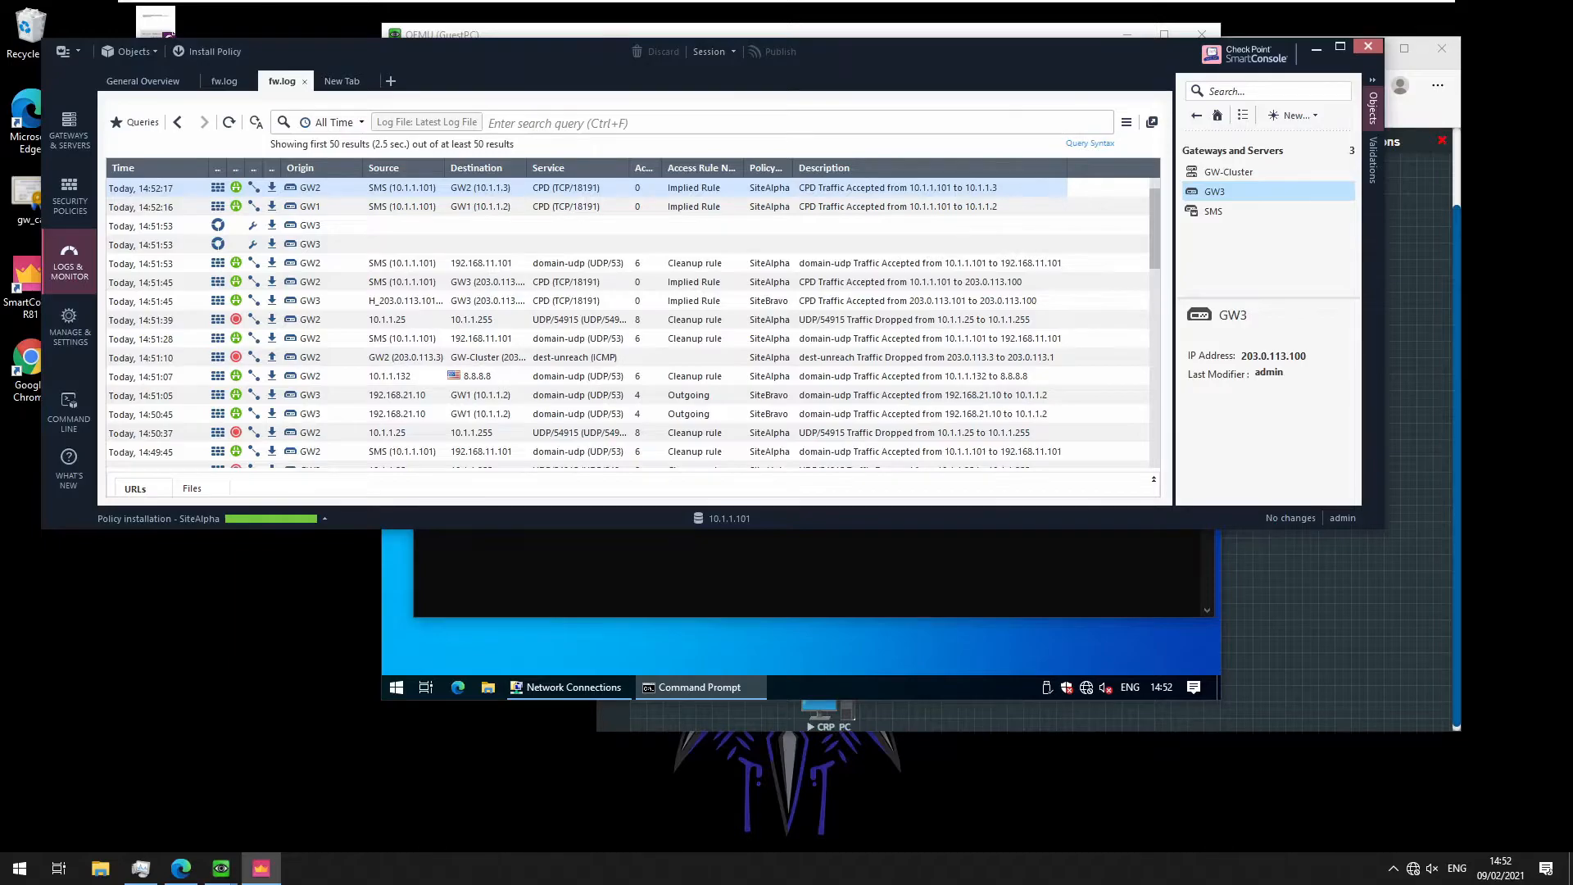
Re-run ping 10.1.1.10, then ping 10.1.1.101, and refresh the SmartConsole log
{"action": "left_click", "coordinate": [778, 588]}
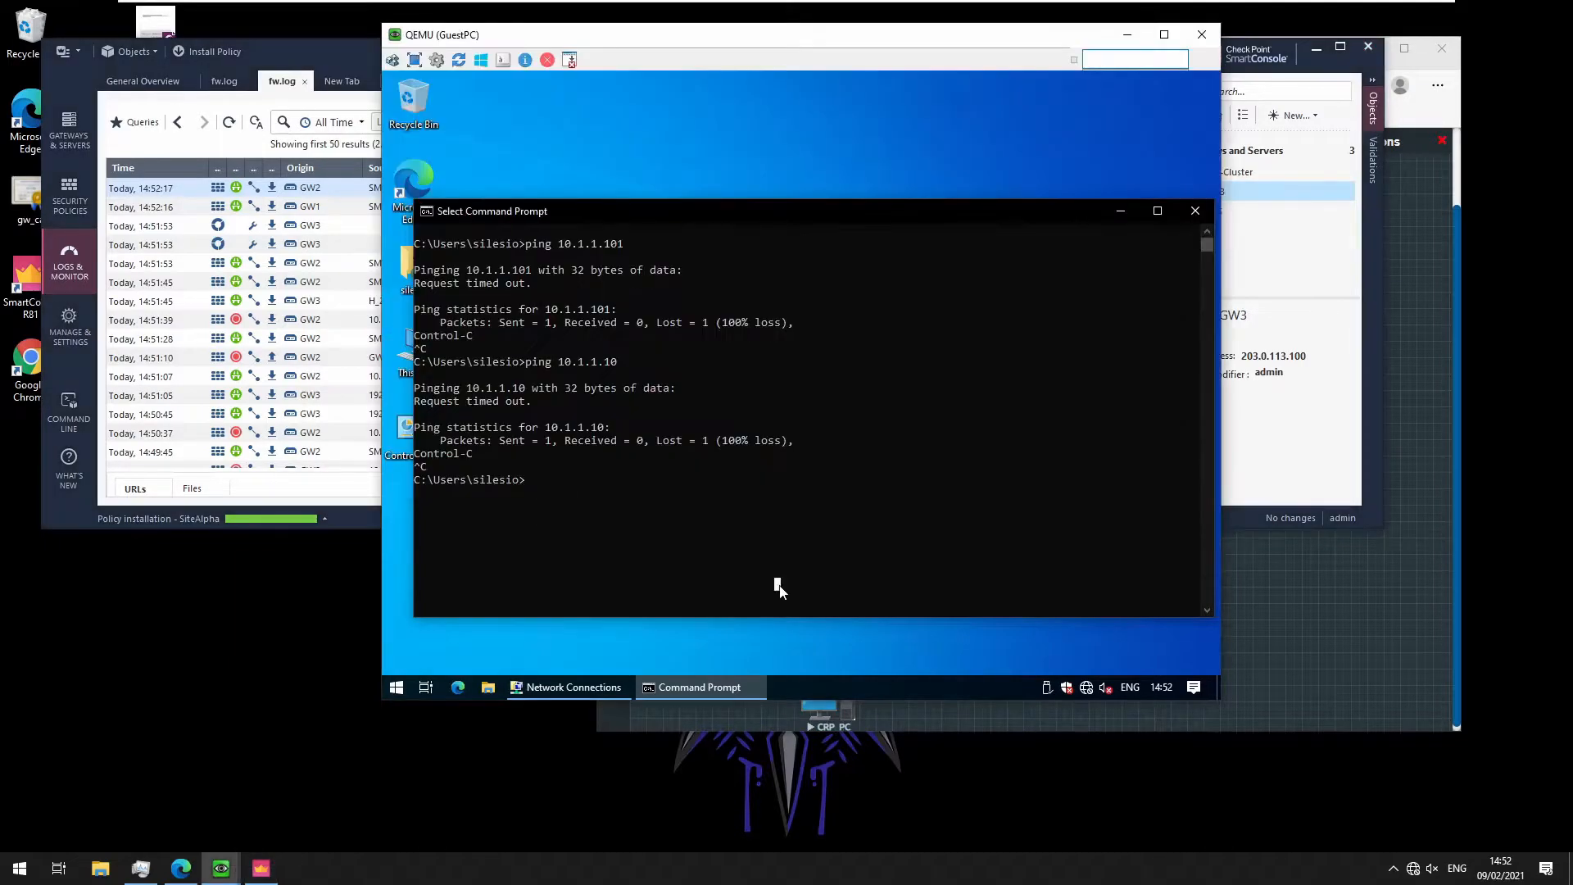
{"action": "key", "text": "Up"}
{"action": "key", "text": "Return"}
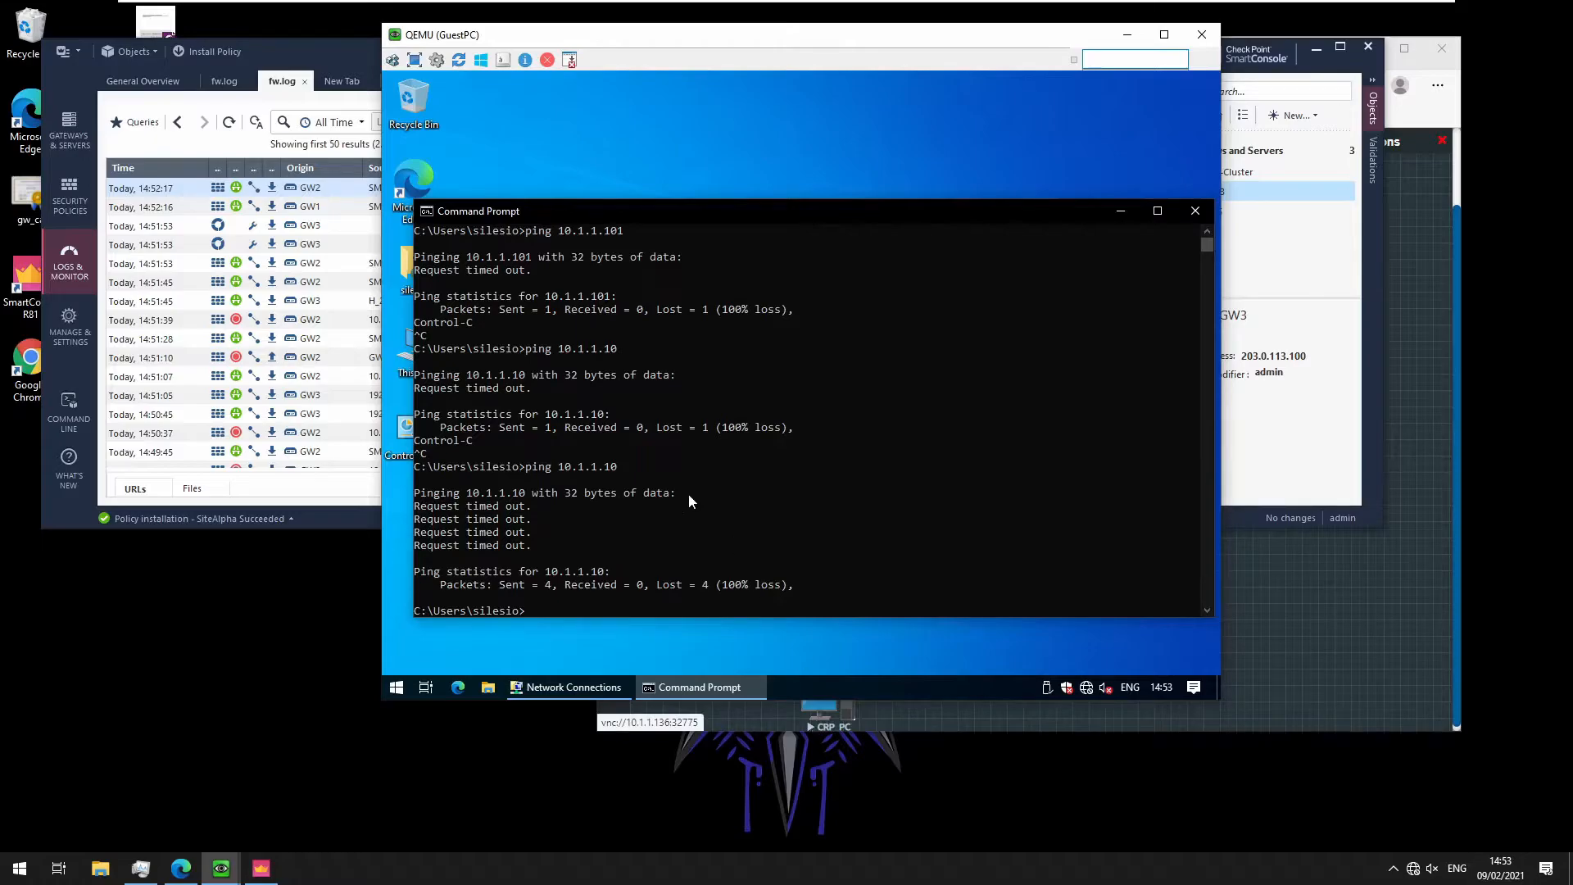
{"action": "key", "text": "Up"}
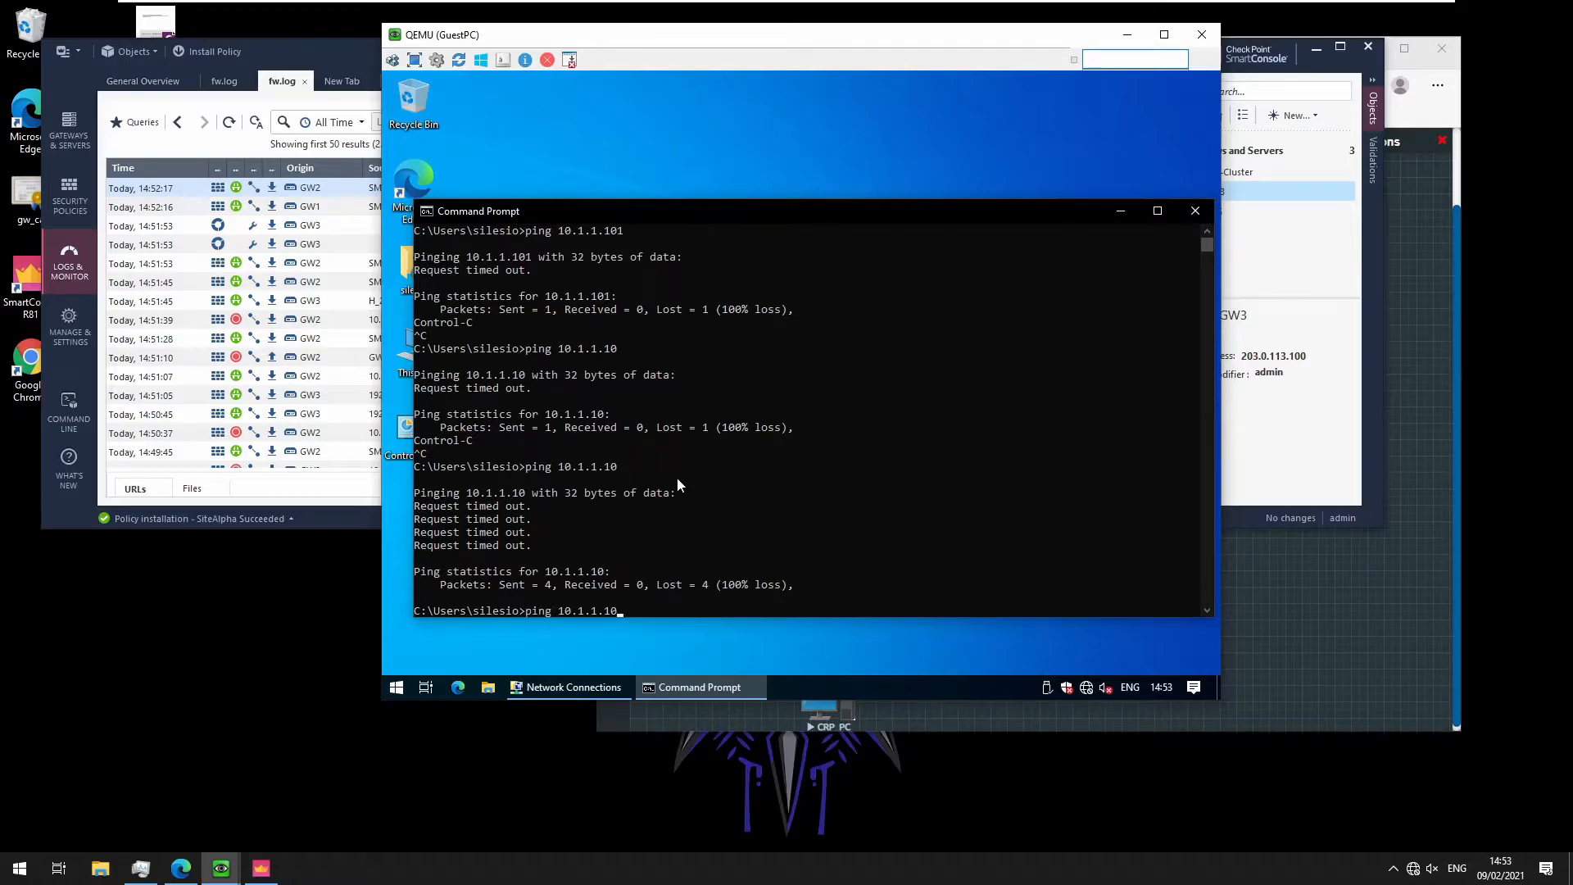
{"action": "type", "text": "1"}
{"action": "key", "text": "Return"}
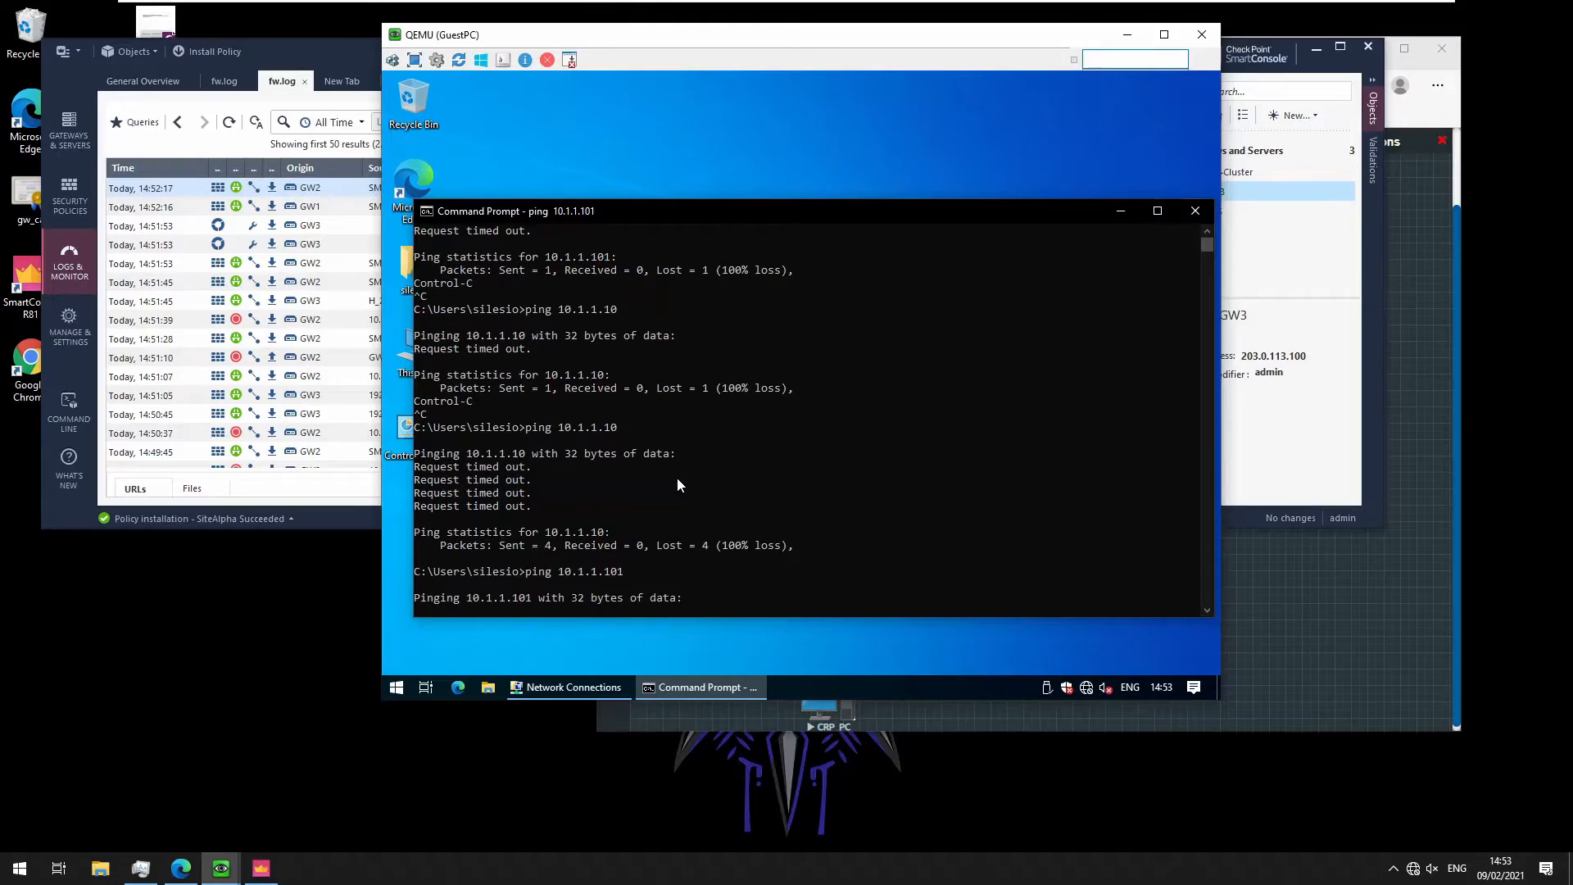
{"action": "left_click", "coordinate": [230, 122]}
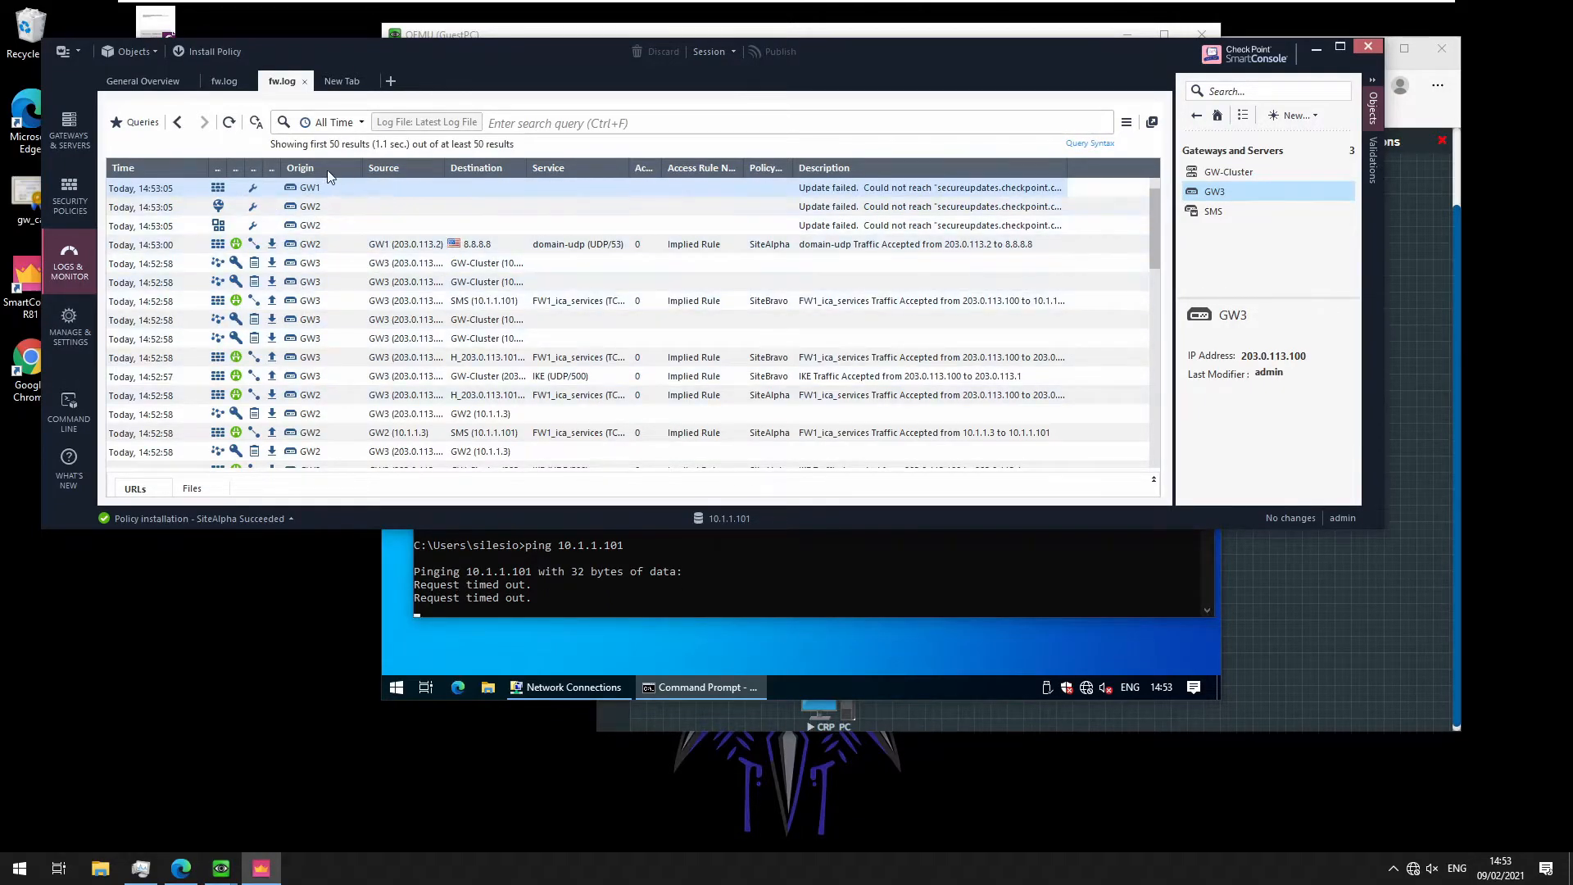
Filter the firewall log with the query src:192.168.21.10
{"action": "left_click", "coordinate": [524, 125]}
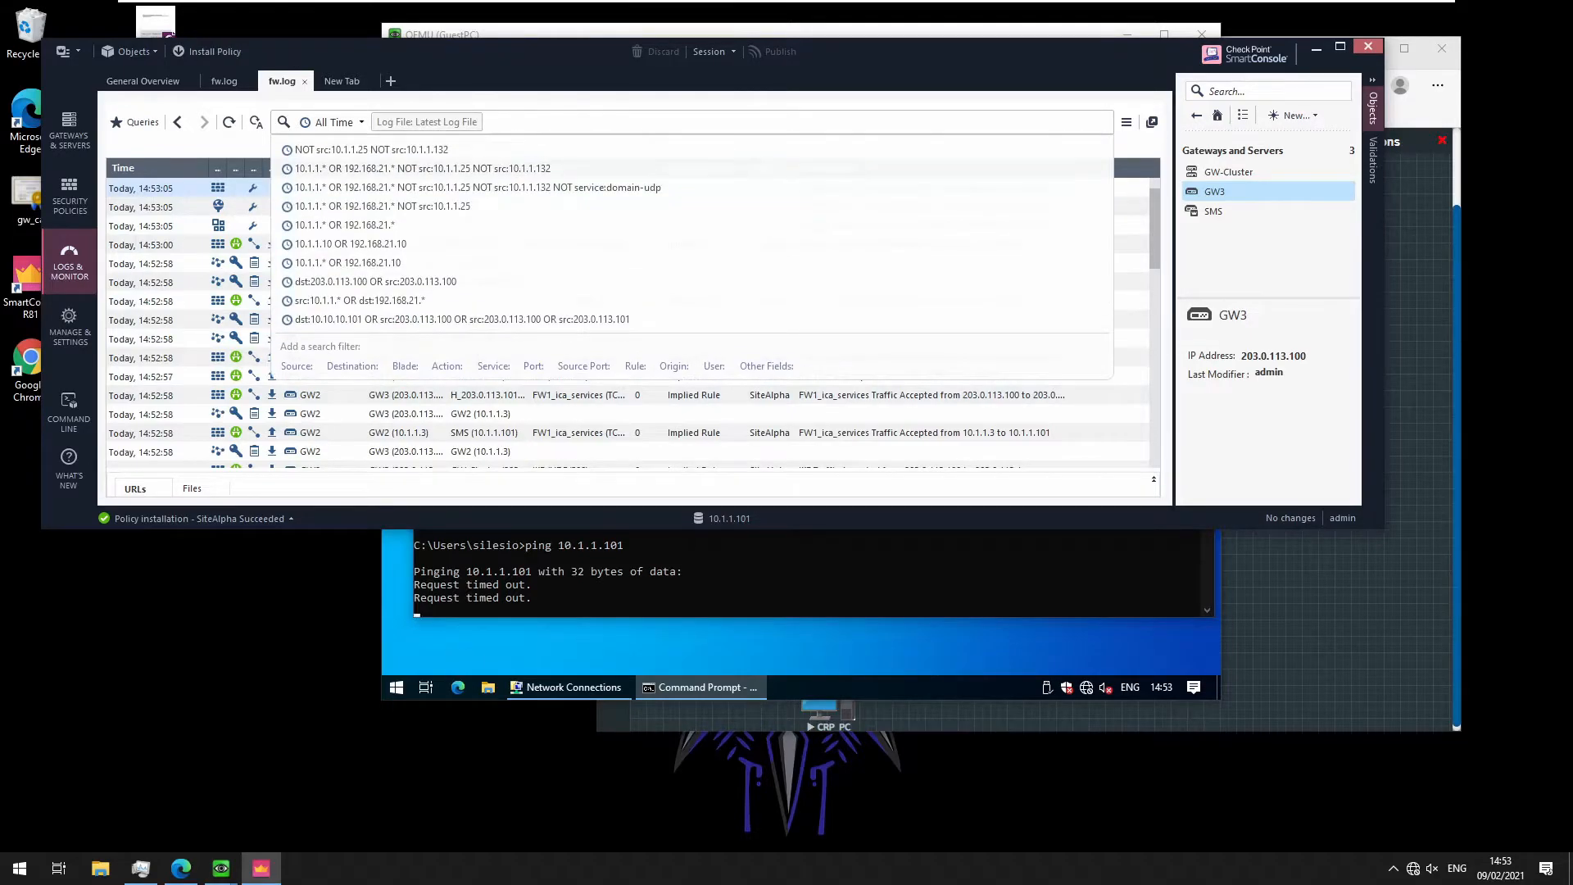
{"action": "type", "text": "S"}
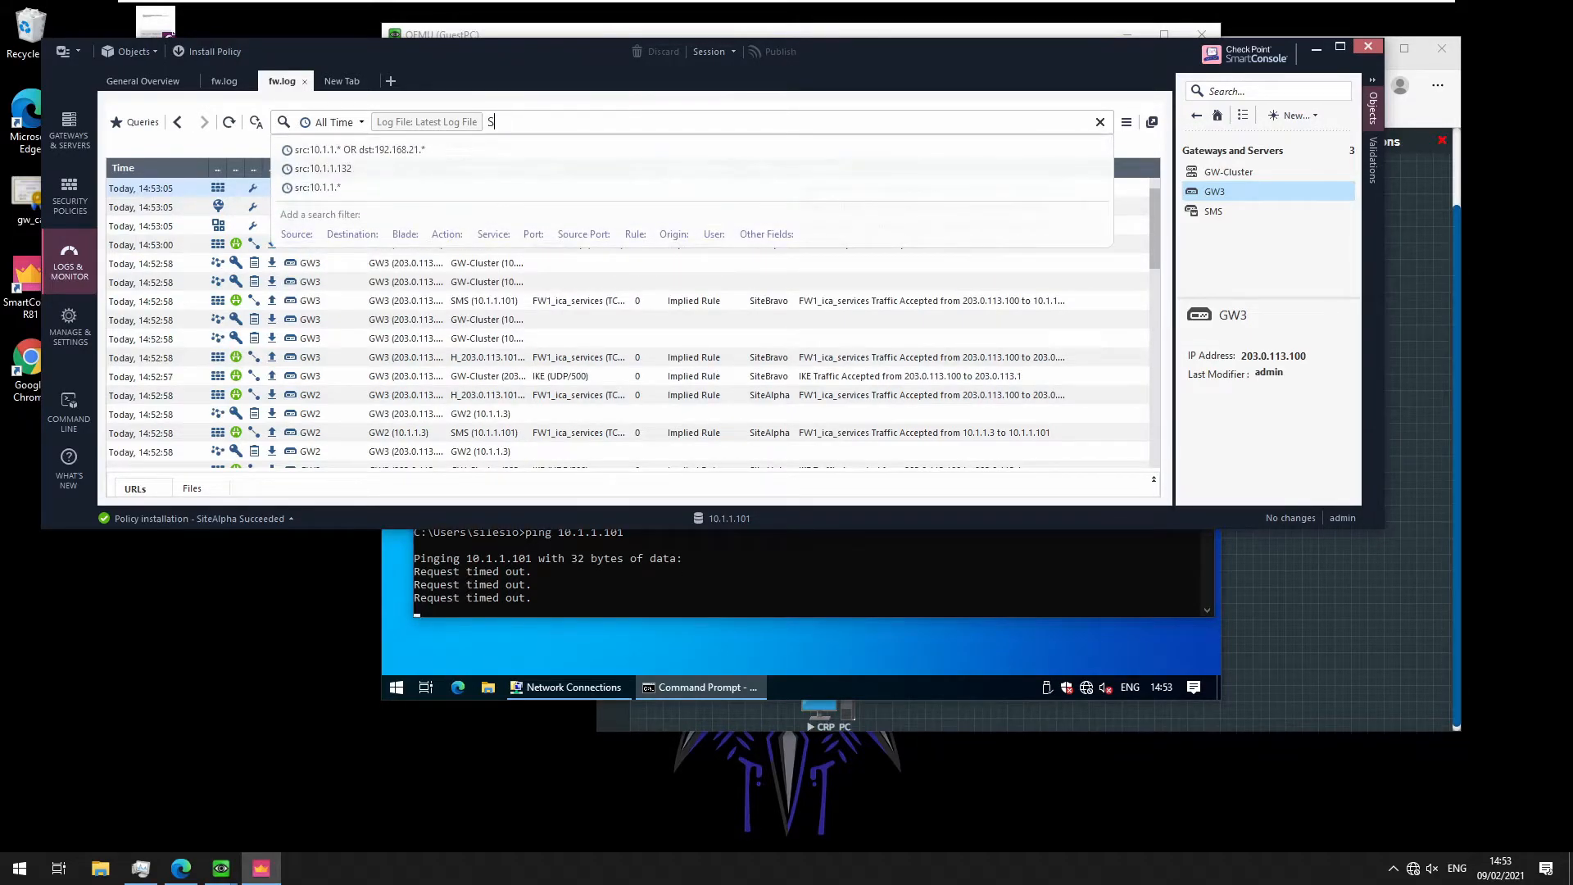
{"action": "key", "text": "BackSpace"}
{"action": "type", "text": "src"}
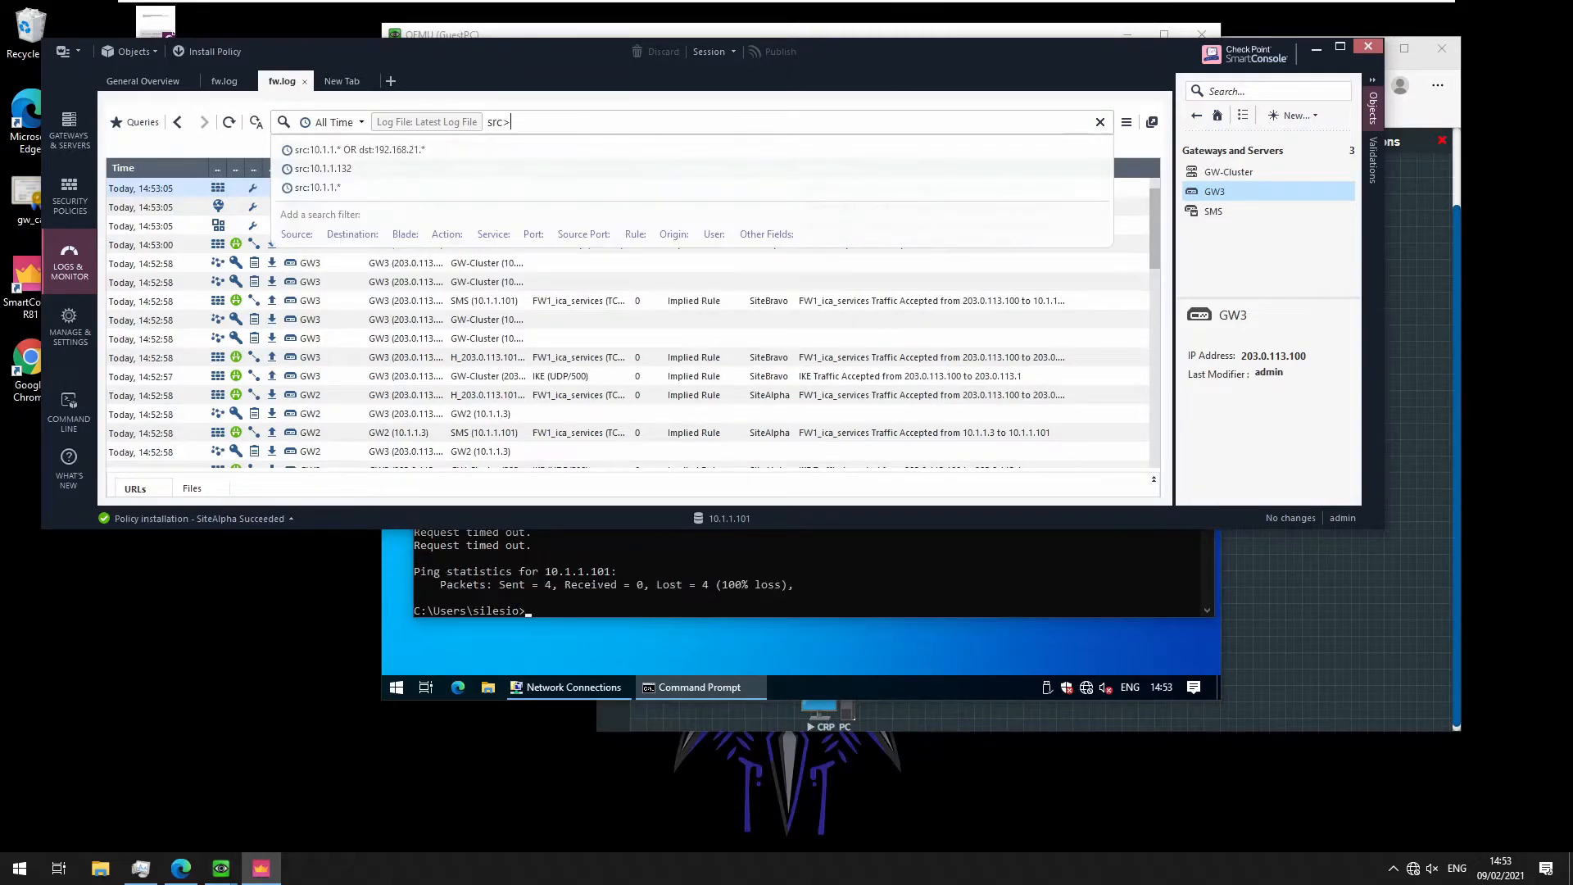
{"action": "key", "text": "alt+shift"}
{"action": "type", "text": ":192.168.1"}
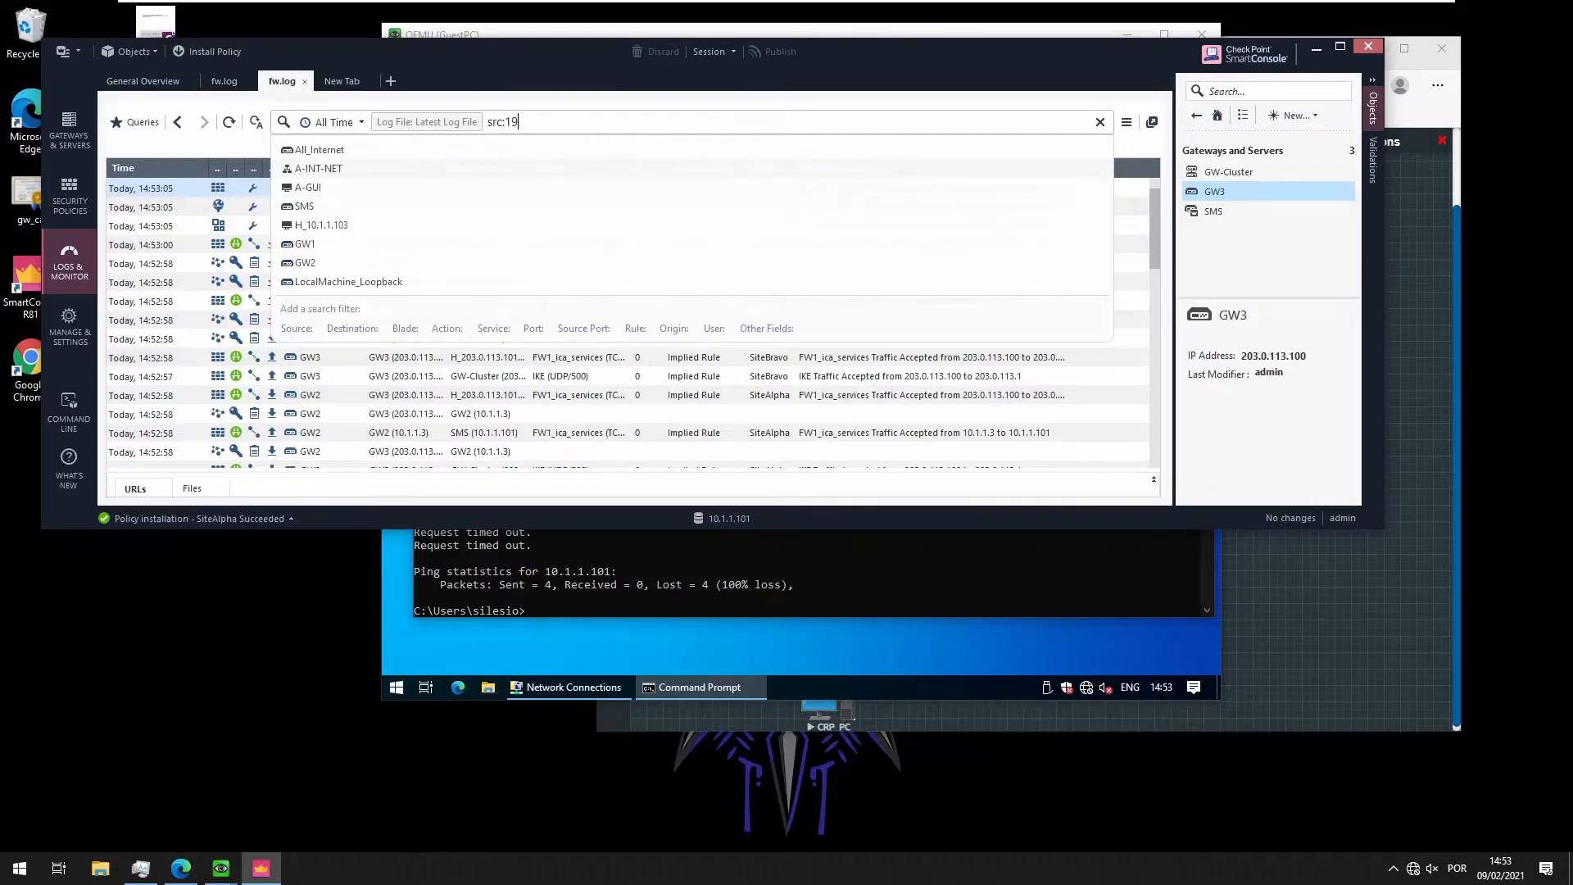
{"action": "key", "text": "BackSpace"}
{"action": "type", "text": "21.10"}
{"action": "key", "text": "Return"}
{"action": "key", "text": "Return"}
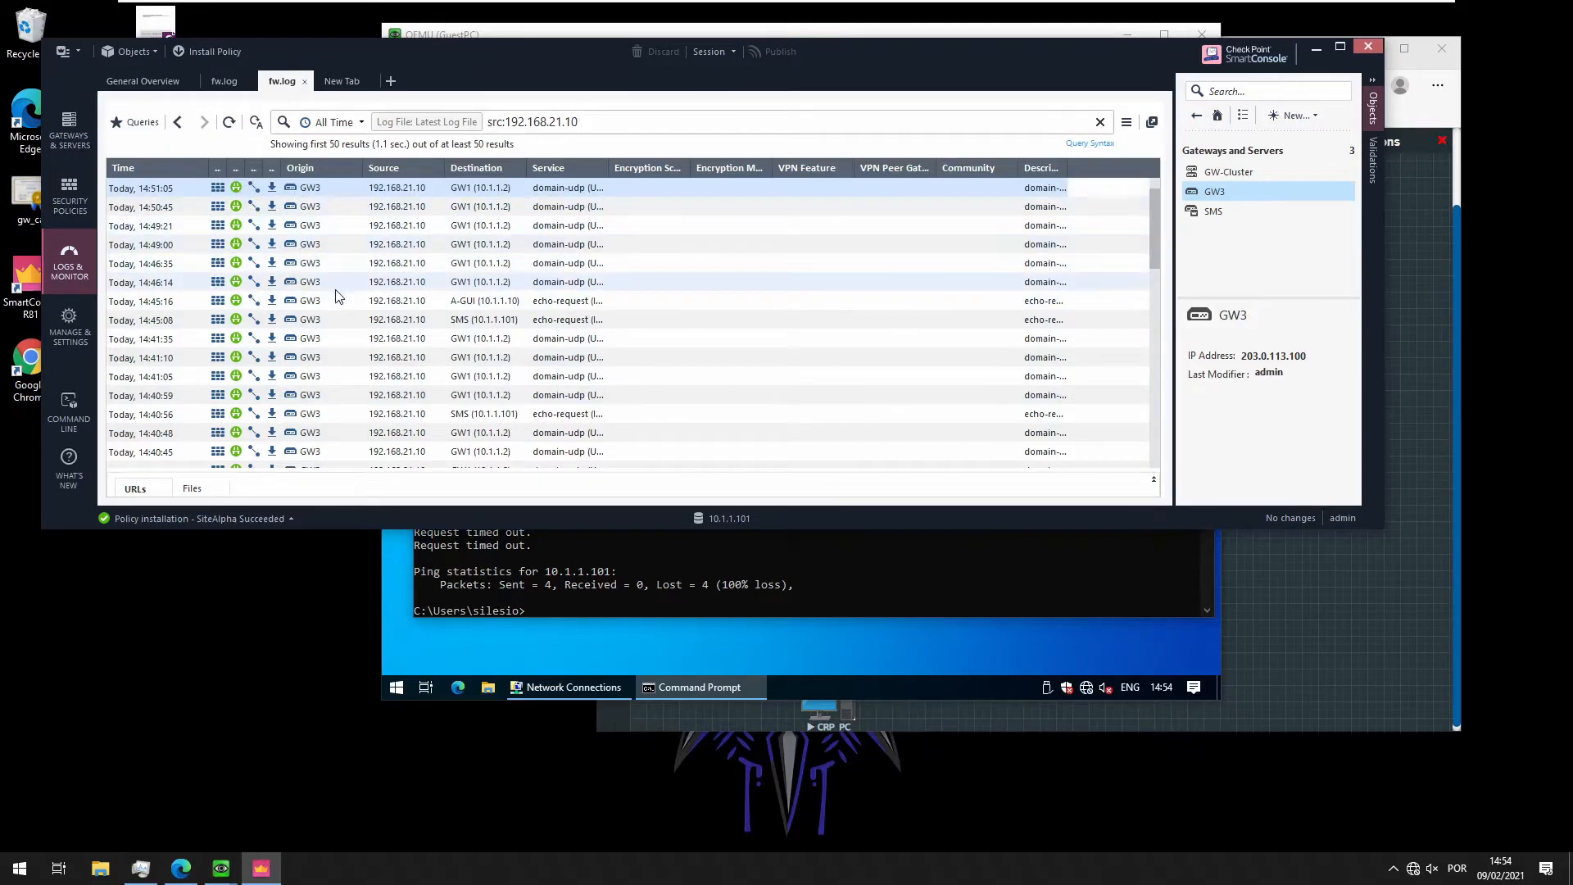
Inspect the 14:49:00 and 14:45:08 encrypted Intranet log entries in the results
{"action": "left_click", "coordinate": [406, 248]}
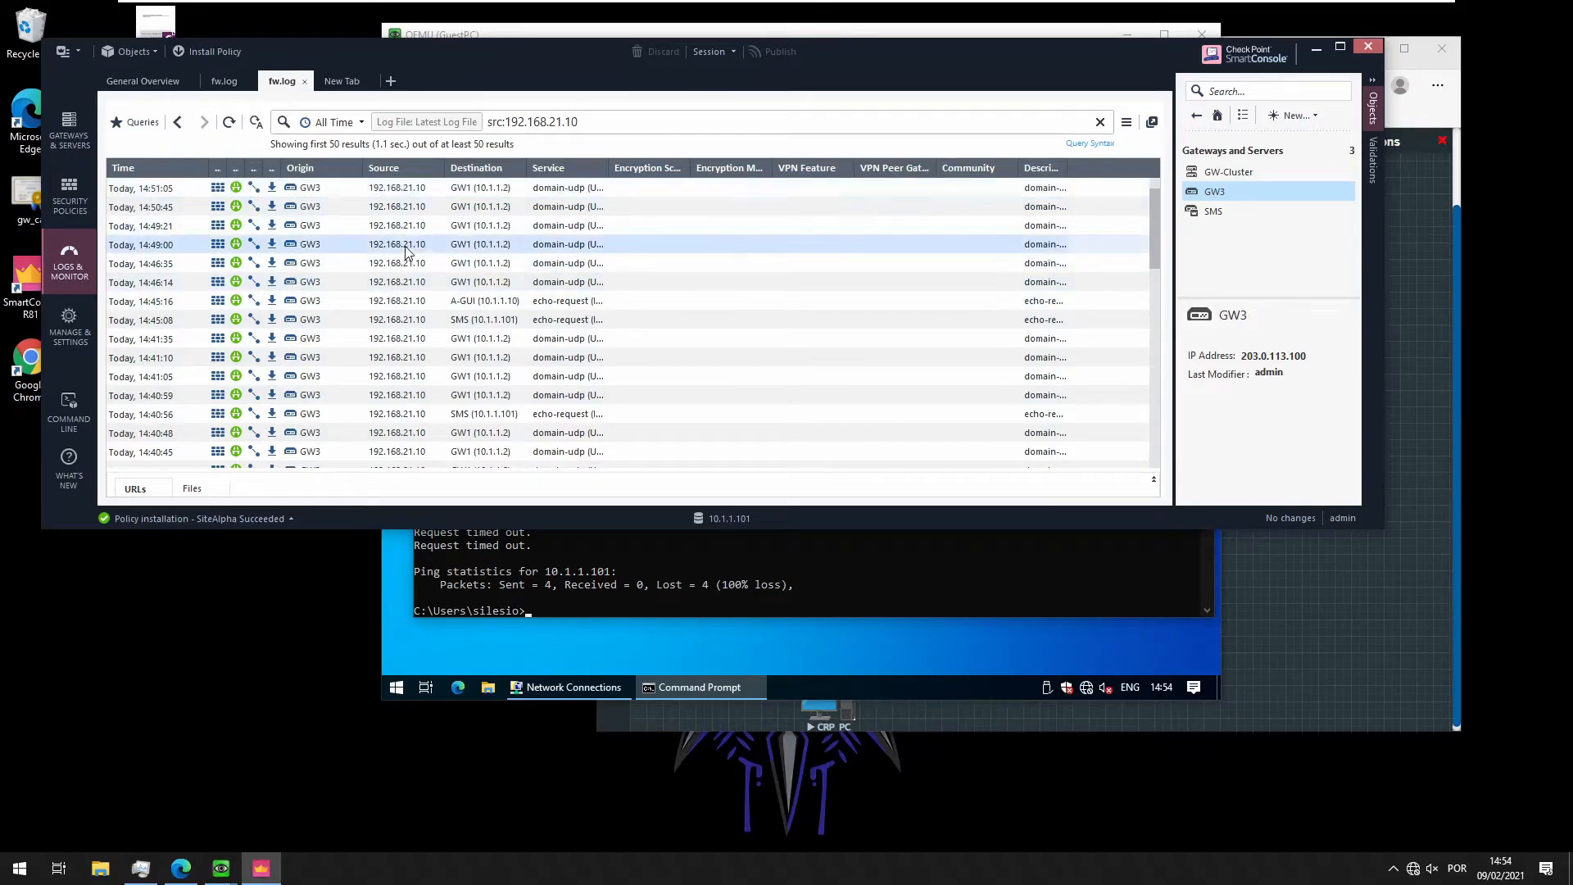
{"action": "left_click", "coordinate": [474, 321]}
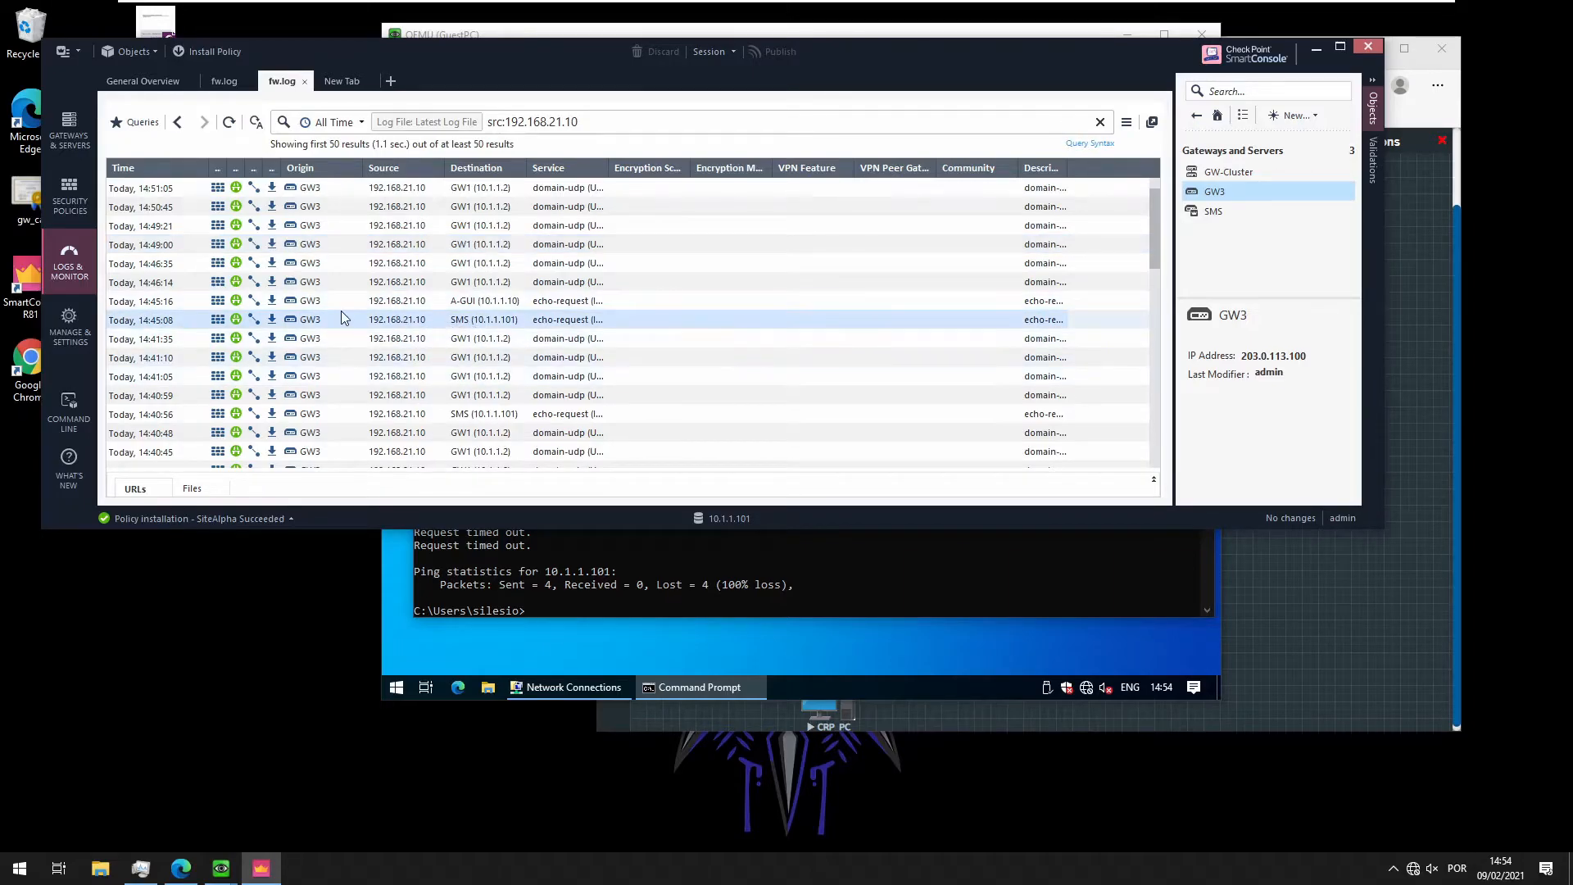
{"action": "scroll", "coordinate": [336, 347], "scroll_direction": "down", "scroll_amount": 1}
{"action": "scroll", "coordinate": [336, 347], "scroll_direction": "down", "scroll_amount": 3}
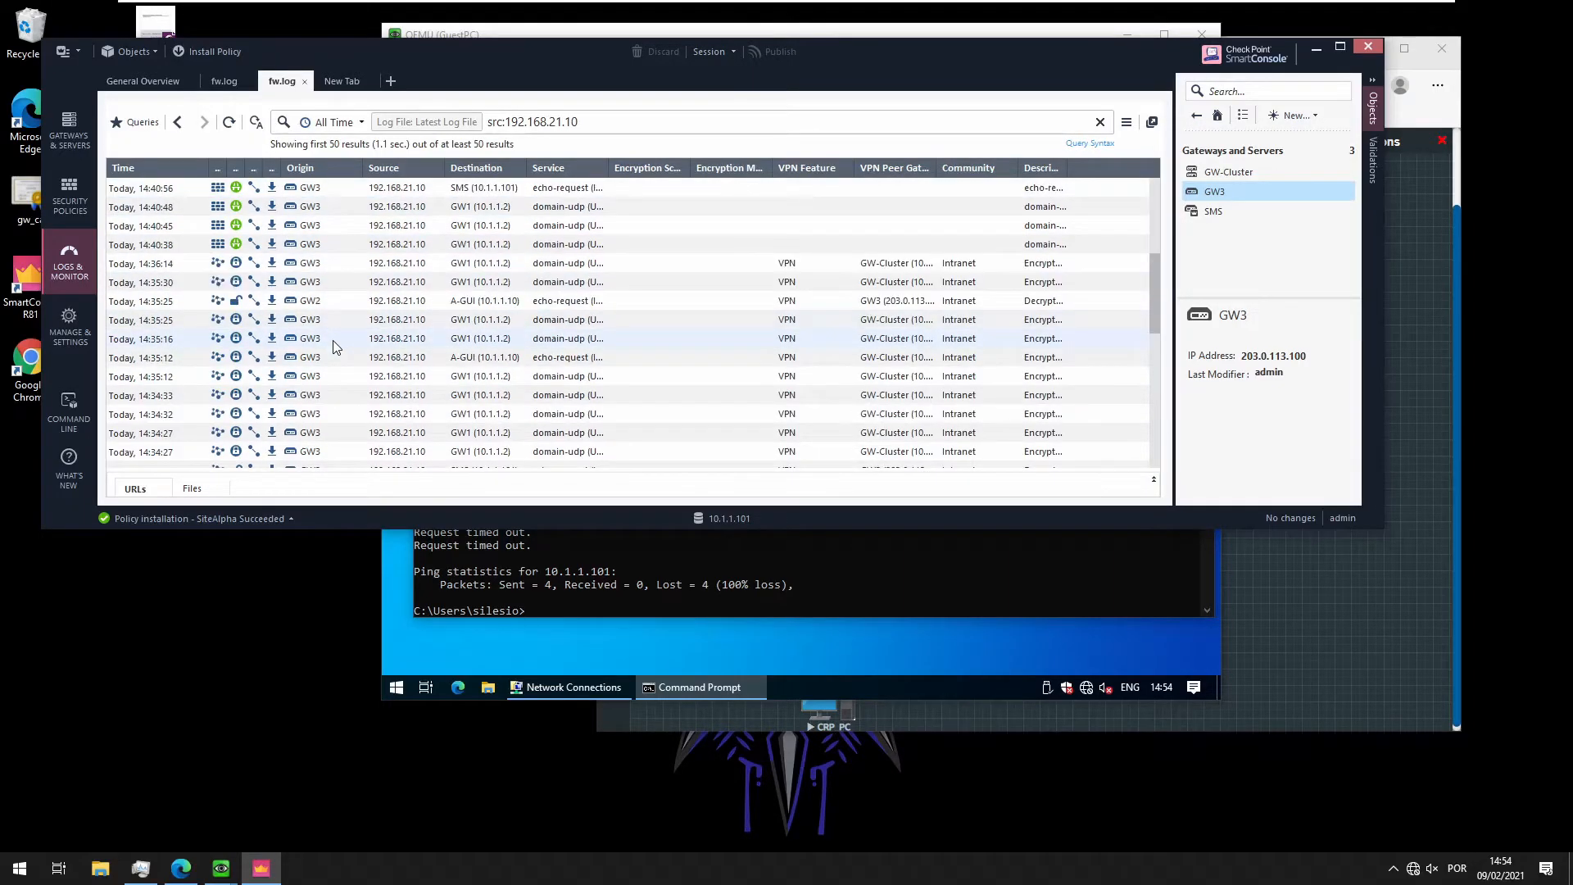
{"action": "scroll", "coordinate": [336, 347], "scroll_direction": "up", "scroll_amount": 4}
Re-run the ping to 10.1.1.101 on the guest PC
{"action": "left_click", "coordinate": [549, 564]}
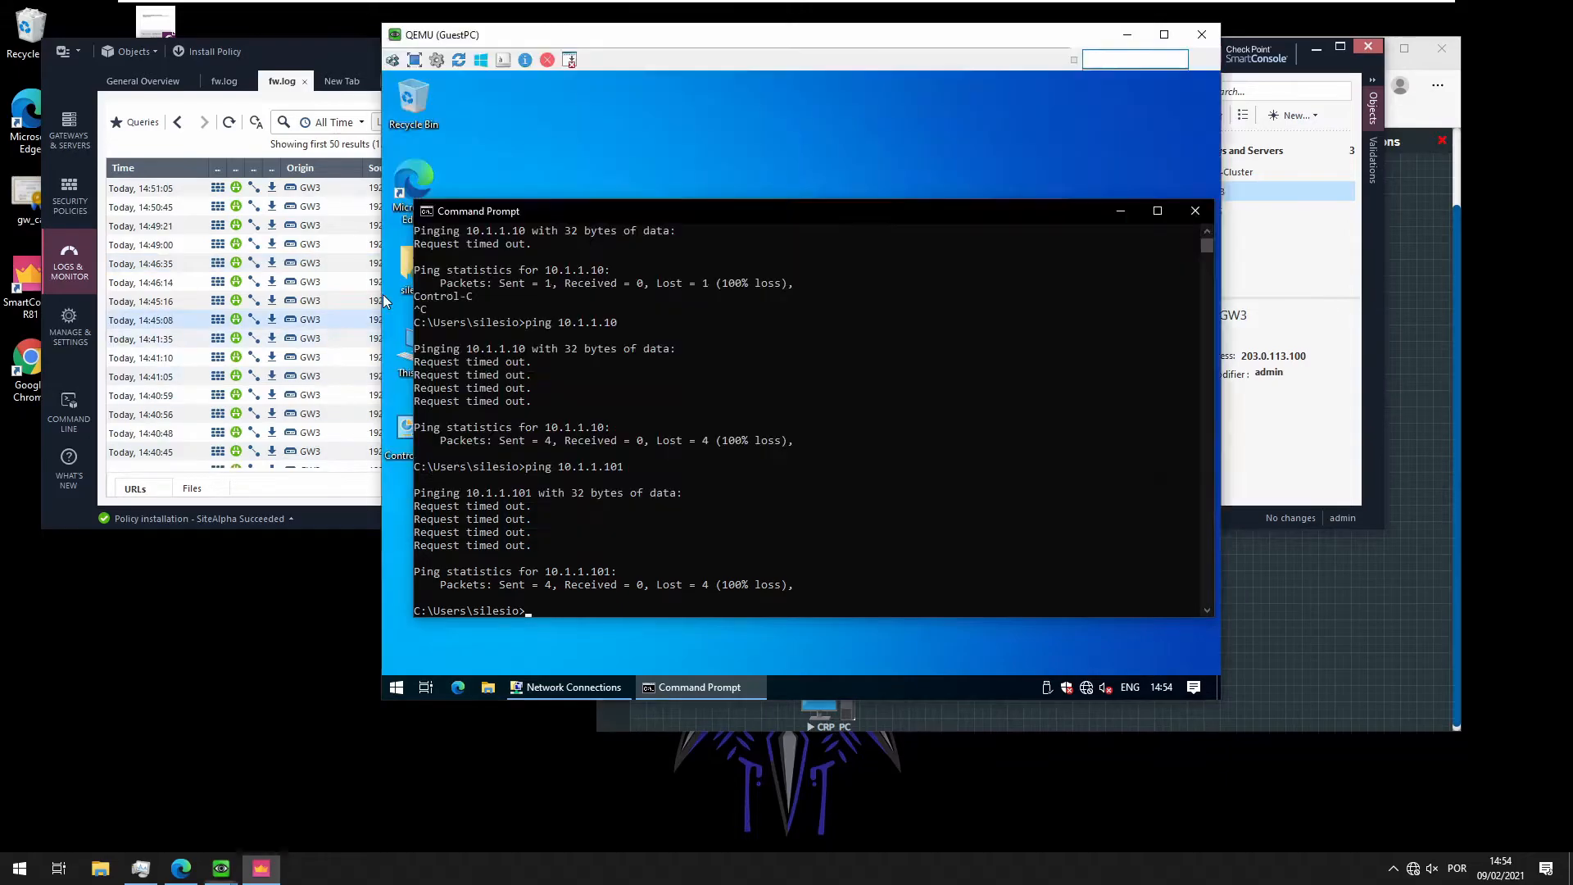
{"action": "key", "text": "Up"}
{"action": "key", "text": "Return"}
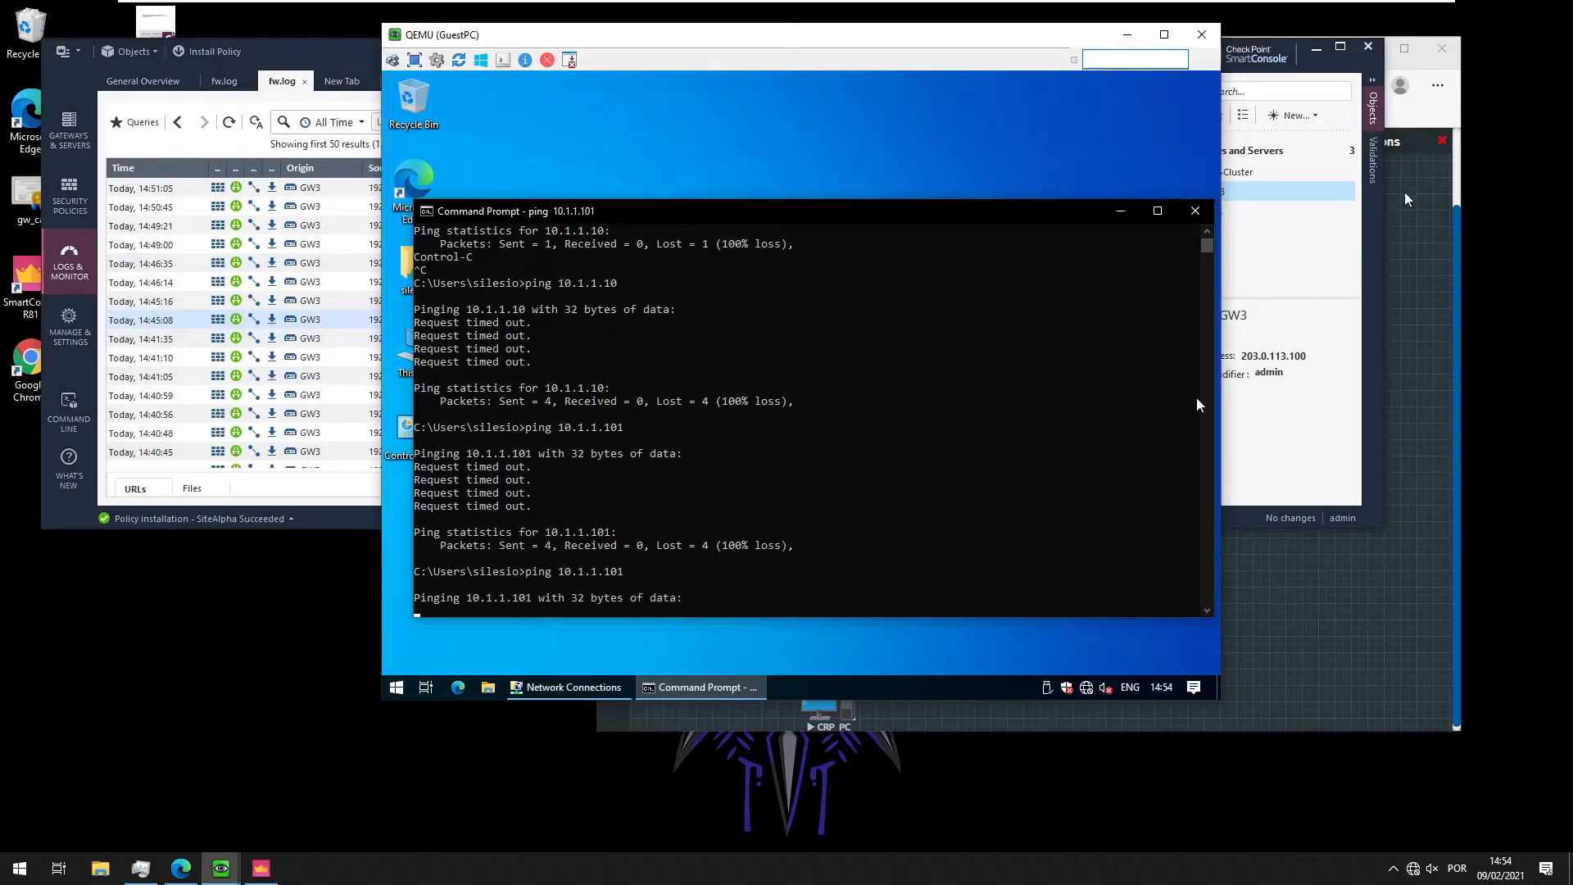
Open the MyIntranet community from the VPN Communities list
{"action": "left_click", "coordinate": [72, 200]}
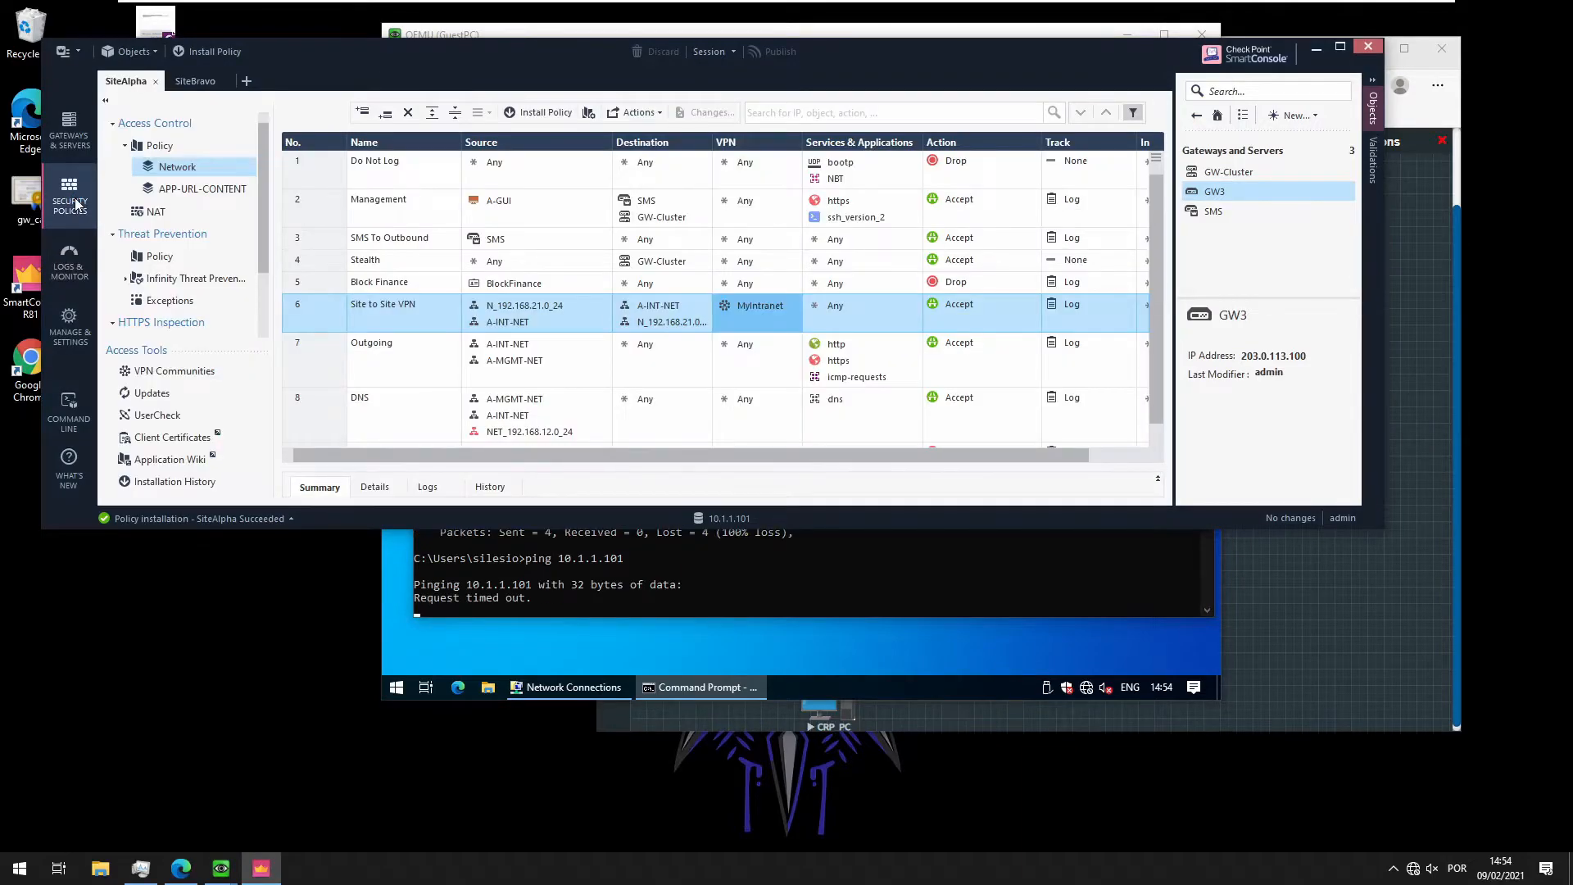
{"action": "mouse_move", "coordinate": [831, 346]}
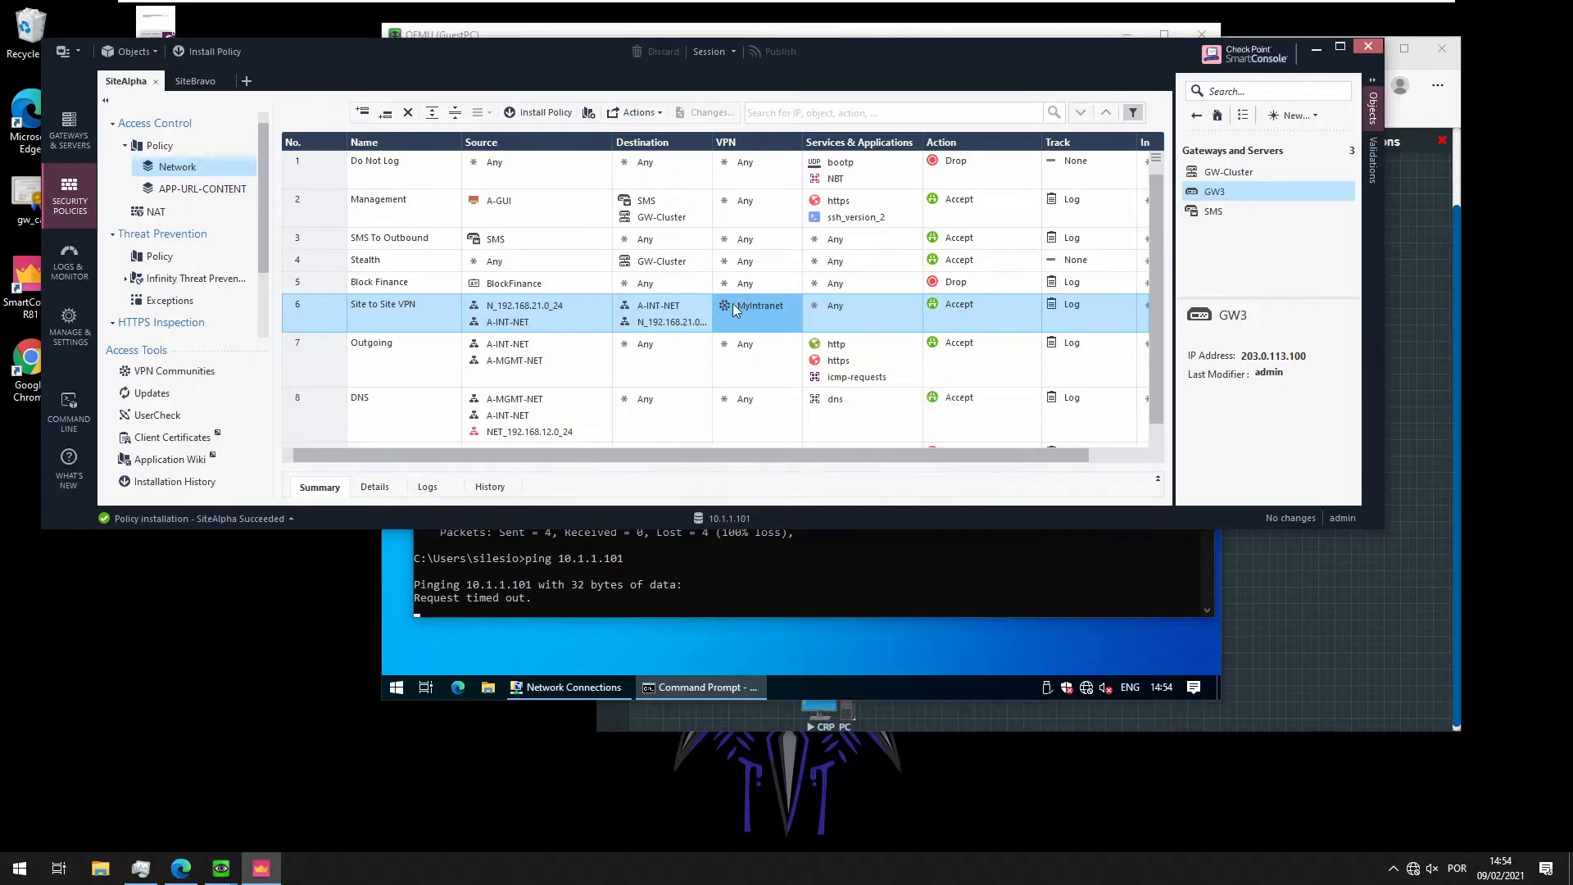
{"action": "mouse_move", "coordinate": [723, 310]}
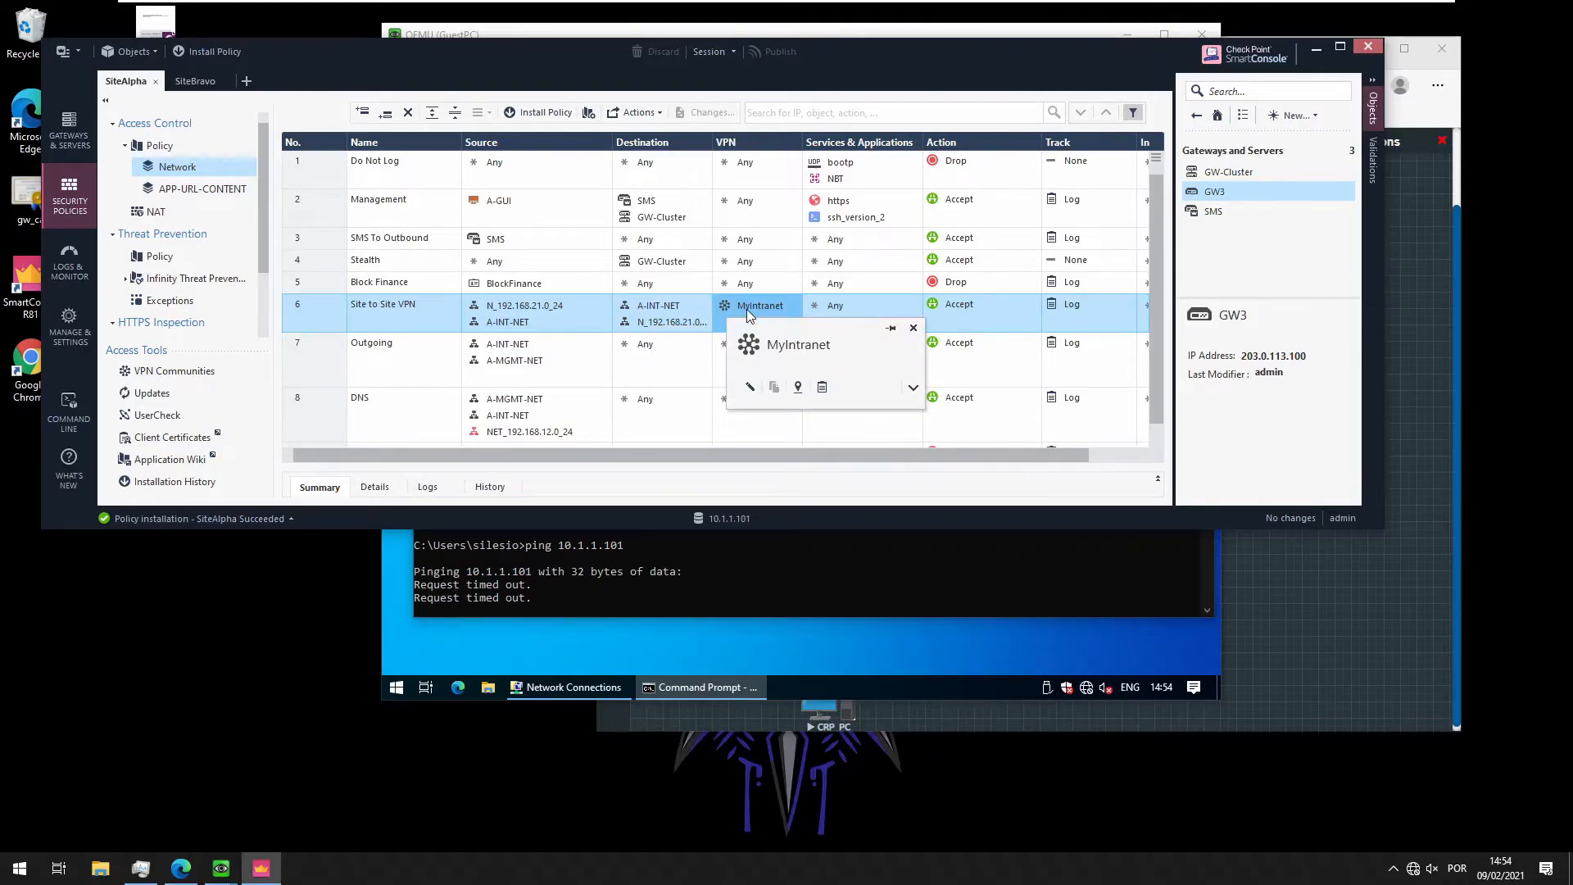
{"action": "left_click", "coordinate": [178, 378]}
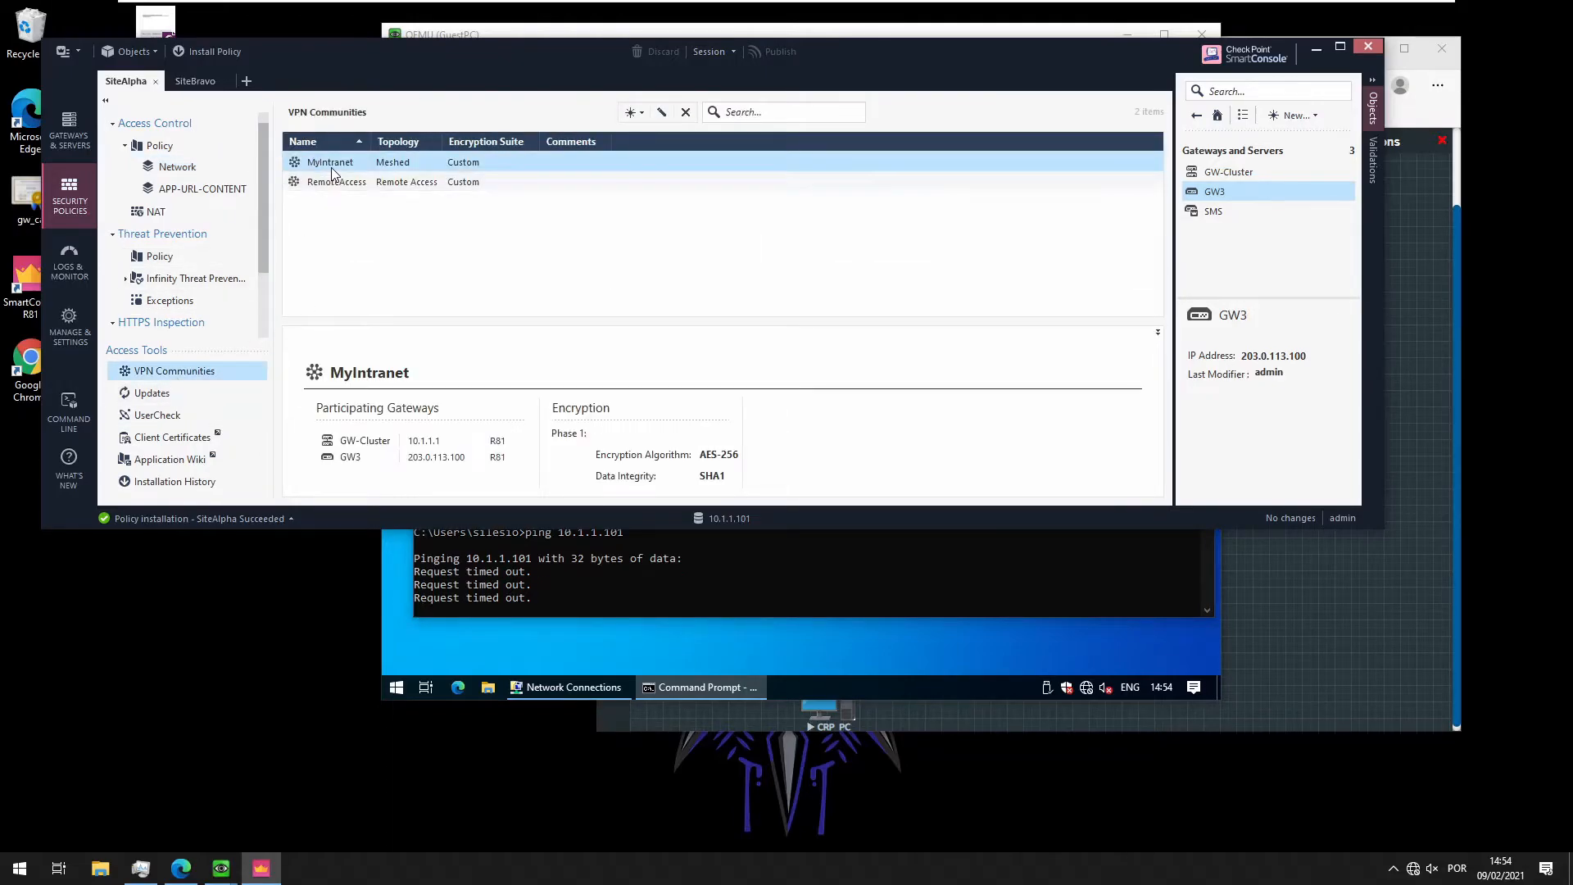
{"action": "double_click", "coordinate": [332, 163]}
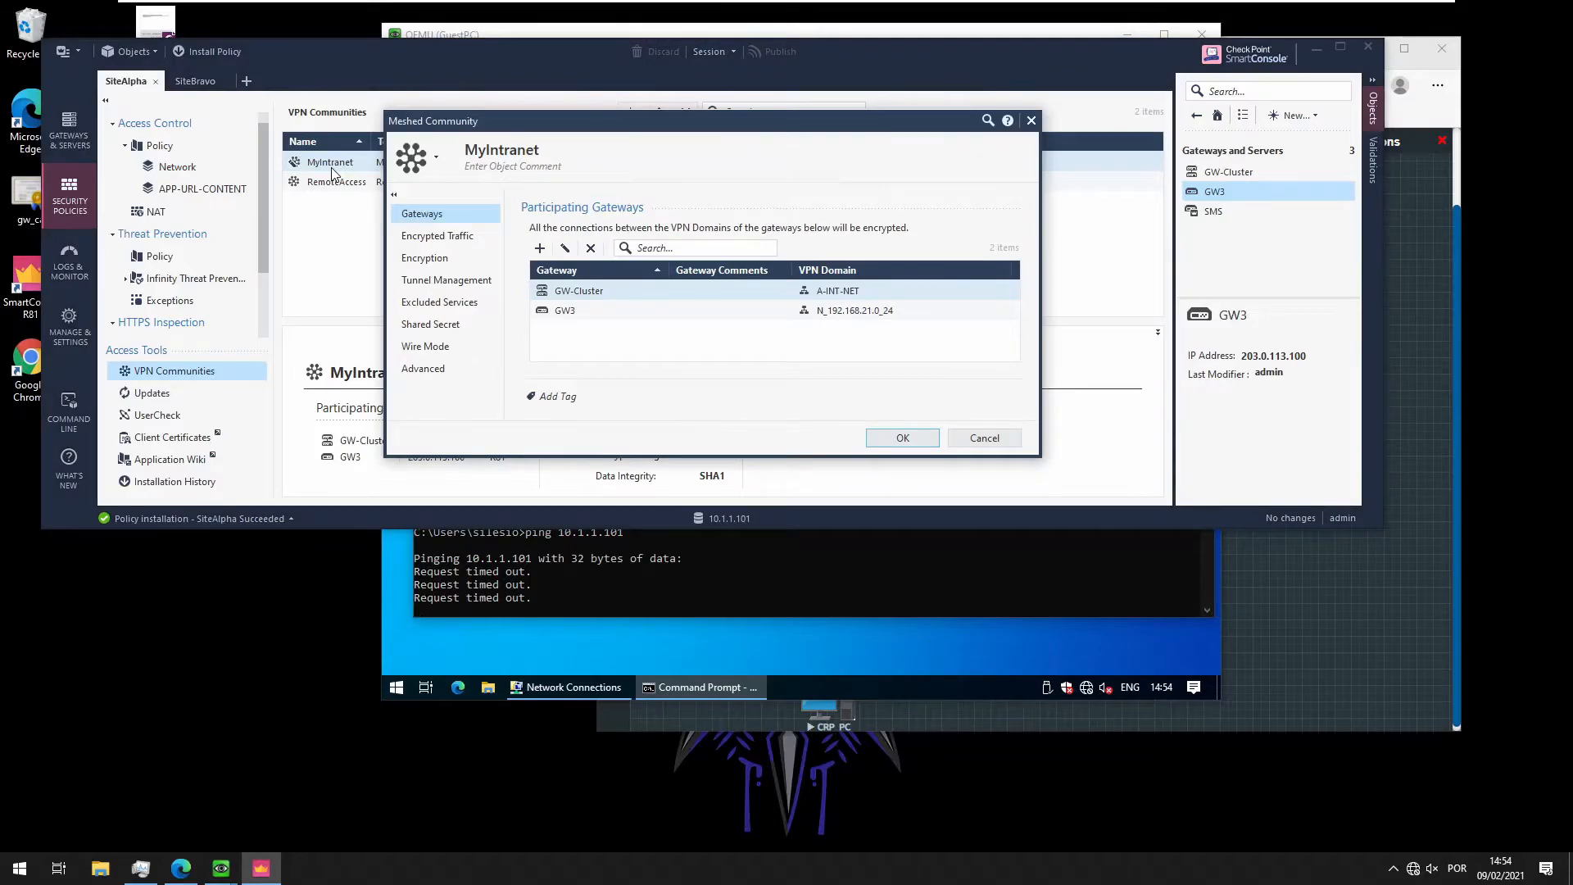
Review MyIntranet's encryption, tunnel management, excluded services, wire mode and advanced pages, then cancel
{"action": "left_click", "coordinate": [448, 239]}
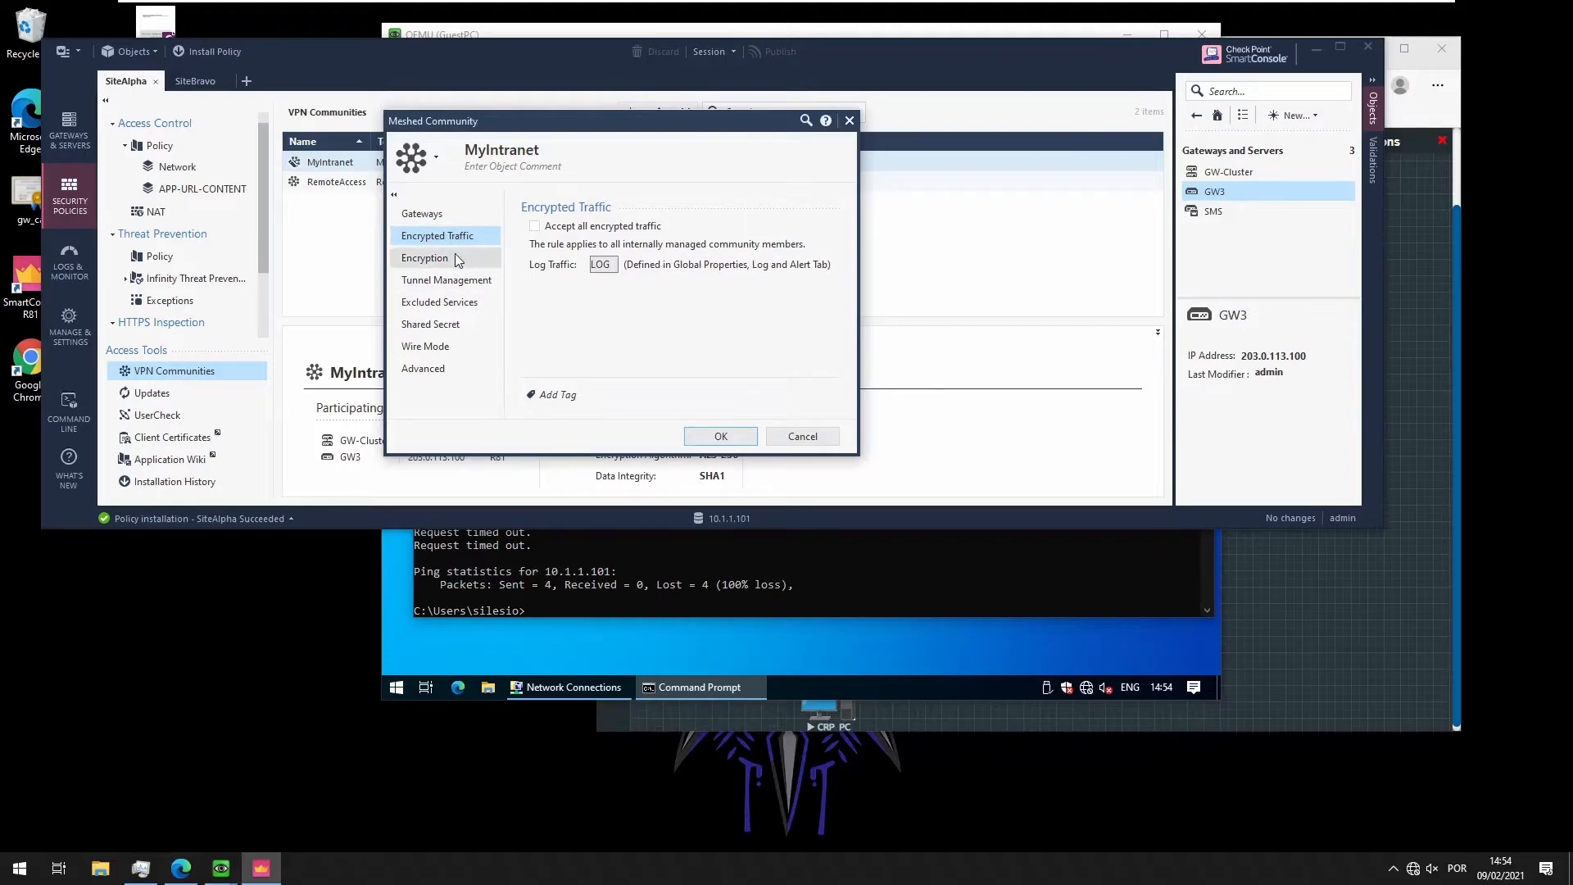
{"action": "left_click", "coordinate": [454, 256]}
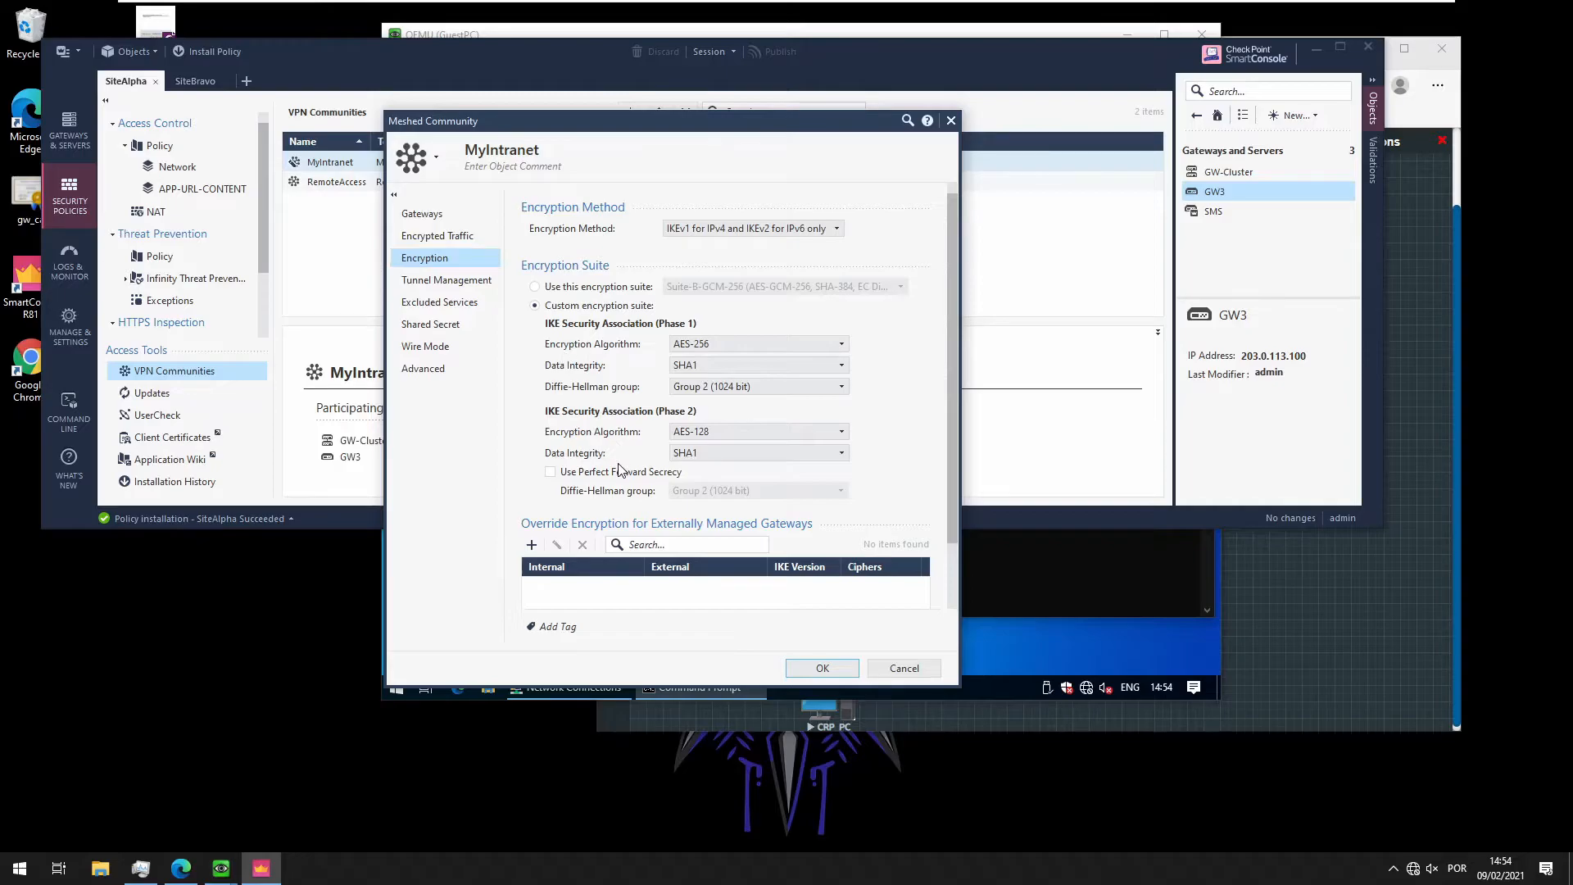
{"action": "left_click", "coordinate": [449, 280]}
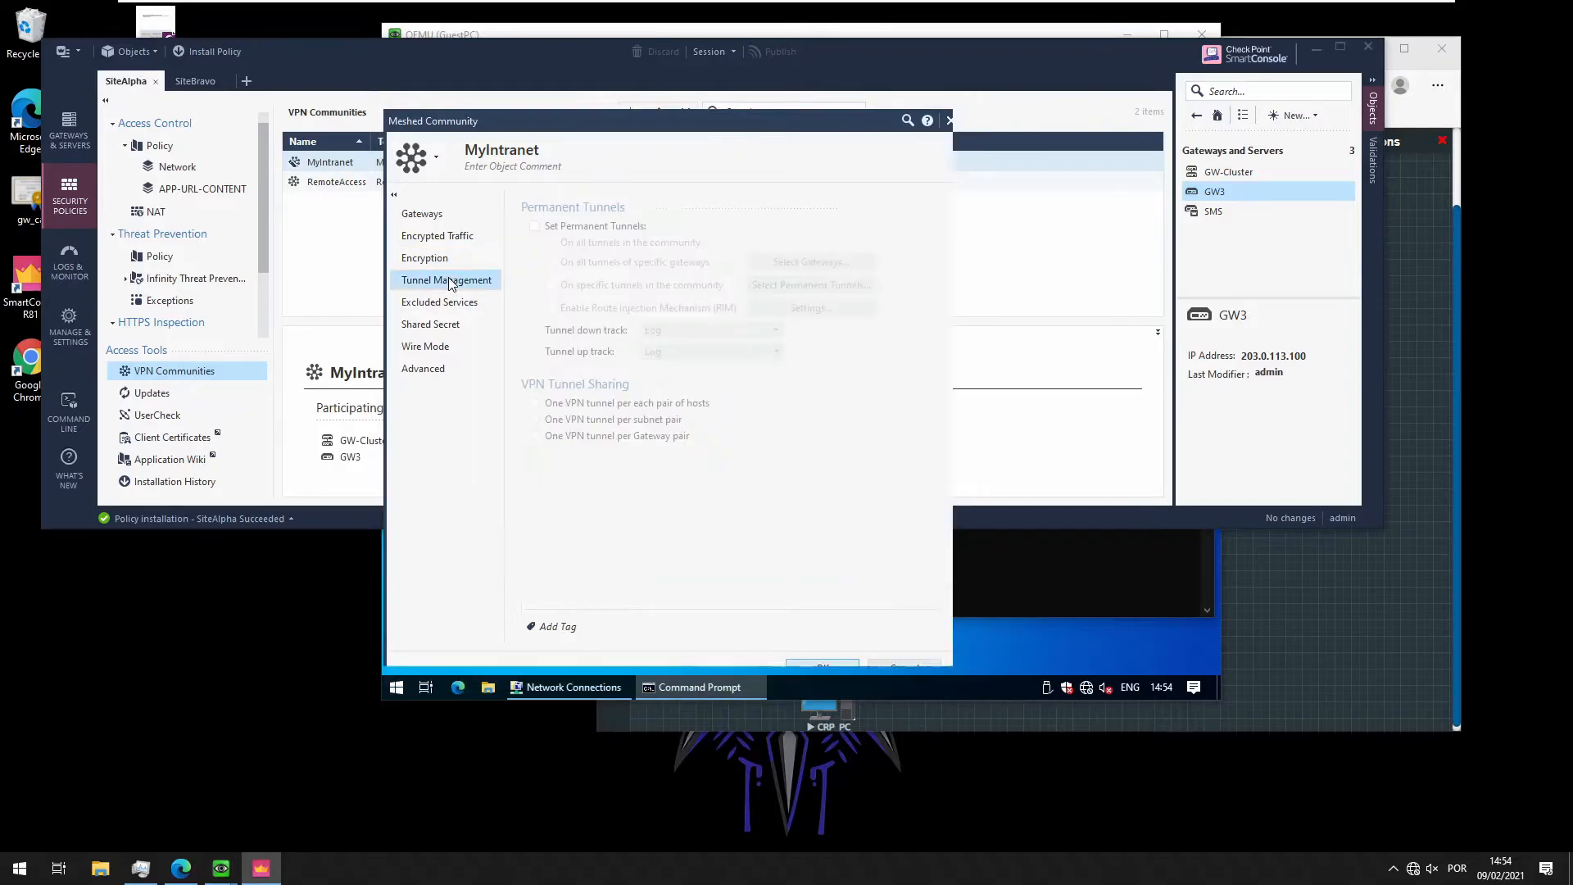
{"action": "left_click", "coordinate": [468, 305]}
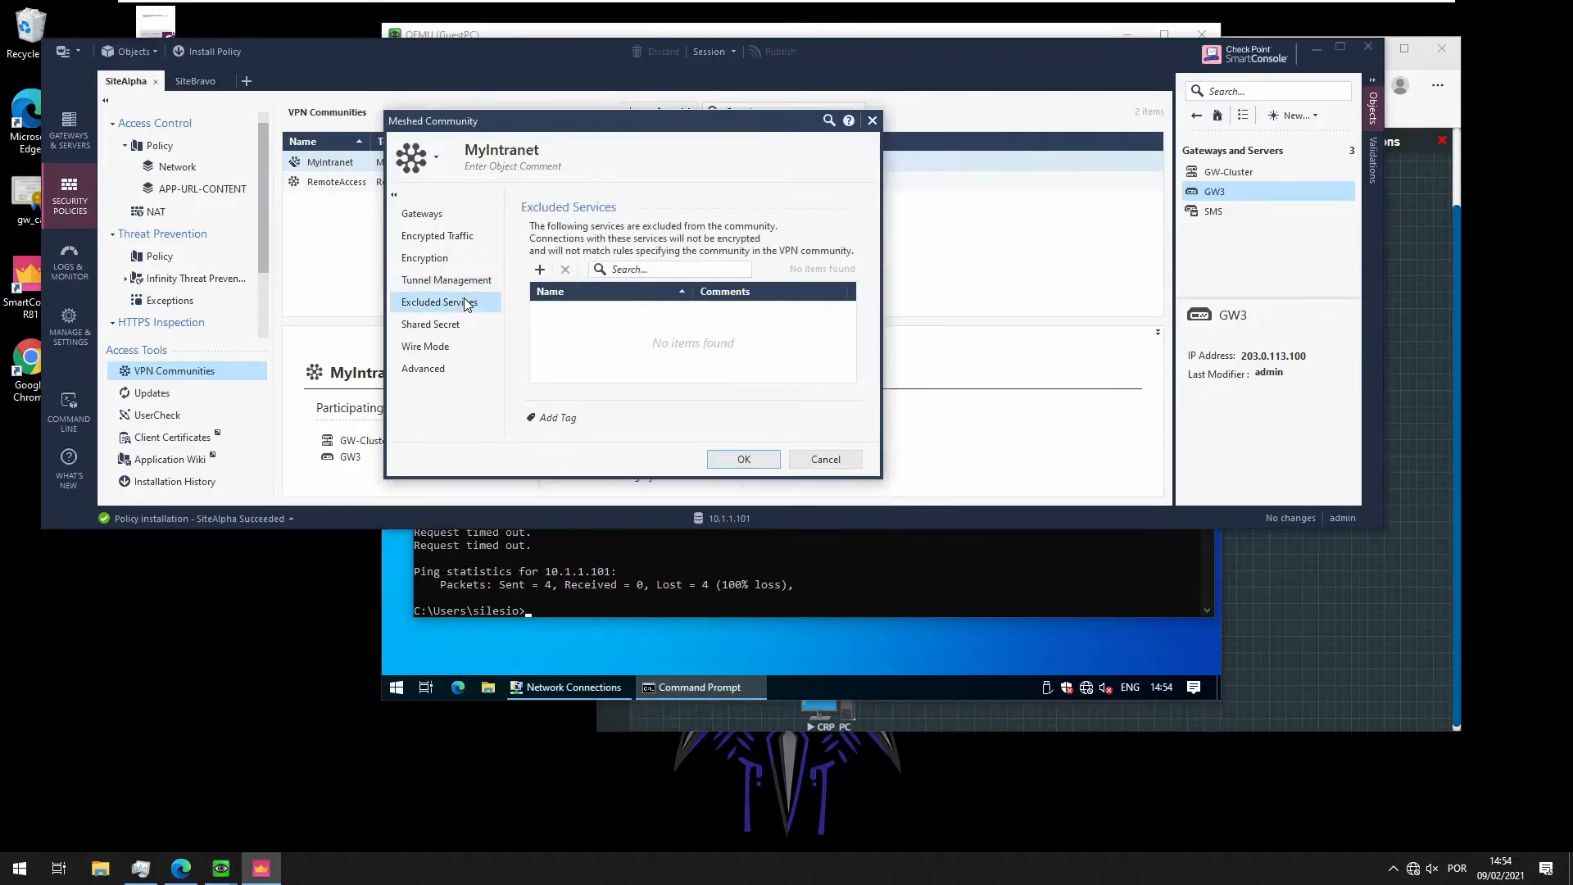
{"action": "left_click", "coordinate": [459, 325]}
{"action": "left_click", "coordinate": [464, 346]}
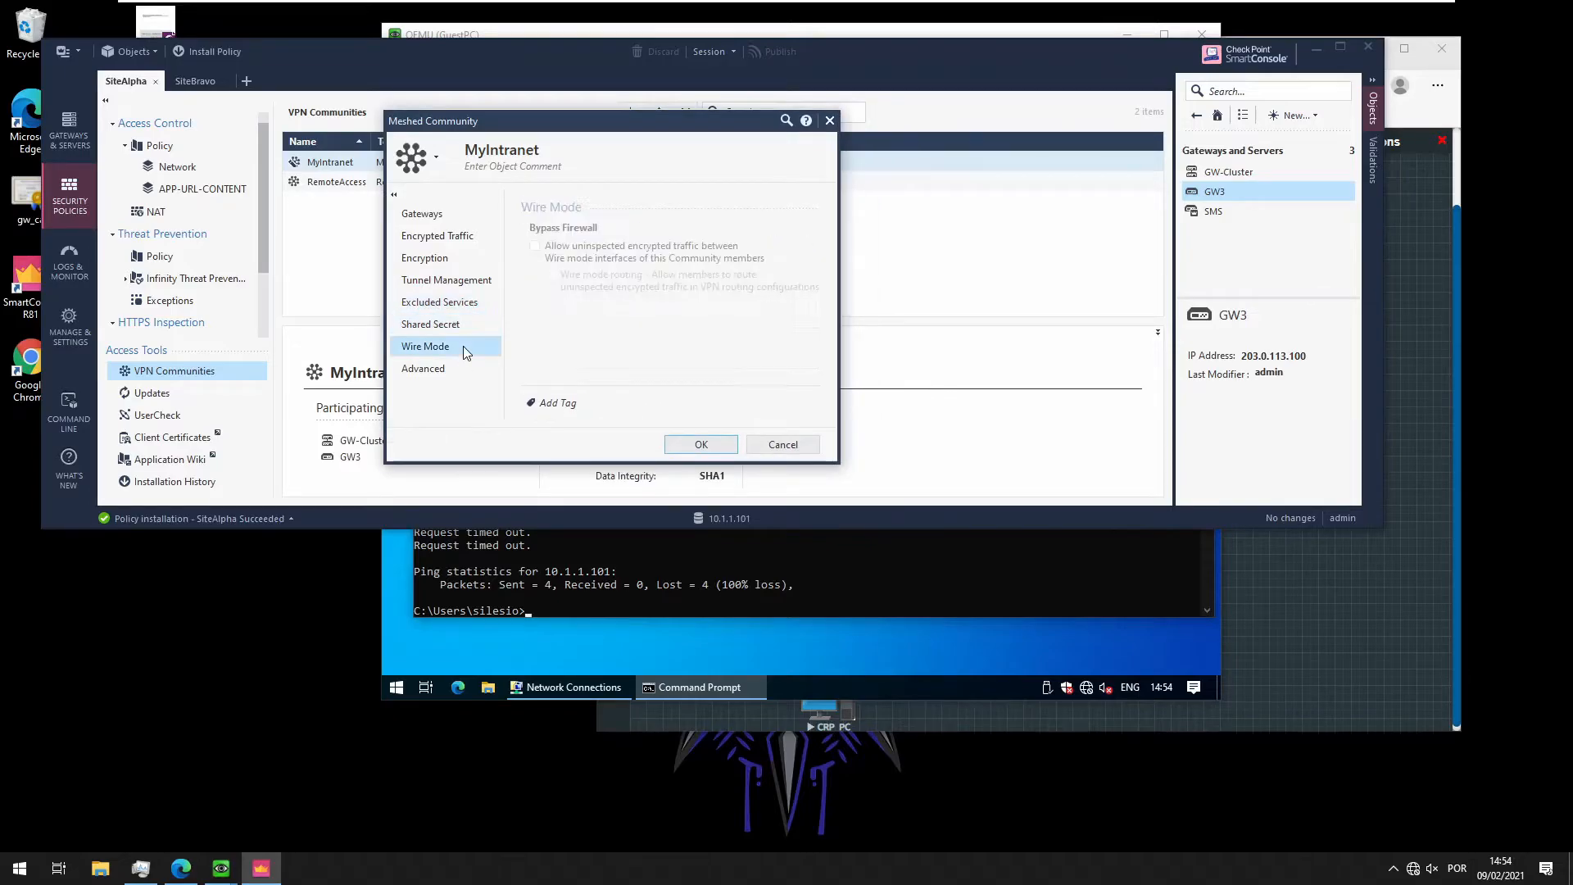
{"action": "left_click", "coordinate": [466, 370]}
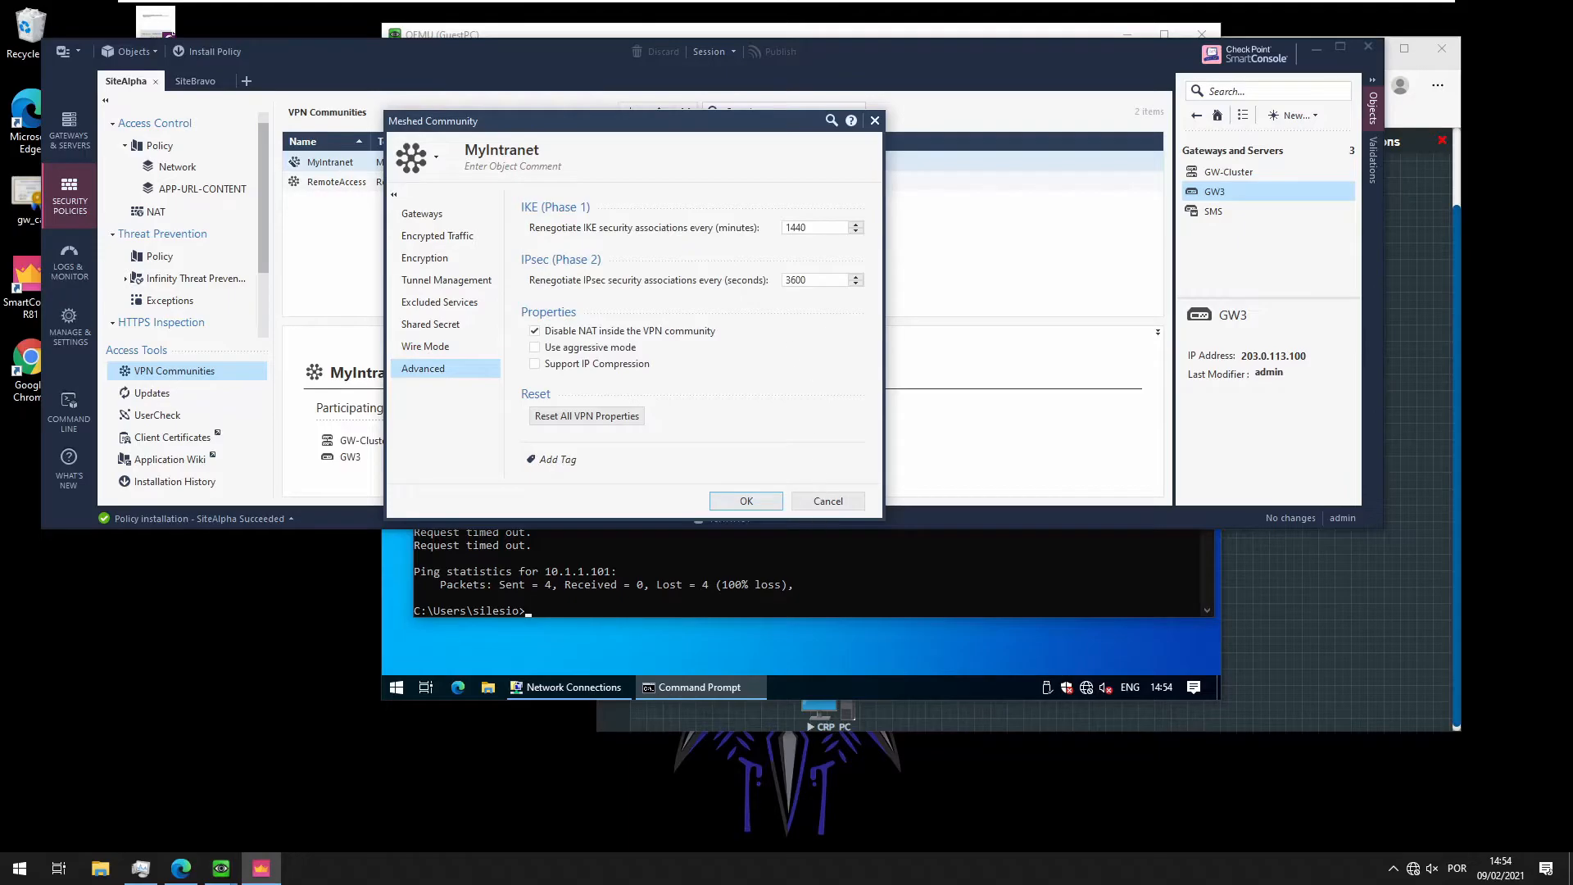
{"action": "left_click", "coordinate": [844, 501]}
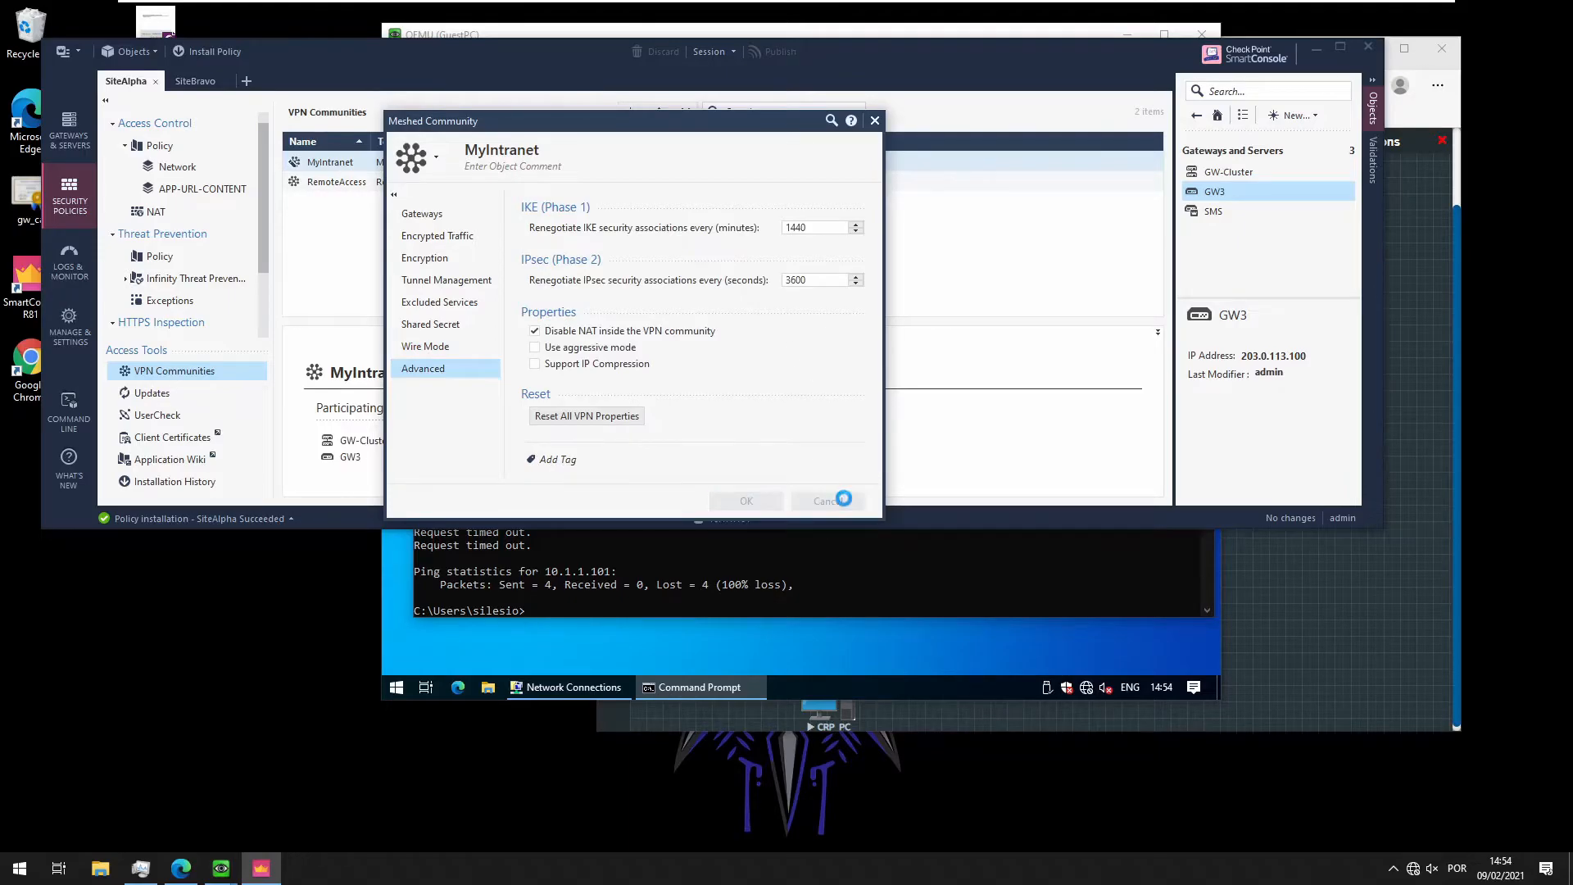
{"action": "left_click", "coordinate": [1213, 191]}
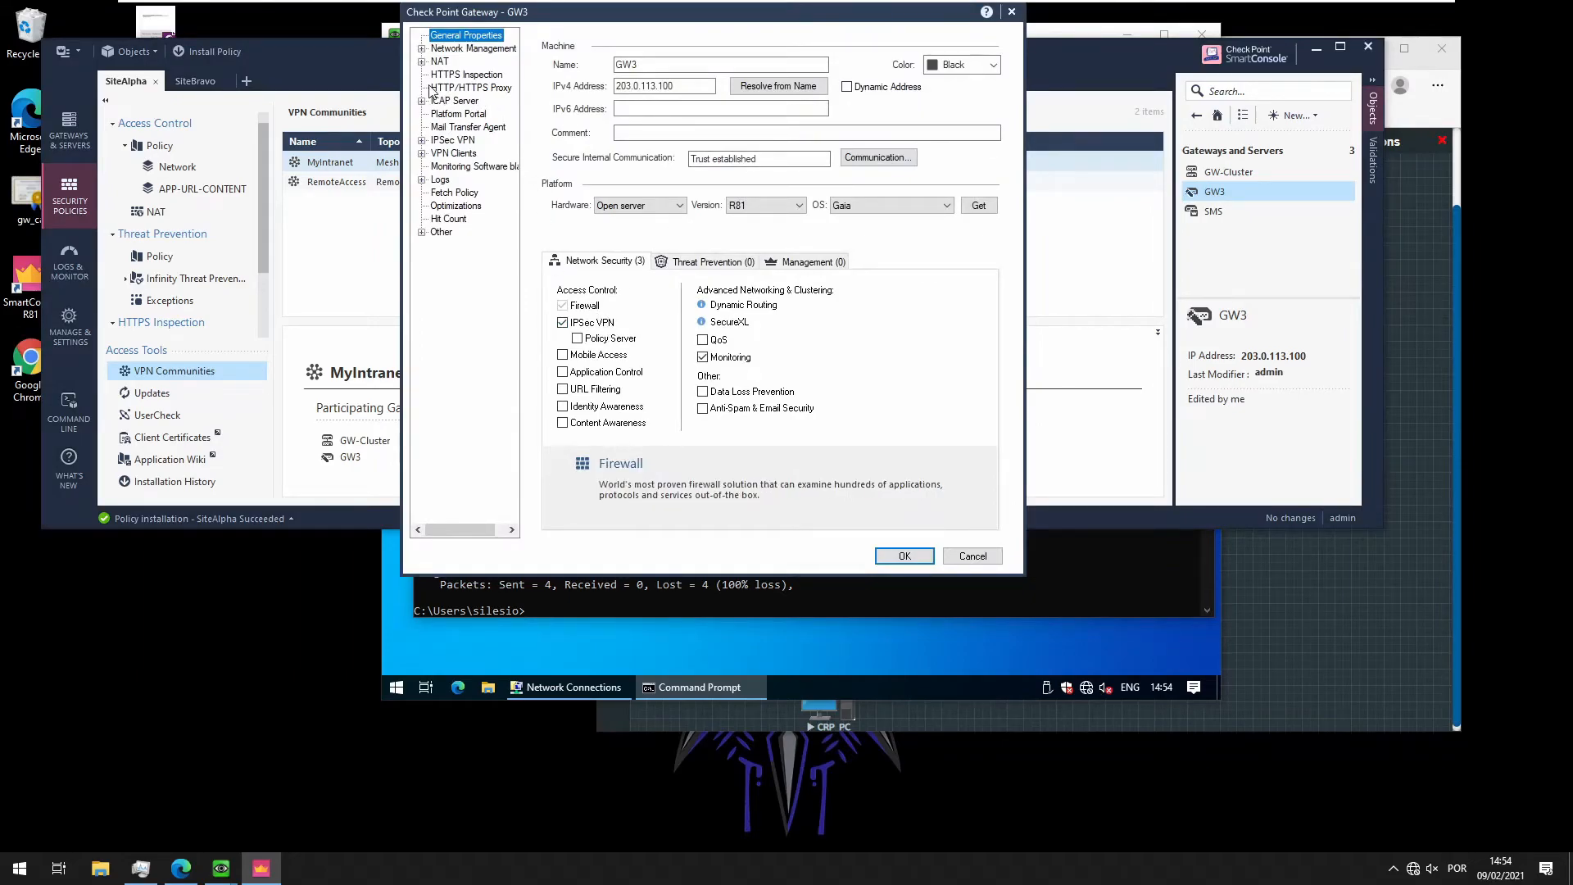
{"action": "left_click", "coordinate": [448, 49]}
{"action": "left_click", "coordinate": [422, 49]}
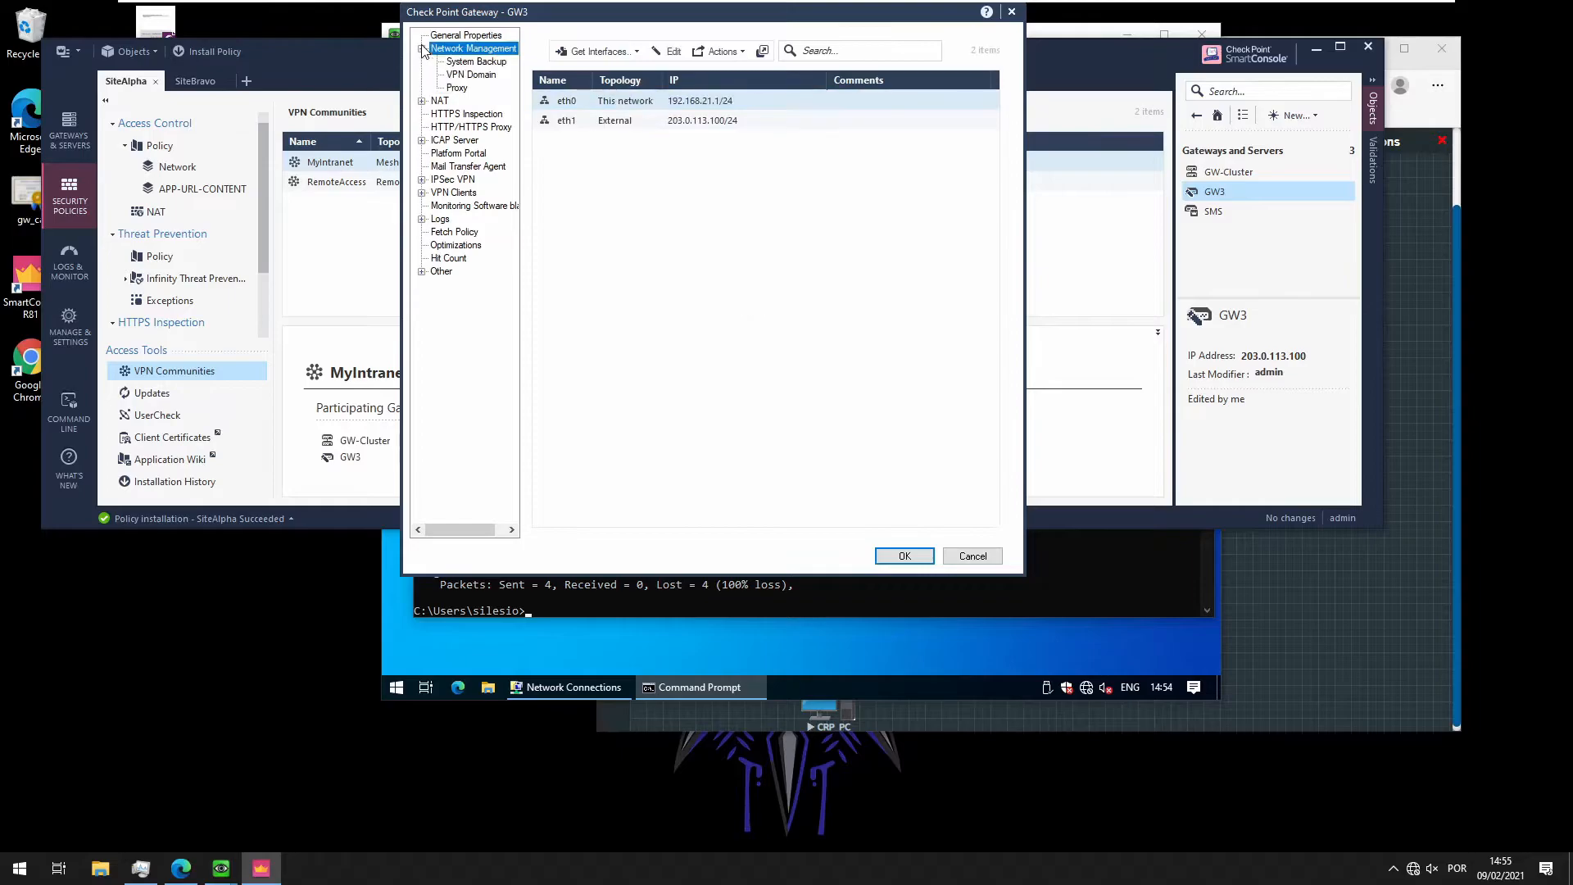
{"action": "left_click", "coordinate": [456, 75]}
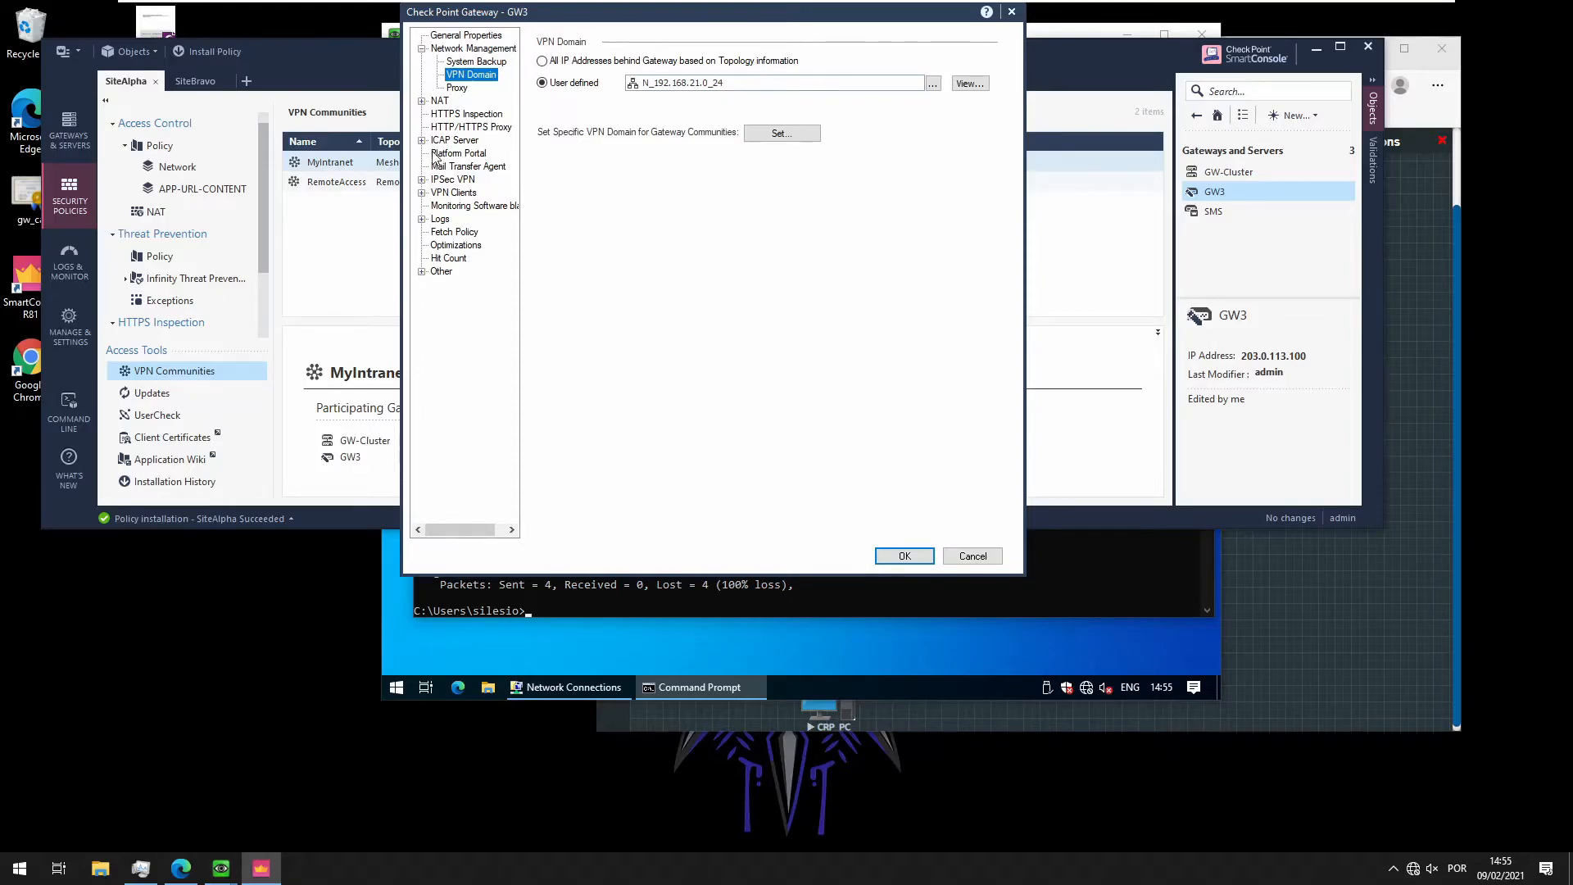
{"action": "left_click", "coordinate": [421, 180]}
{"action": "left_click", "coordinate": [470, 182]}
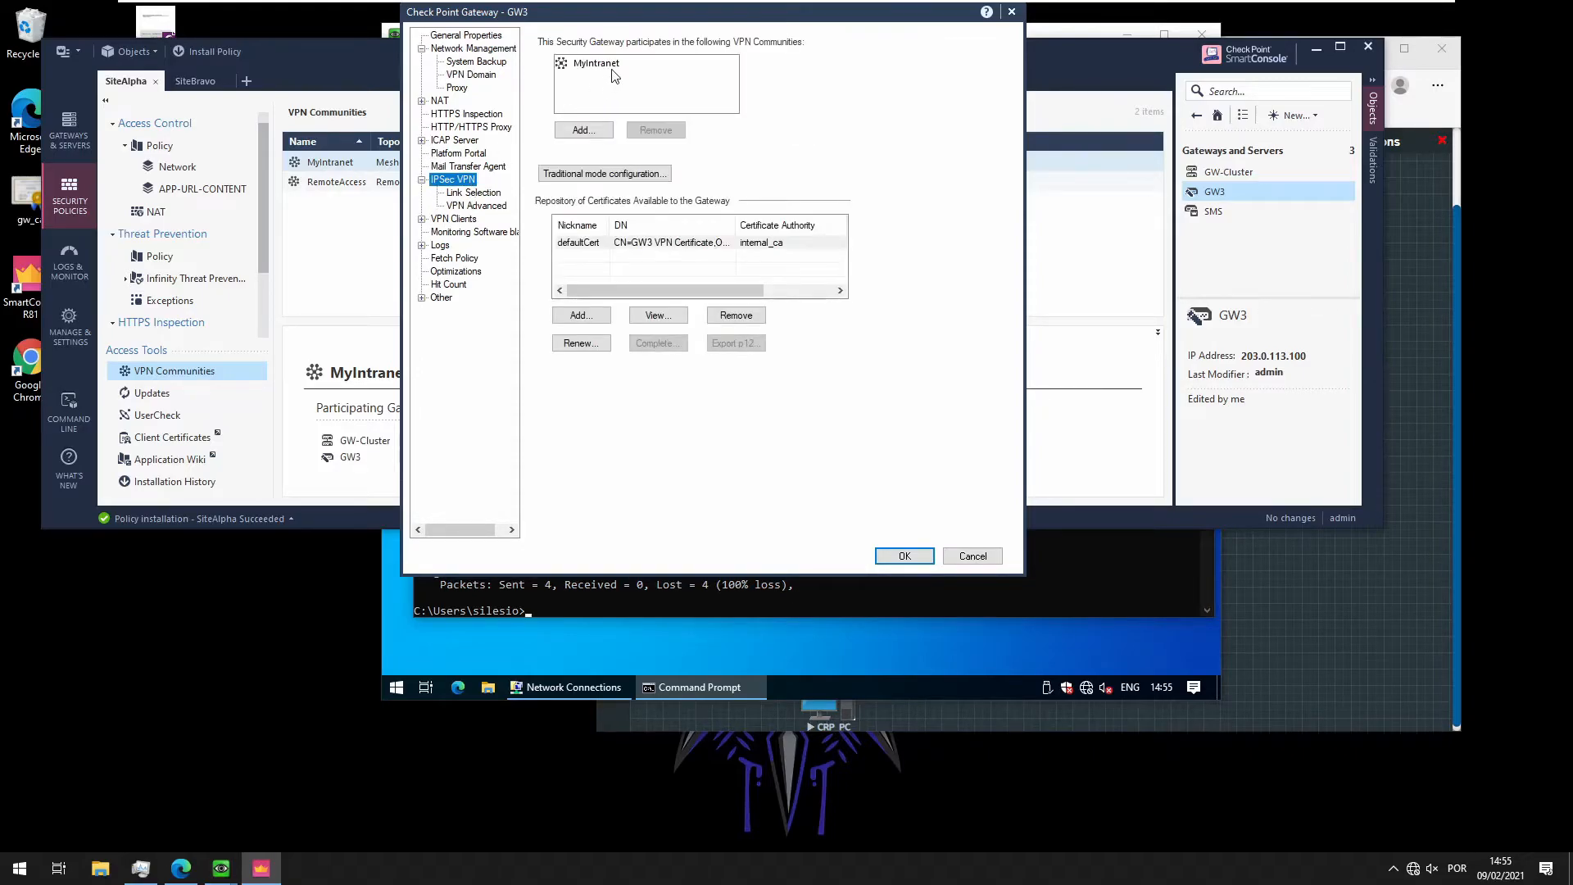
{"action": "left_click", "coordinate": [481, 197]}
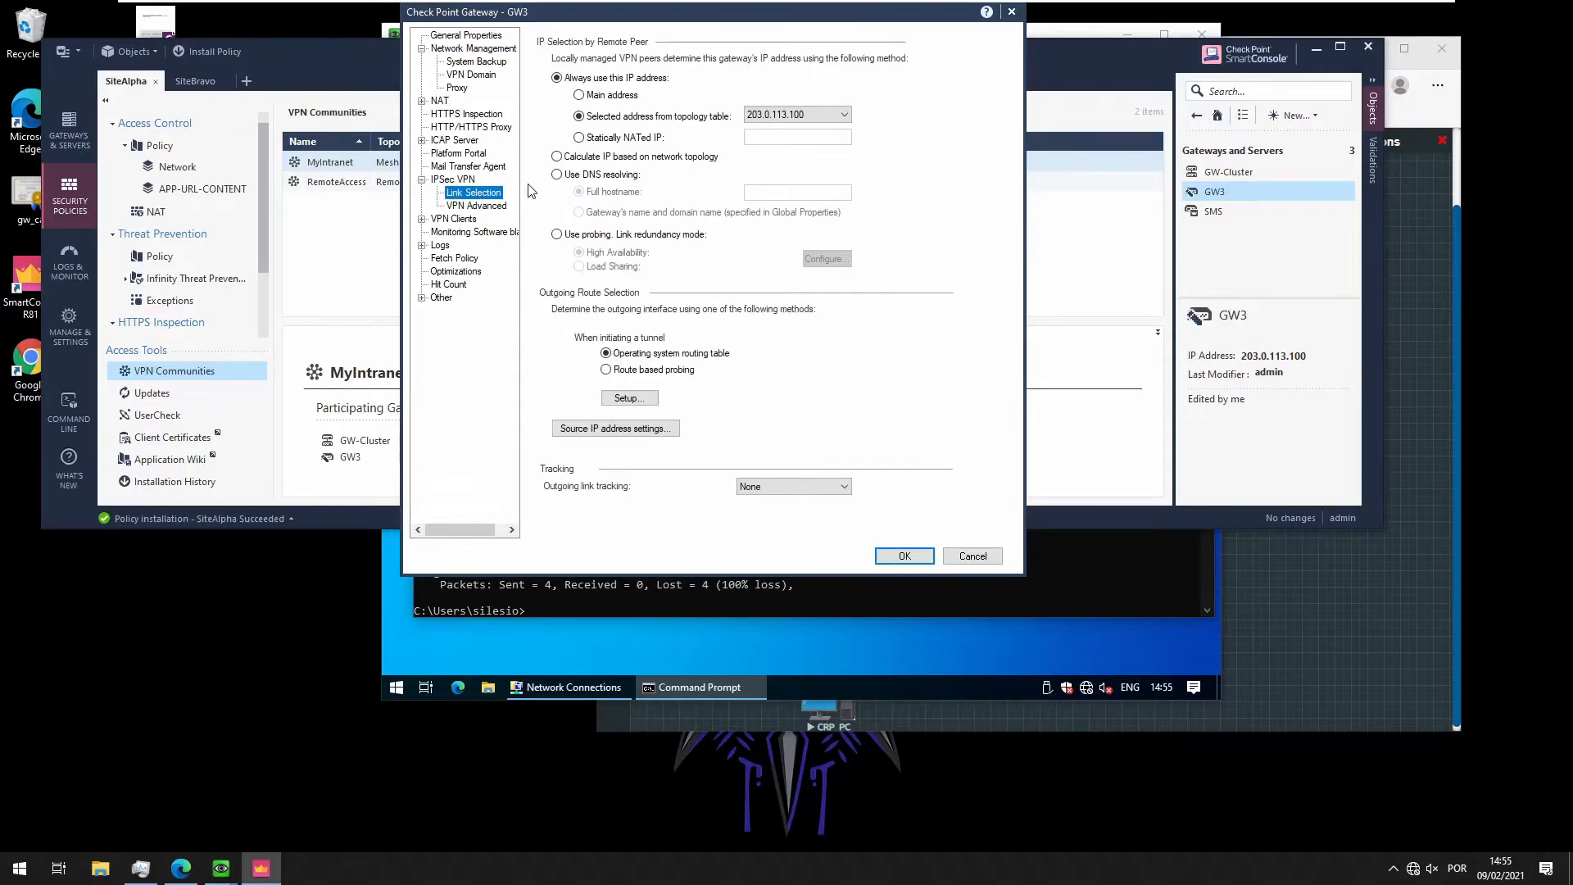
{"action": "left_click", "coordinate": [469, 206]}
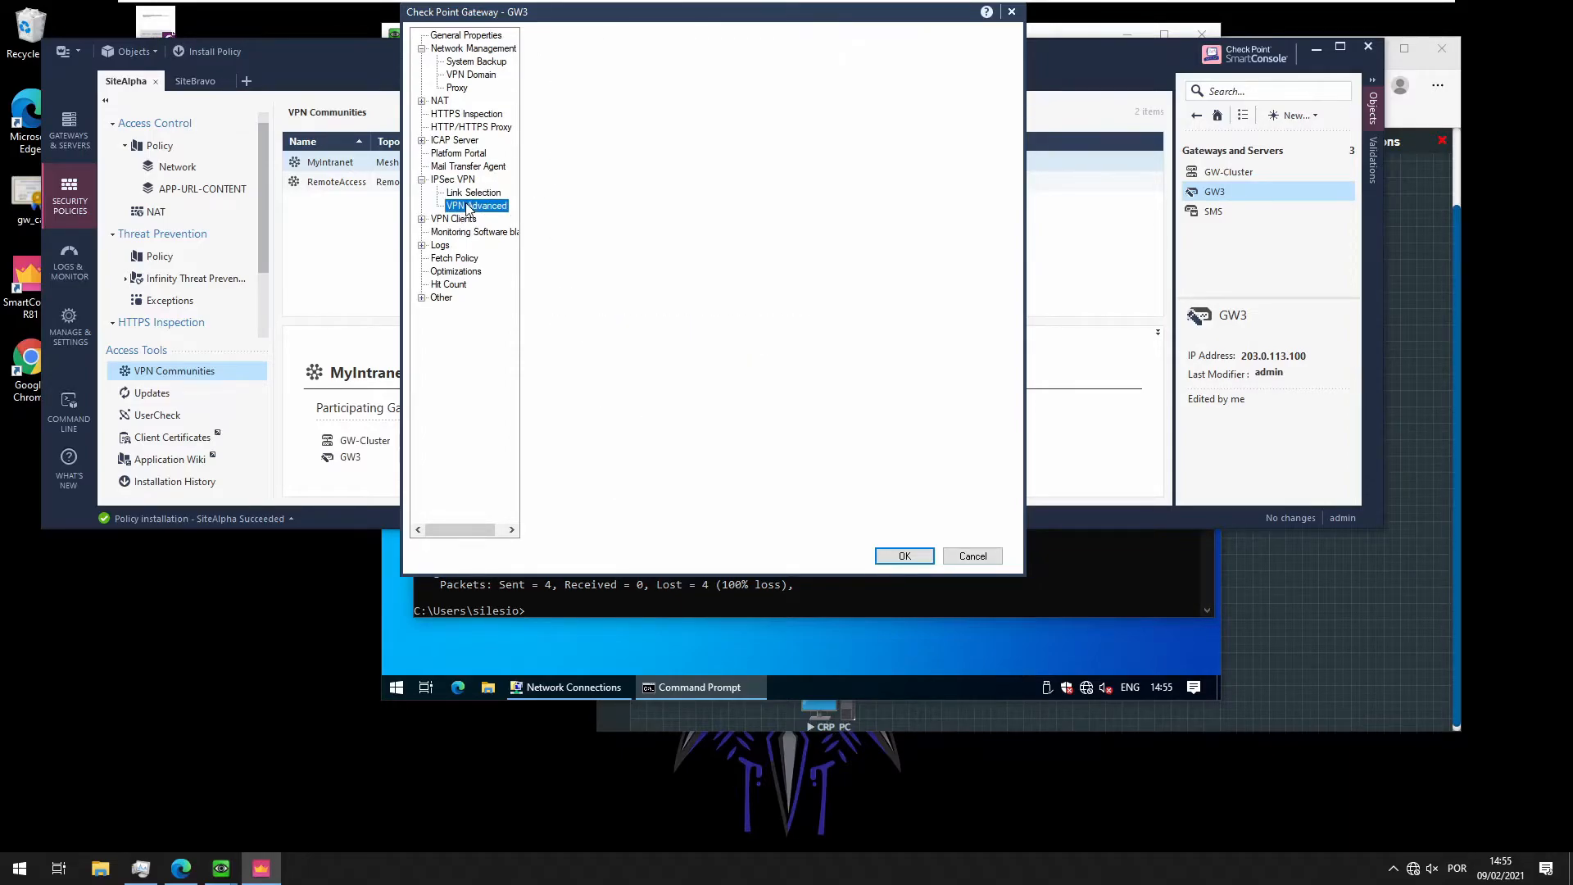
{"action": "left_click", "coordinate": [973, 557]}
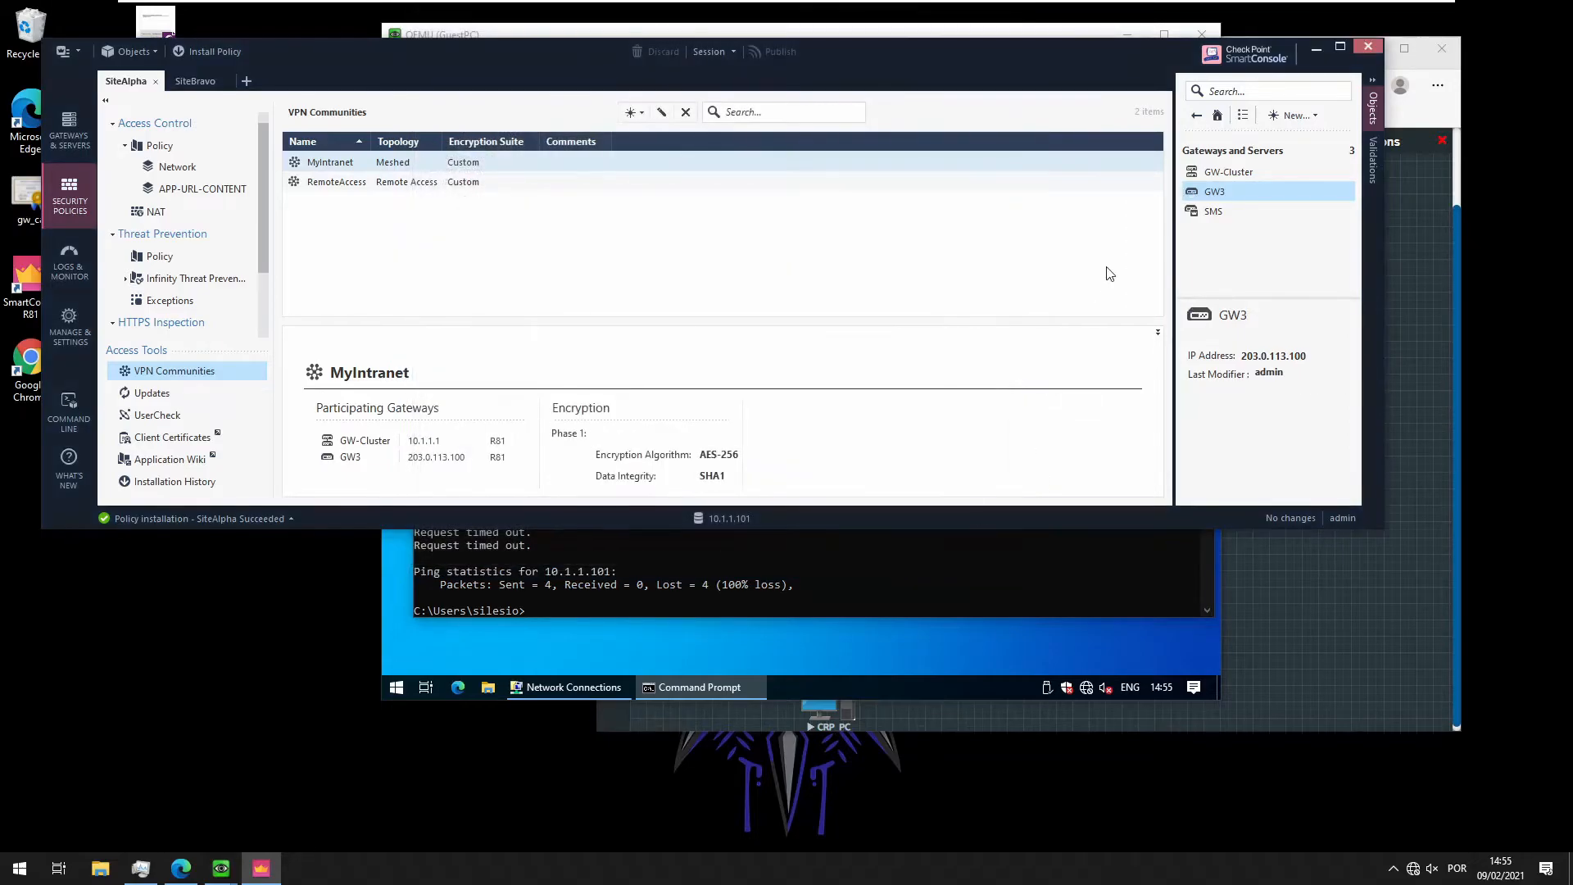
{"action": "left_click", "coordinate": [1213, 174]}
Review GW-Cluster's VPN domain (A-INT-NET) and its link selection address 203.0.113.1
{"action": "double_click", "coordinate": [1213, 175]}
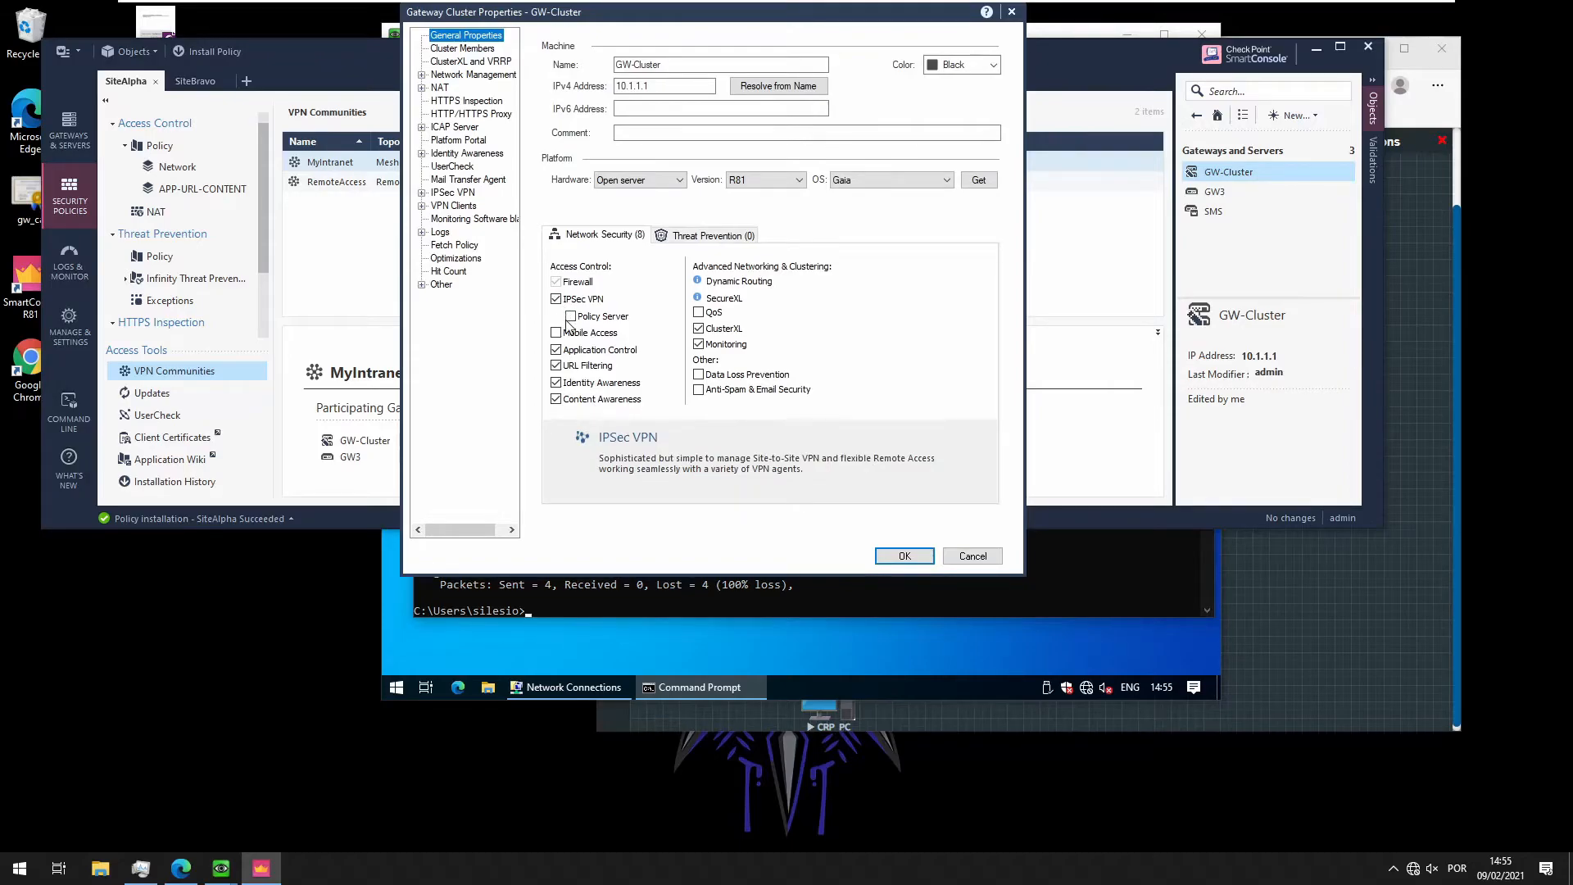
{"action": "left_click", "coordinate": [428, 75]}
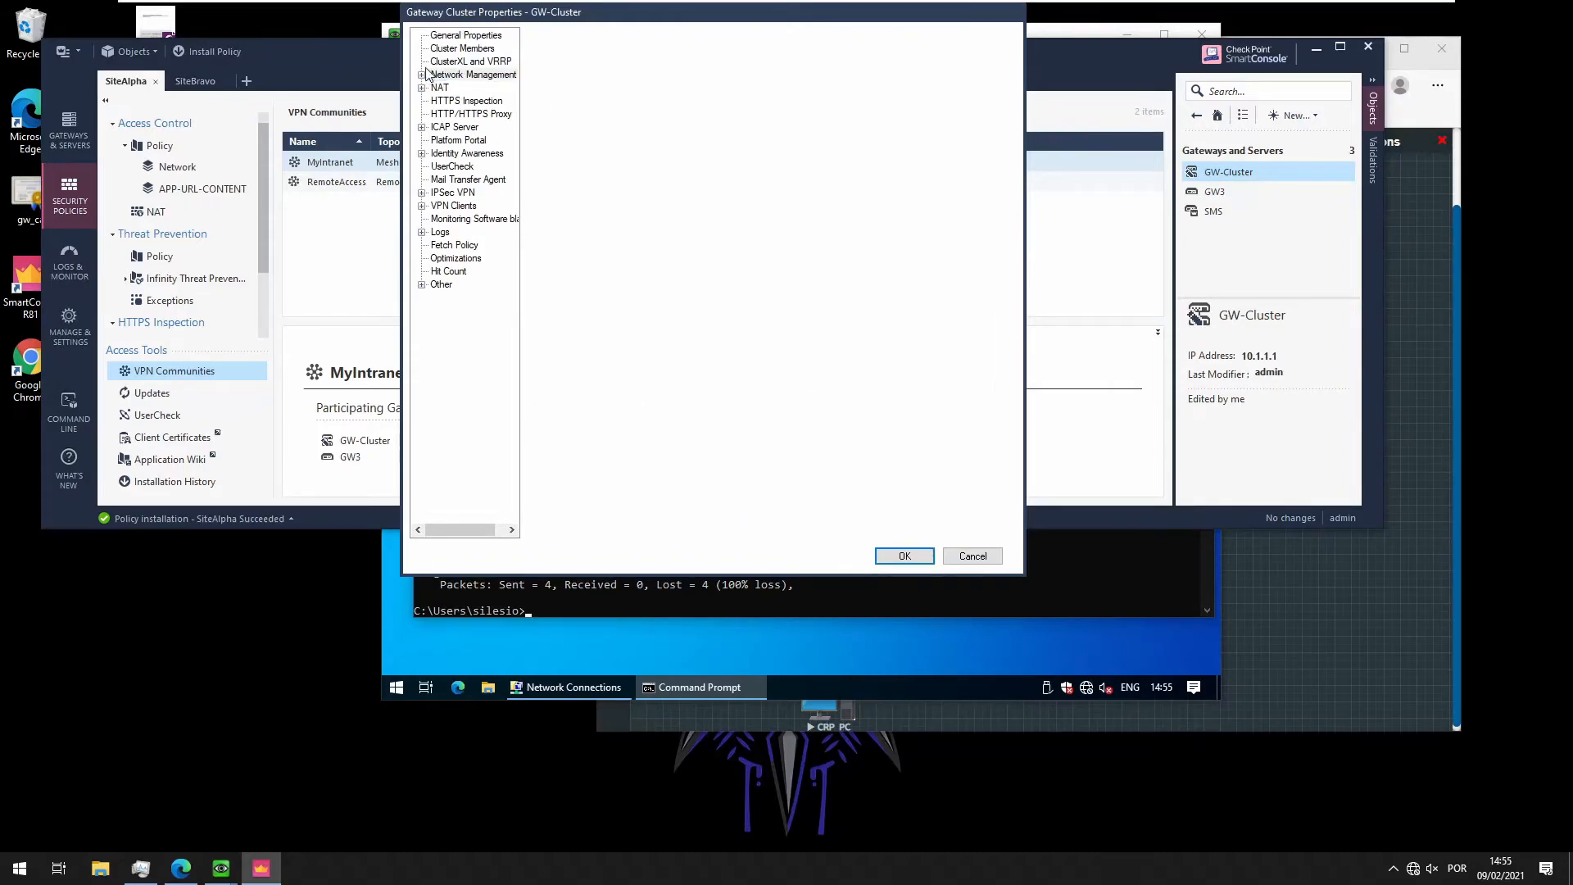
{"action": "left_click", "coordinate": [464, 101]}
{"action": "left_click", "coordinate": [465, 116]}
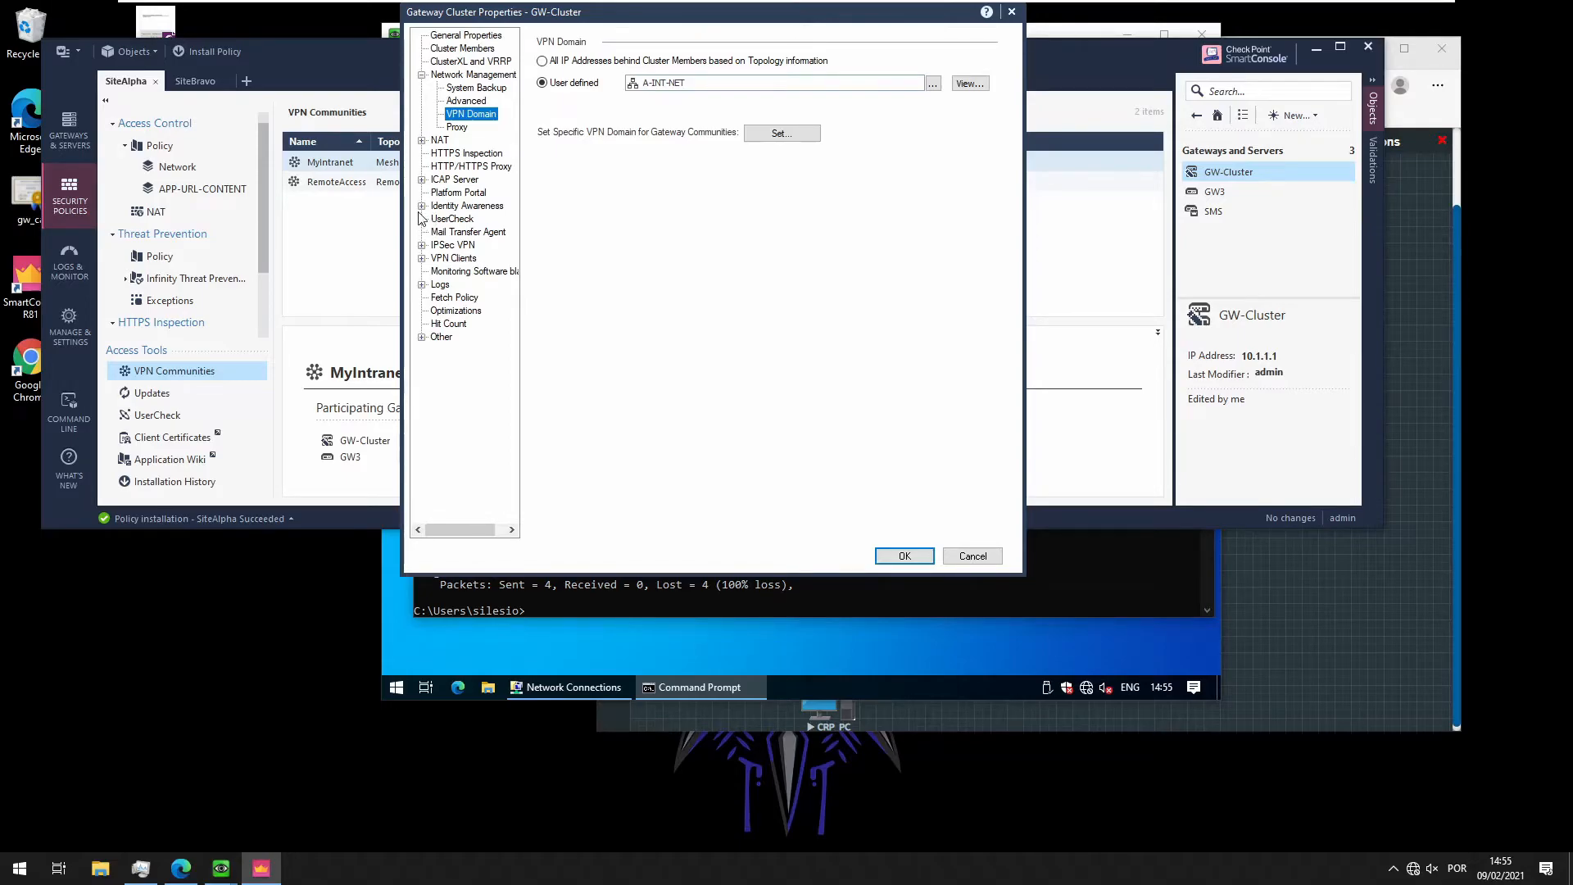
{"action": "left_click", "coordinate": [422, 245]}
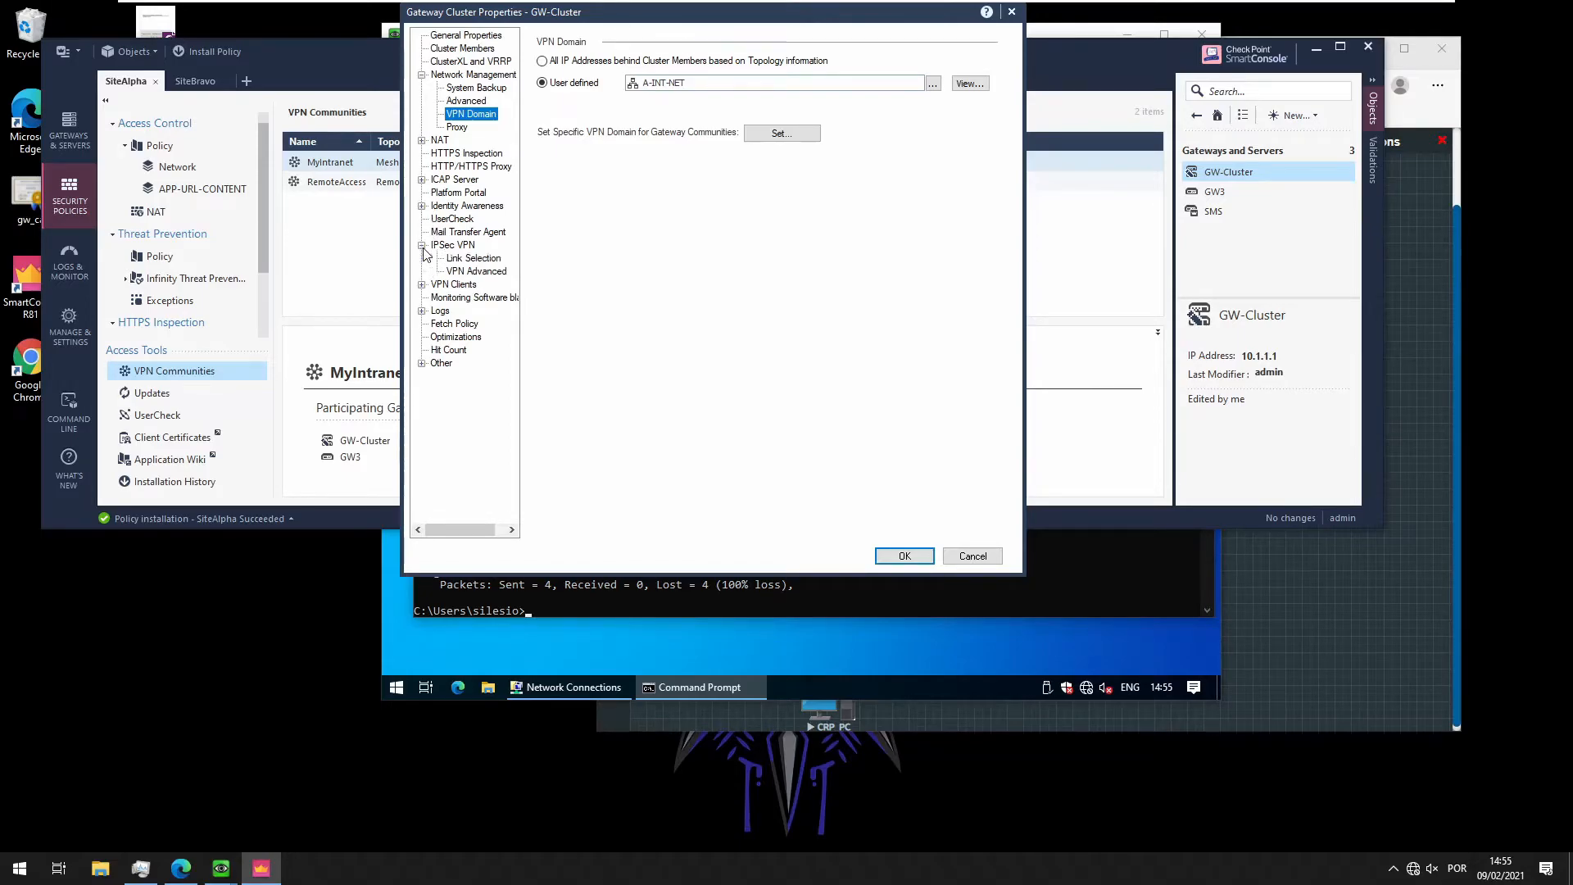
{"action": "left_click", "coordinate": [483, 259]}
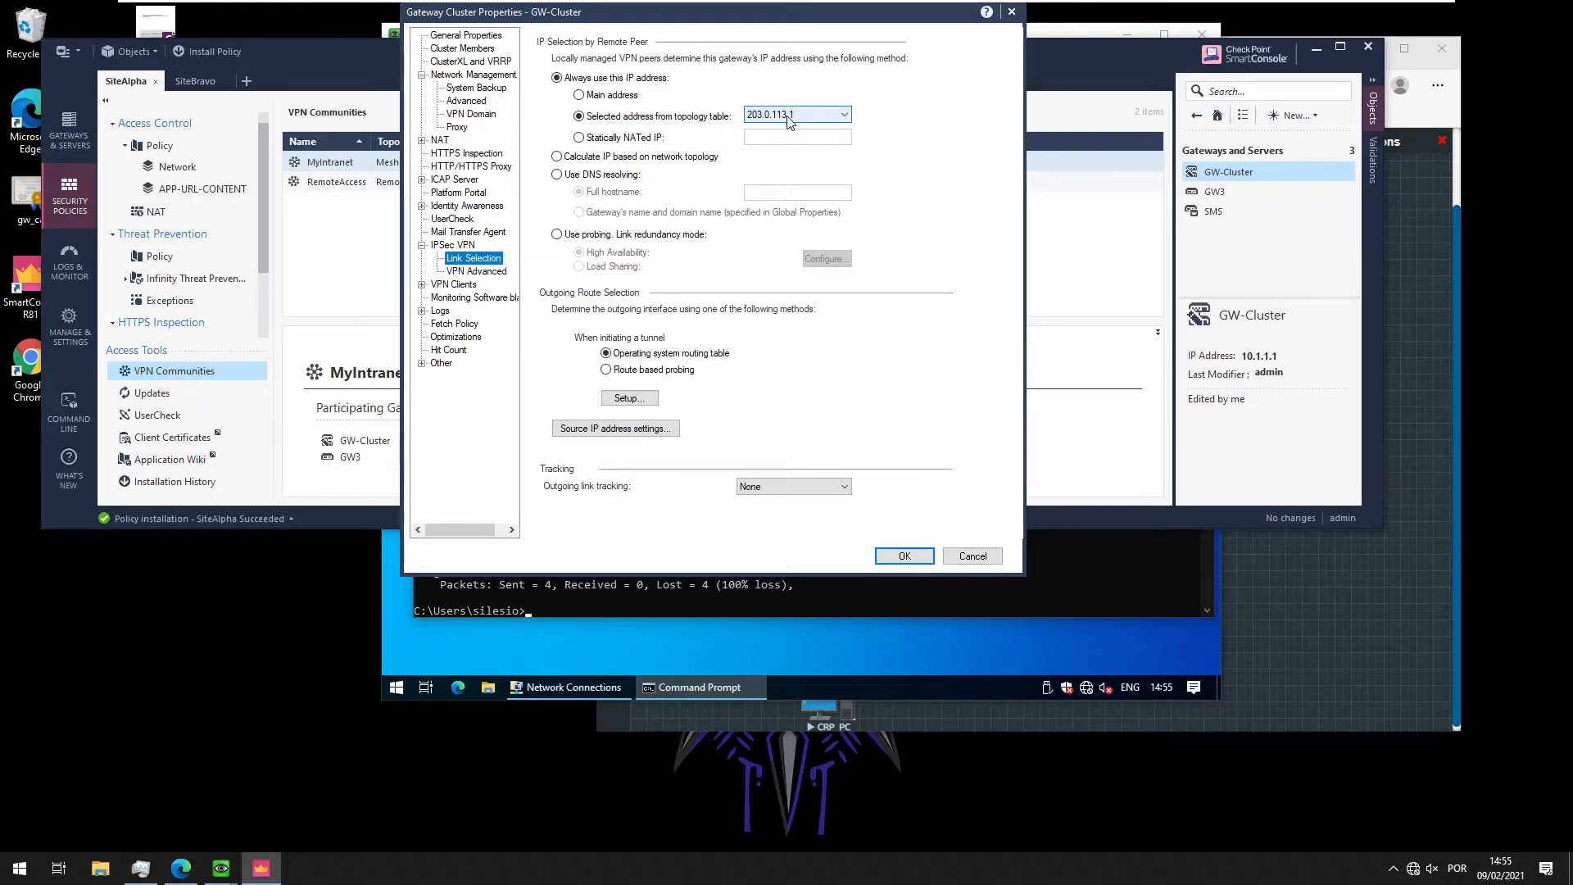
Close GW-Cluster's properties and rerun ping 10.1.1.101 on the guest PC
{"action": "left_click", "coordinate": [971, 557]}
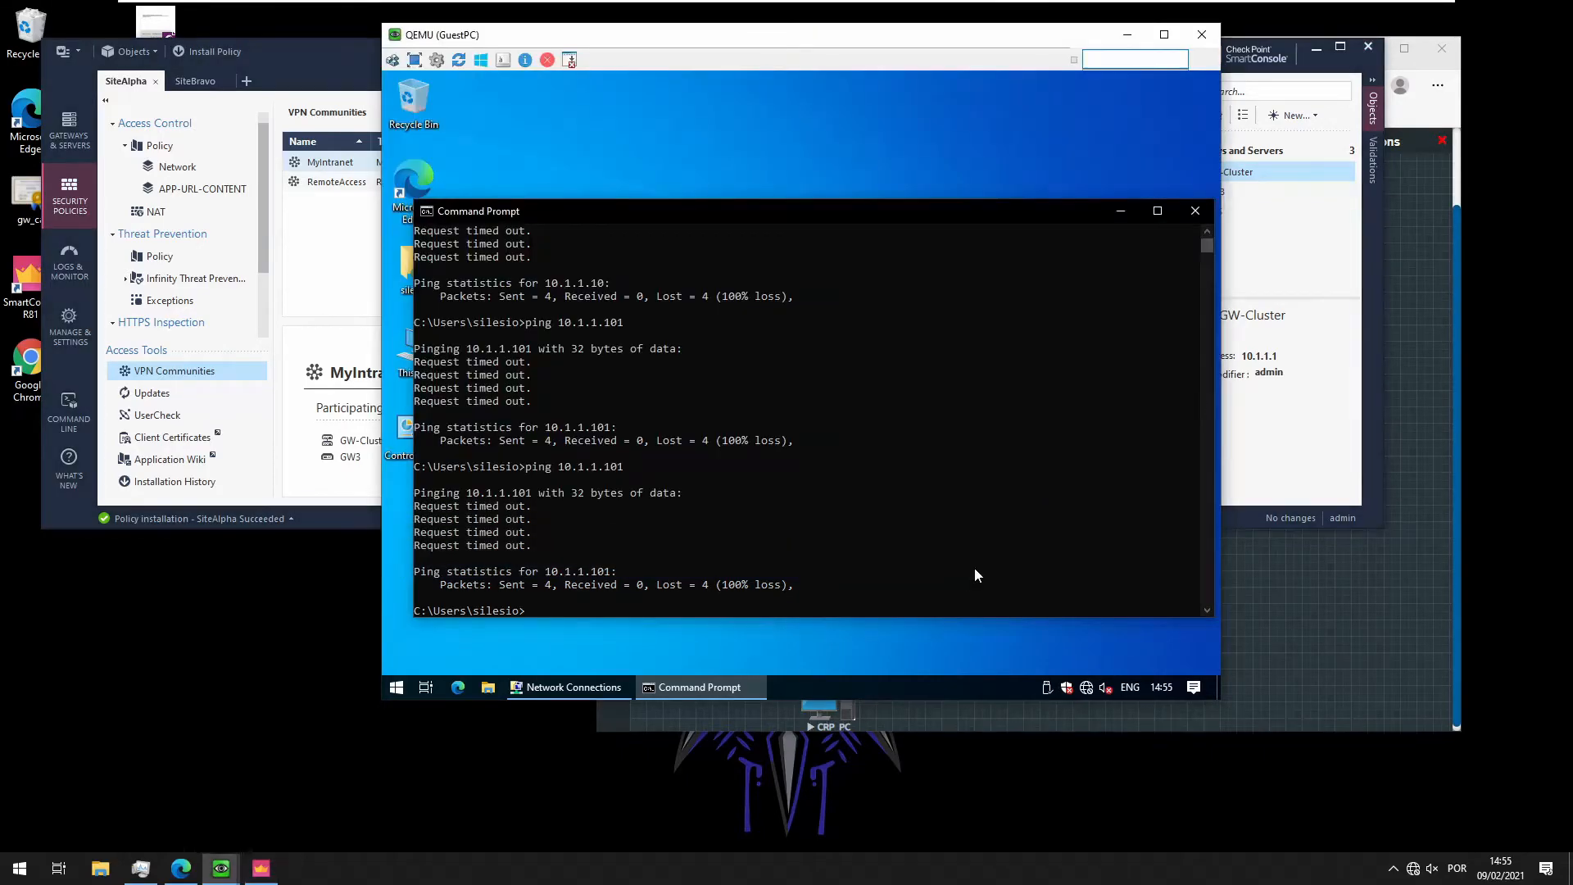
{"action": "left_click", "coordinate": [975, 570]}
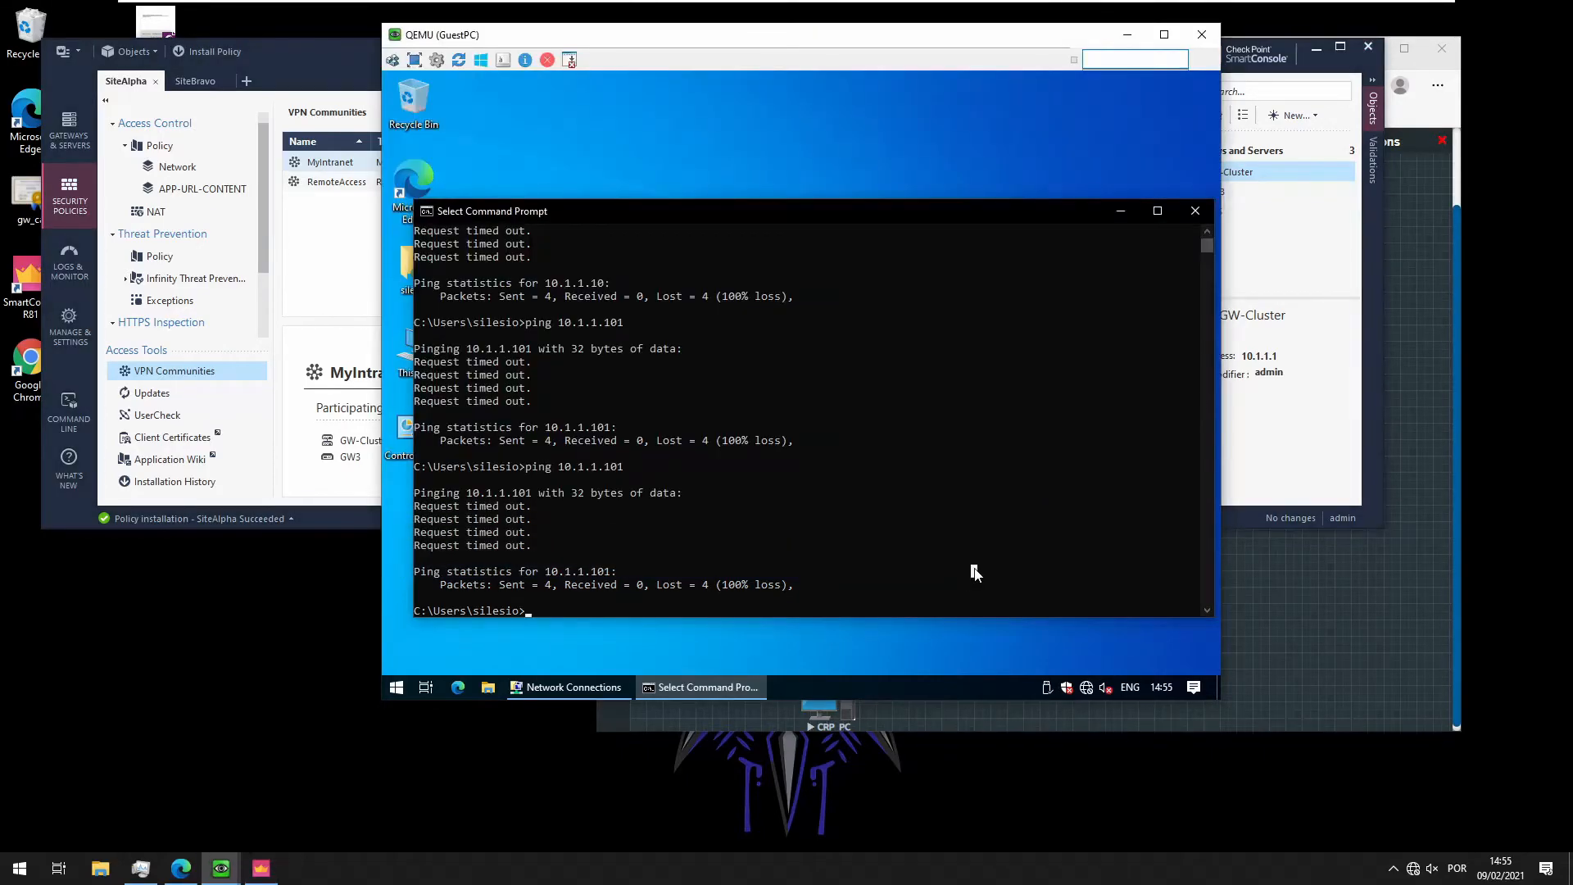
{"action": "key", "text": "Up"}
{"action": "key", "text": "Return"}
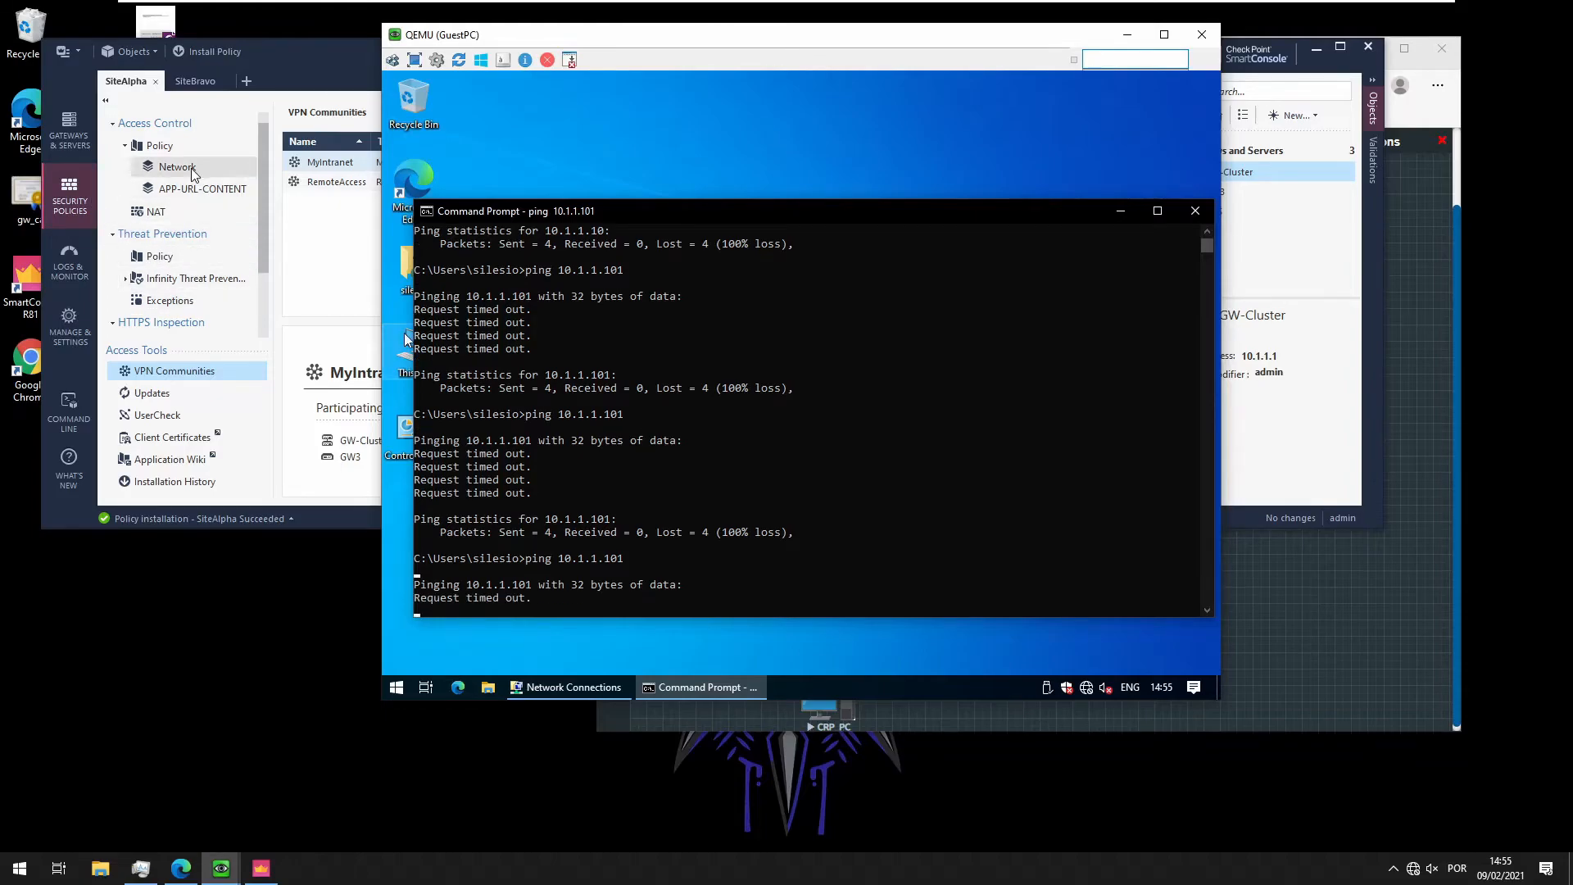
Bring SmartConsole forward and review the SiteAlpha NAT rules
{"action": "left_click", "coordinate": [154, 218]}
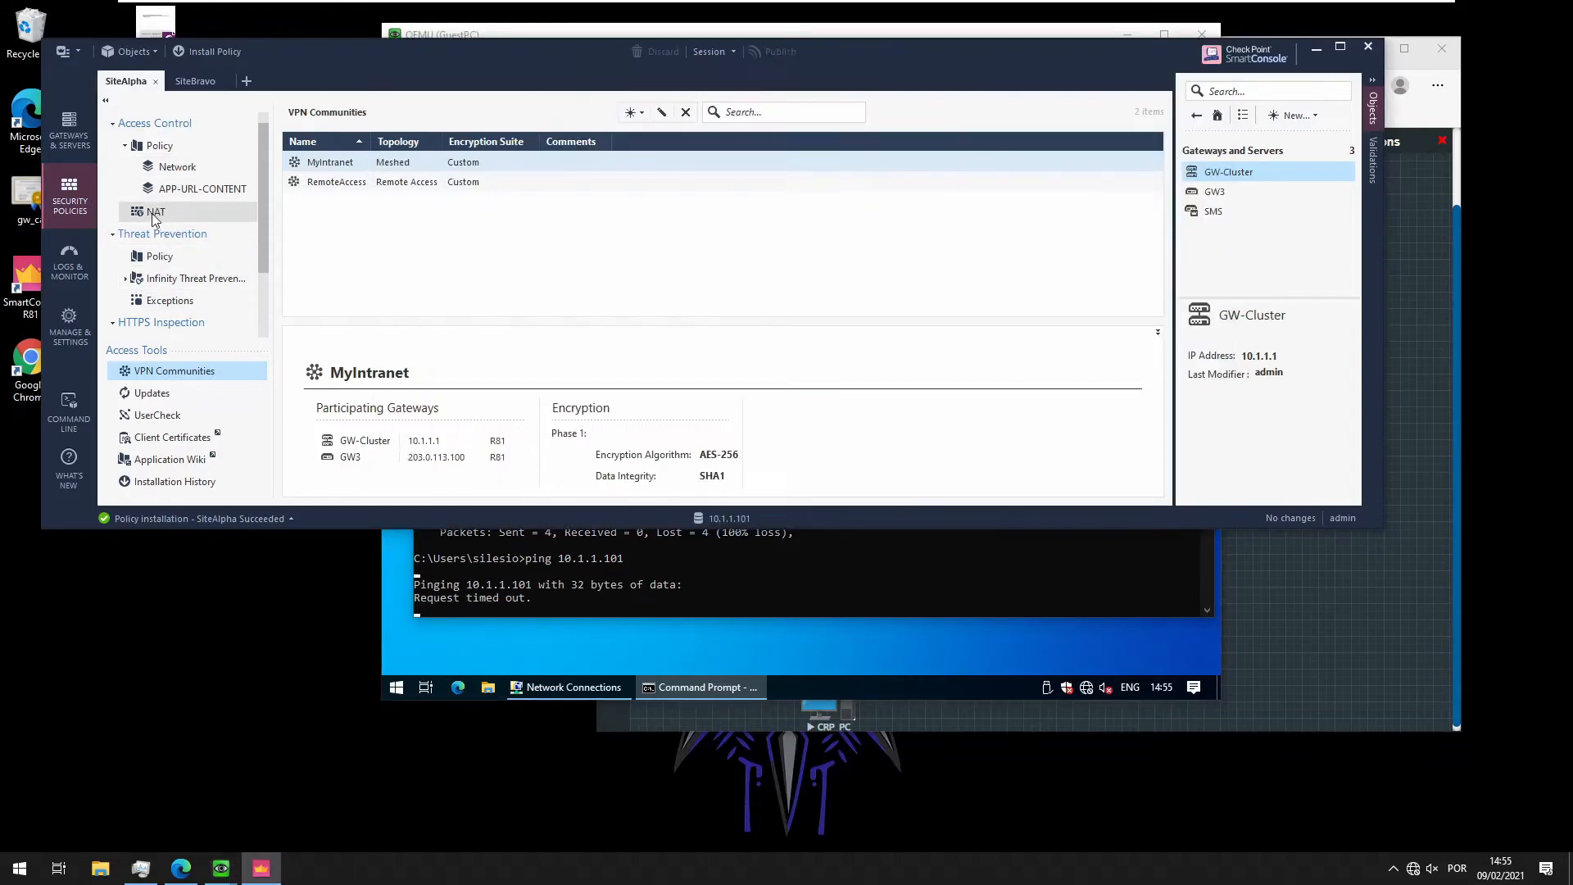
{"action": "left_click", "coordinate": [152, 213]}
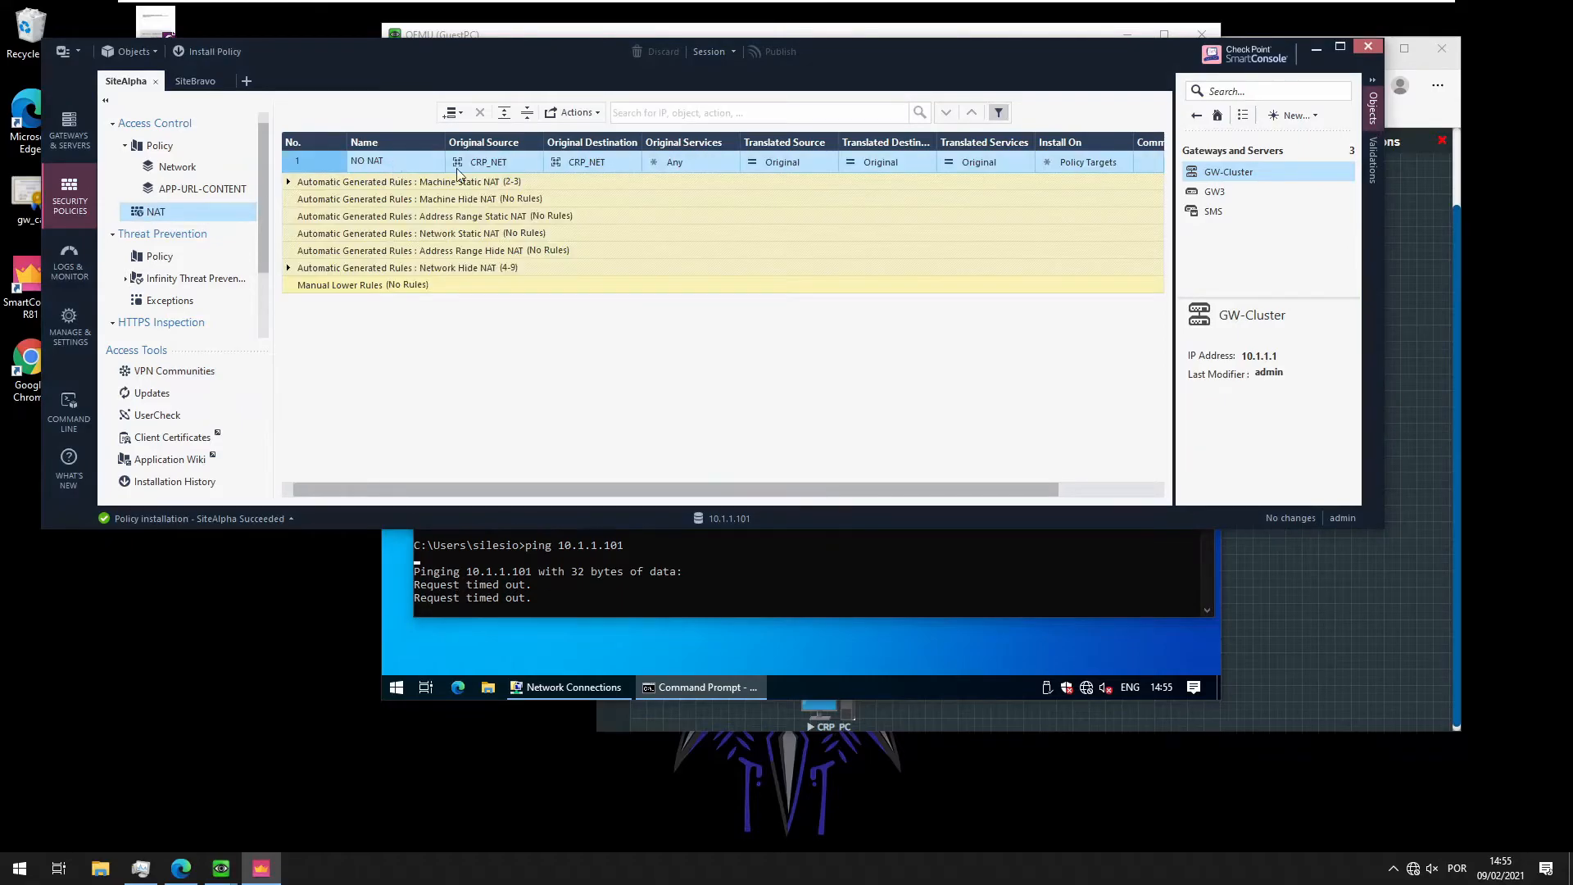
{"action": "mouse_move", "coordinate": [488, 163]}
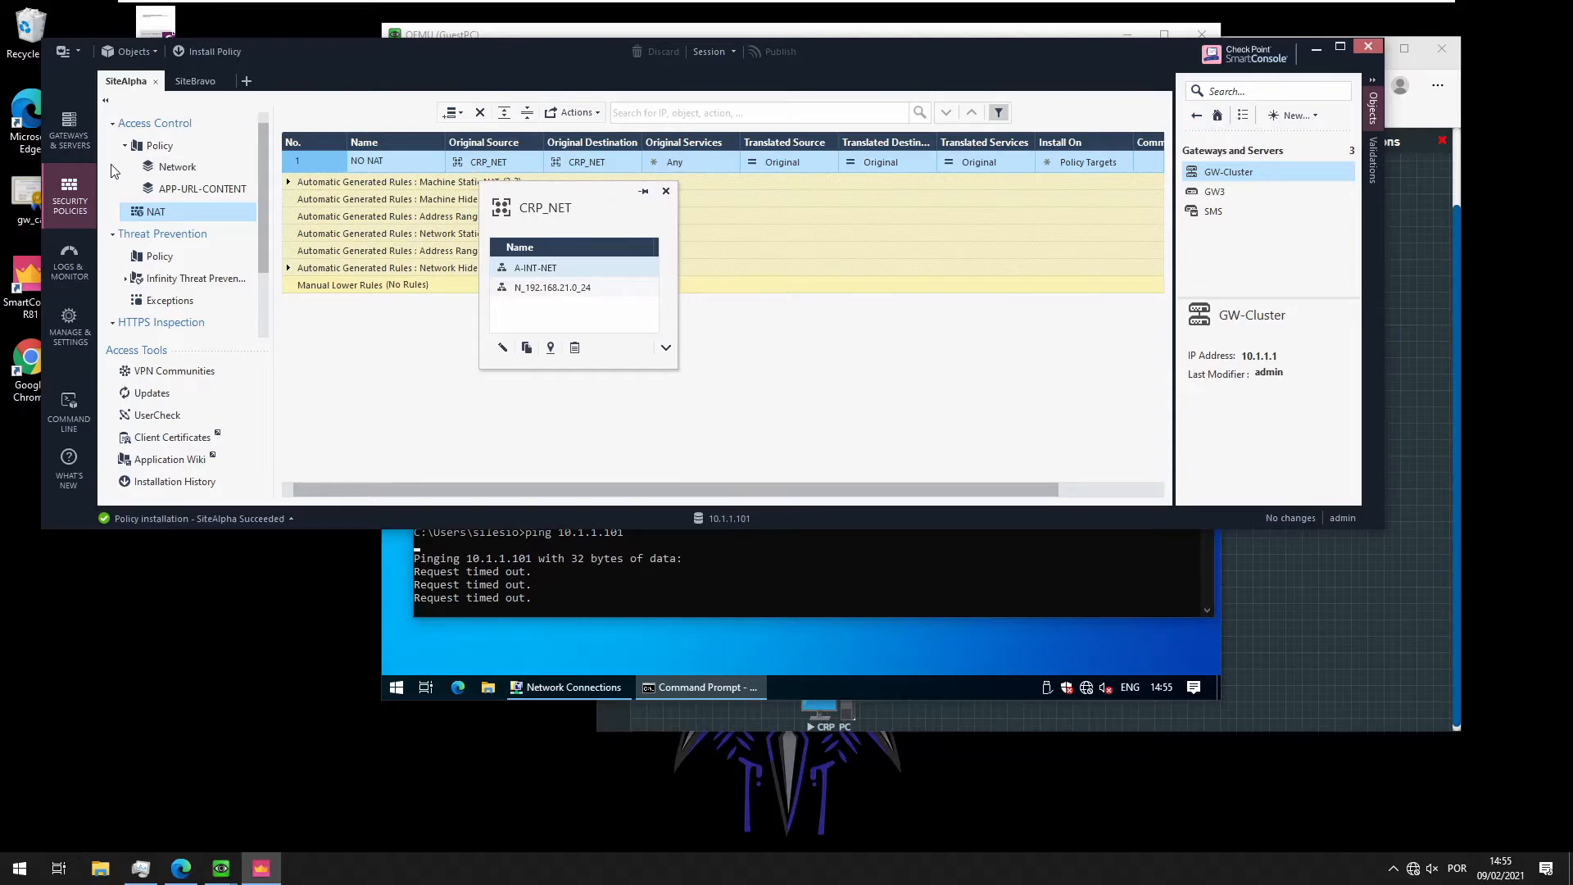
Check the SiteBravo NAT and access rules, then return to Logs & Monitor
{"action": "left_click", "coordinate": [181, 82]}
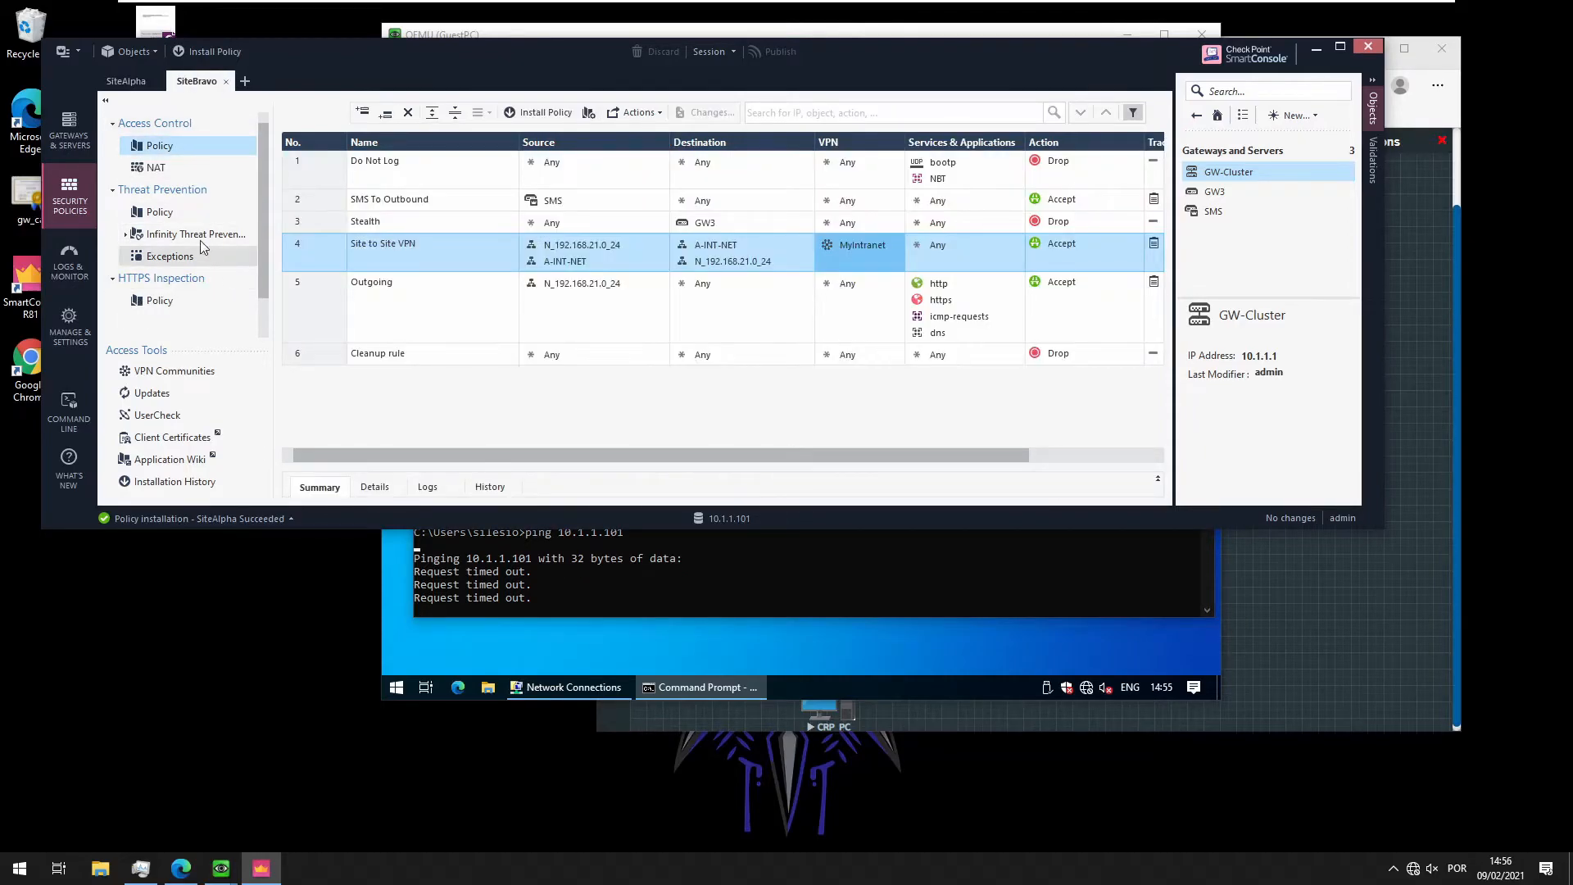
{"action": "left_click", "coordinate": [155, 168]}
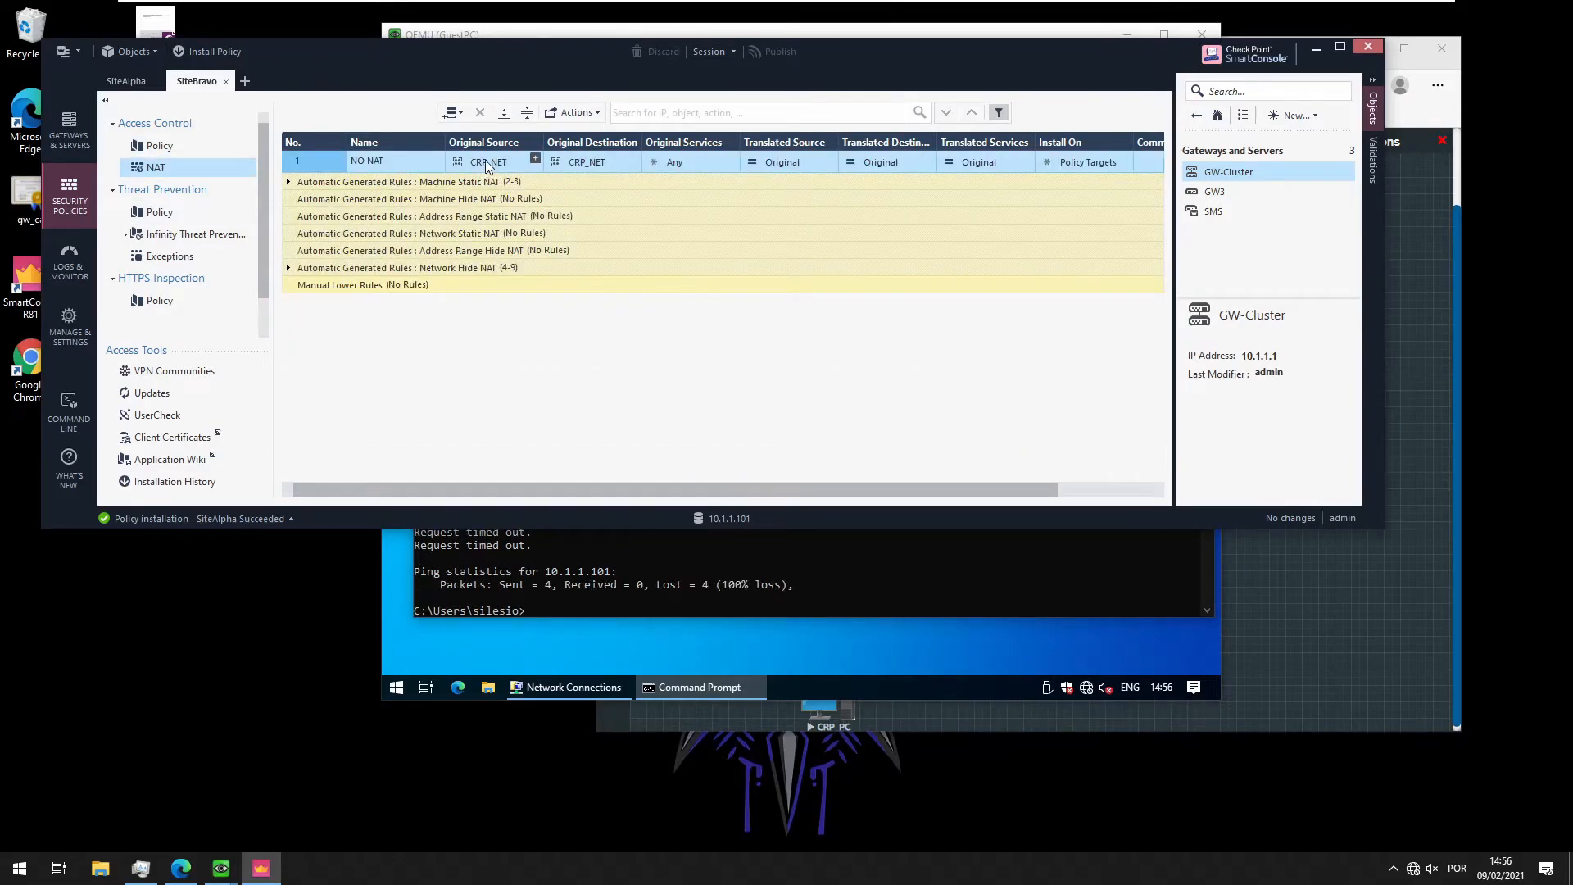
{"action": "left_click", "coordinate": [157, 146]}
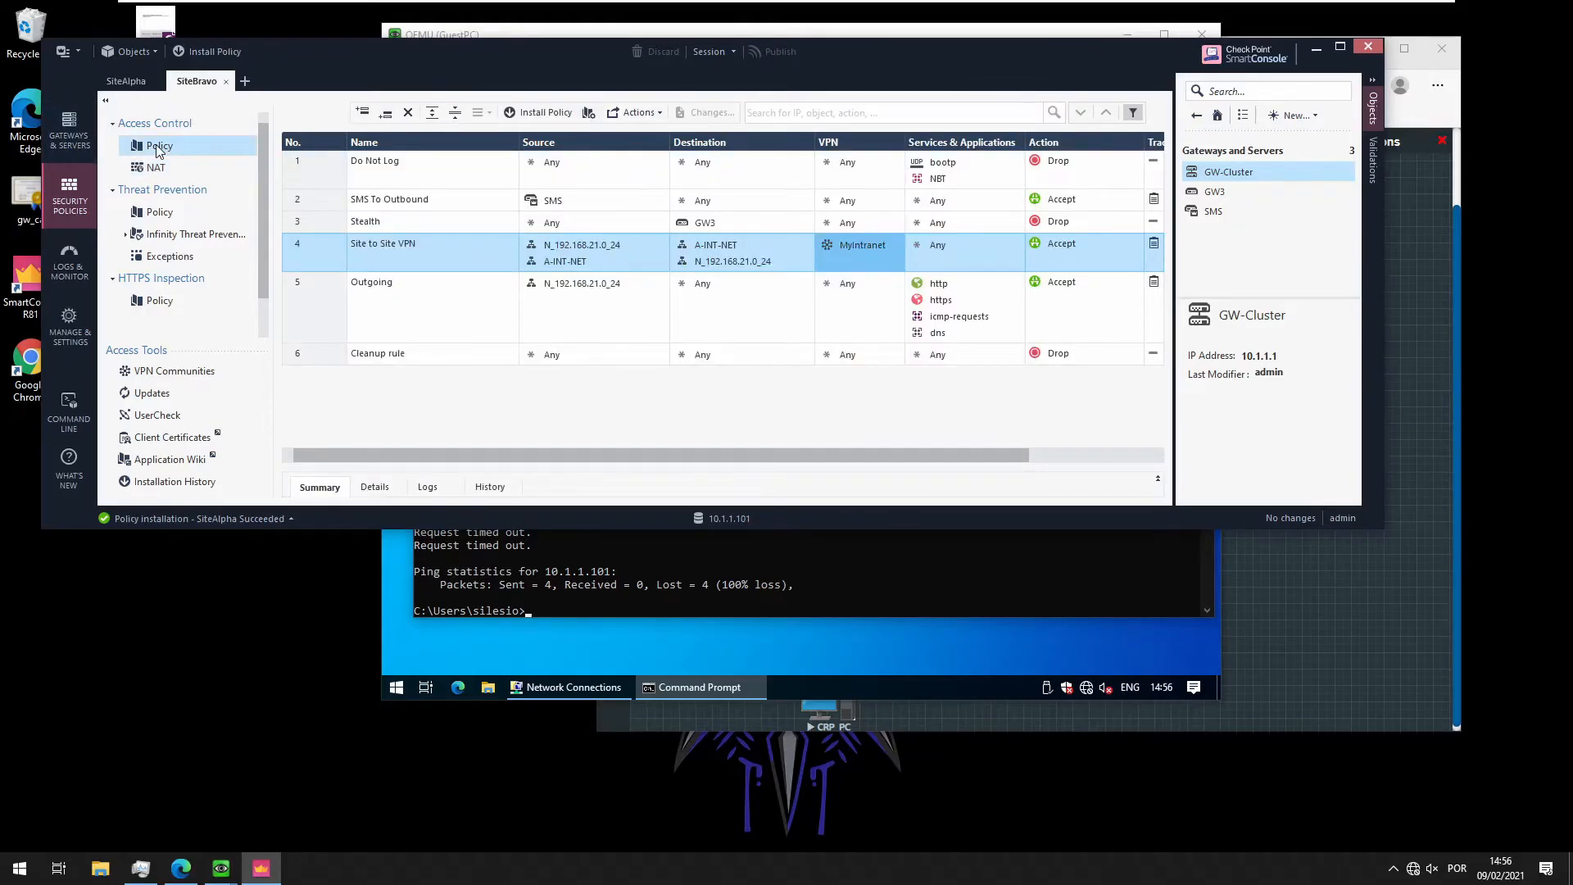
{"action": "mouse_move", "coordinate": [722, 271]}
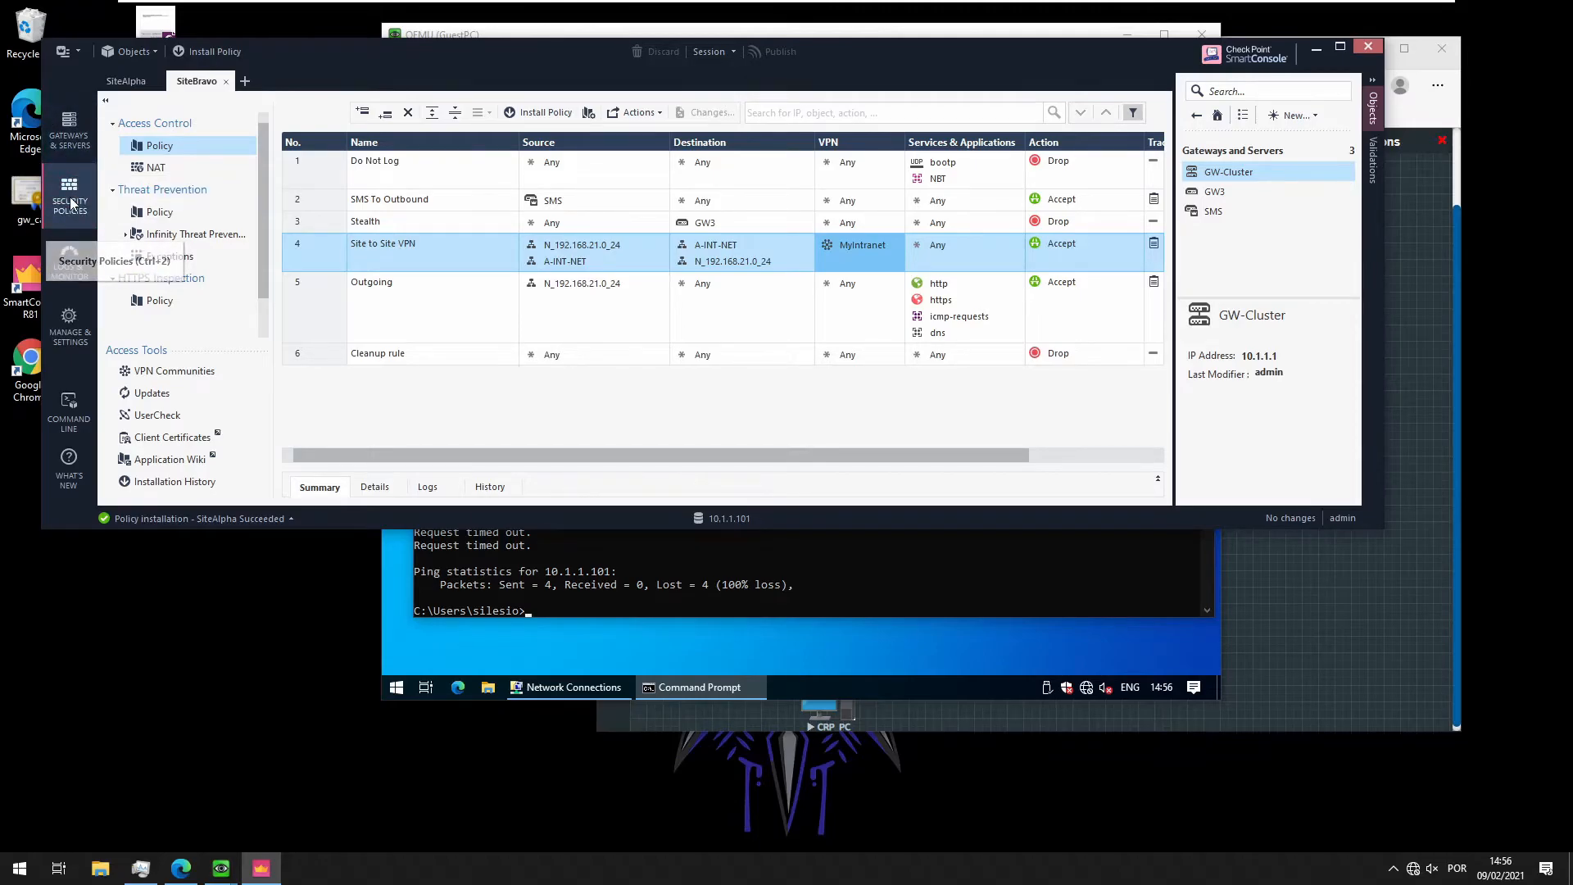
{"action": "left_click", "coordinate": [70, 259]}
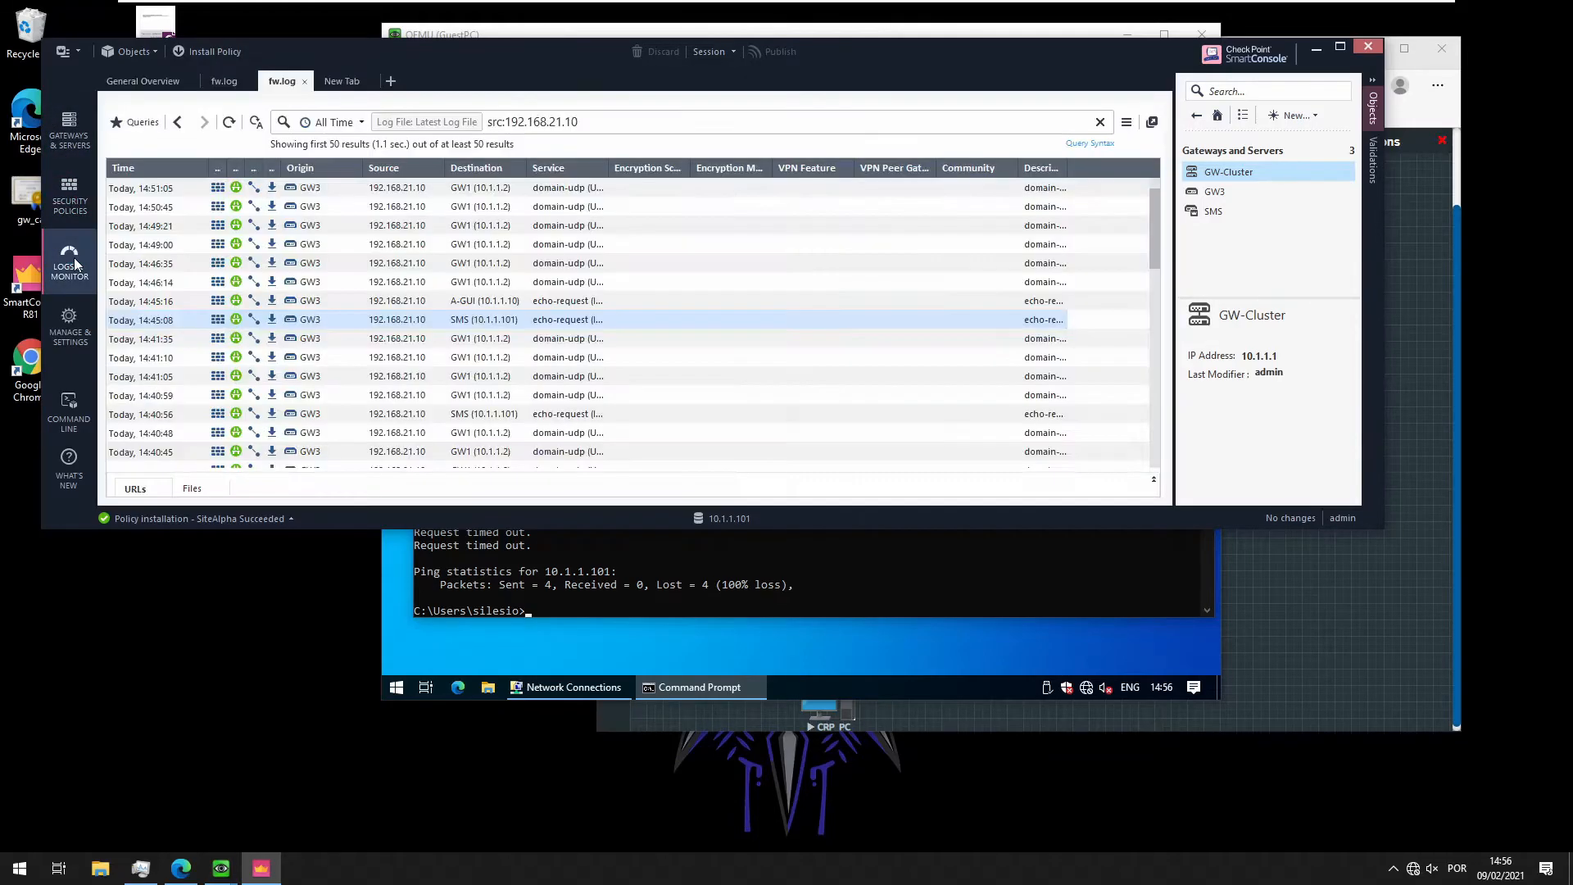
Refresh the logs, open the 14:54:28 Encrypt entry, and re-run GuestPC's ping to 10.1.1.101
{"action": "left_click", "coordinate": [230, 122]}
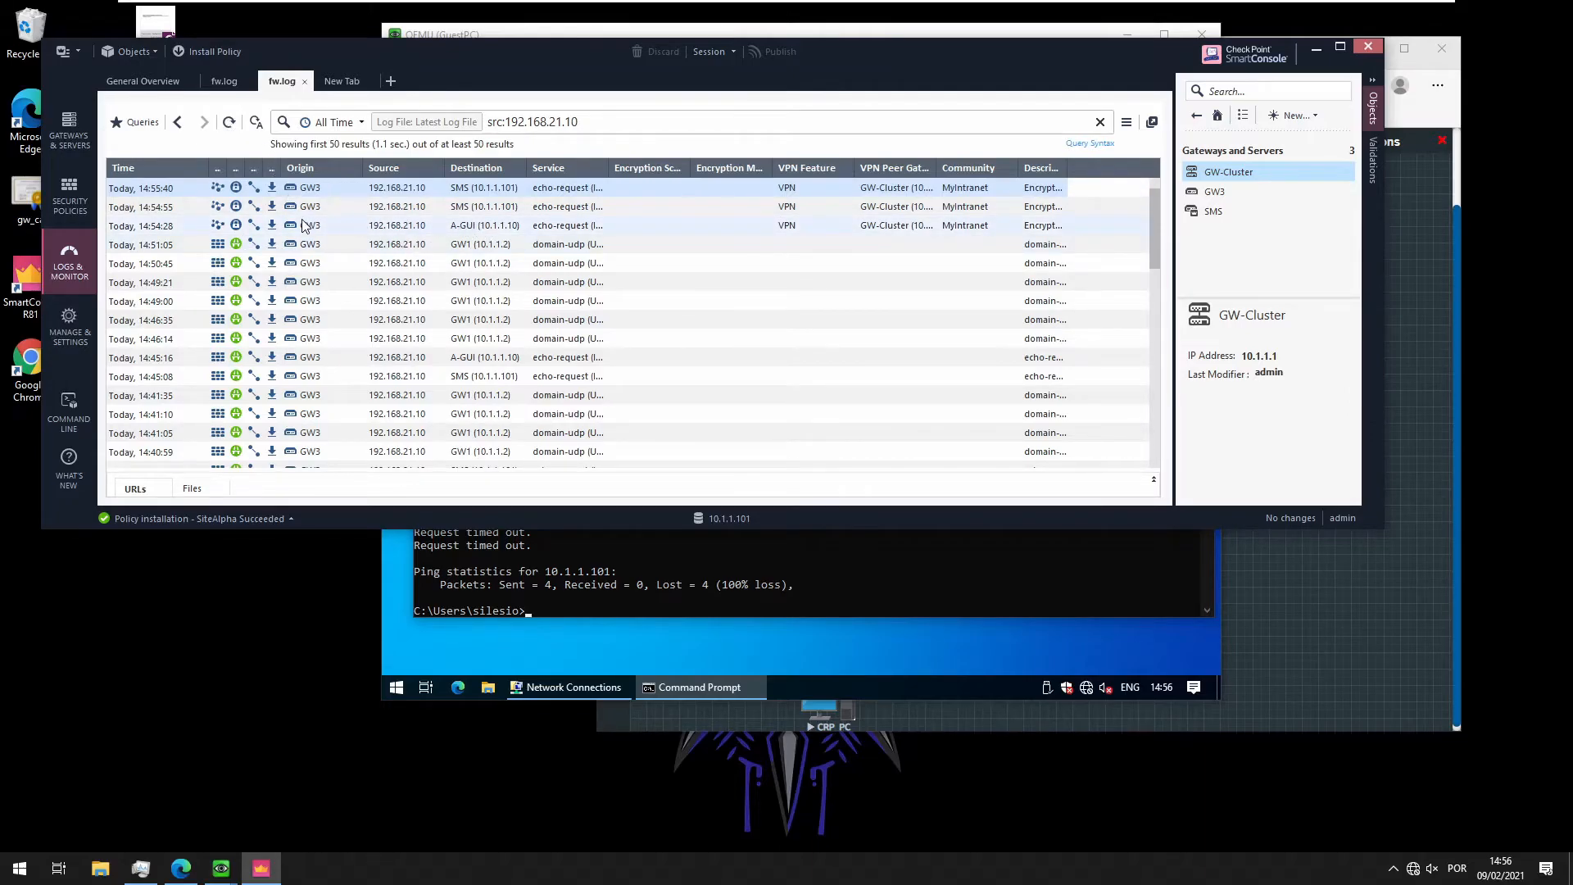
{"action": "double_click", "coordinate": [238, 229]}
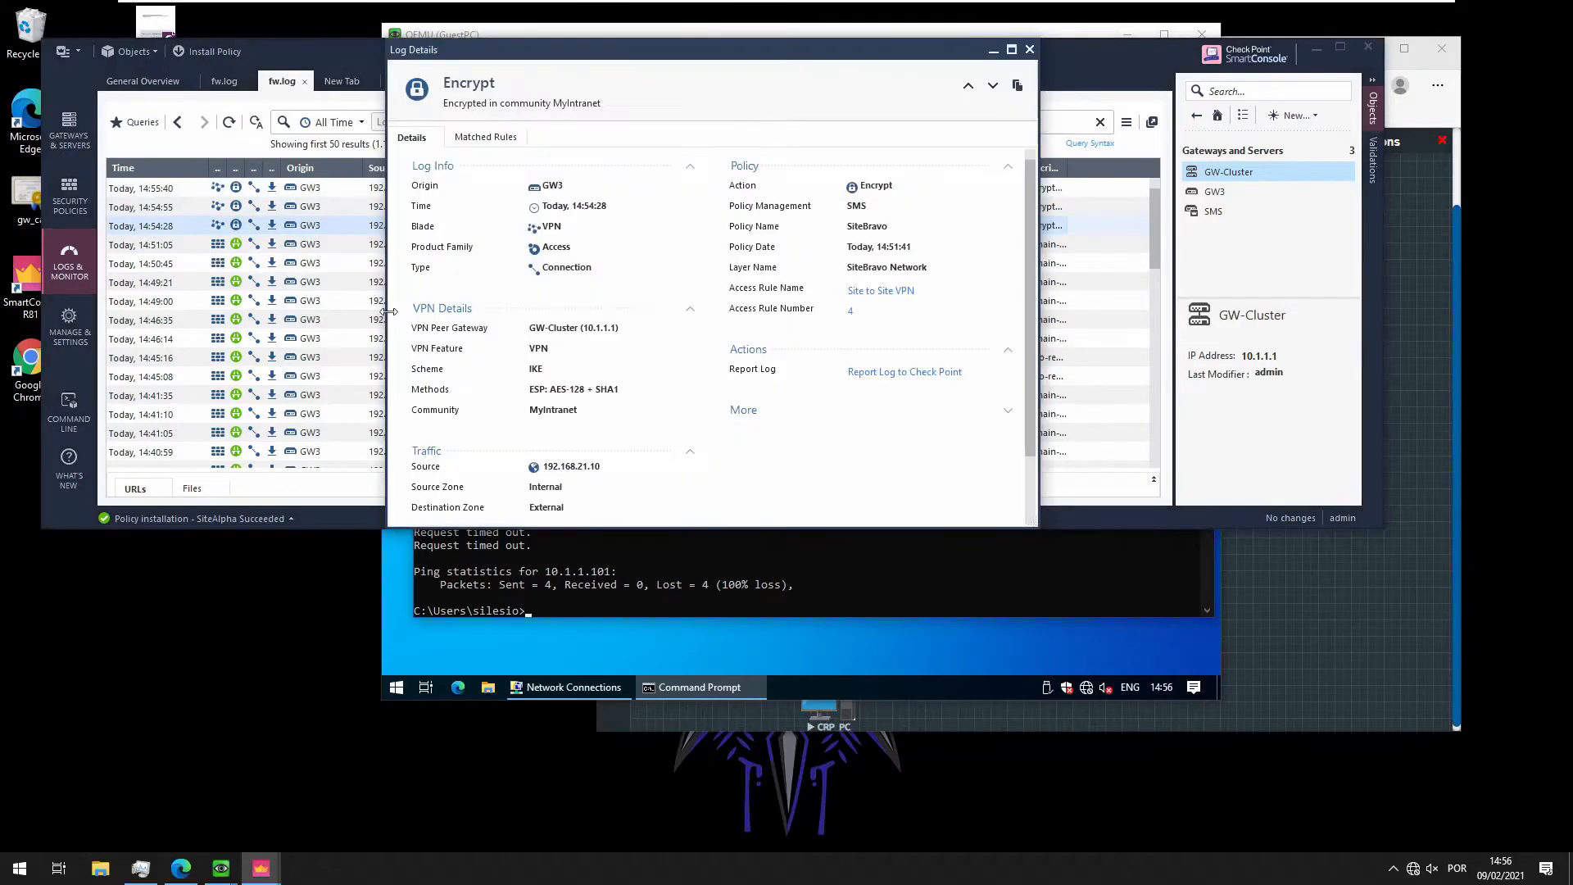
{"action": "left_click", "coordinate": [767, 584]}
{"action": "key", "text": "Up"}
{"action": "key", "text": "Return"}
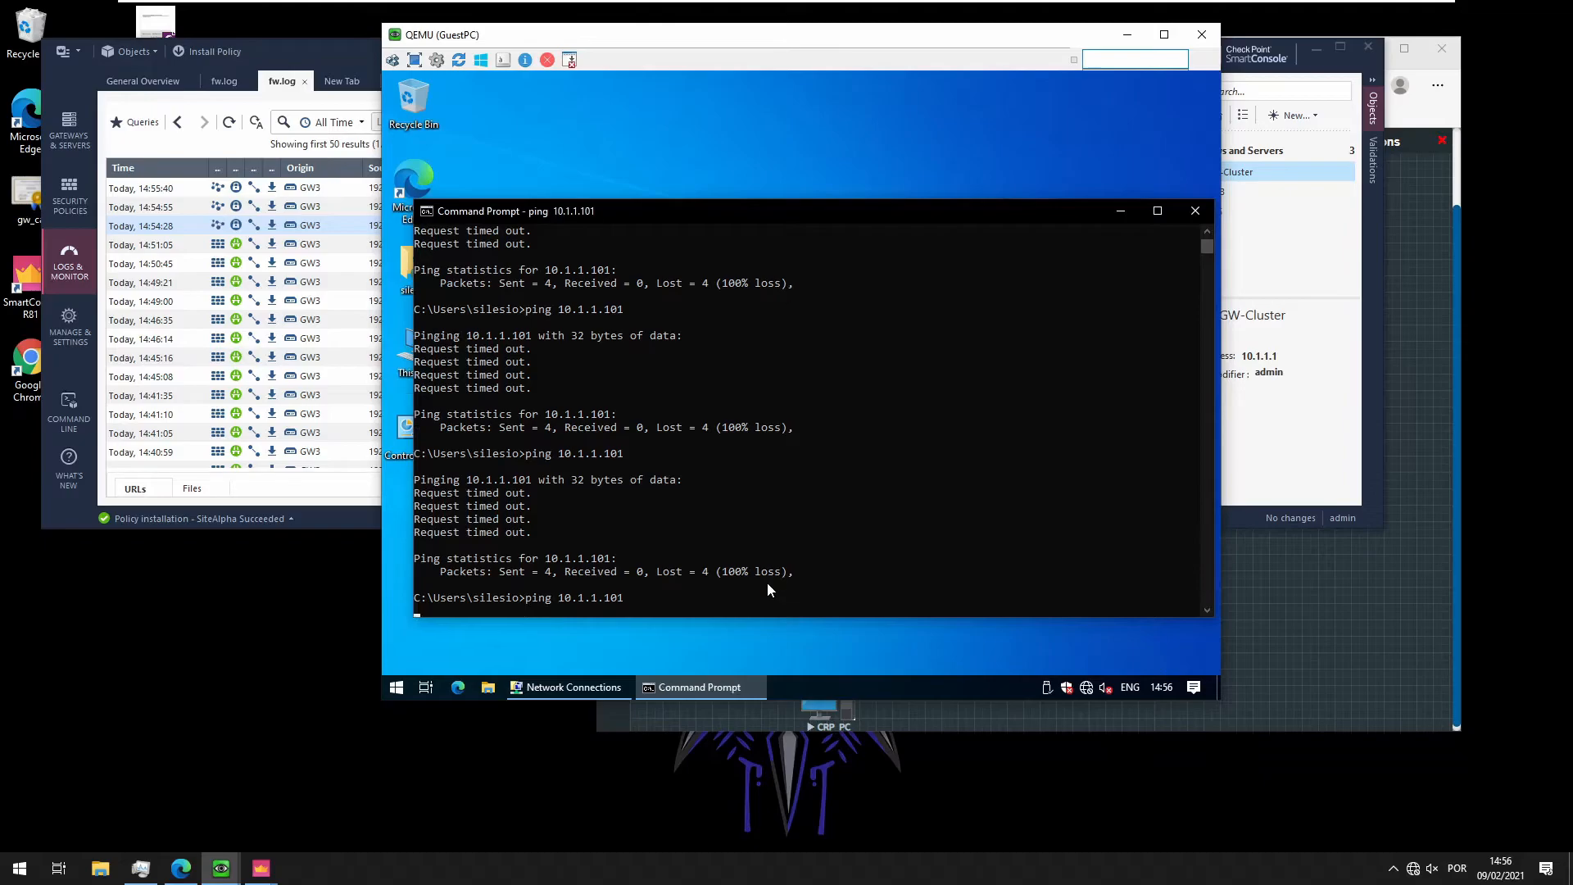
{"action": "key", "text": "alt+Tab"}
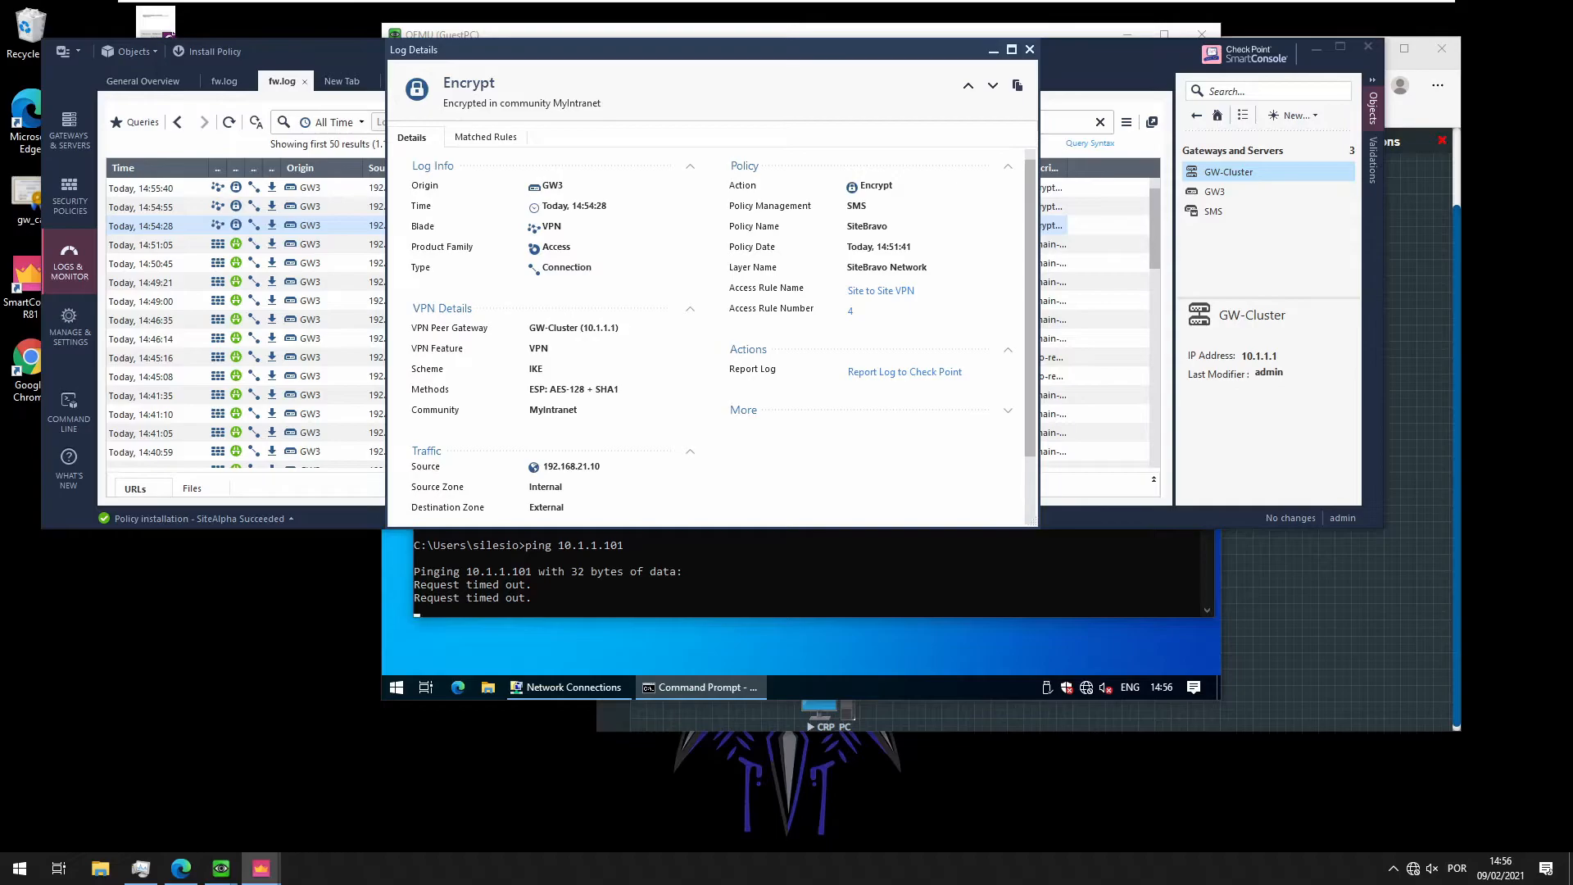
Inspect the entry's MyIntranet community and matched Site to Site VPN rule, then return to the logs
{"action": "left_click_drag", "start_coordinate": [551, 410], "coordinate": [644, 409]}
{"action": "scroll", "coordinate": [709, 336], "scroll_direction": "down", "scroll_amount": 2}
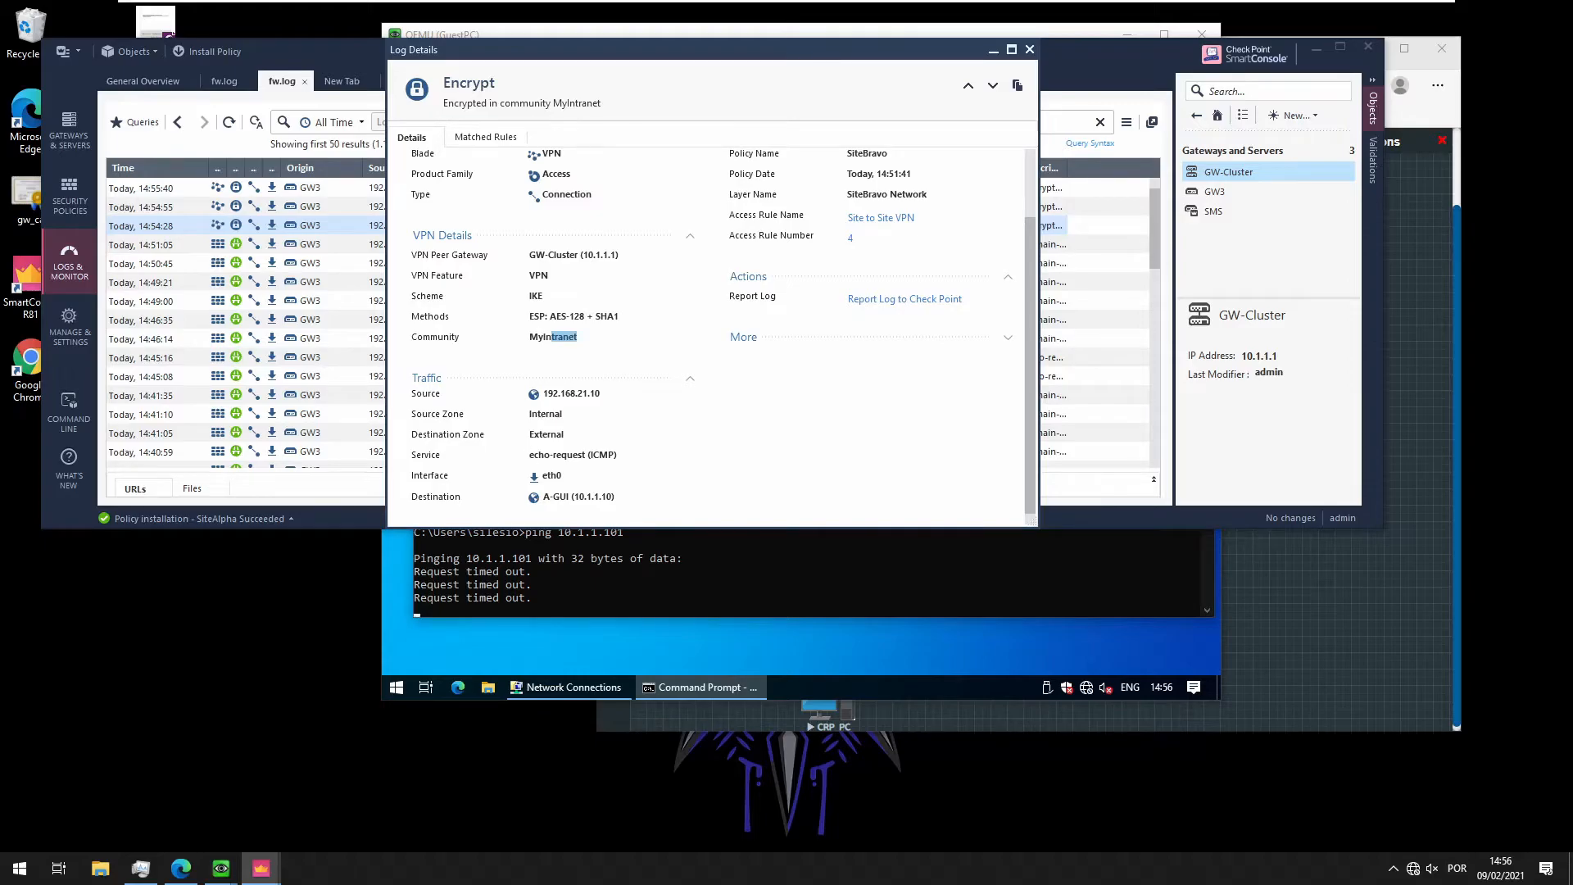
{"action": "scroll", "coordinate": [528, 448], "scroll_direction": "up", "scroll_amount": 2}
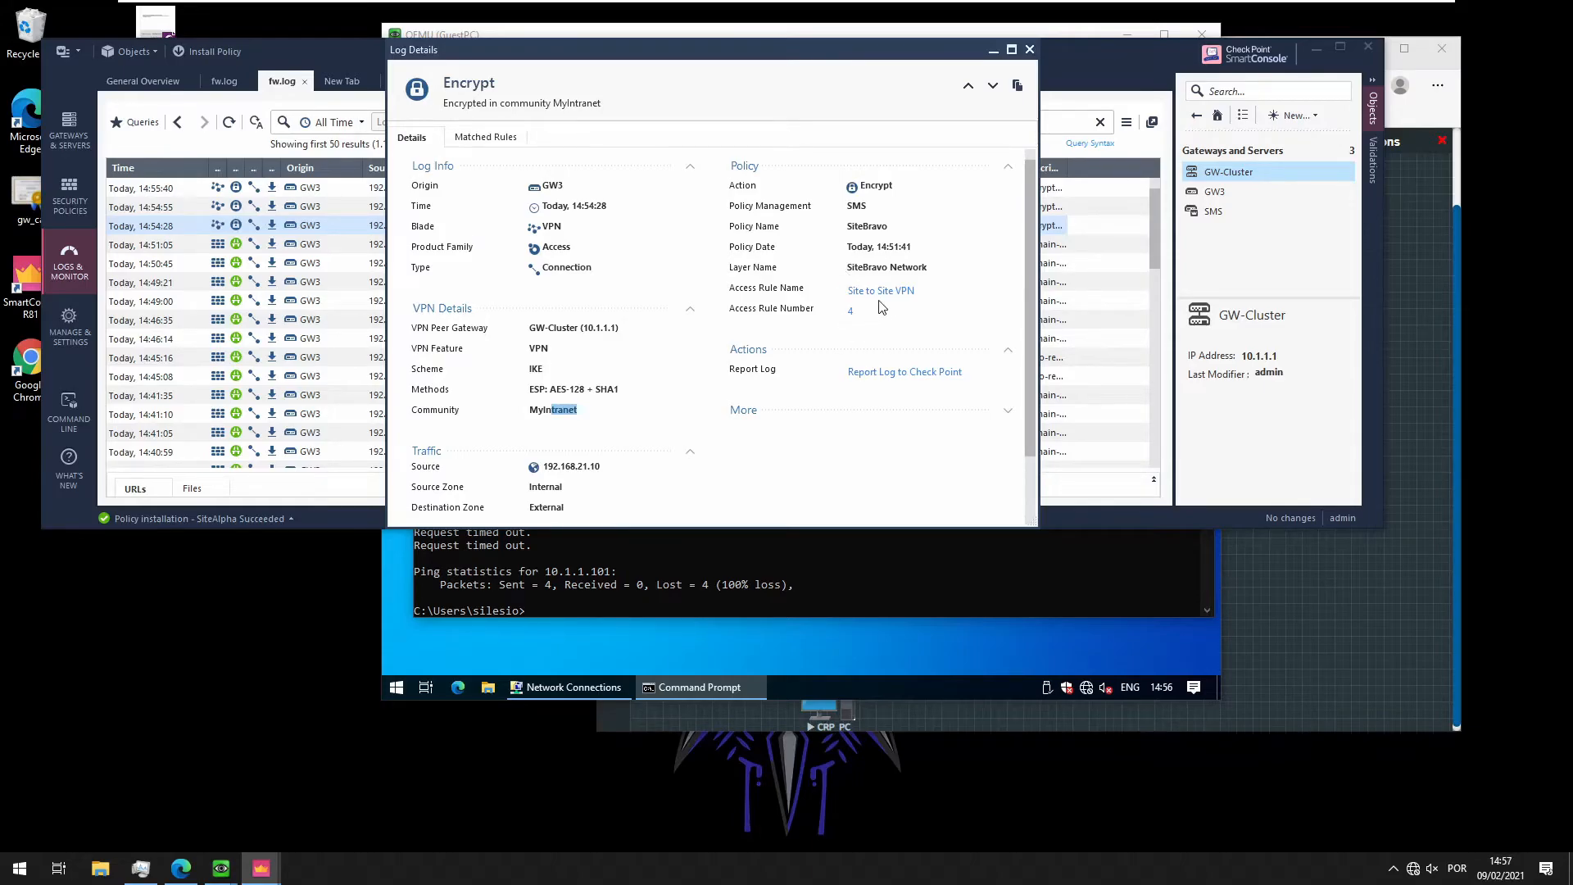
{"action": "left_click", "coordinate": [486, 137]}
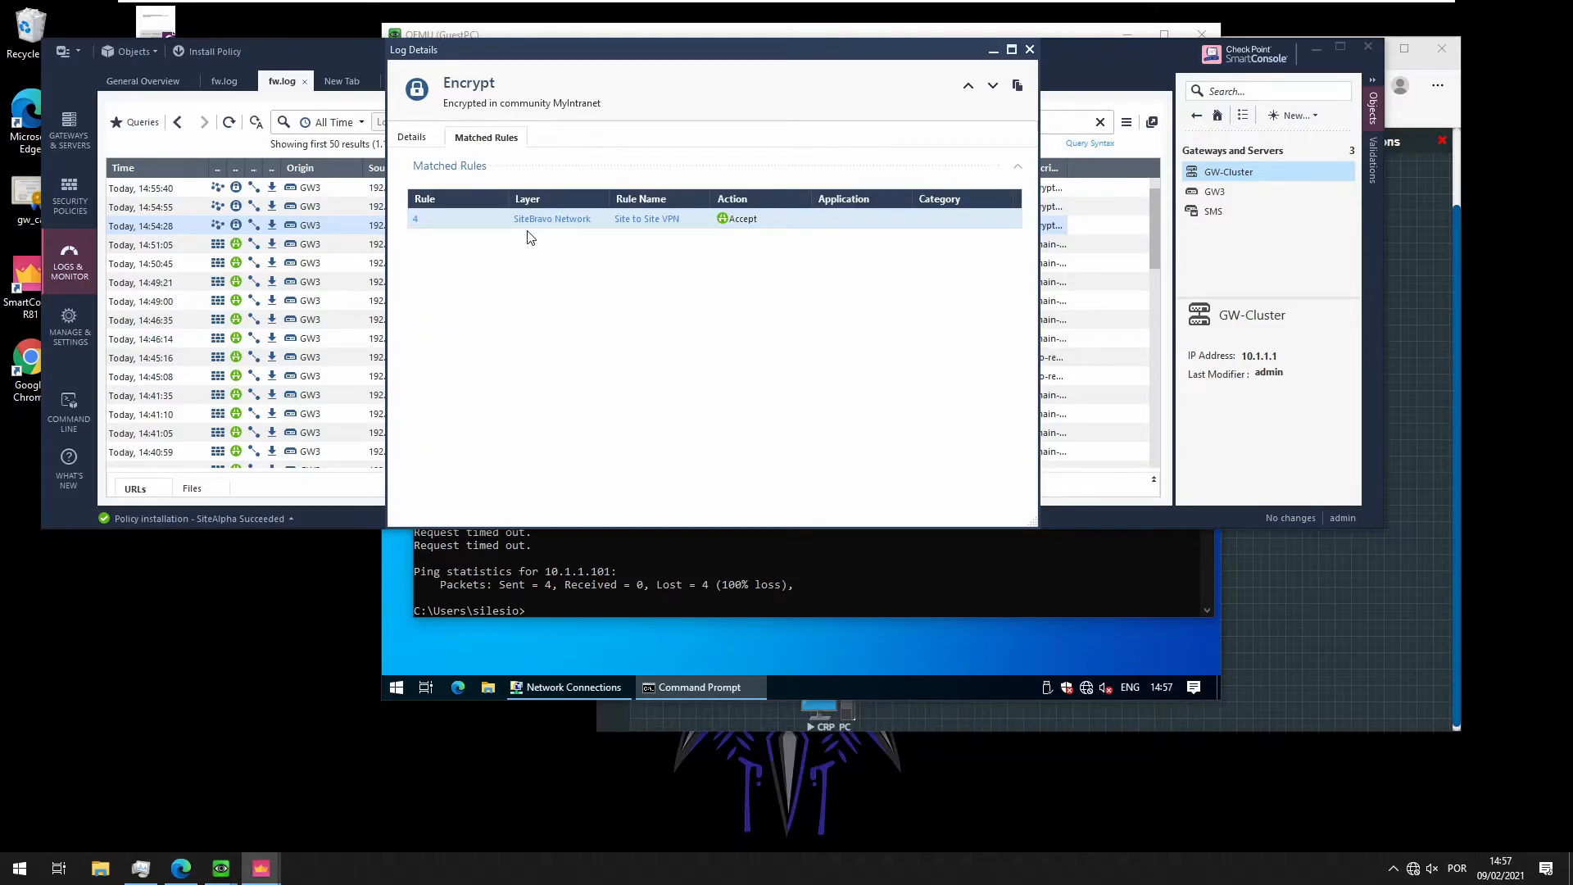
{"action": "left_click", "coordinate": [645, 219]}
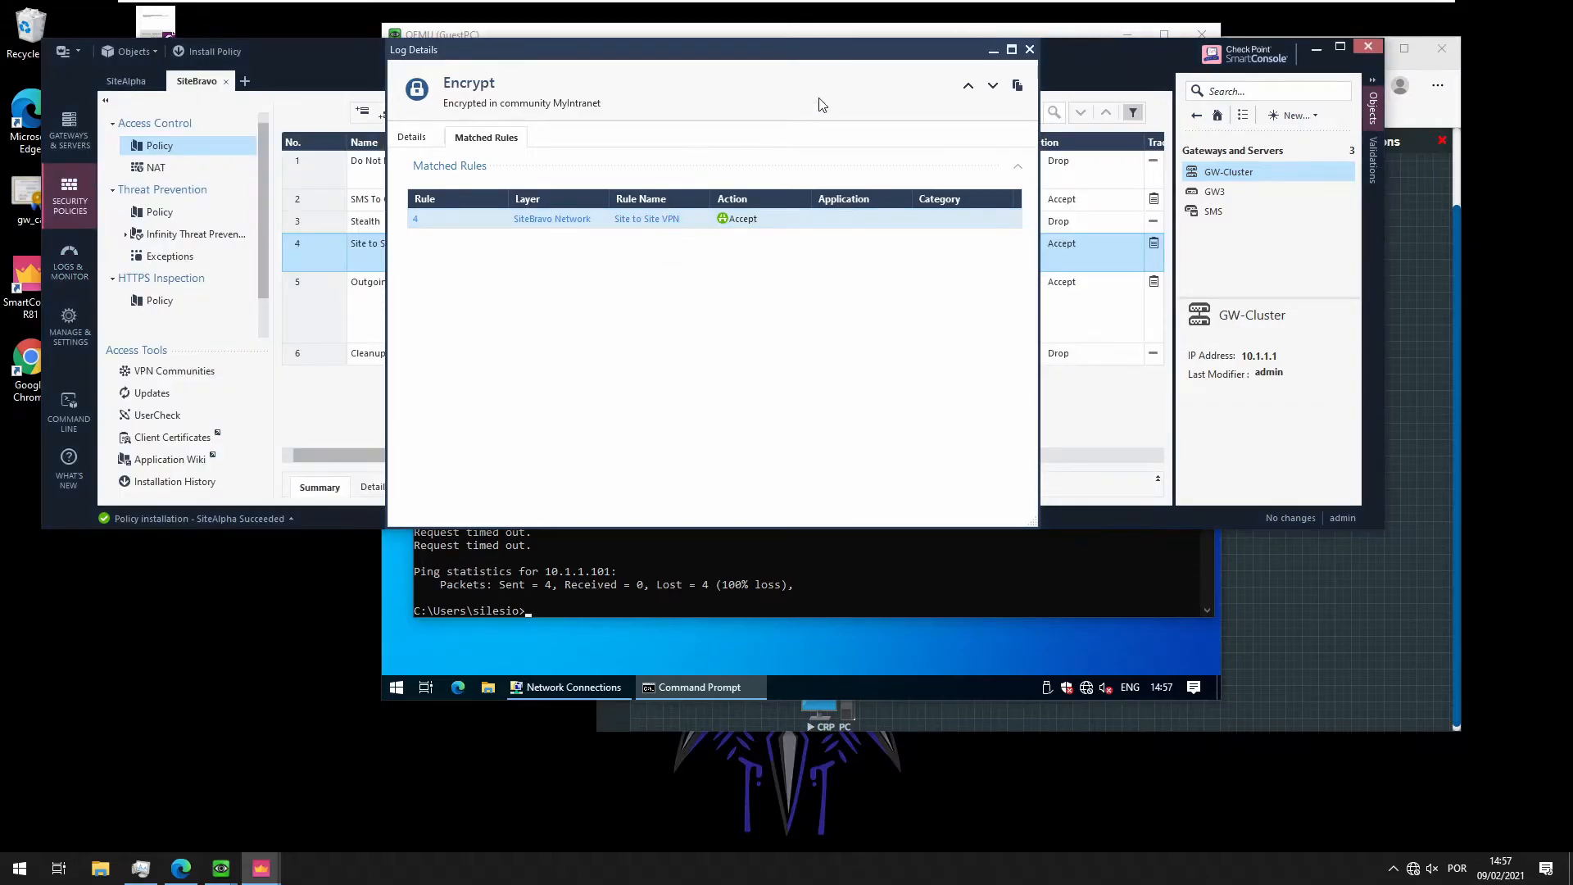
{"action": "left_click", "coordinate": [1031, 51]}
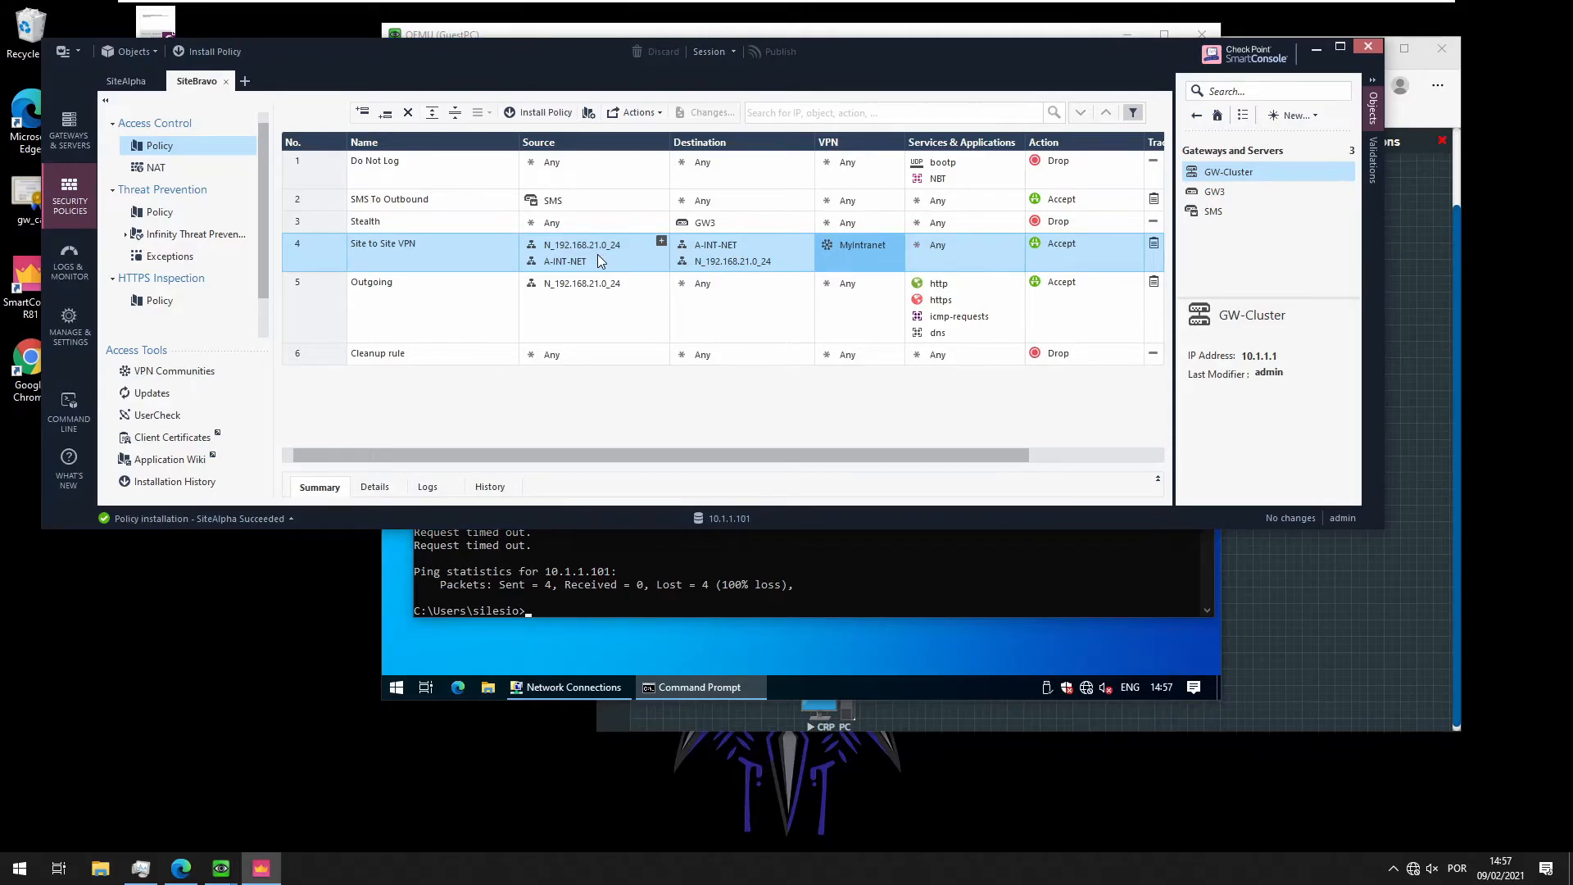
{"action": "left_click", "coordinate": [89, 248]}
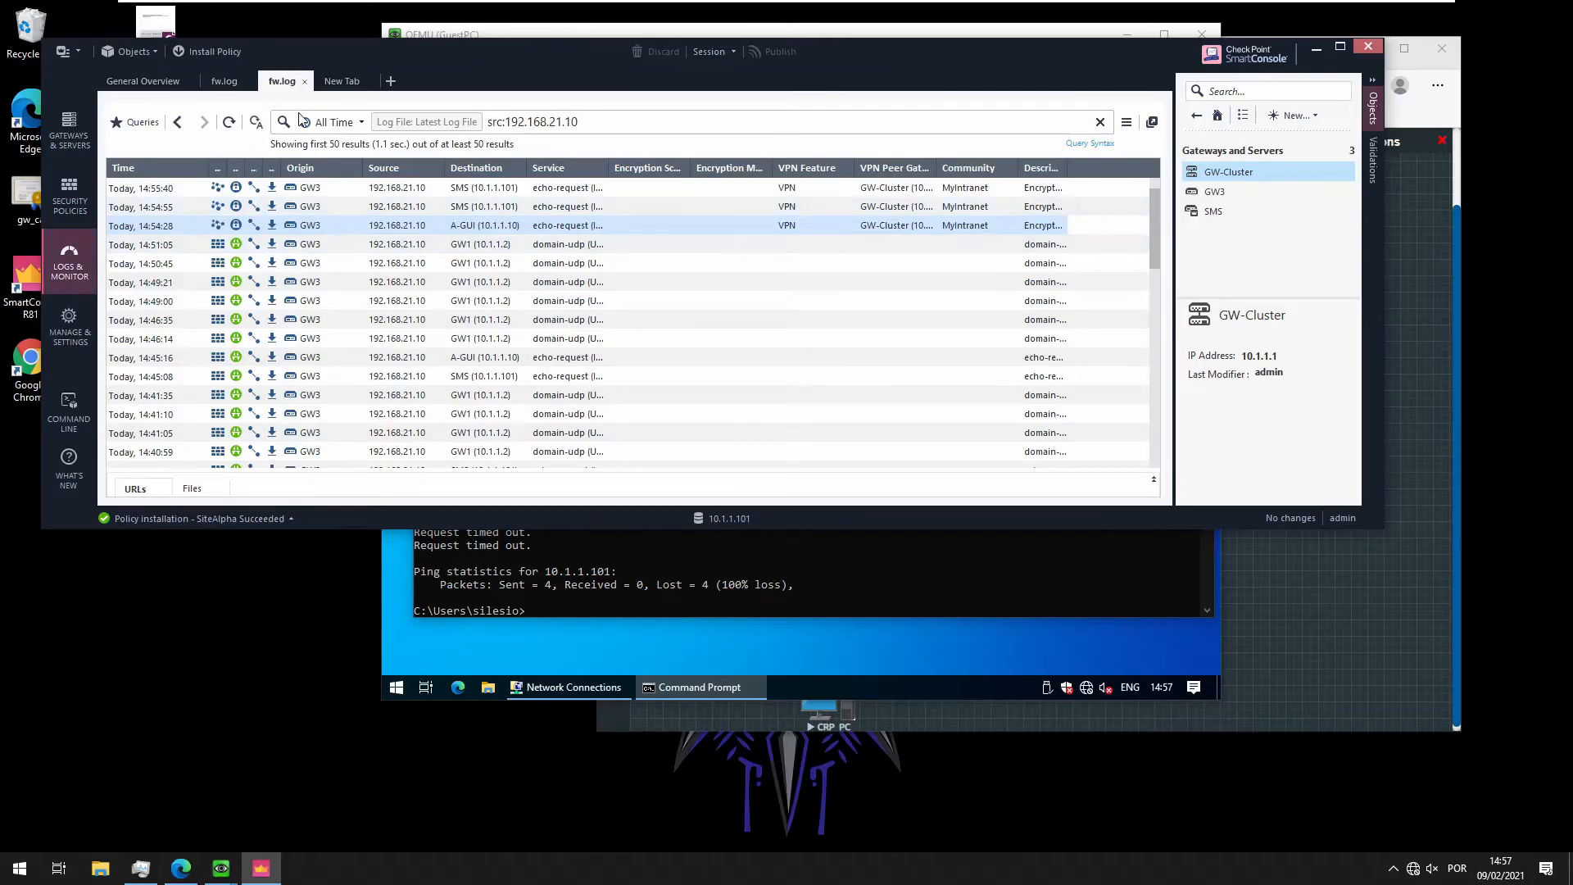
Launch SmartView Monitor from Tunnel & User Monitoring in a new catalog tab
{"action": "left_click", "coordinate": [343, 82]}
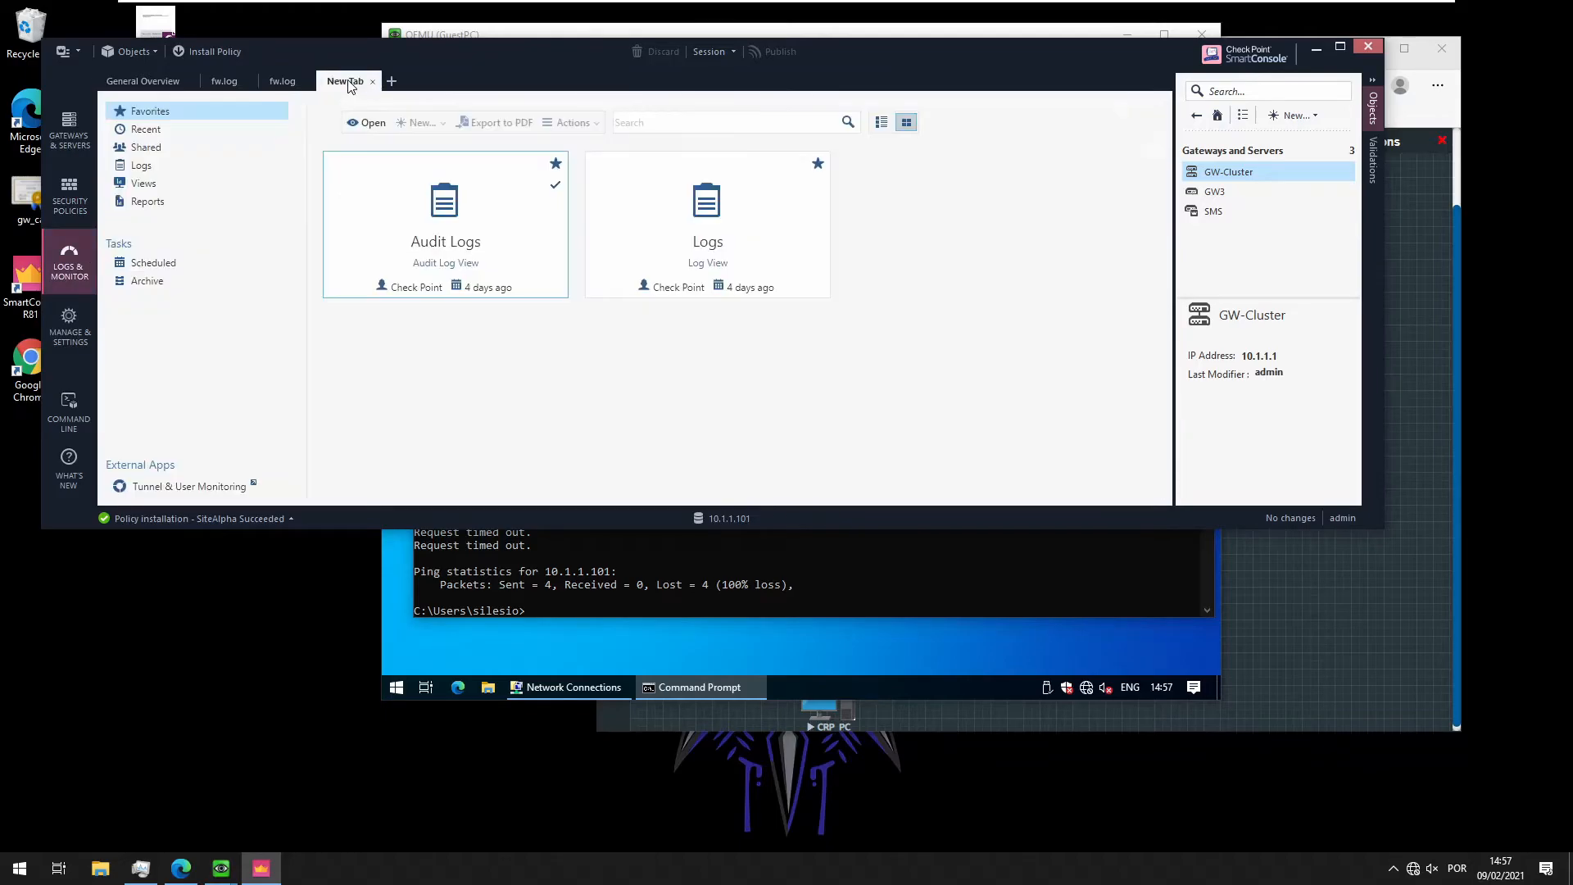
{"action": "left_click", "coordinate": [185, 488]}
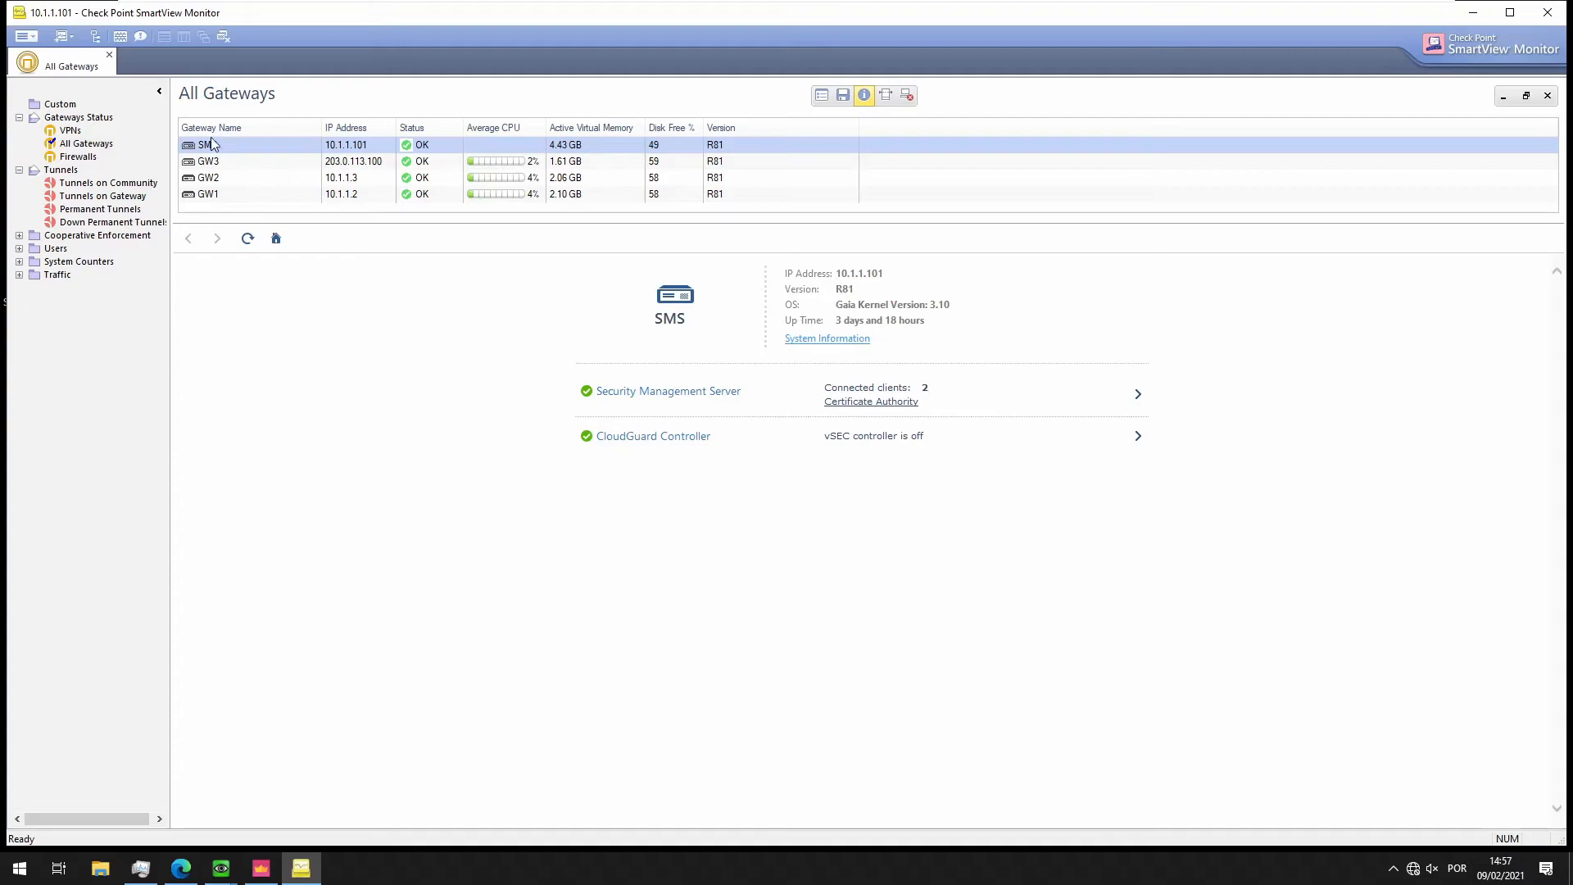
List the tunnels on gateway GW-Cluster
{"action": "left_click", "coordinate": [86, 198]}
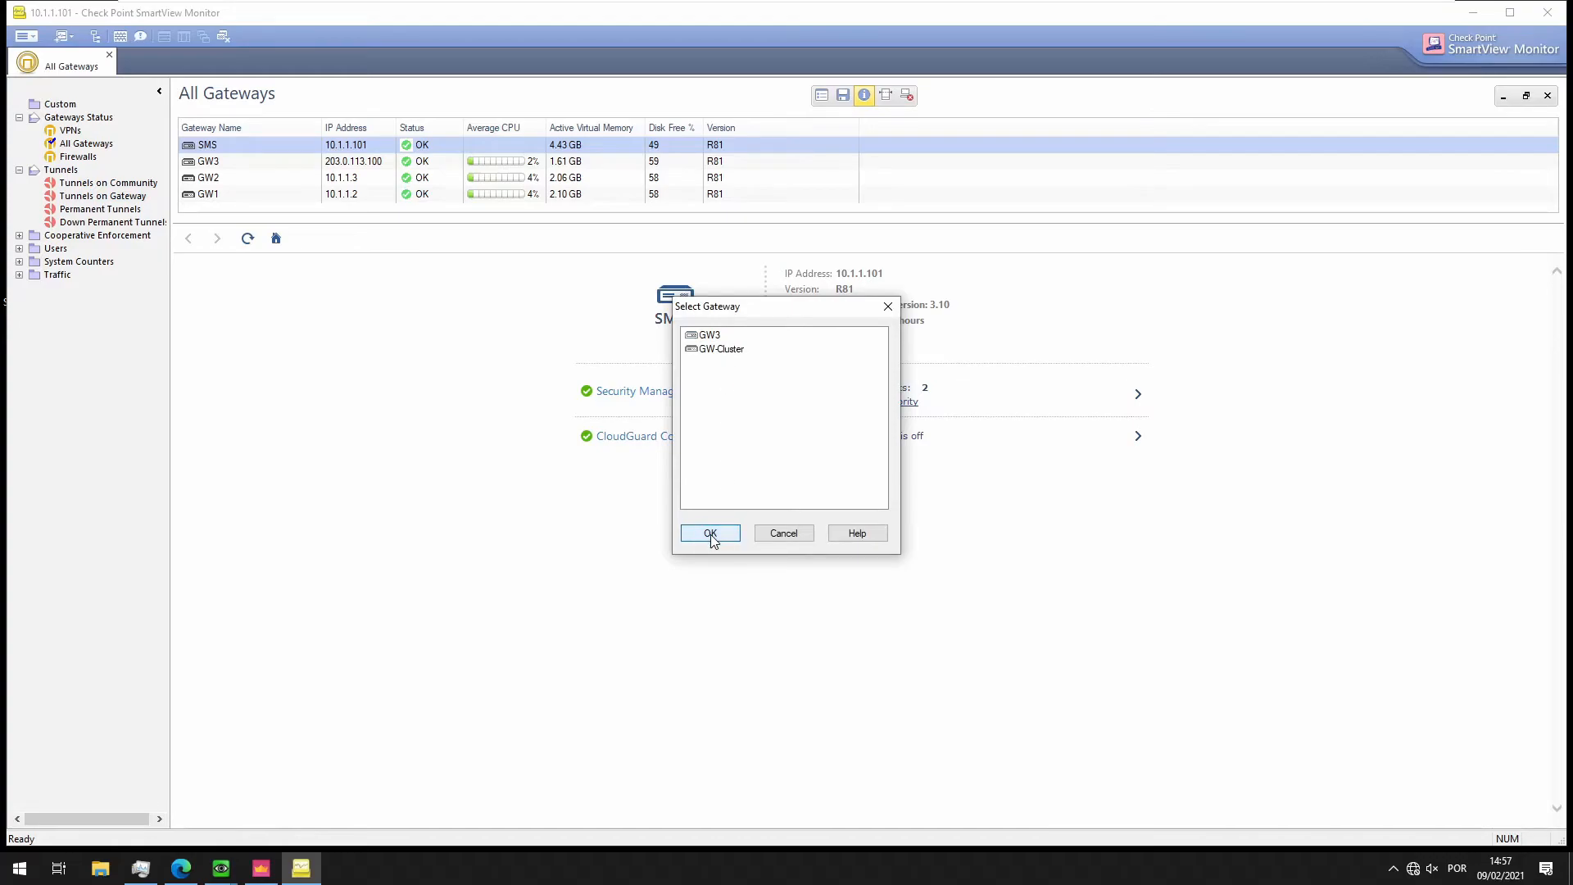
{"action": "left_click", "coordinate": [720, 348]}
{"action": "left_click", "coordinate": [720, 537]}
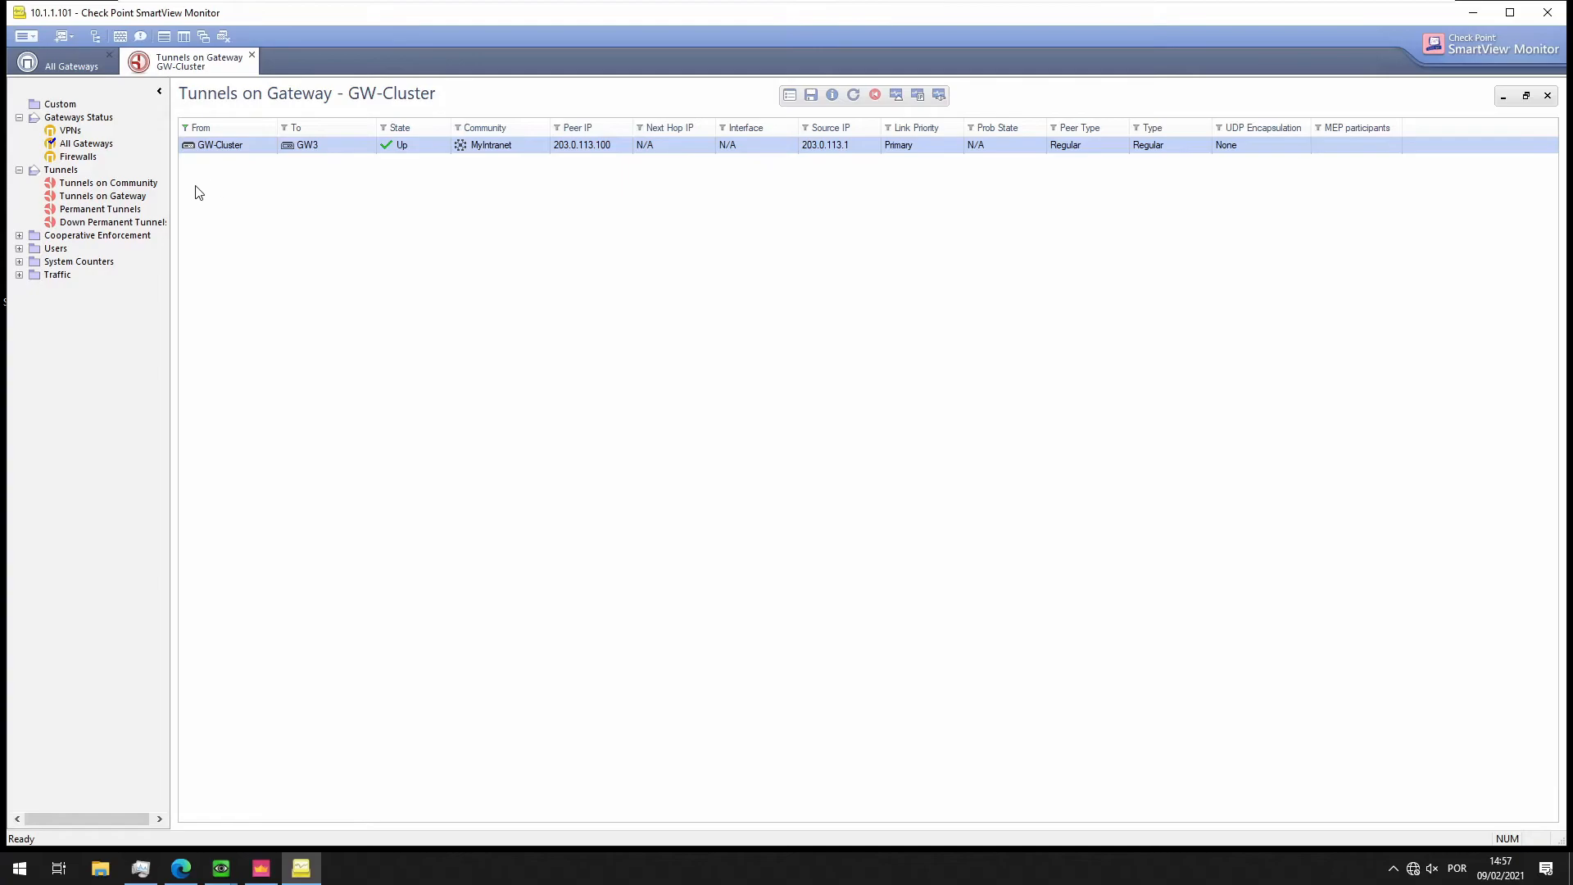
List MyIntranet community tunnels, check GW-Cluster <=> GW3 details, then minimize the monitor
{"action": "left_click", "coordinate": [139, 183]}
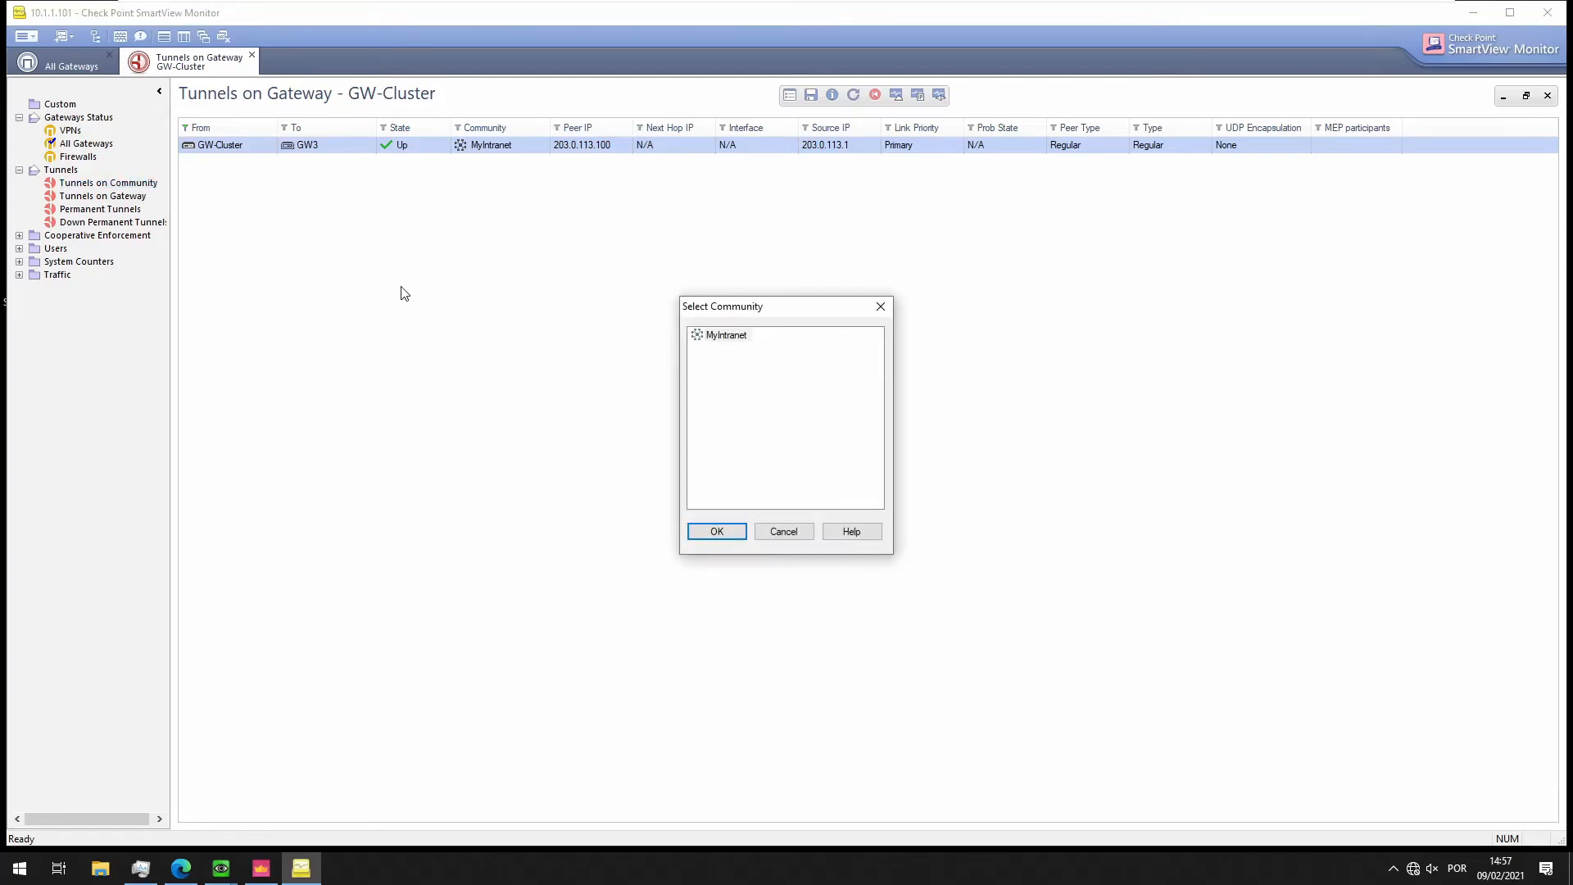
{"action": "left_click", "coordinate": [711, 338]}
{"action": "left_click", "coordinate": [738, 531]}
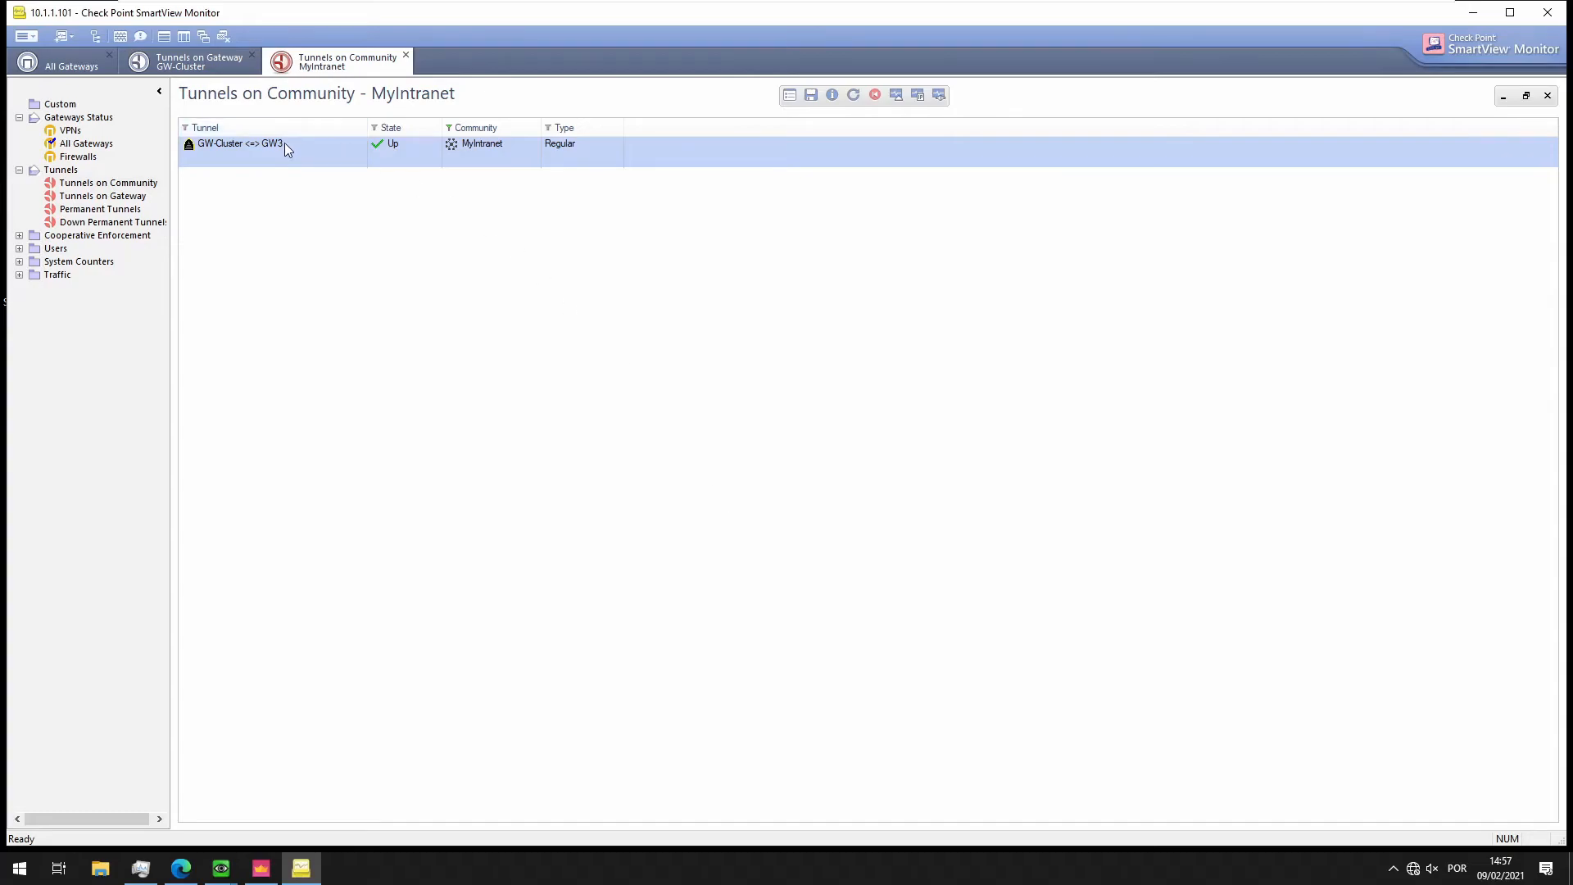
{"action": "double_click", "coordinate": [245, 149]}
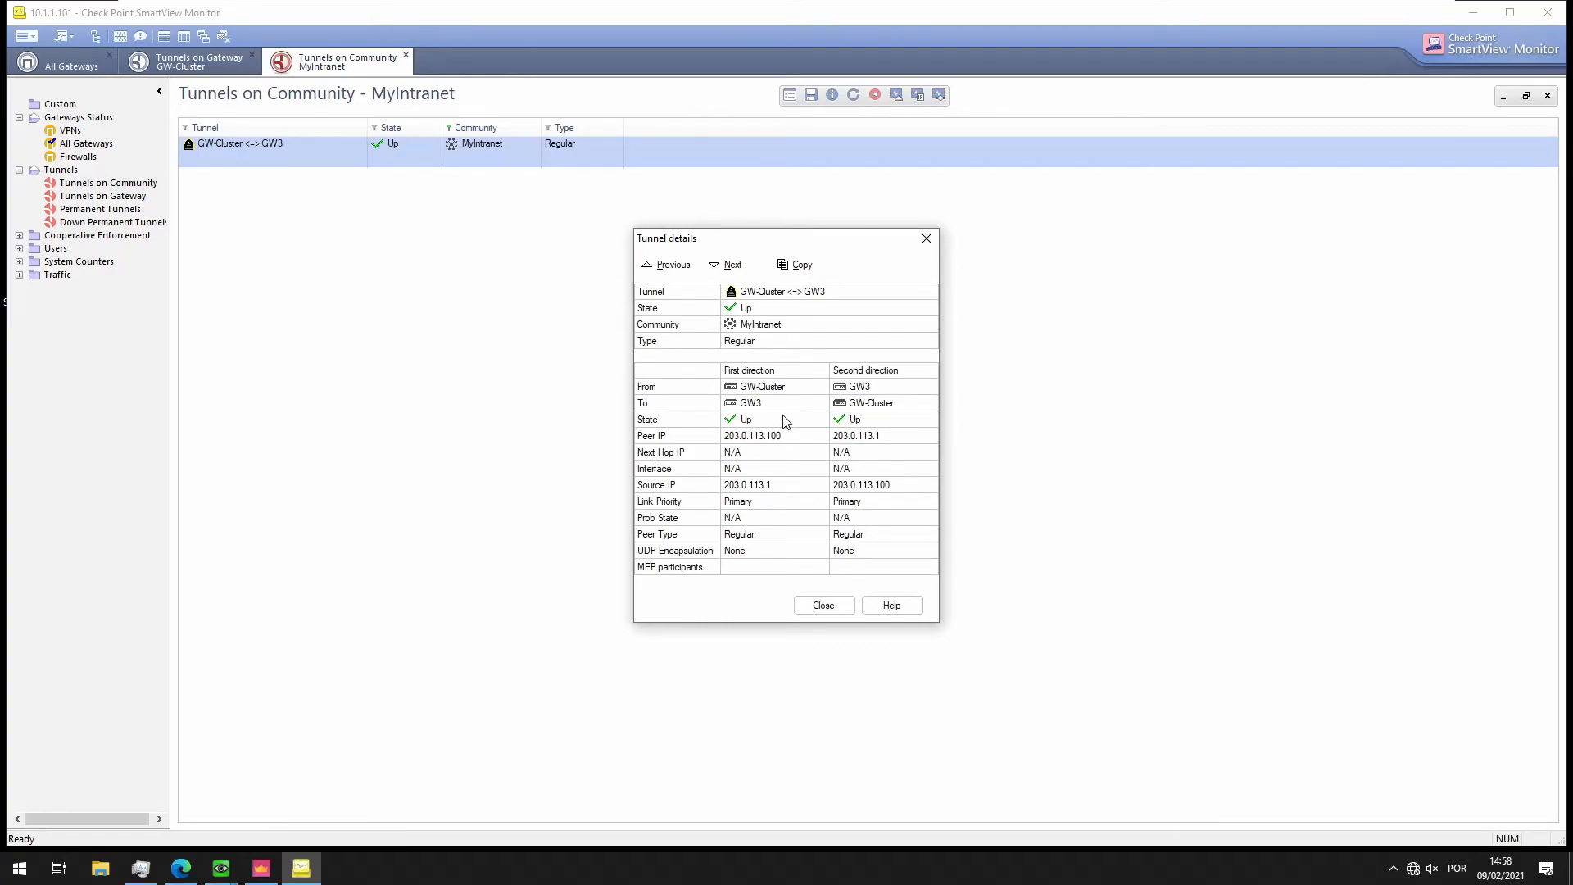
{"action": "left_click", "coordinate": [825, 605]}
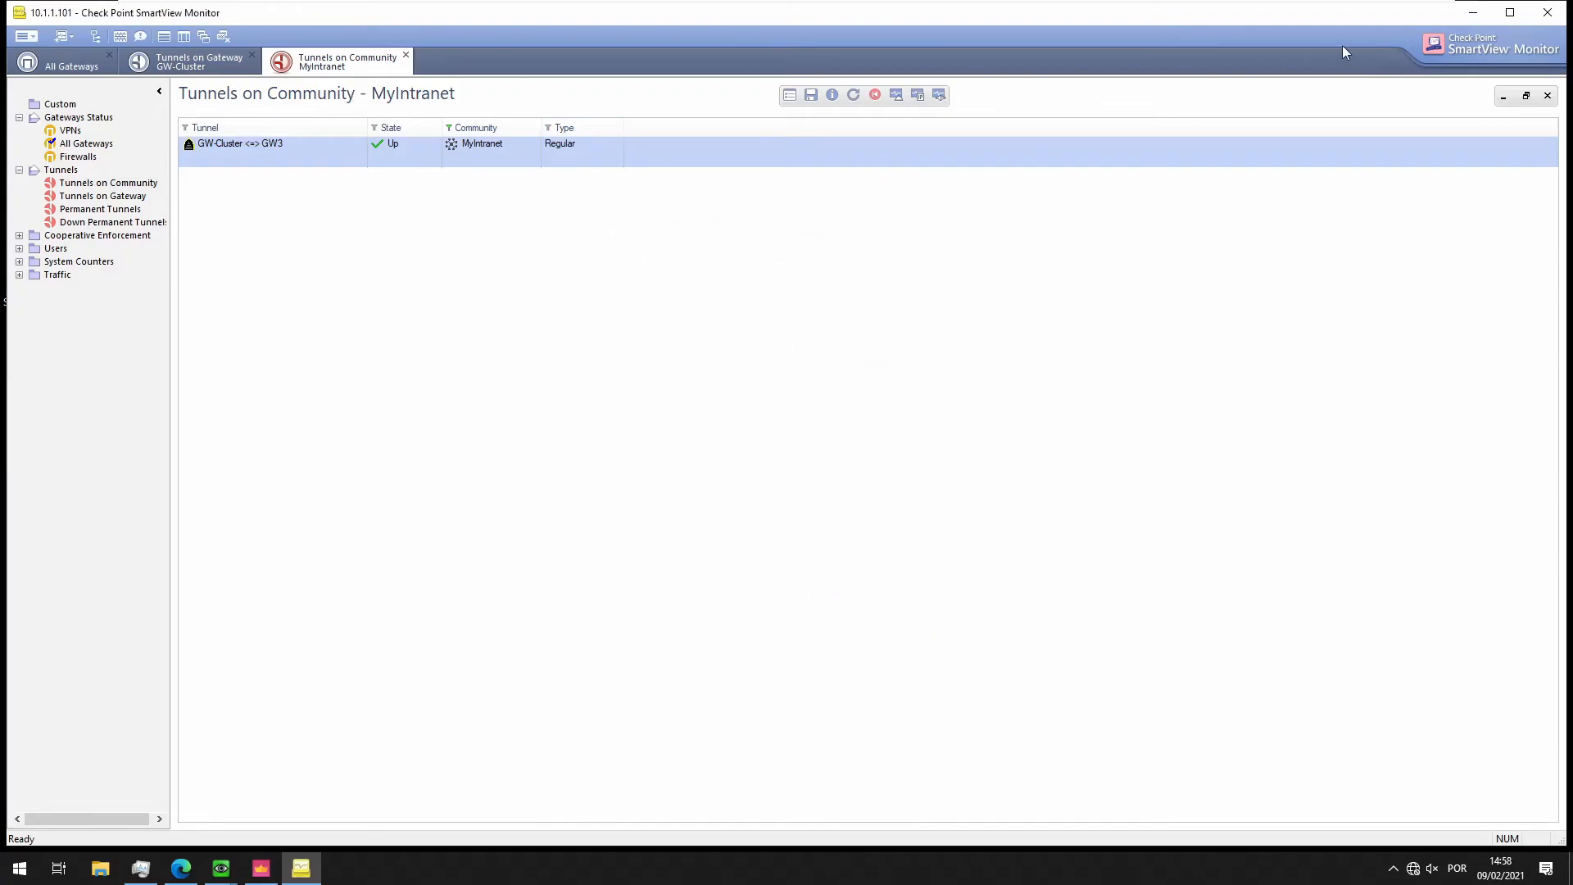
{"action": "left_click", "coordinate": [1472, 13]}
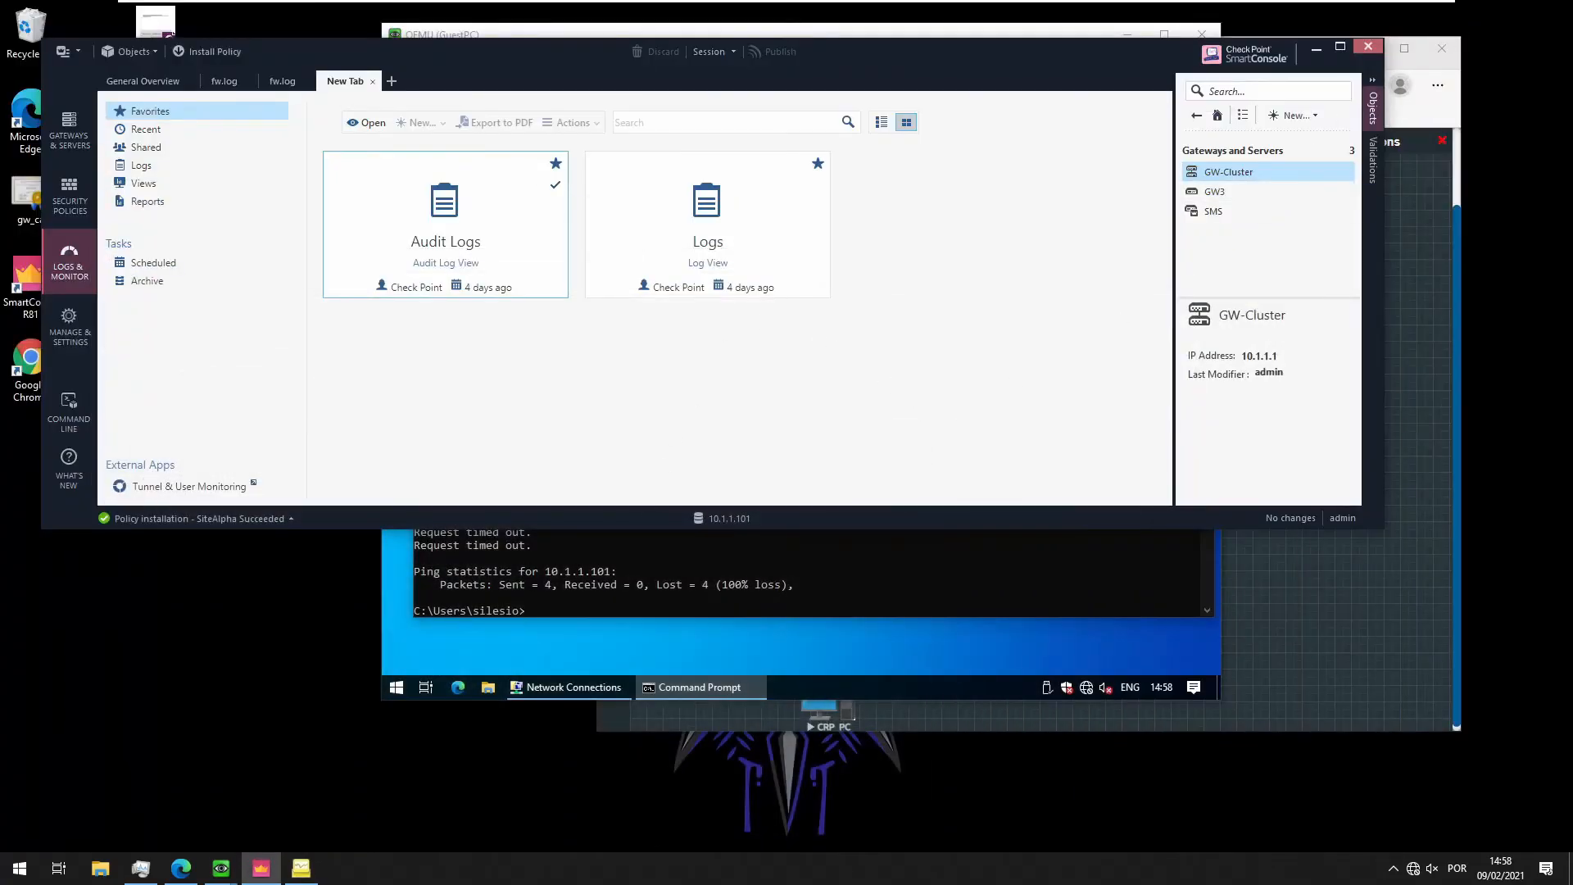
On GuestPC, ping 10.1.1.10 and stop it after it times out
{"action": "left_click", "coordinate": [669, 597]}
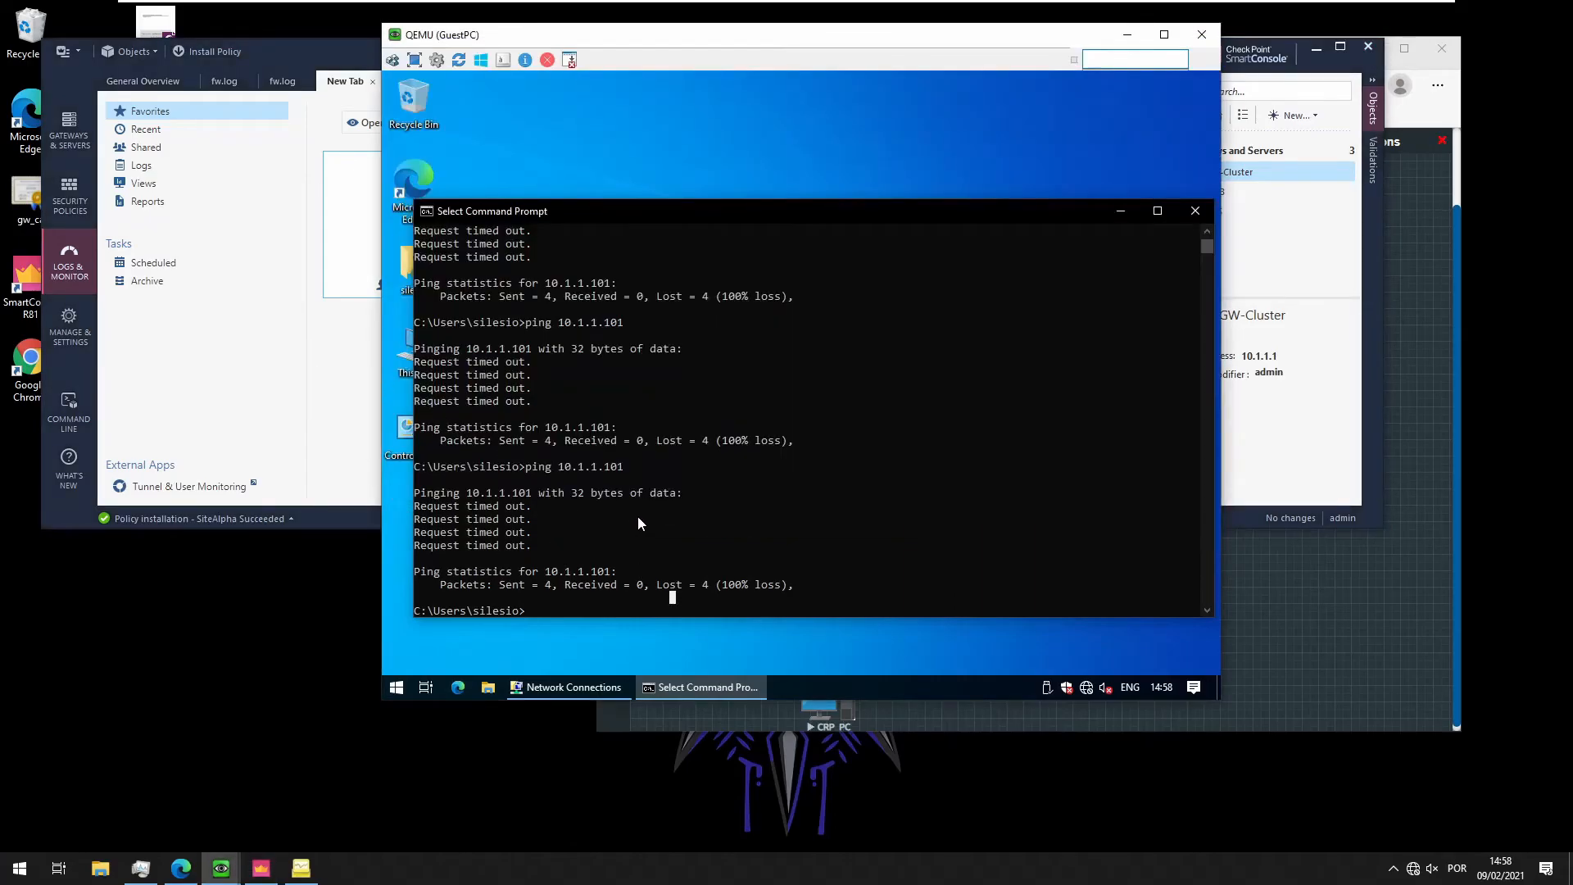
{"action": "key", "text": "Escape"}
{"action": "key", "text": "Up"}
{"action": "key", "text": "BackSpace"}
{"action": "key", "text": "Return"}
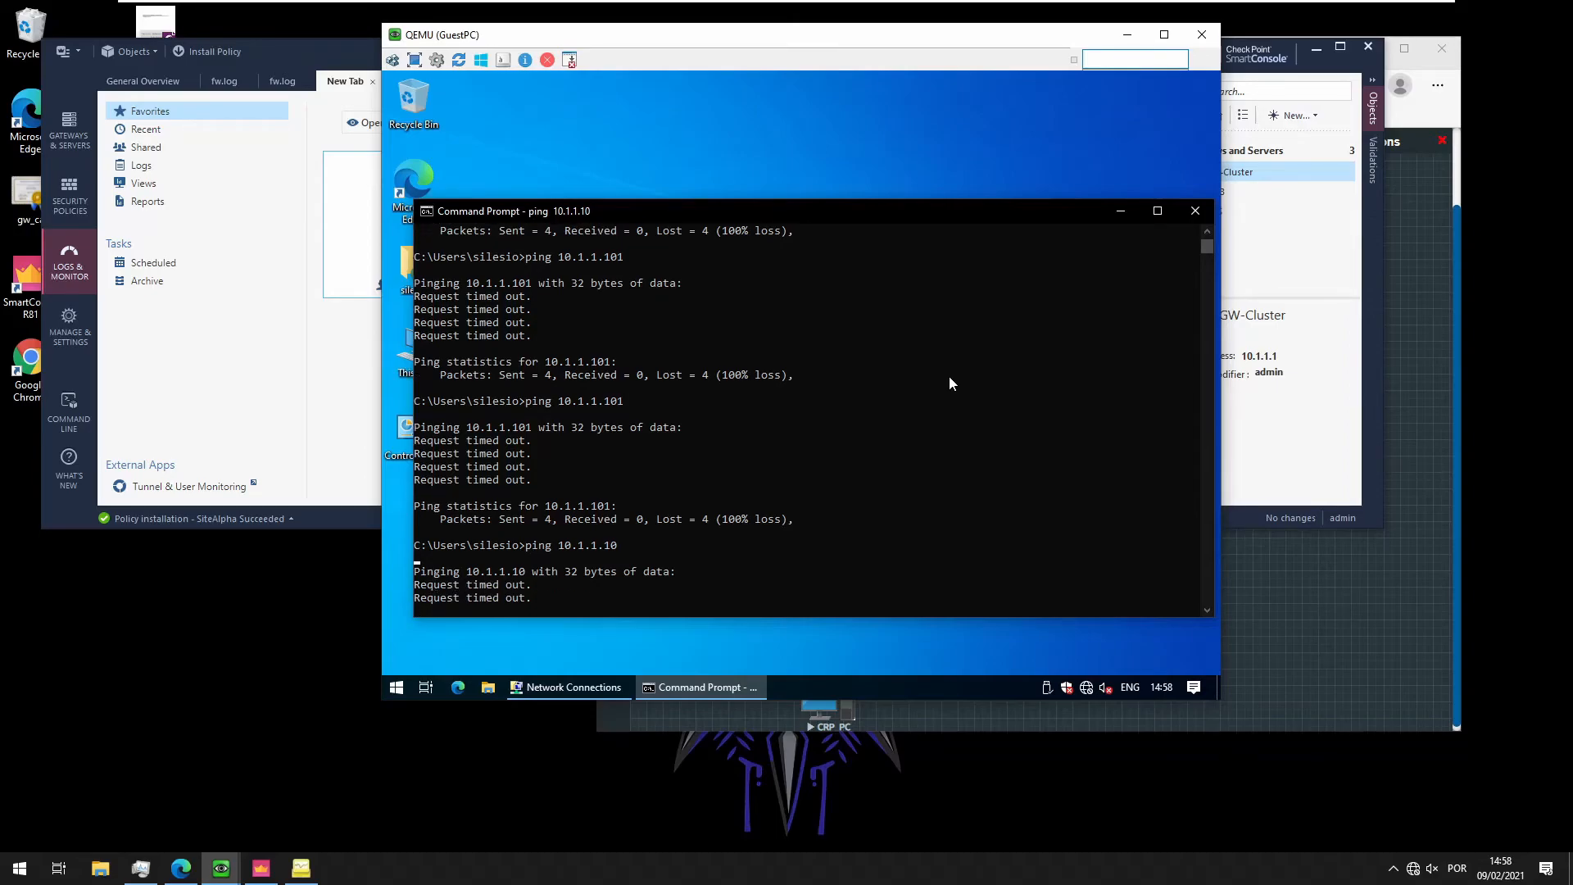
{"action": "key", "text": "ctrl+c"}
Type and erase an 'ssh admin' command, leaving an empty prompt
{"action": "type", "text": "ssh "}
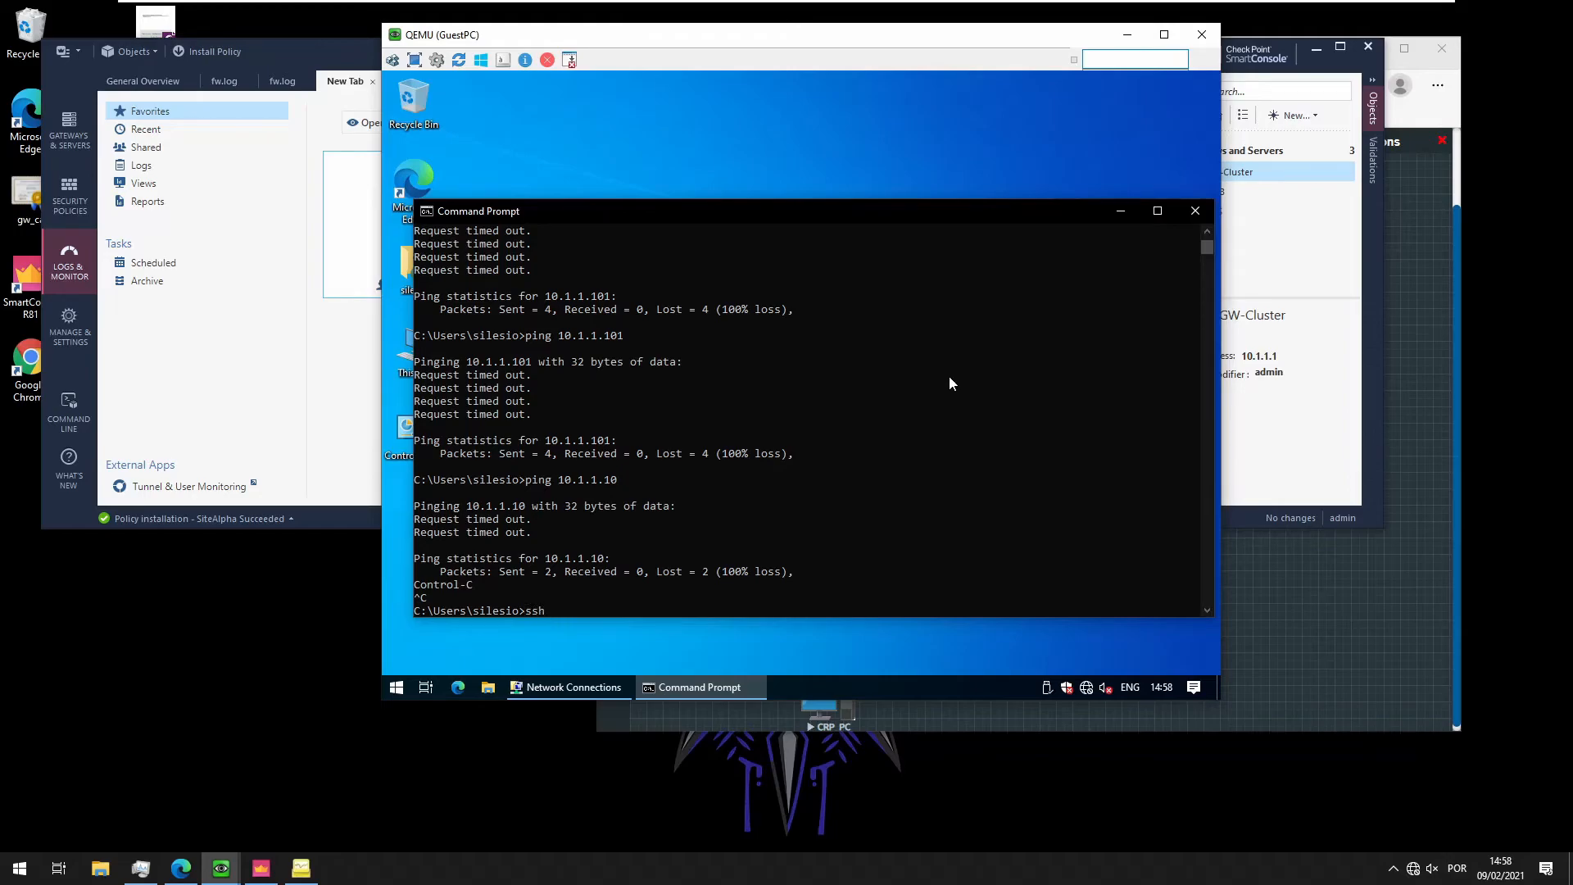
{"action": "type", "text": "admin"}
{"action": "key", "text": "BackSpace"}
{"action": "key", "text": "BackSpace"}
{"action": "key", "text": "BackSpace"}
{"action": "key", "text": "BackSpace"}
{"action": "key", "text": "BackSpace"}
{"action": "key", "text": "BackSpace"}
{"action": "key", "text": "BackSpace"}
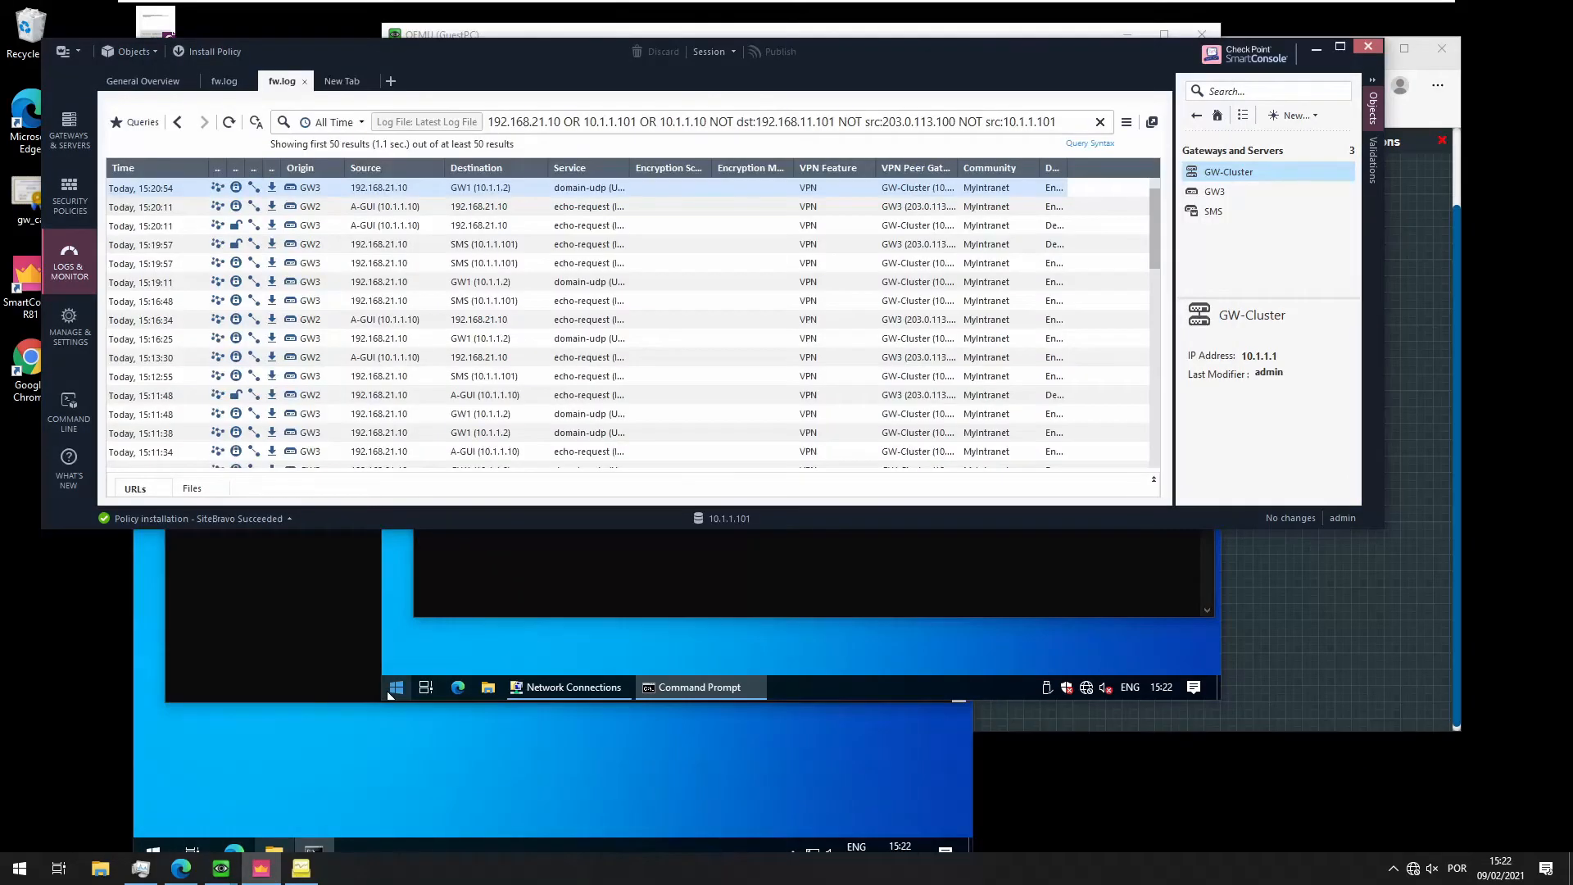
{"action": "left_click", "coordinate": [495, 585]}
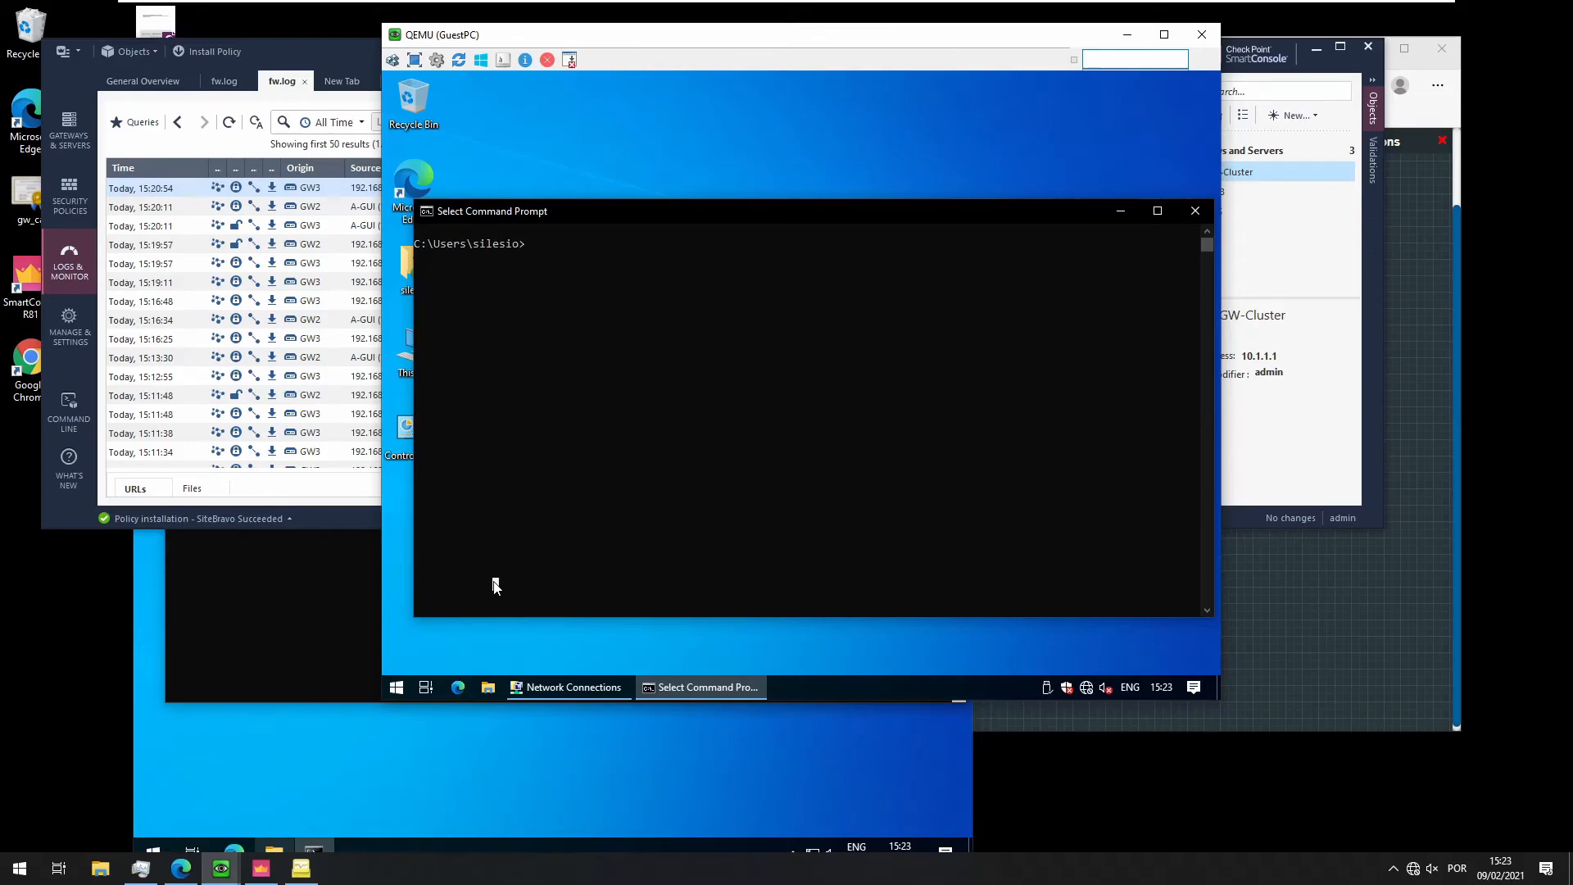
Ping 10.1.1.10 and 10.1.1.101 from GuestPC, both returning 4/4 replies with 0% loss
{"action": "type", "text": "PING"}
{"action": "key", "text": "BackSpace"}
{"action": "key", "text": "BackSpace"}
{"action": "key", "text": "BackSpace"}
{"action": "key", "text": "BackSpace"}
{"action": "key", "text": "BackSpace"}
{"action": "type", "text": "ping 10.1"}
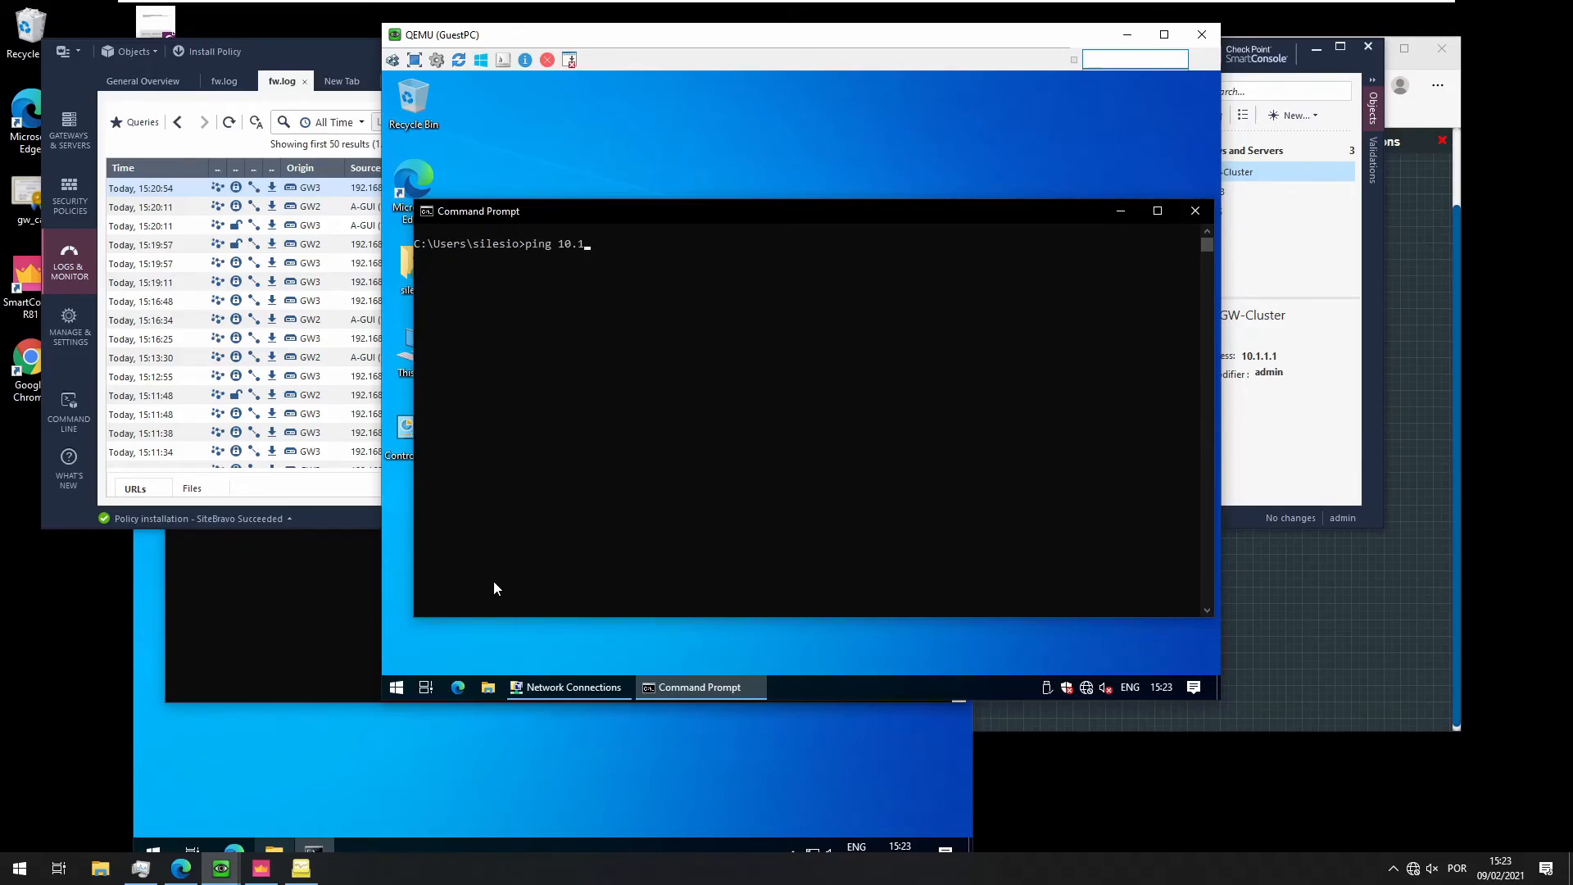
{"action": "type", "text": ".1.10"}
{"action": "key", "text": "Return"}
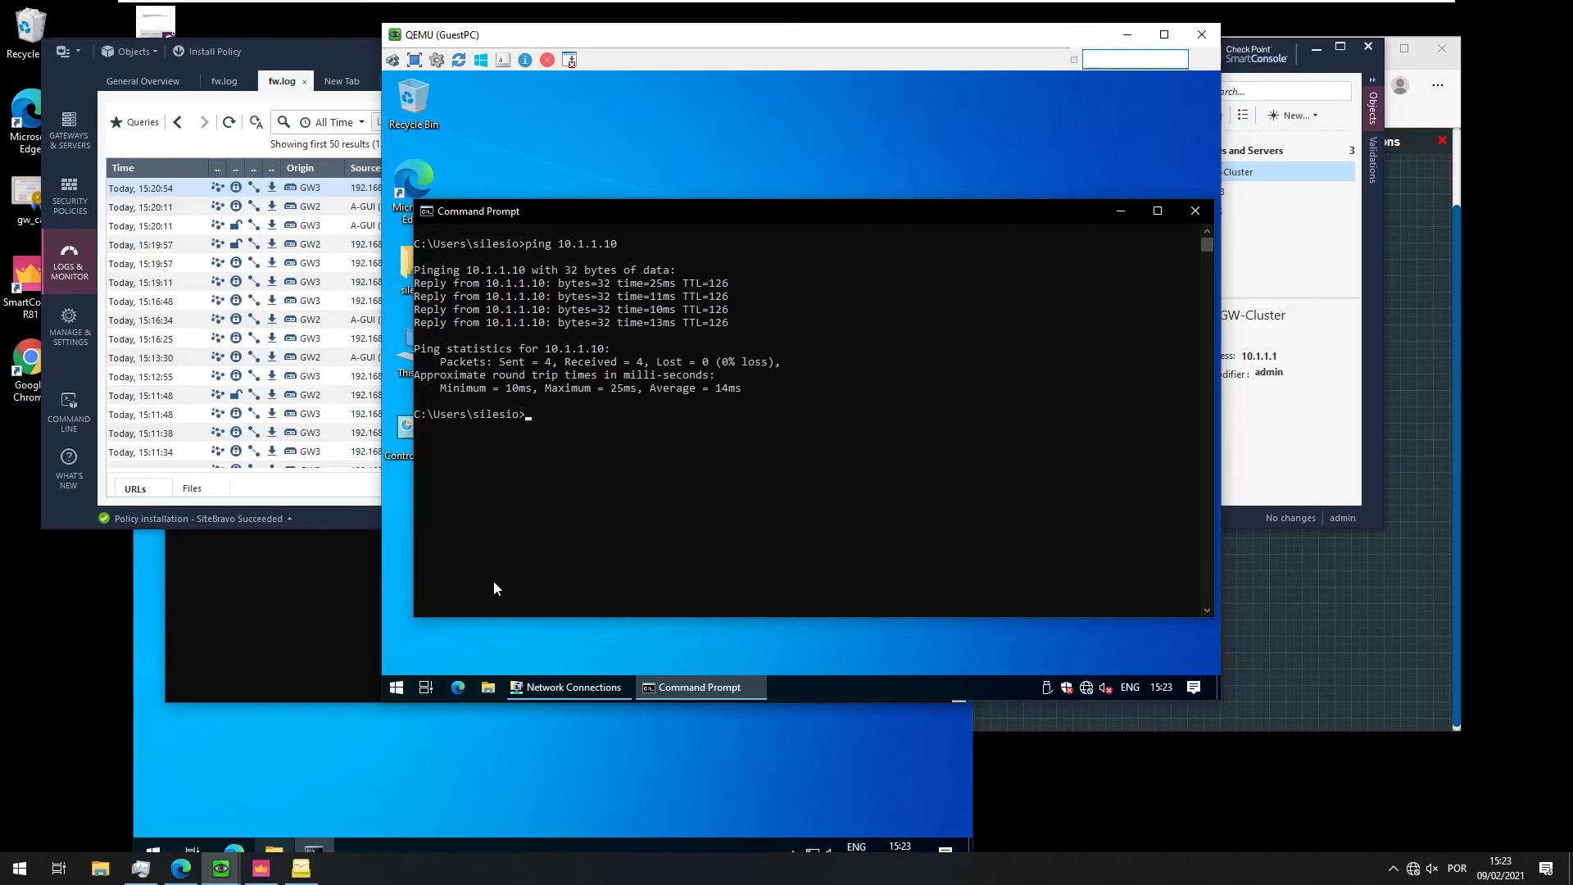
{"action": "type", "text": "ping 10.1.1.101"}
{"action": "key", "text": "Return"}
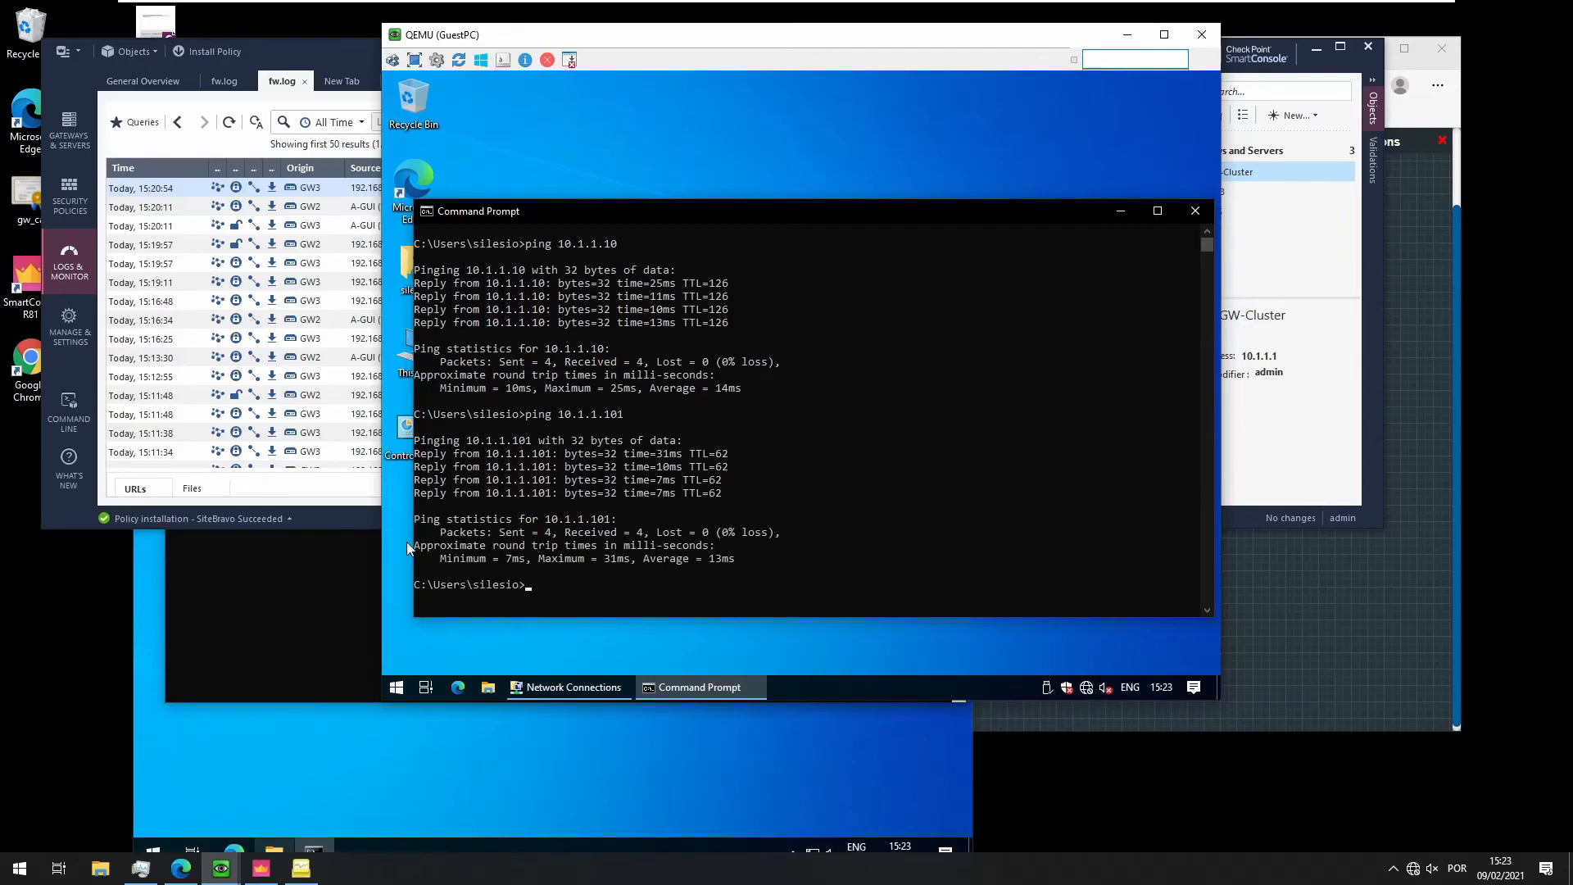
{"action": "left_click", "coordinate": [279, 656]}
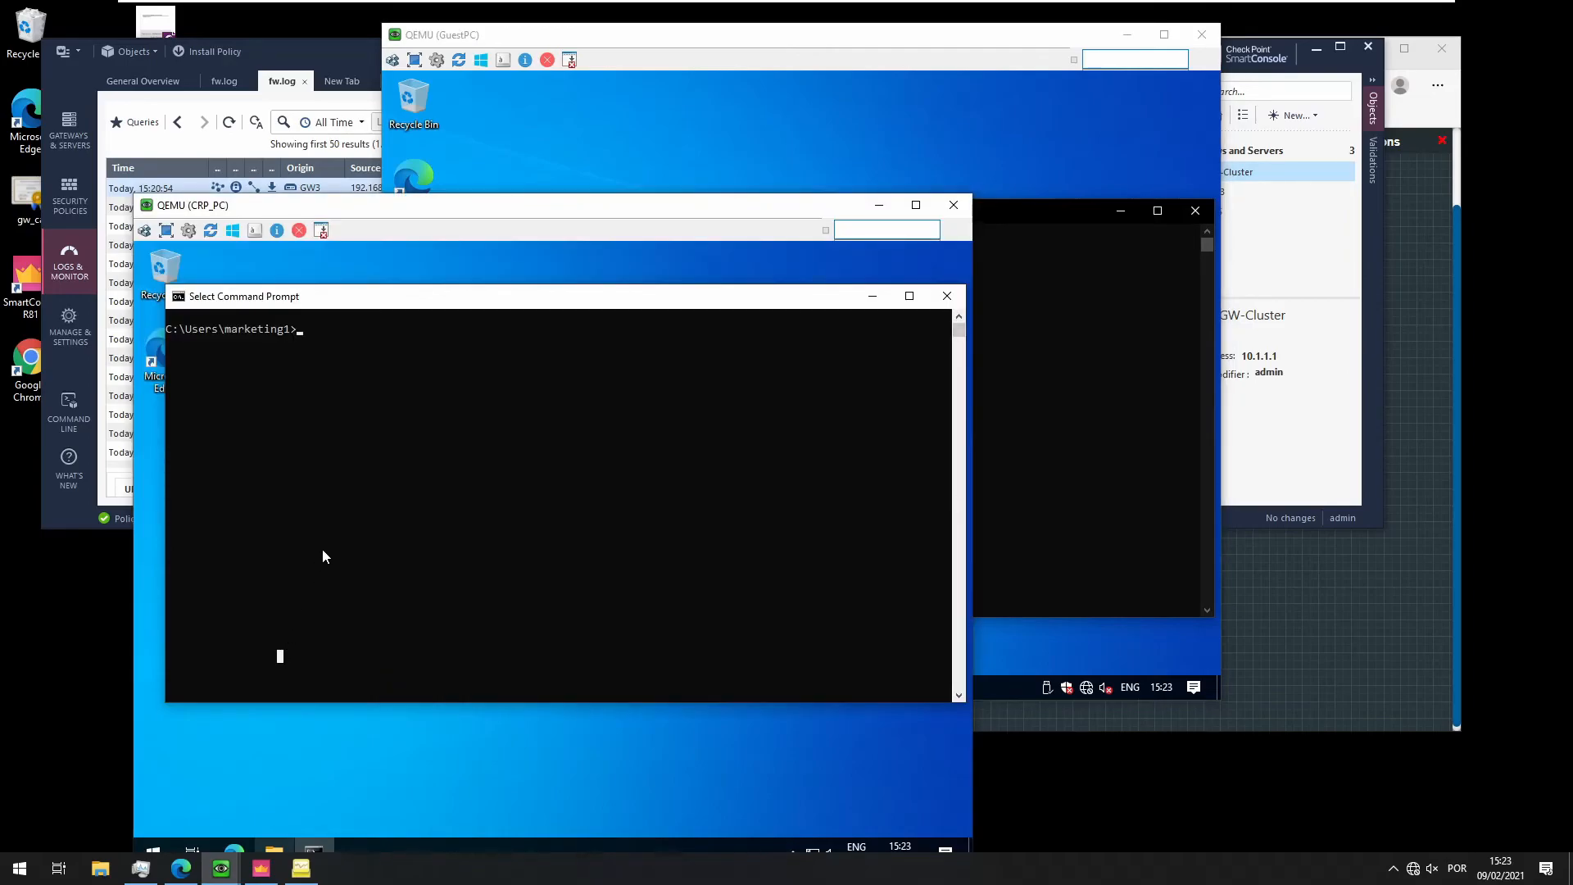
Ping 192.168.21.10 from CRP_PC for 4/4 replies, then return to SmartConsole's fw.log
{"action": "type", "text": "ping 192.168.21.10"}
{"action": "key", "text": "Return"}
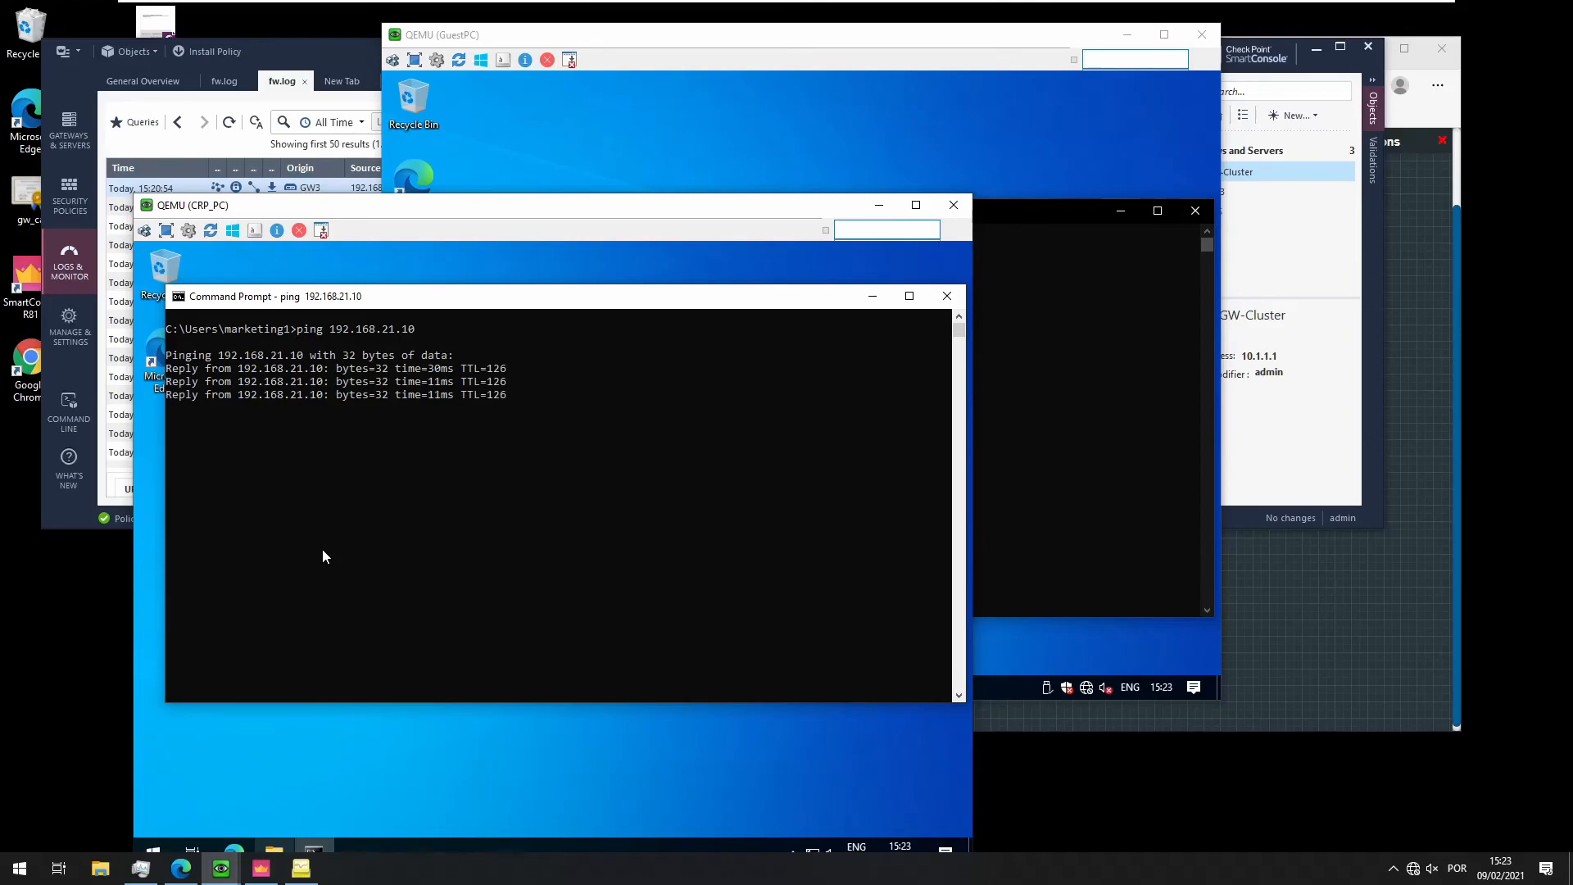
{"action": "left_click", "coordinate": [67, 254]}
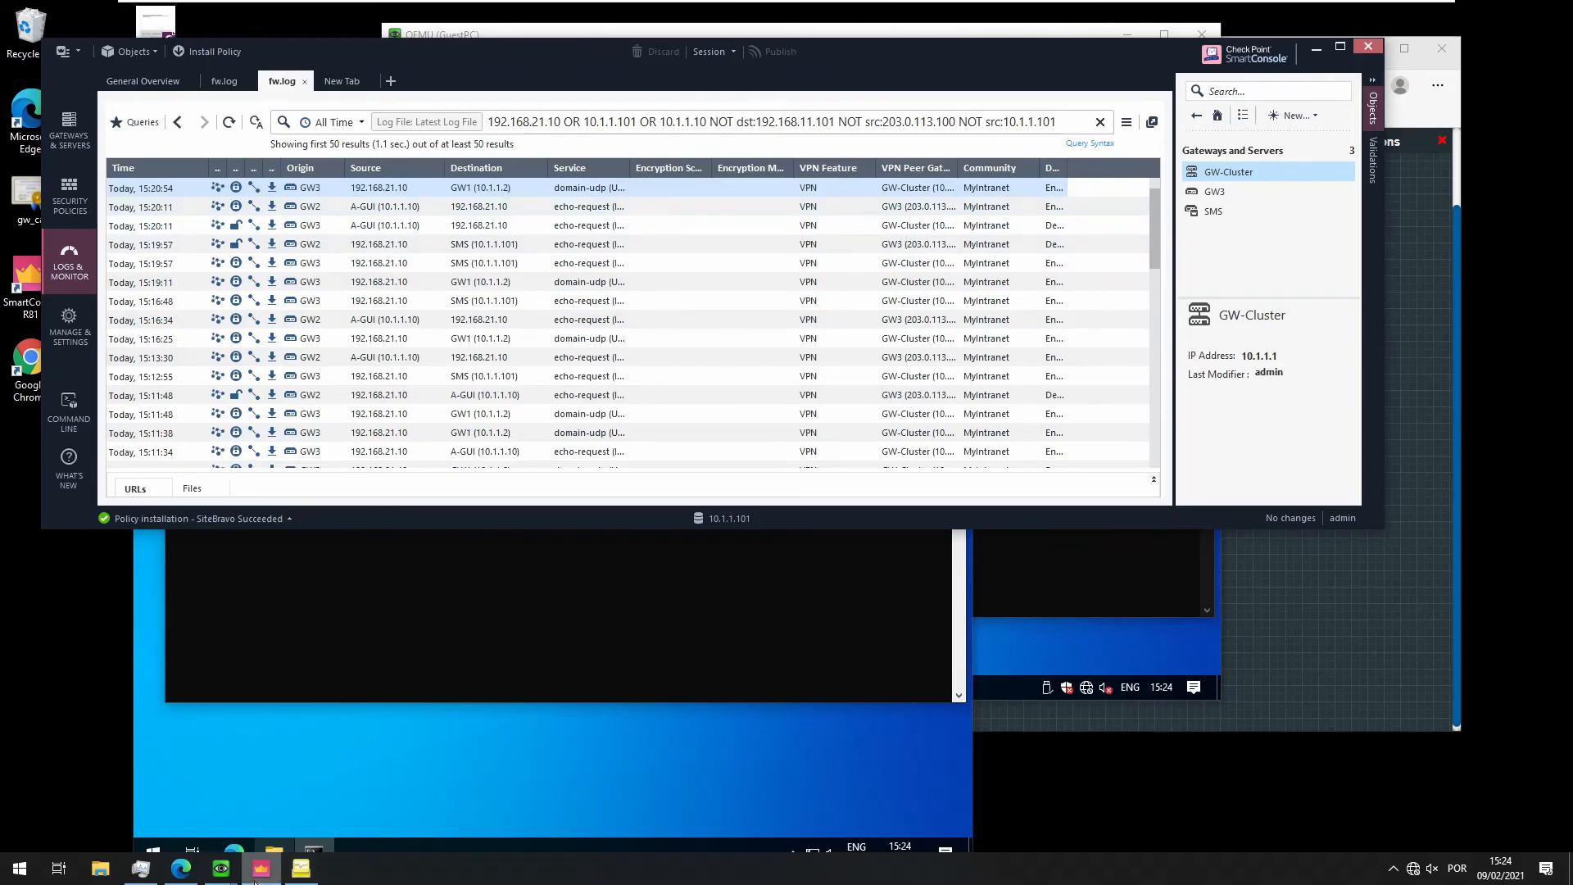
Restore SmartView Monitor to confirm the GW-Cluster–GW3 tunnel is up, then close it
{"action": "left_click", "coordinate": [303, 871]}
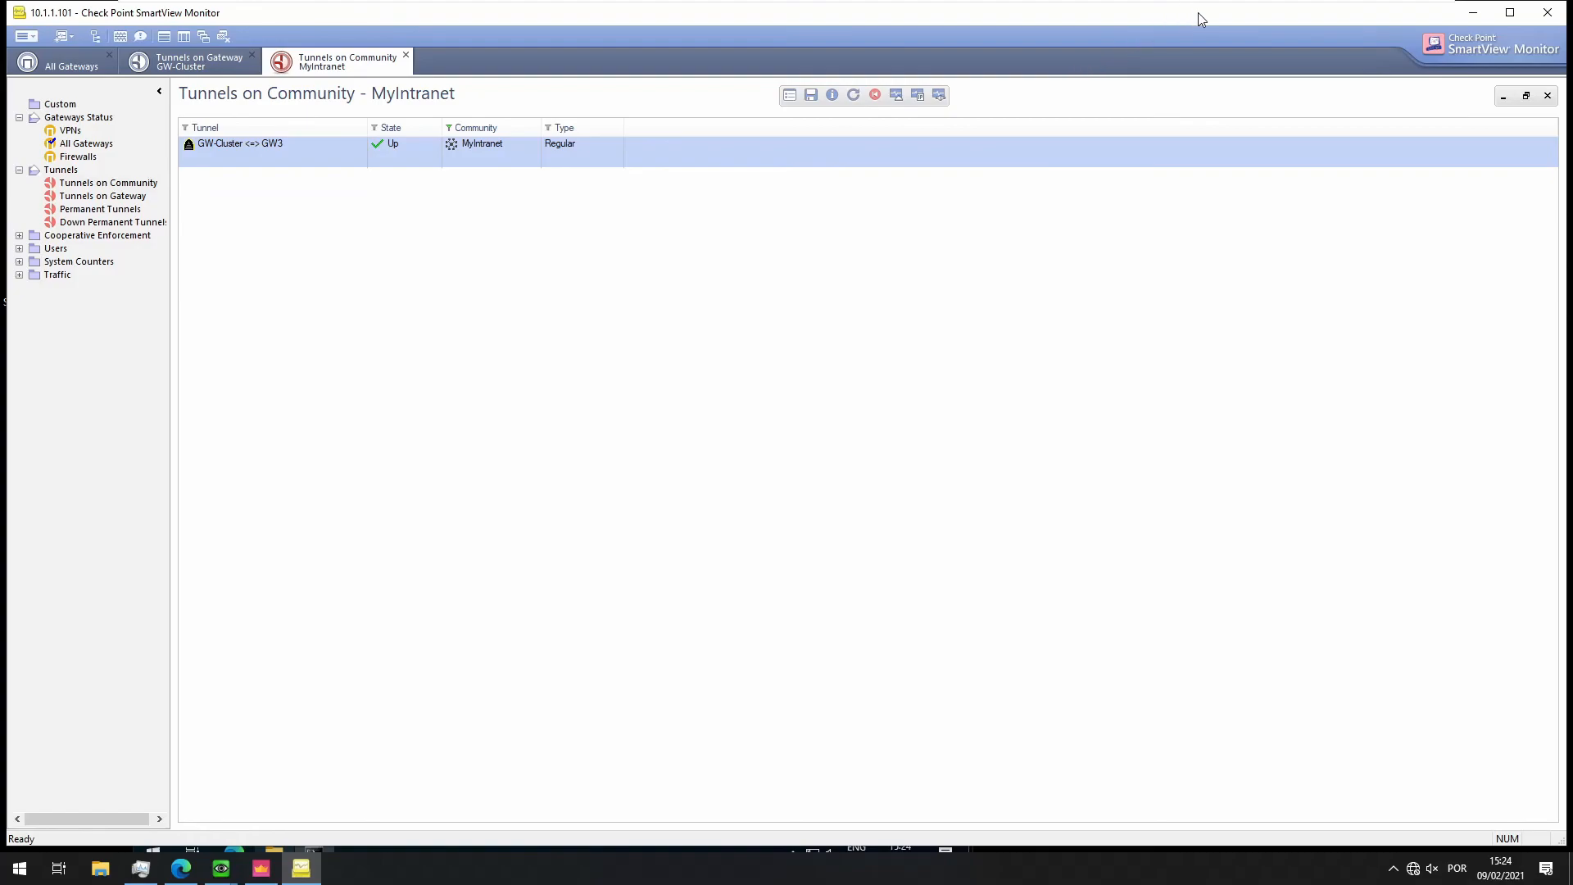
{"action": "left_click", "coordinate": [1548, 13]}
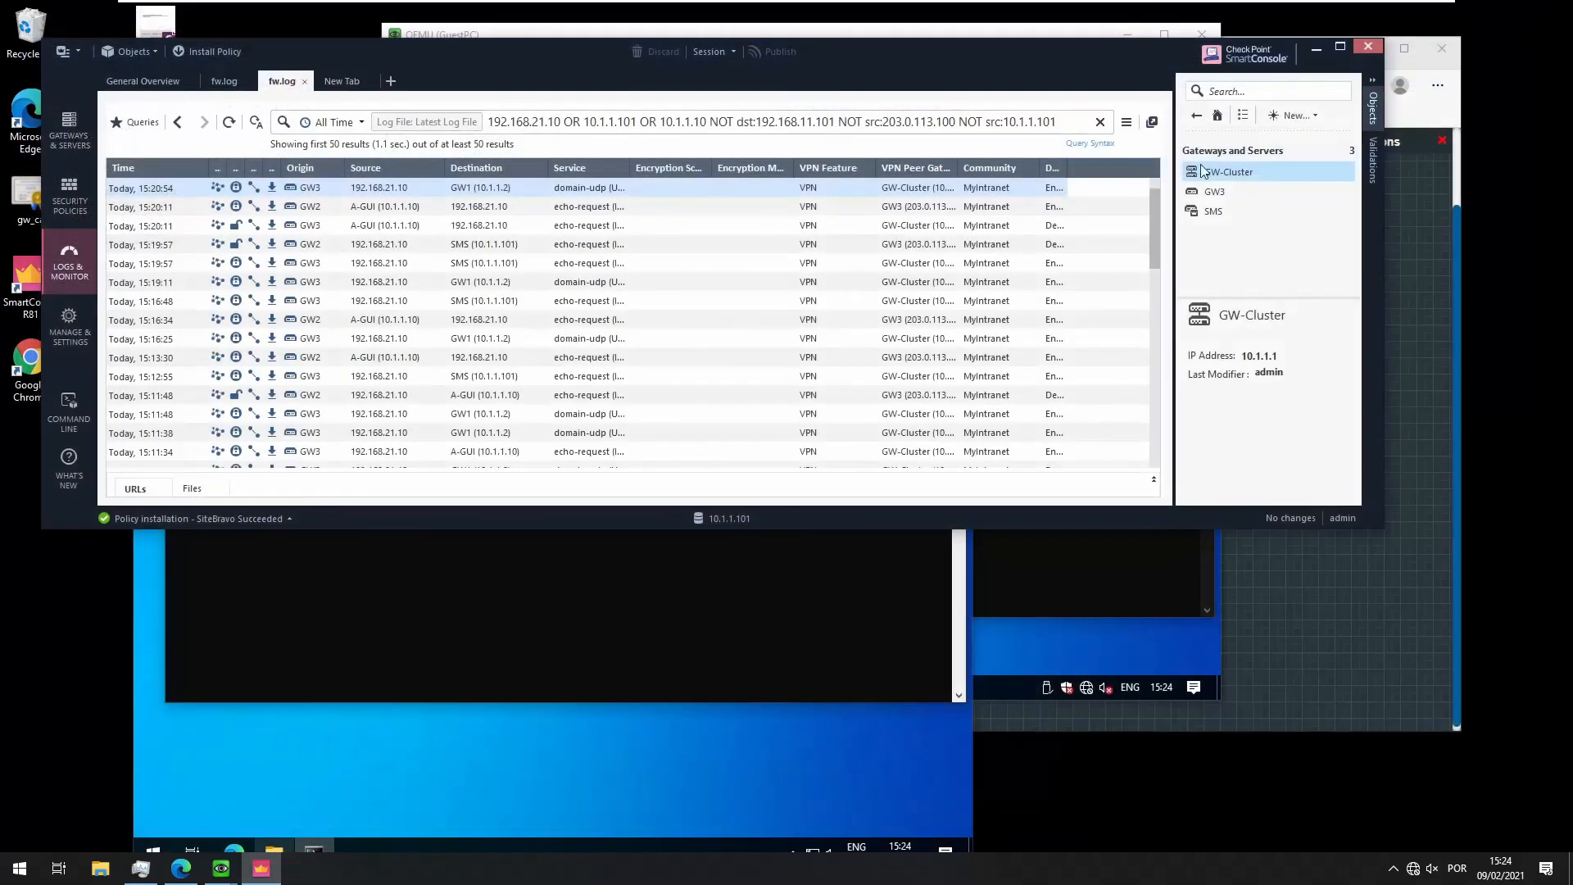